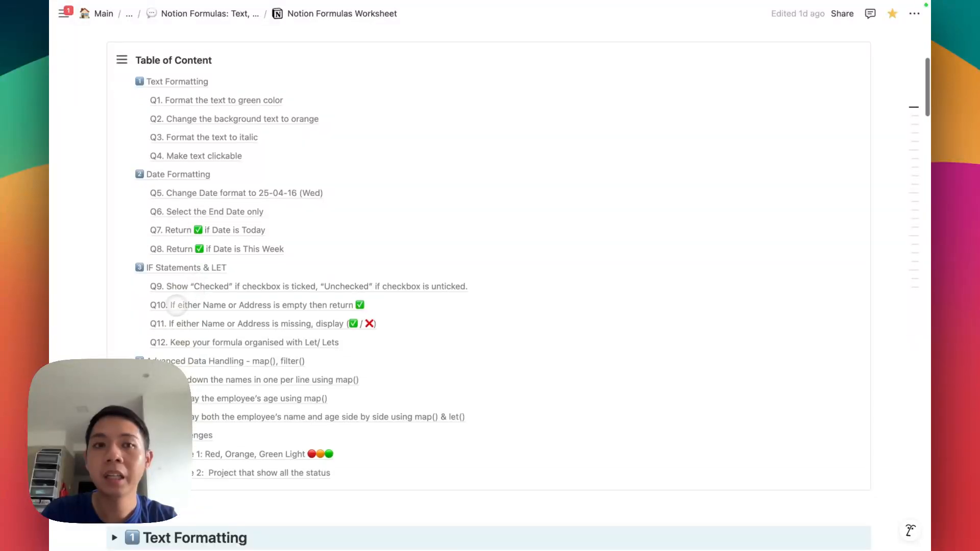
scroll(189, 287, "down", 1)
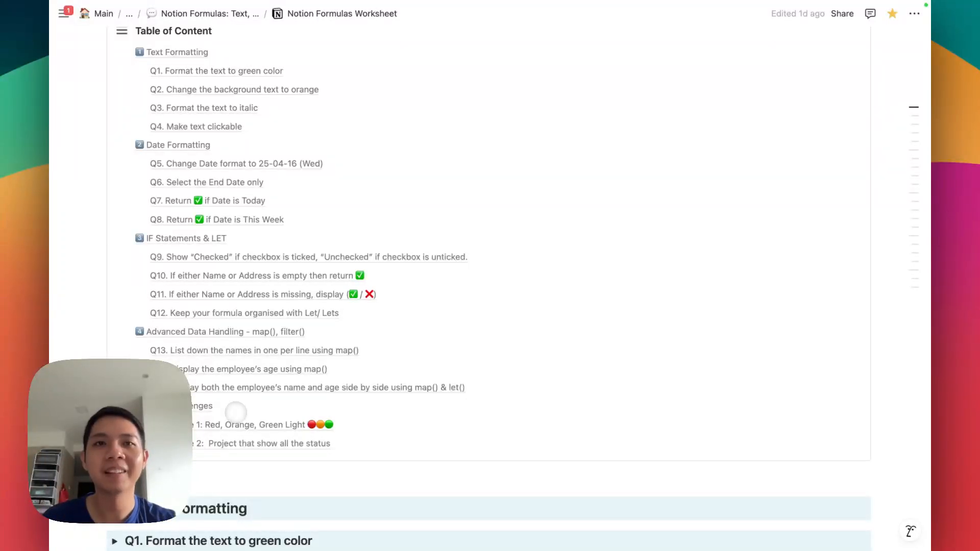
key("ctrl+Right")
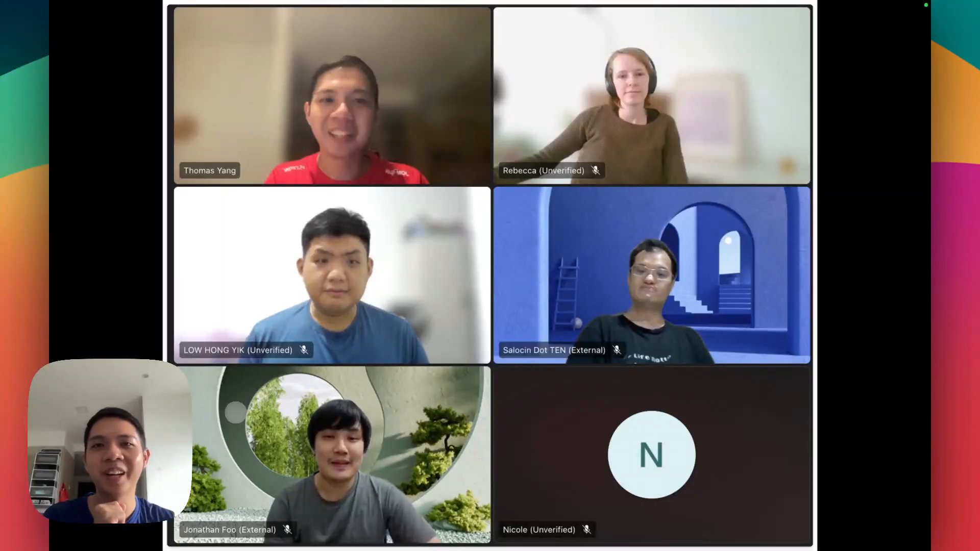
key("ctrl+Left")
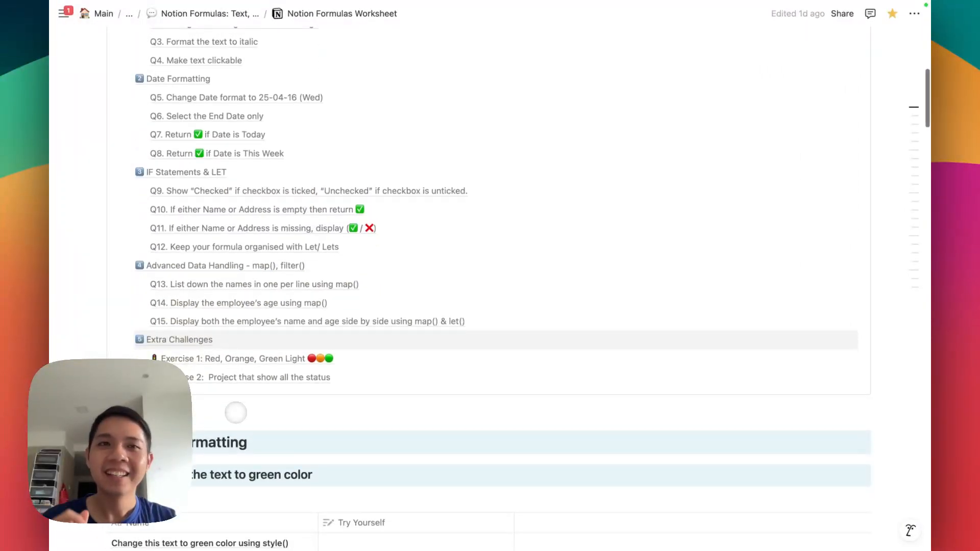
View the publishing settings of the Notion Formulas Worksheet page, including its site link and template duplication option.
scroll(235, 413, "up", 5)
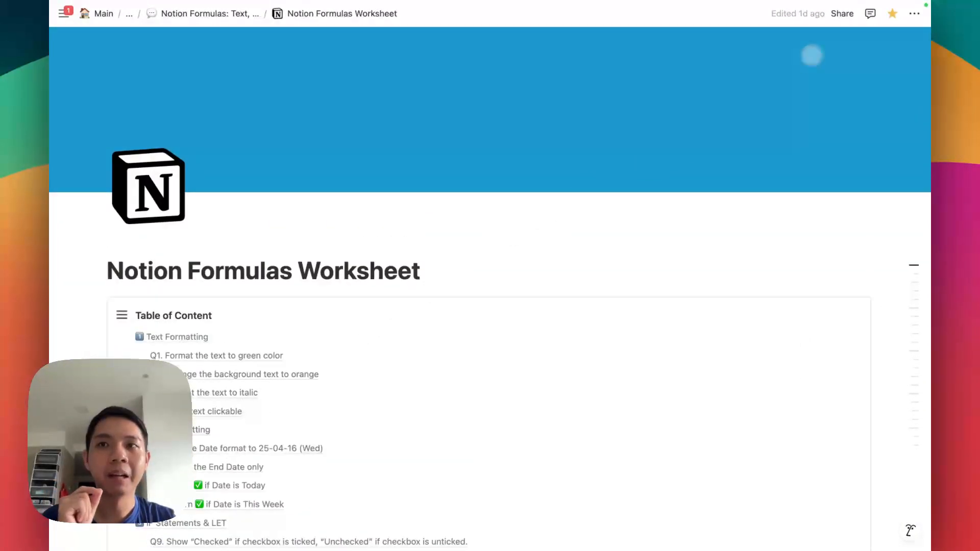
left_click(843, 13)
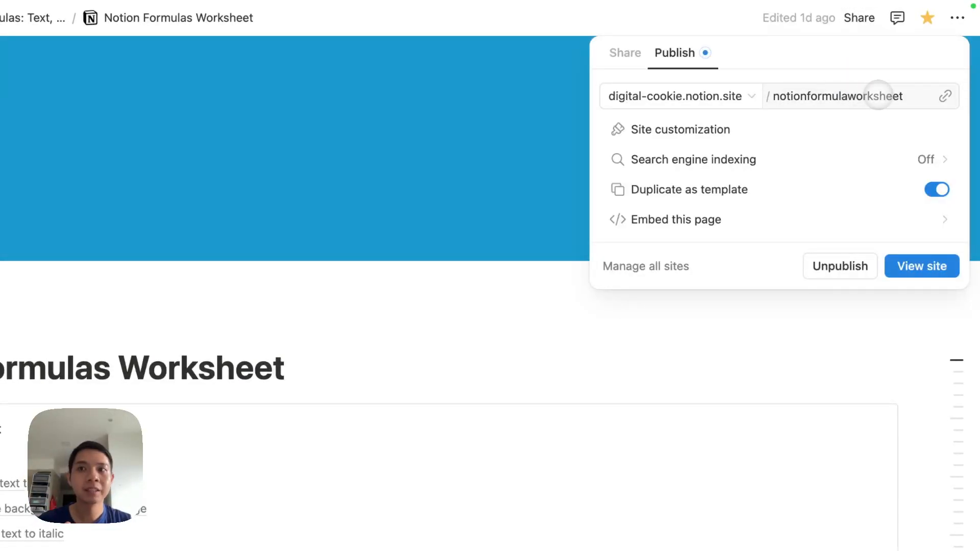
left_click(517, 358)
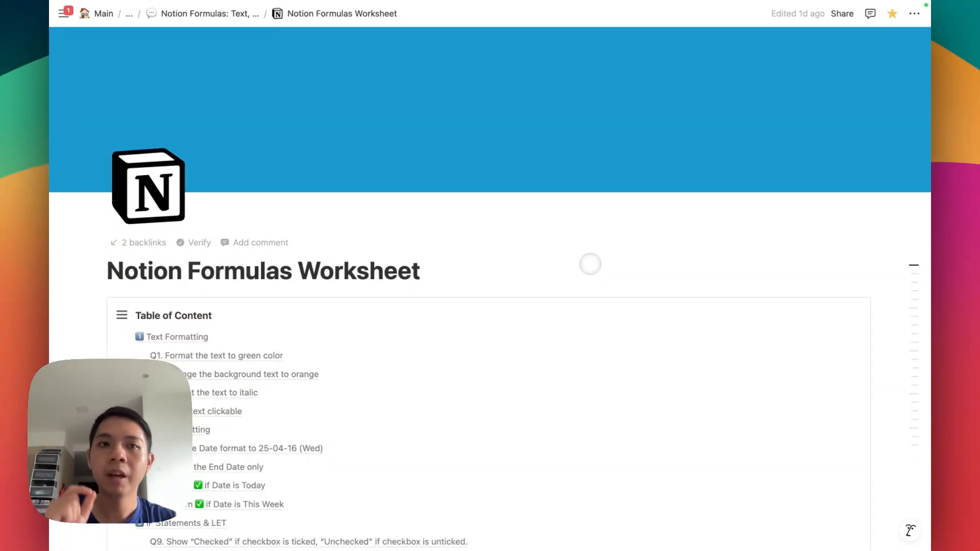
Review the worksheet's table of contents and the Text Formatting questions, checking the collapsible Q1 heading.
scroll(590, 264, "down", 5)
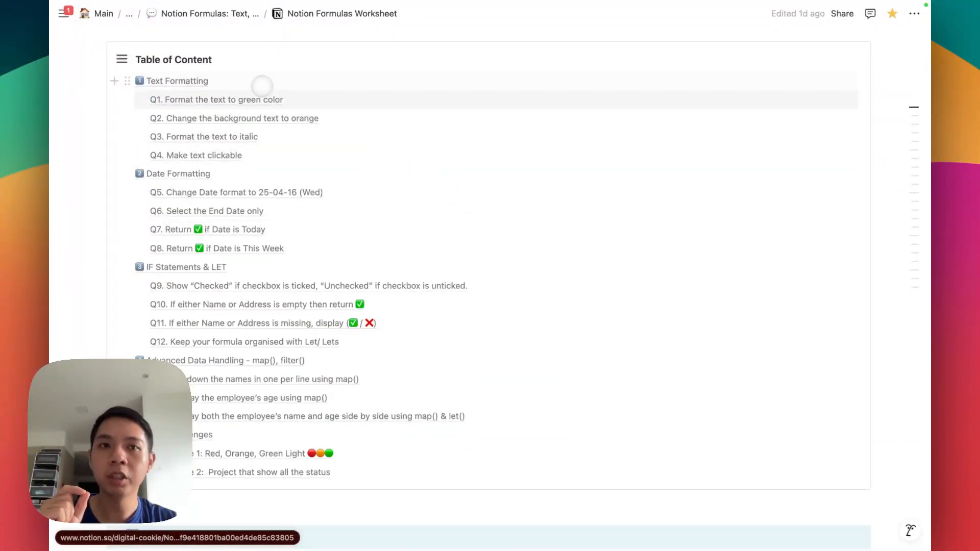
scroll(289, 307, "down", 1)
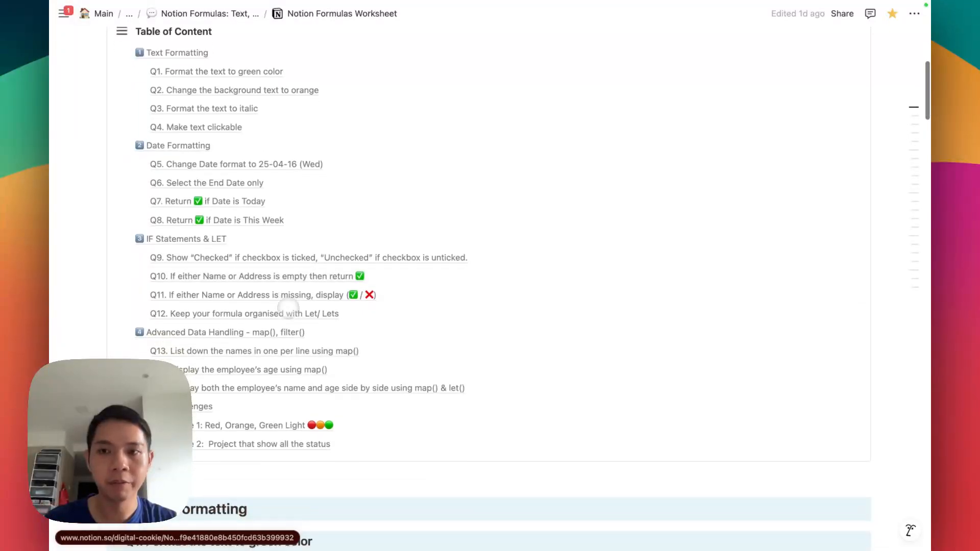
scroll(289, 308, "down", 7)
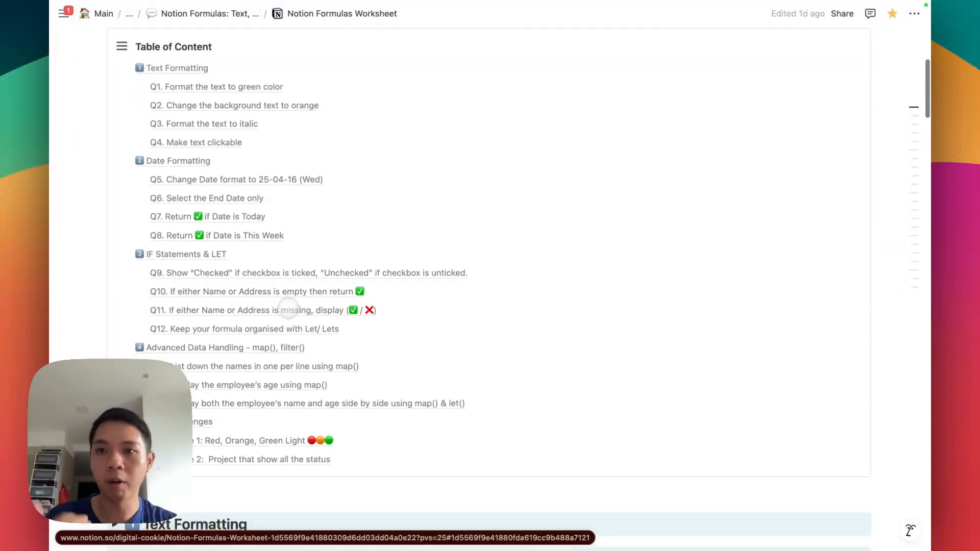
scroll(288, 307, "down", 2)
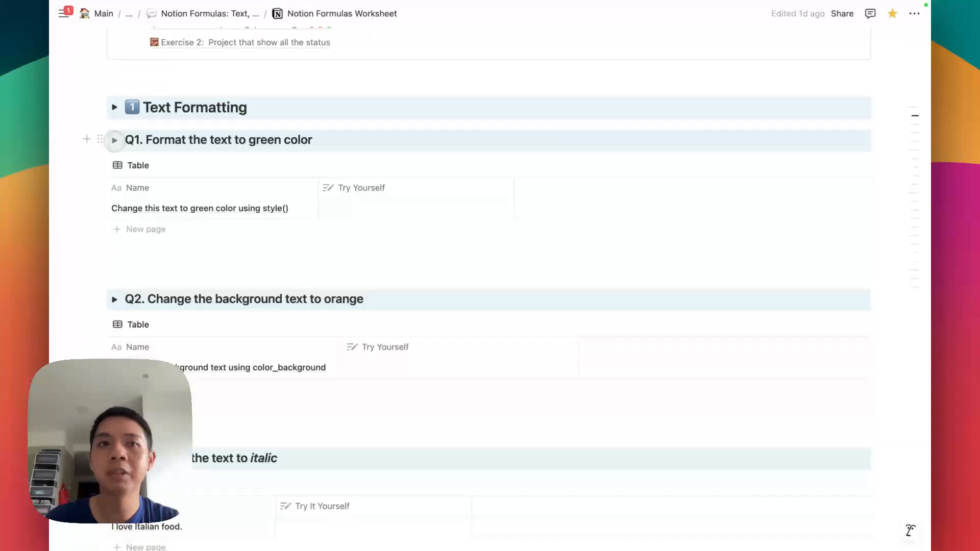
left_click(114, 141)
left_click(114, 141)
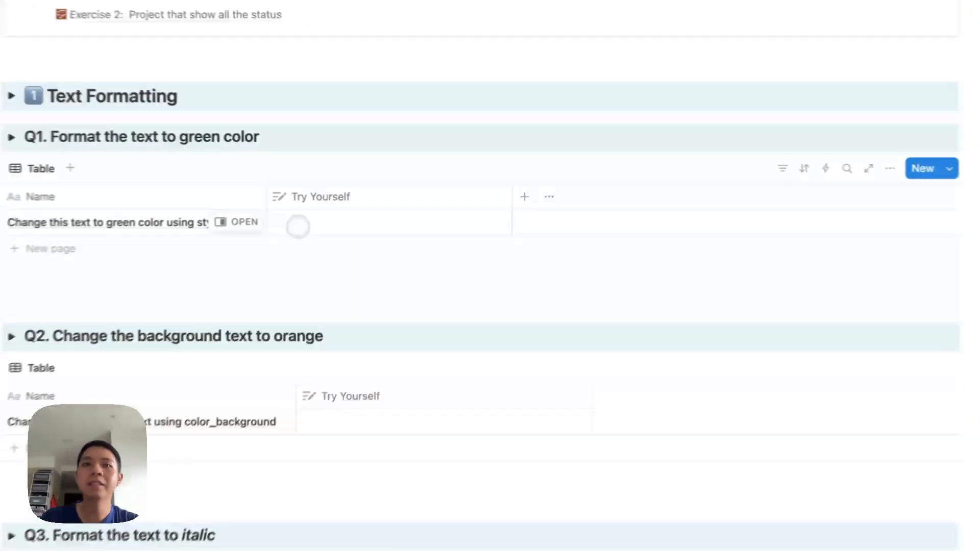
Look at Q1's empty Try Yourself formula and find the Formula type among the new property options for Question 1.
left_click(343, 211)
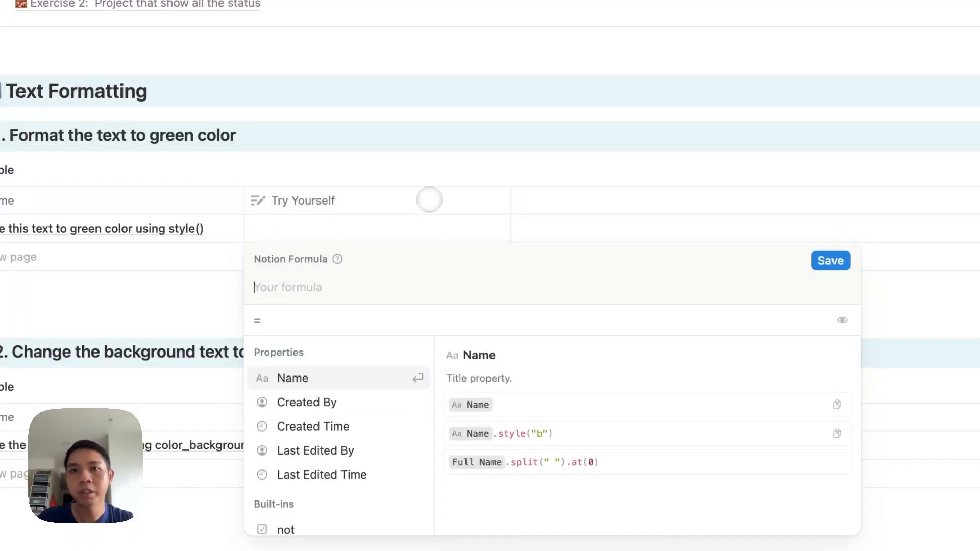
key("Escape")
left_click(521, 199)
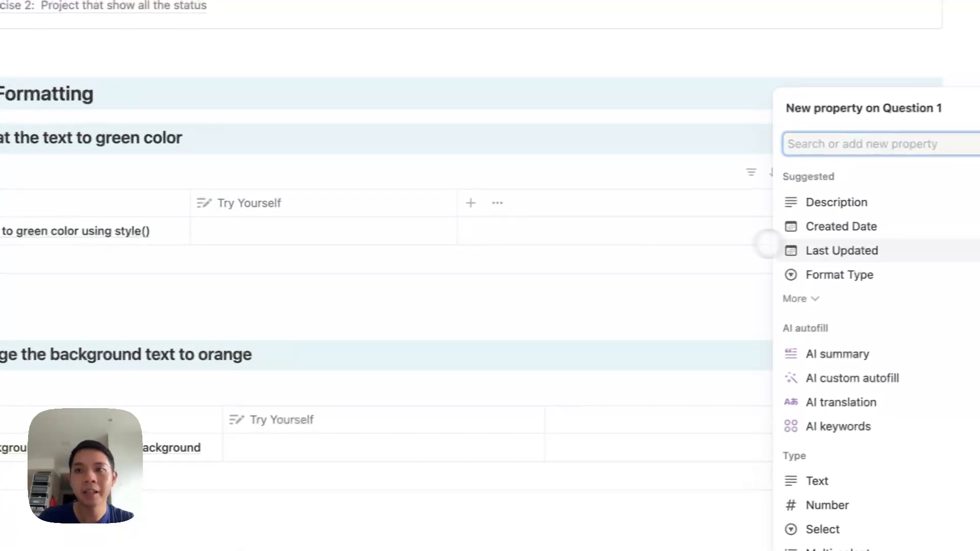
type("formul")
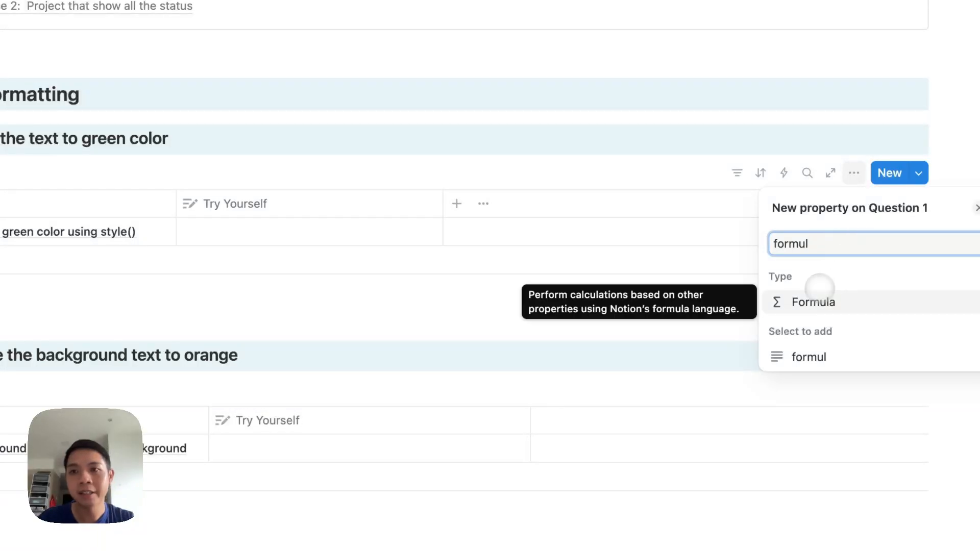
left_click(409, 164)
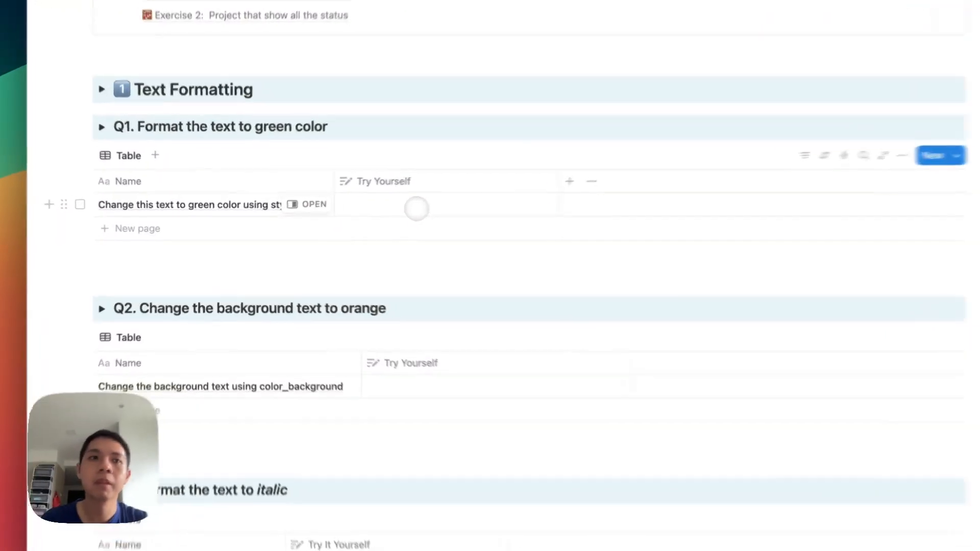
Set the Q1 Try Yourself formula to the Name property.
left_click(417, 208)
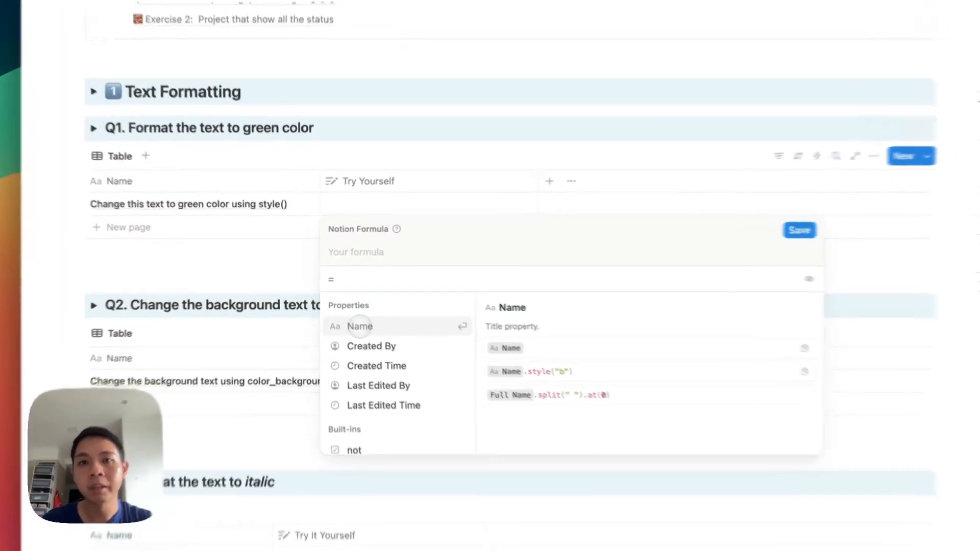
left_click(348, 318)
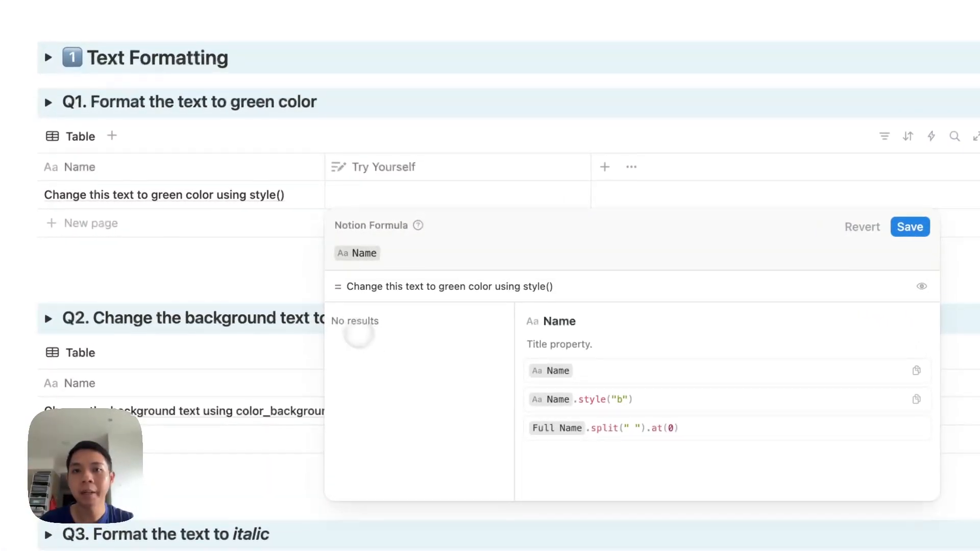
left_click(280, 296)
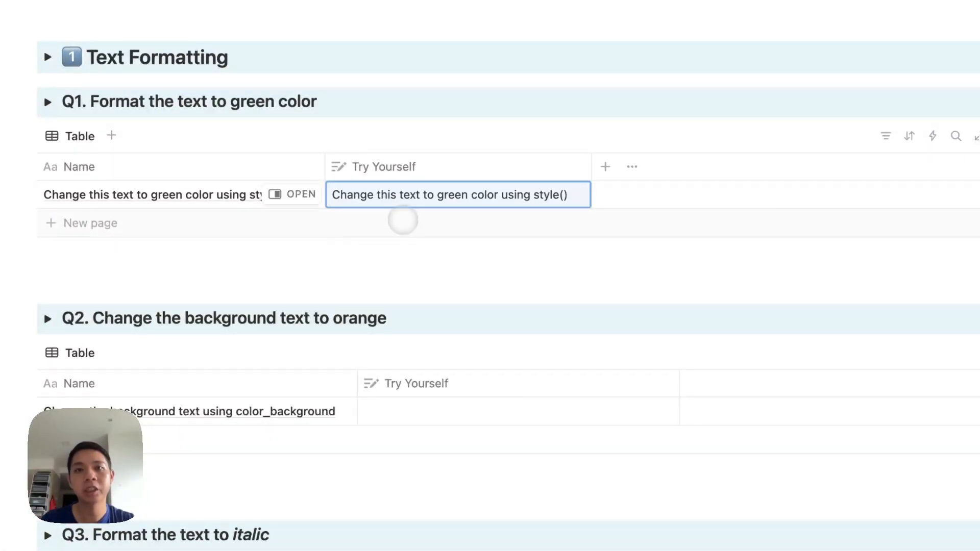
Extend the Q1 Try Yourself formula by starting a style( call with an opening quotation mark after Name.
left_click(386, 202)
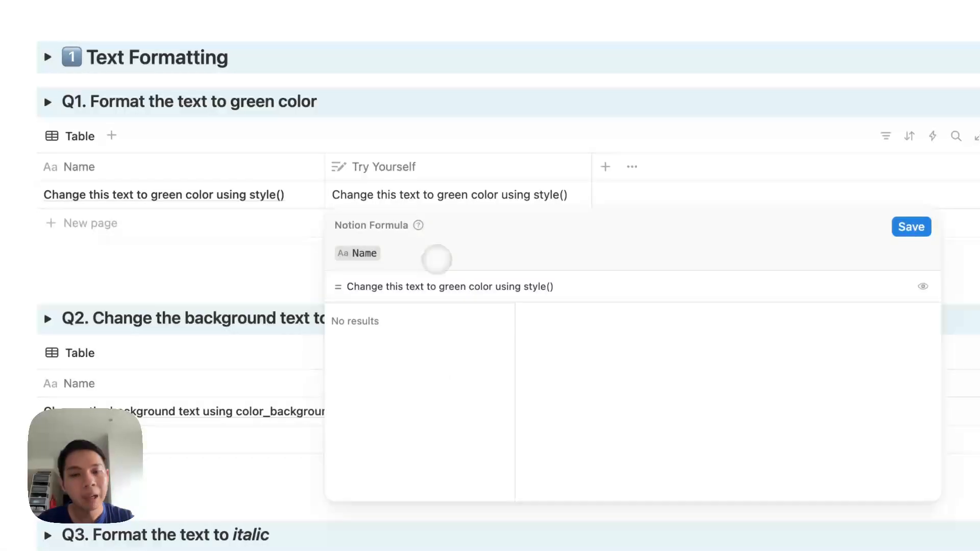
type(".style(")
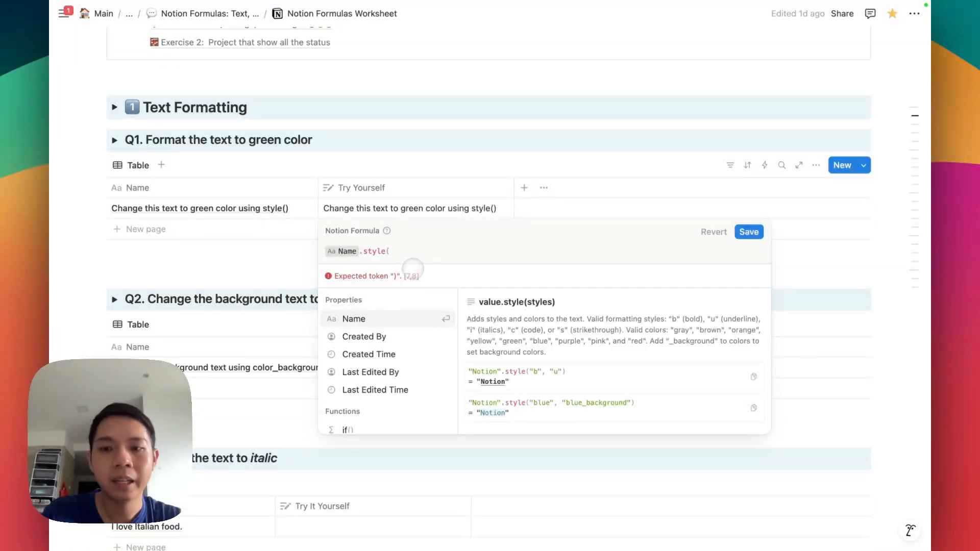
type("\"")
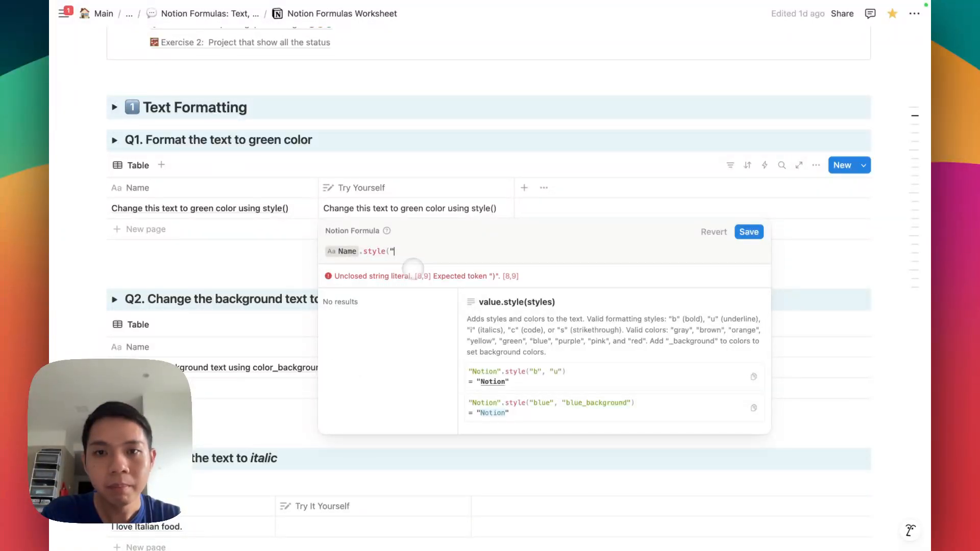
mouse_move(78, 293)
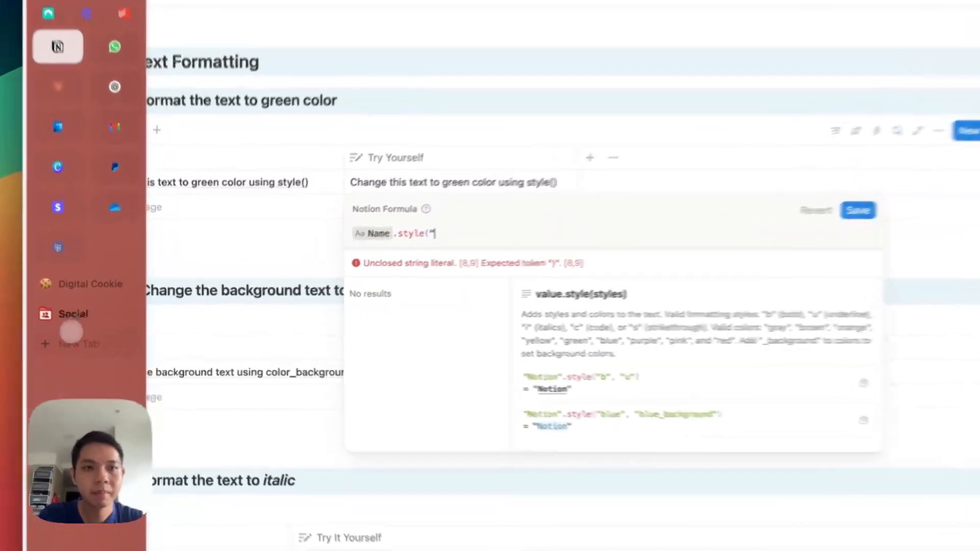
left_click(88, 336)
type("{")
key("BackSpace")
key("Escape")
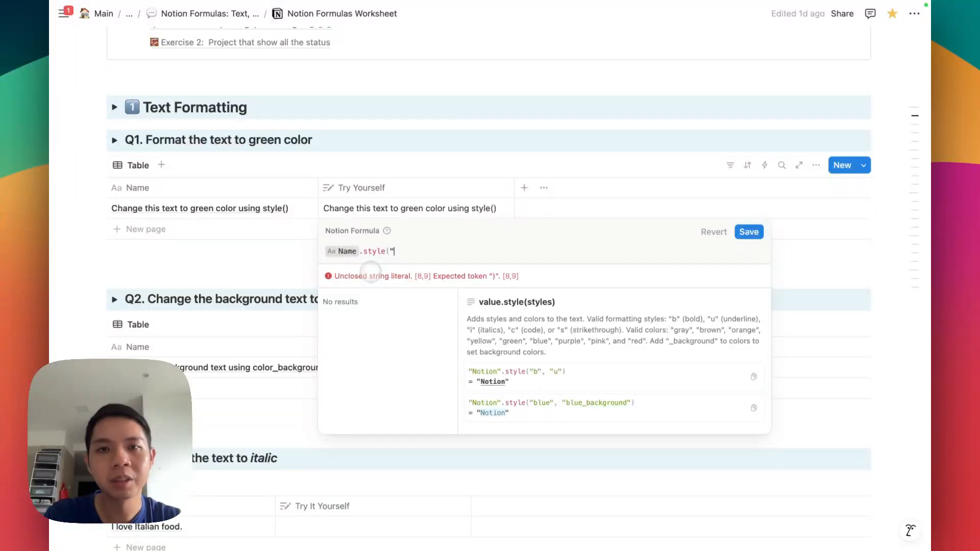
Complete the Q1 formula as Name.style("green") and apply it.
type("\")")
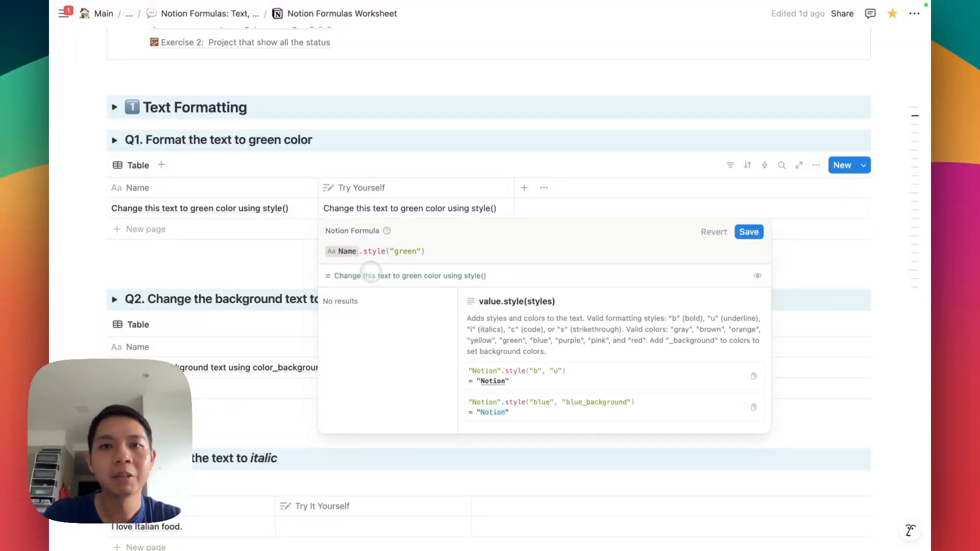
left_click(266, 276)
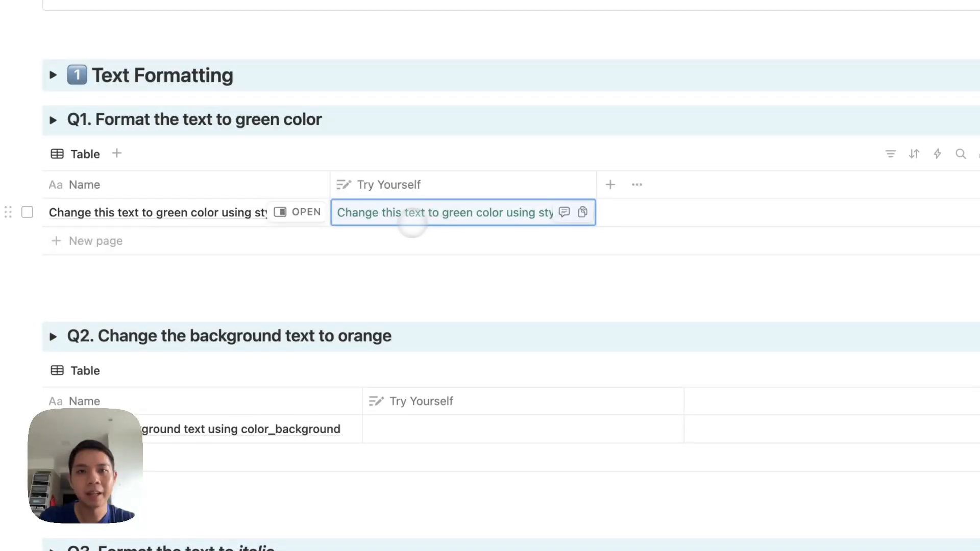
Try the colors red and blue in the Q1 style formula, clear the color, and discard the edits.
left_click(392, 220)
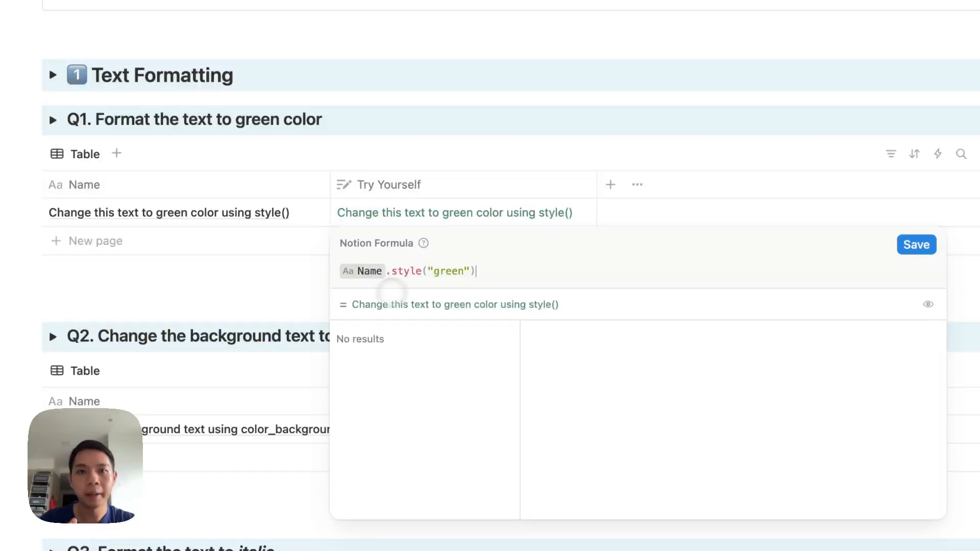
double_click(448, 271)
type("red")
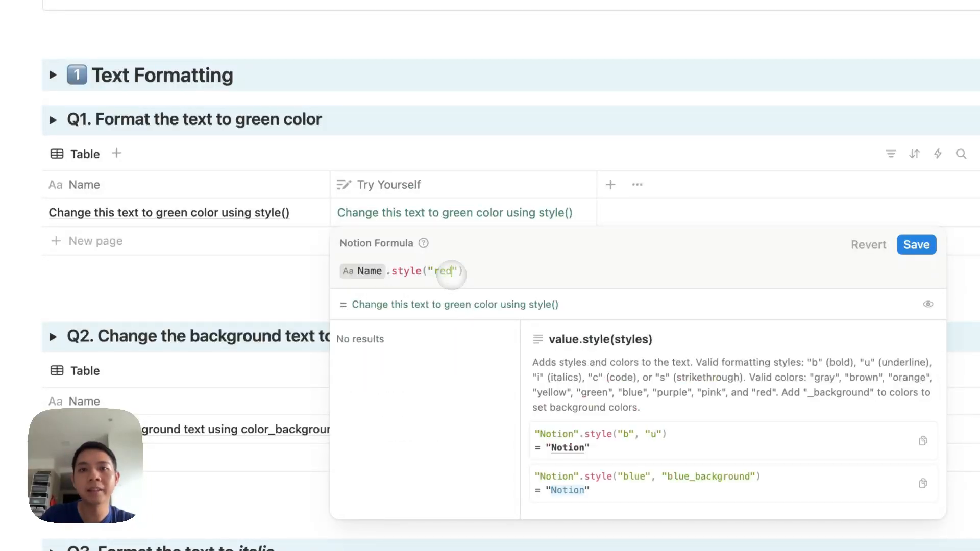
type("blue")
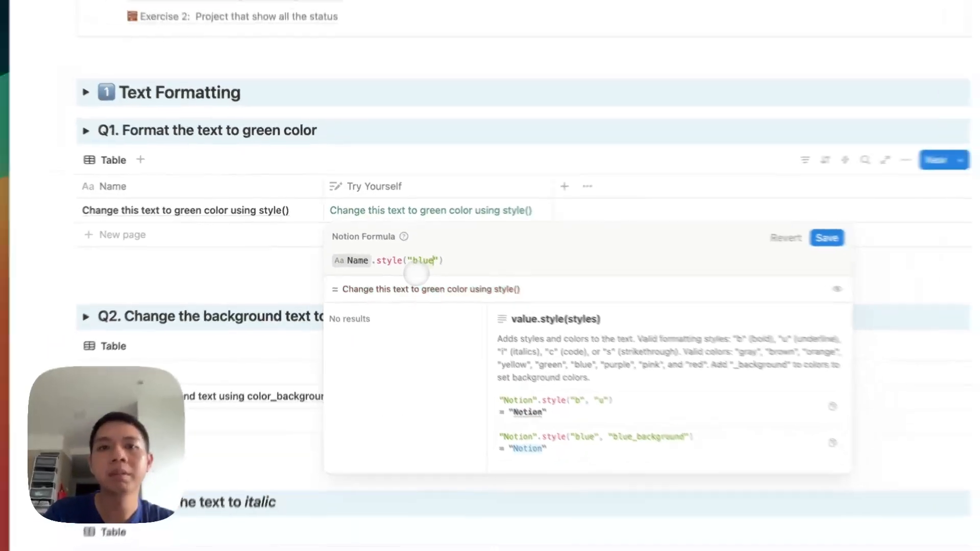
key("BackSpace")
key("BackSpace")
key("BackSpace")
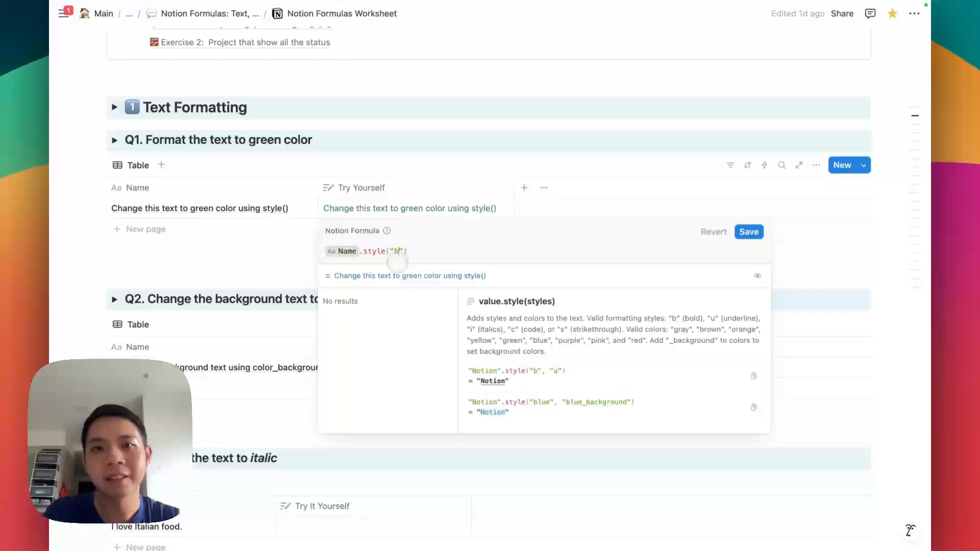
key("BackSpace")
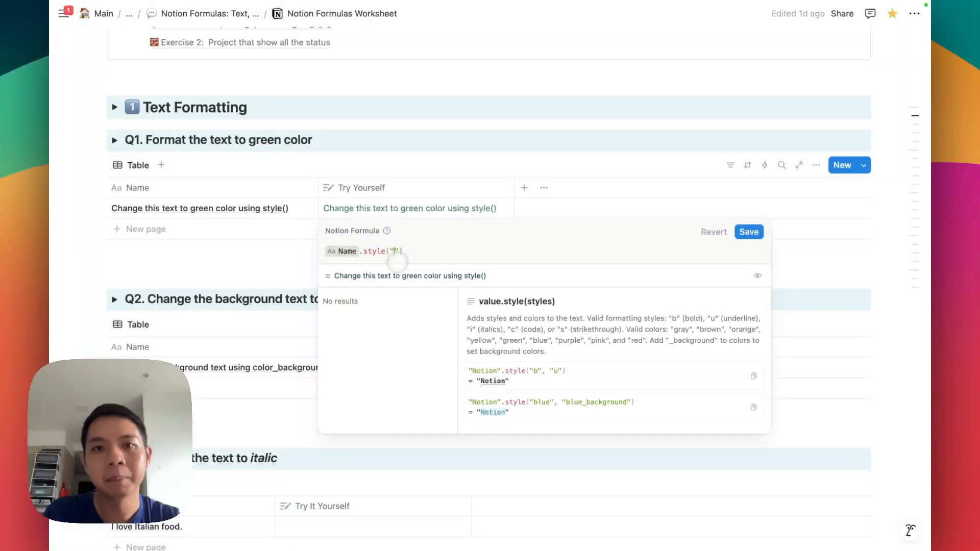
left_click(284, 243)
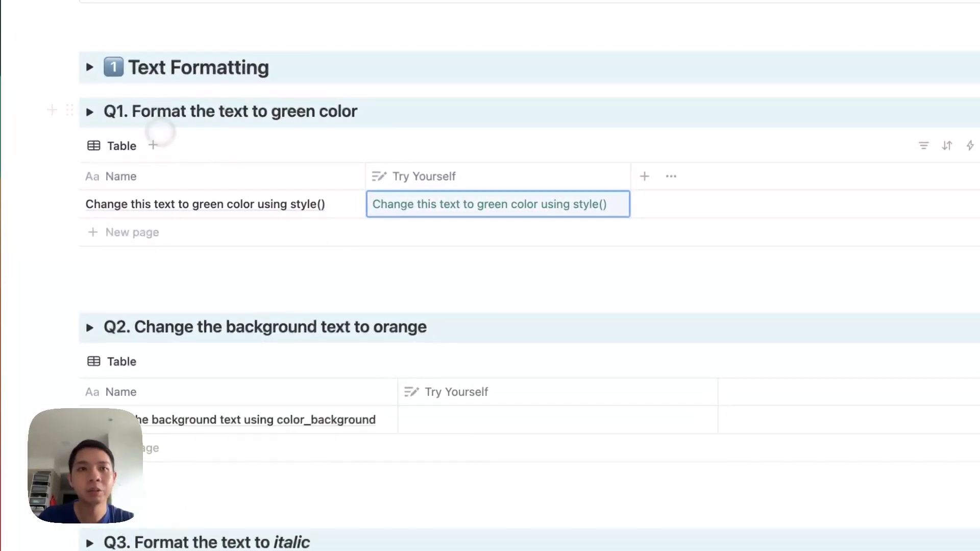
Expand the Text Formatting section to check the style() cheatsheet's text colors, and collapse it again.
left_click(90, 67)
scroll(168, 220, "down", 1)
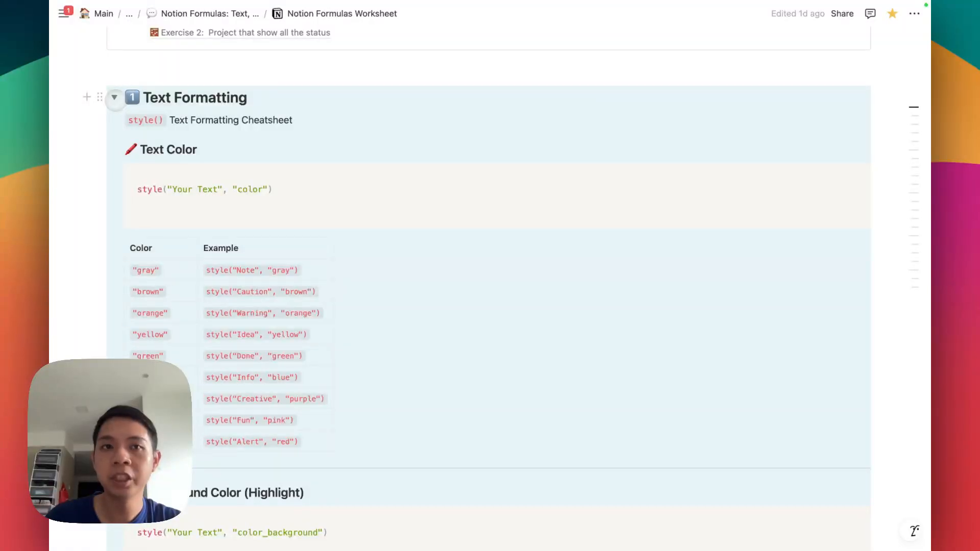
left_click(114, 97)
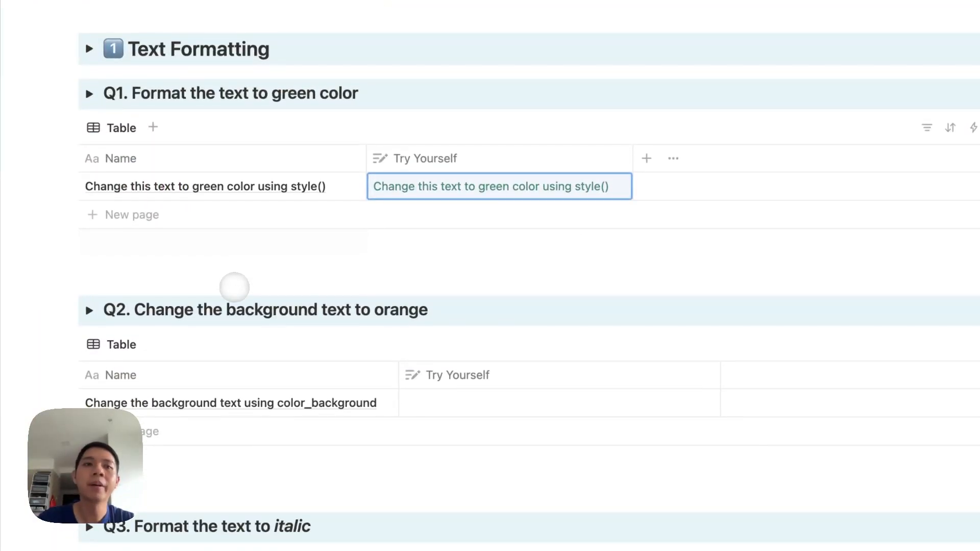
Start the Try Yourself formula in the Q2 orange background table with the Name property.
scroll(290, 342, "down", 2)
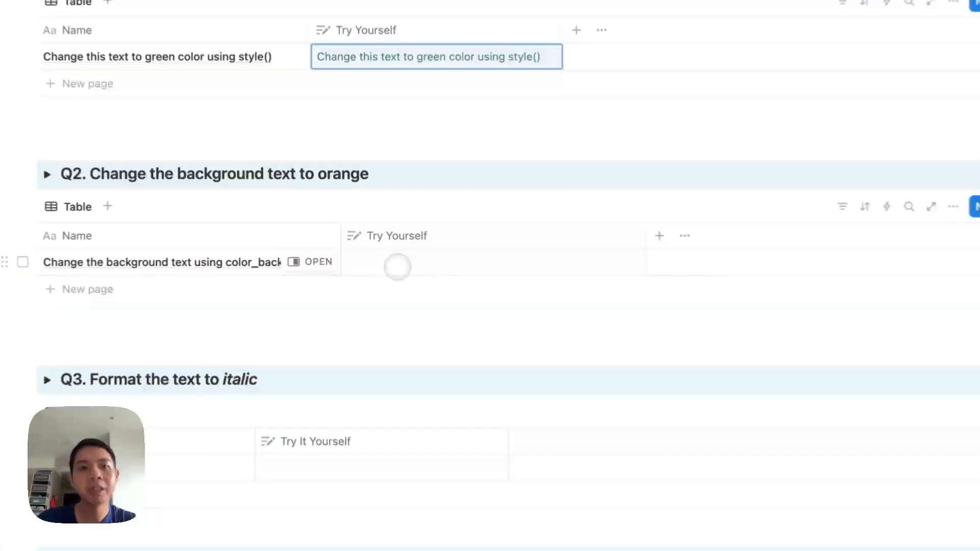
left_click(385, 263)
type("name")
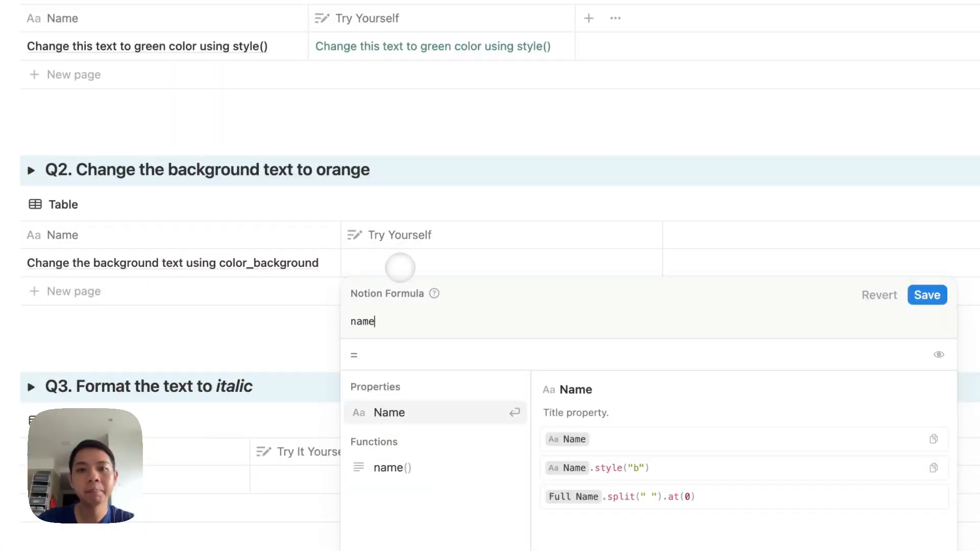
type(".")
key("BackSpace")
key("Return")
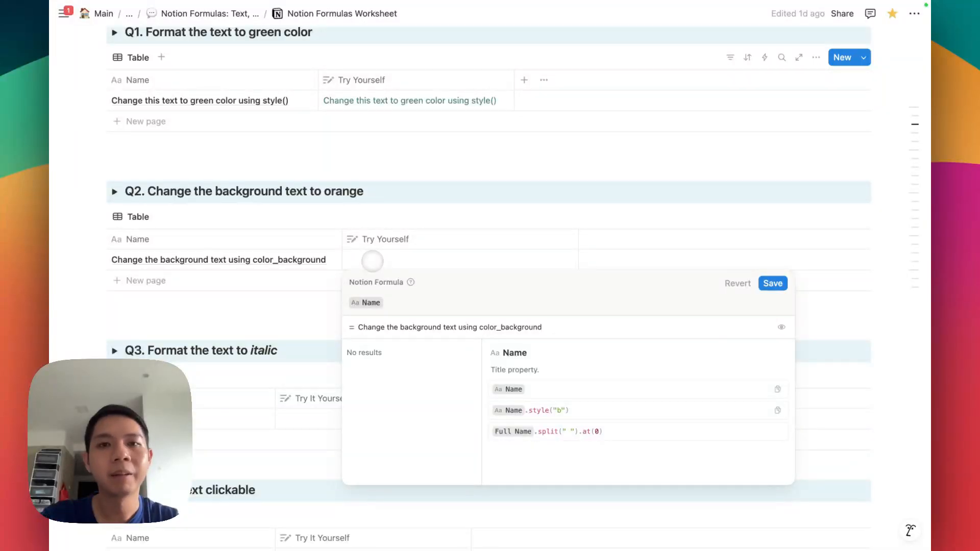
Complete the Q2 formula as Name.style("orange_background") and apply it.
type(".st")
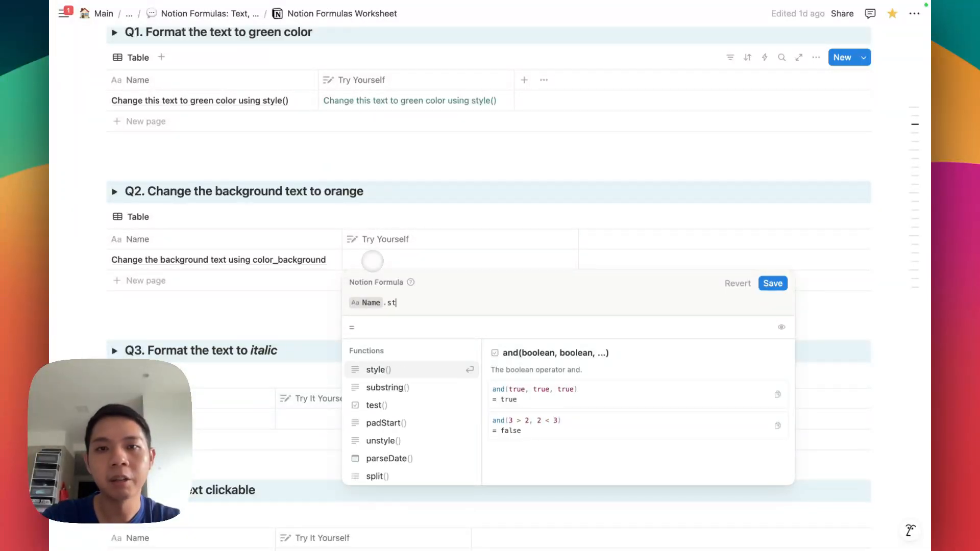
type("yle(\"")
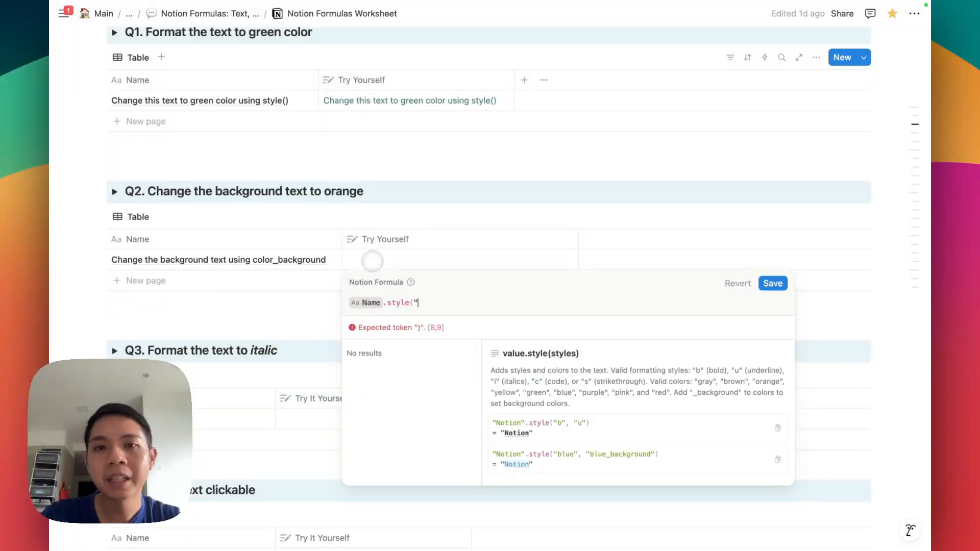
type("orange\")")
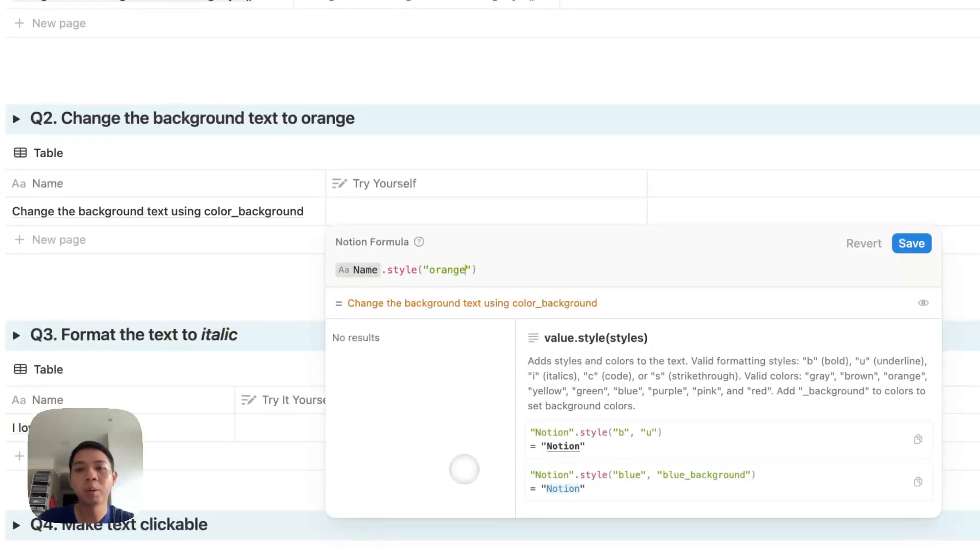
type("_background")
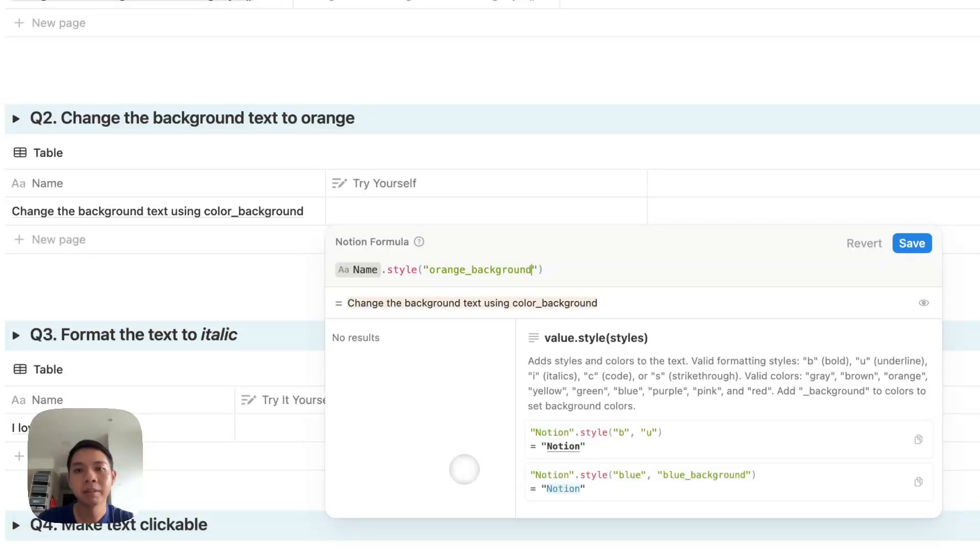
left_click(408, 176)
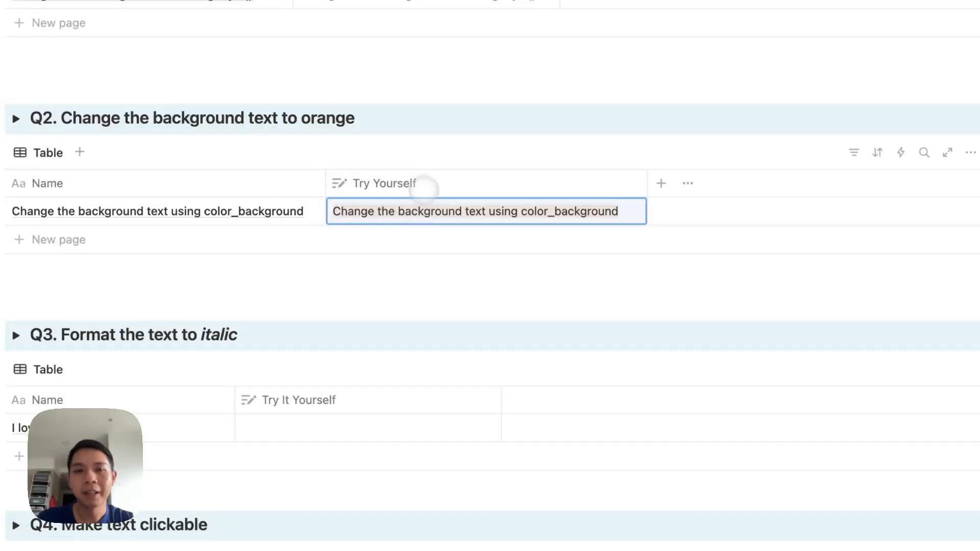
left_click(414, 161)
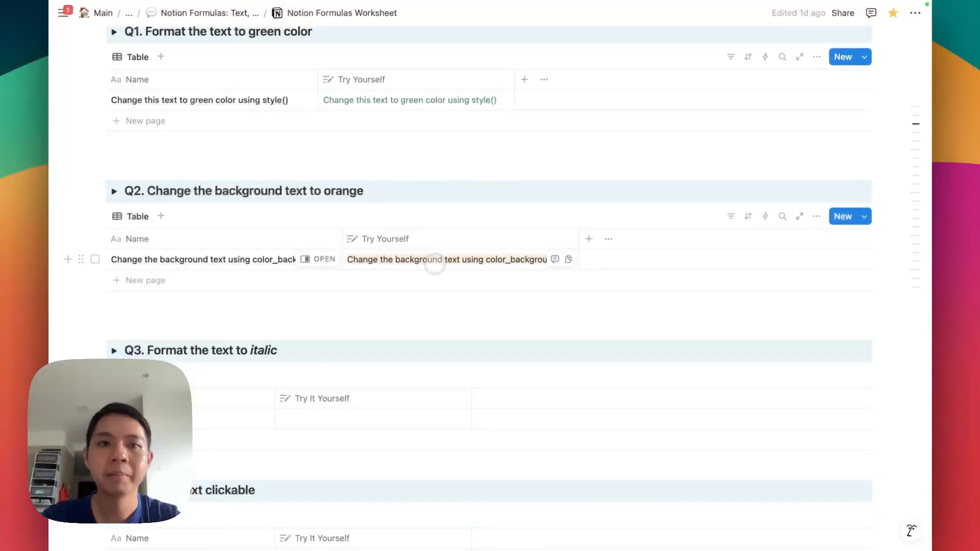
Enter the formula Name.style("i") for Try It Yourself in the Q3 italic table.
scroll(435, 261, "down", 5)
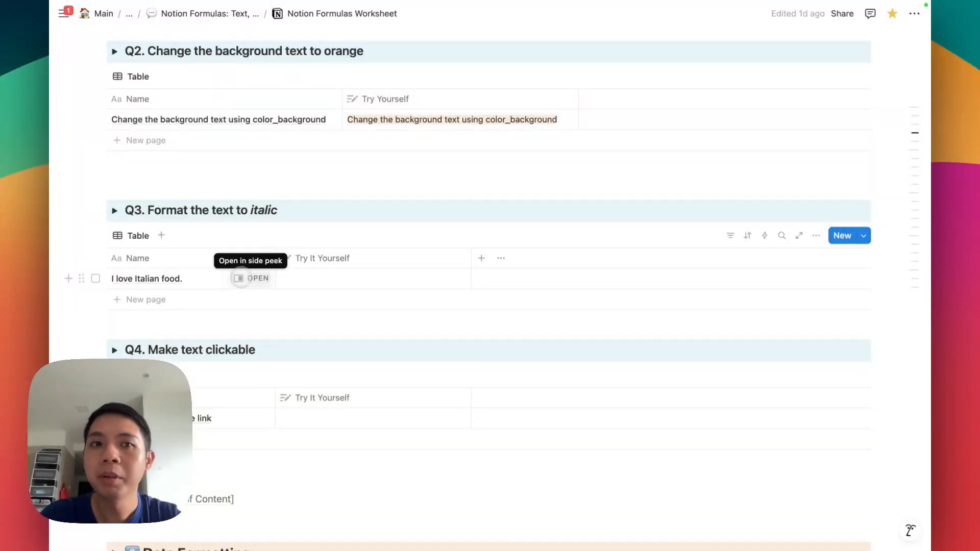
scroll(291, 277, "down", 1)
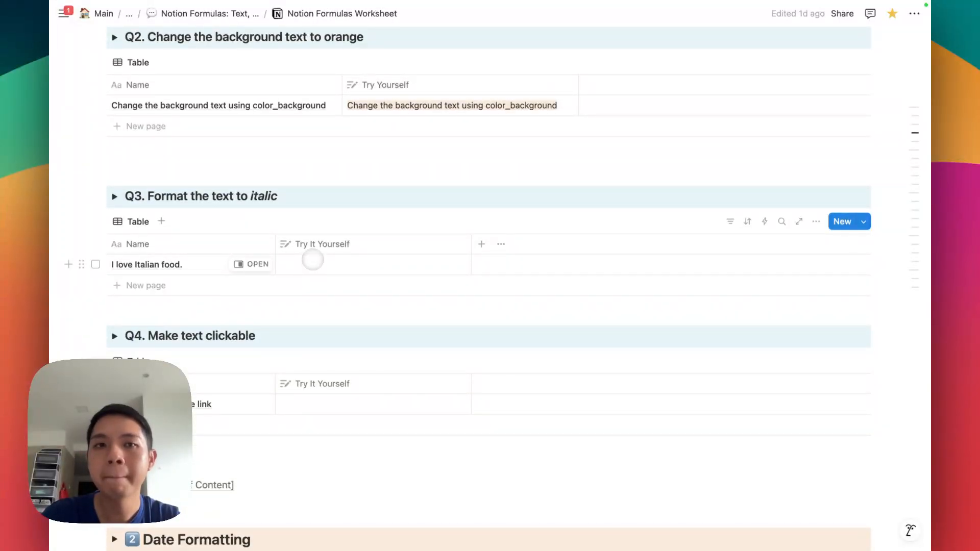
left_click(312, 260)
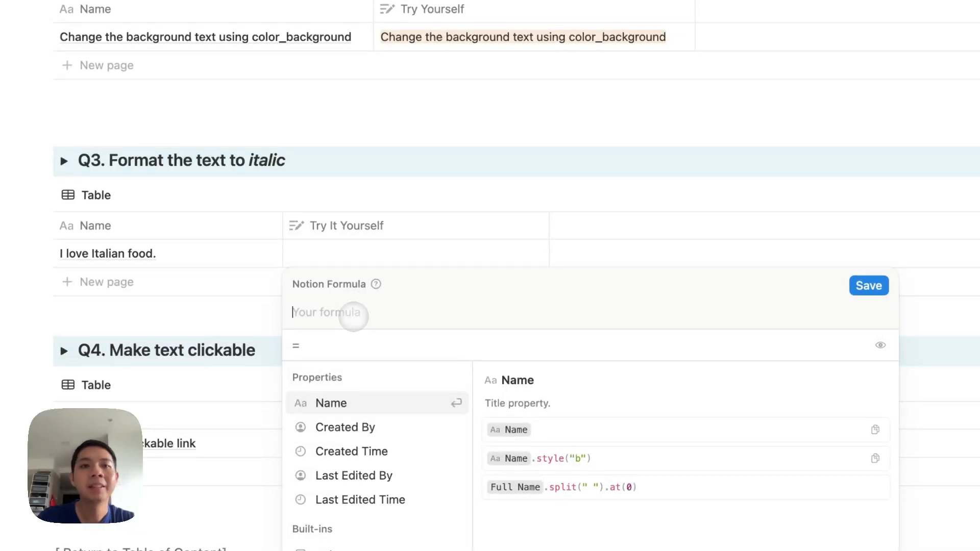
type("name")
key("Return")
type(".style")
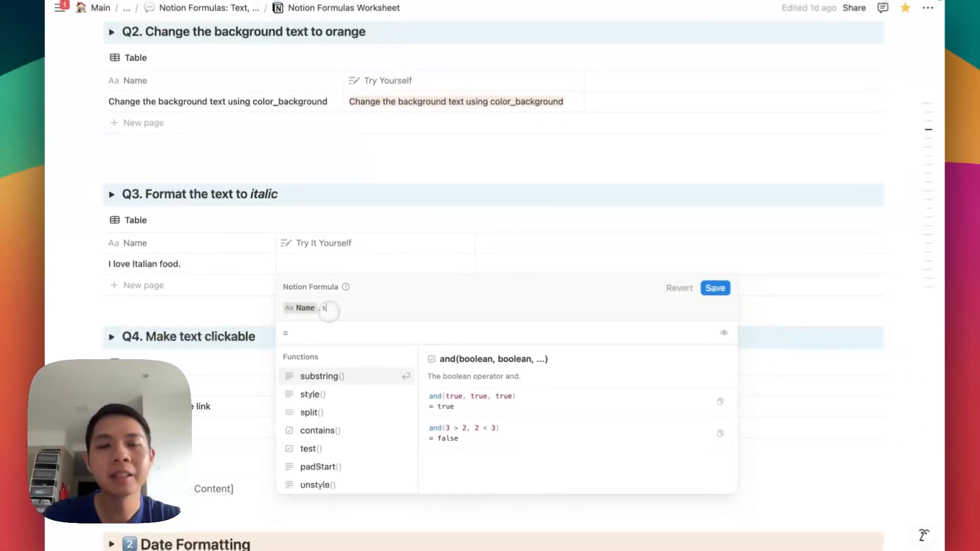
type("((")
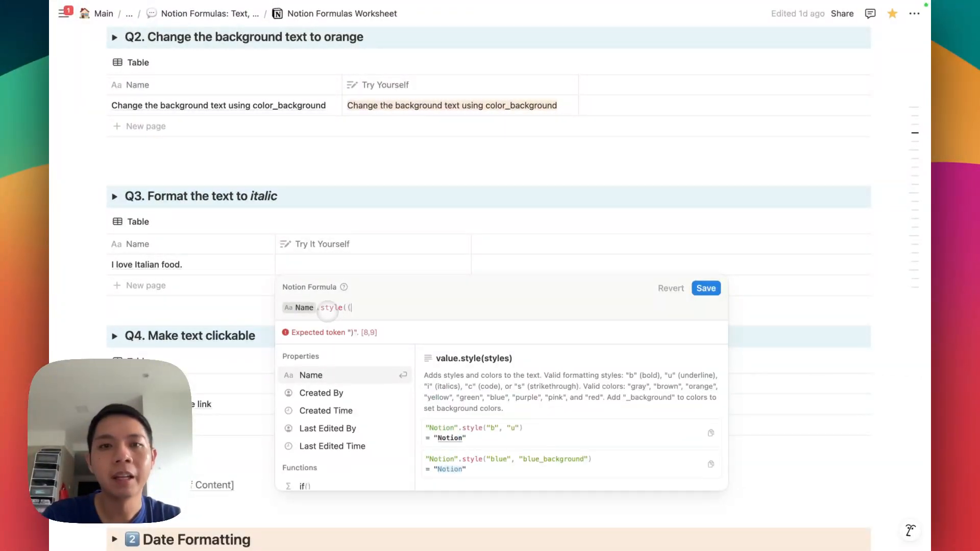
key("BackSpace")
type("\"")
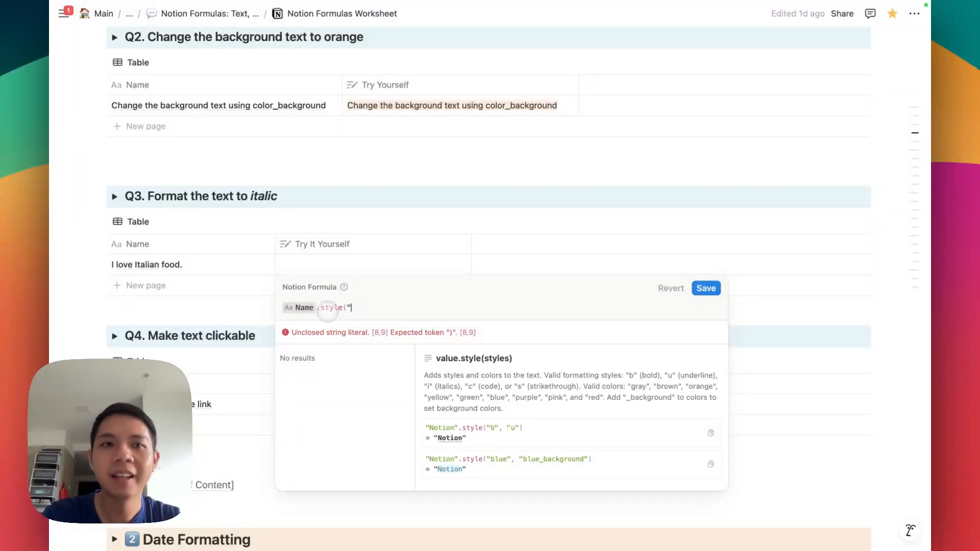
type("i\")")
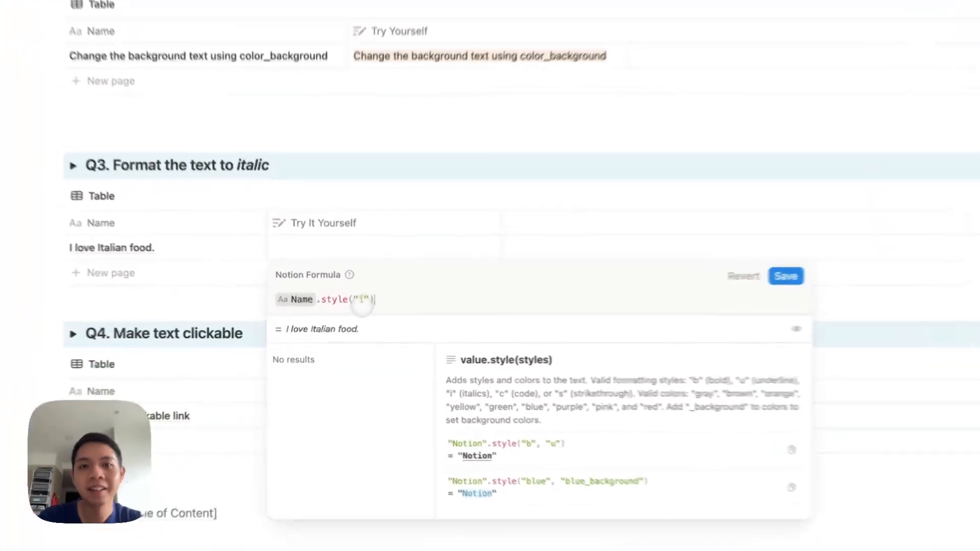
Try the styles "b", "c" and "s" in the Q3 formula, restore "i", and save the formula.
left_click(356, 309)
key("BackSpace")
type("b")
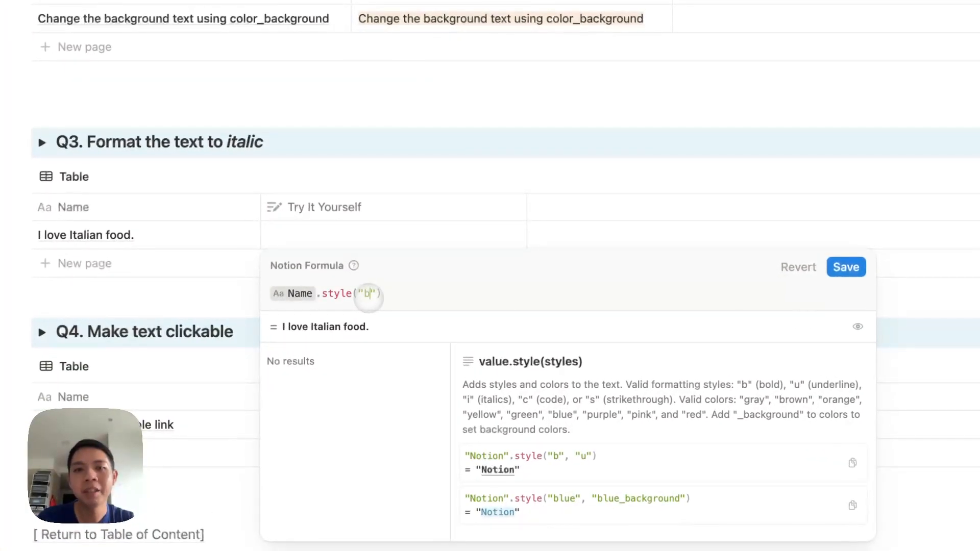
key("BackSpace")
type("c")
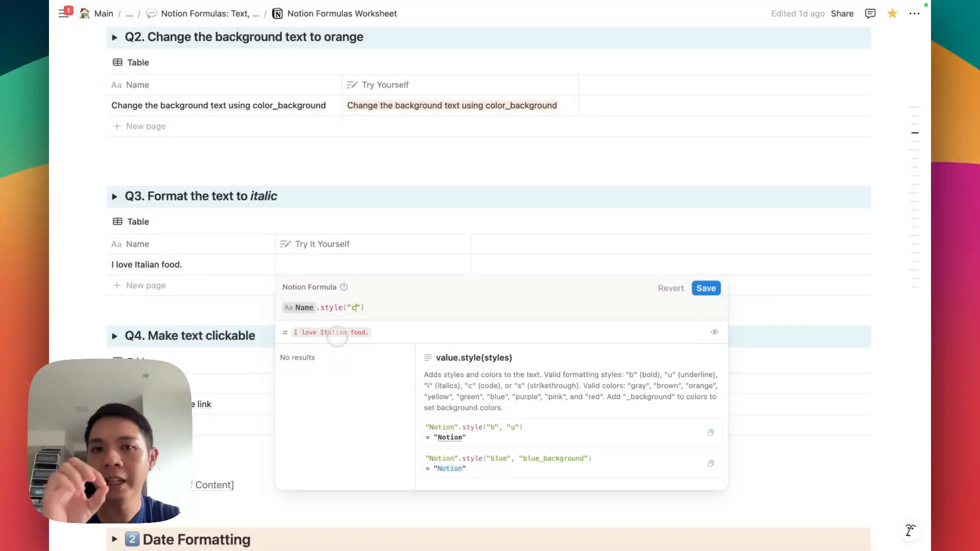
key("BackSpace")
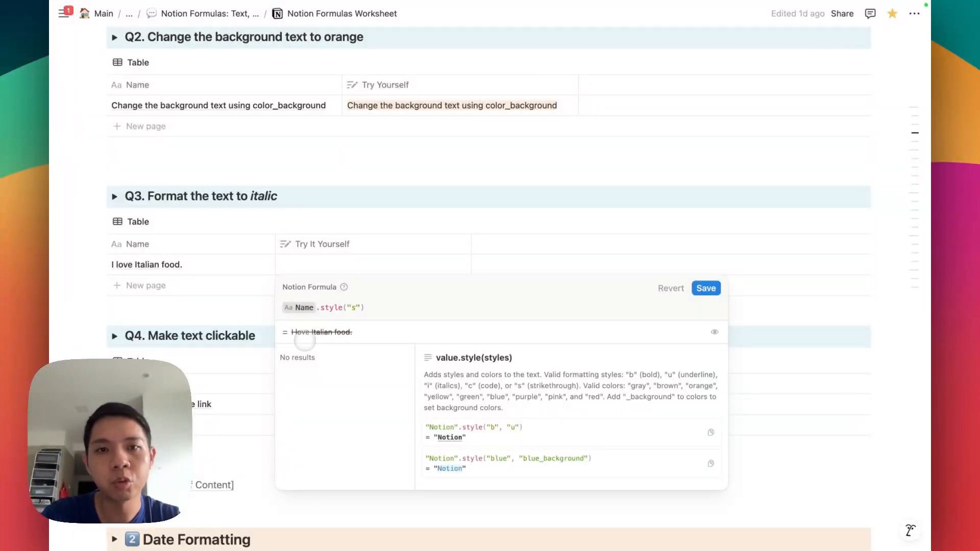
type("i")
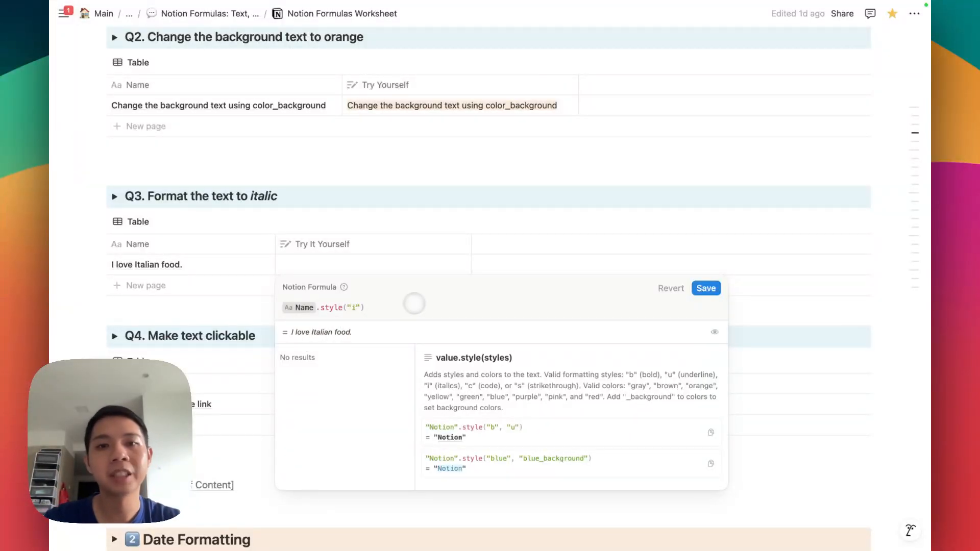
left_click(694, 291)
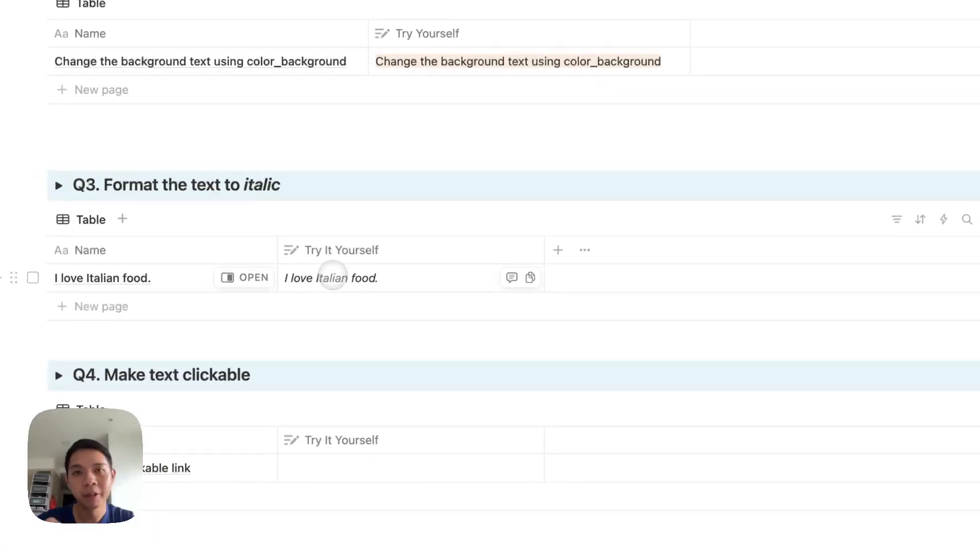
Start the Try It Yourself formula in the Q4 clickable text table with the Name property.
scroll(332, 278, "down", 5)
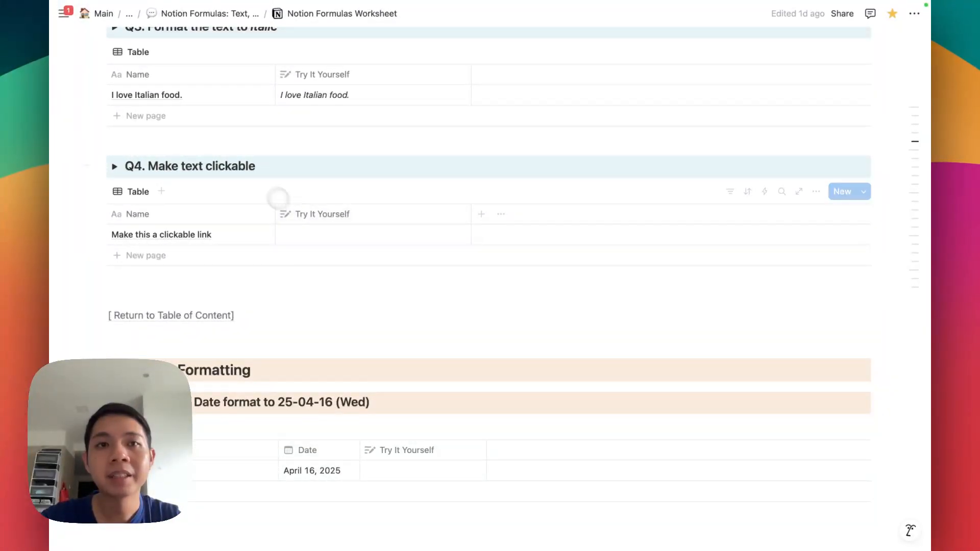
scroll(323, 212, "up", 1)
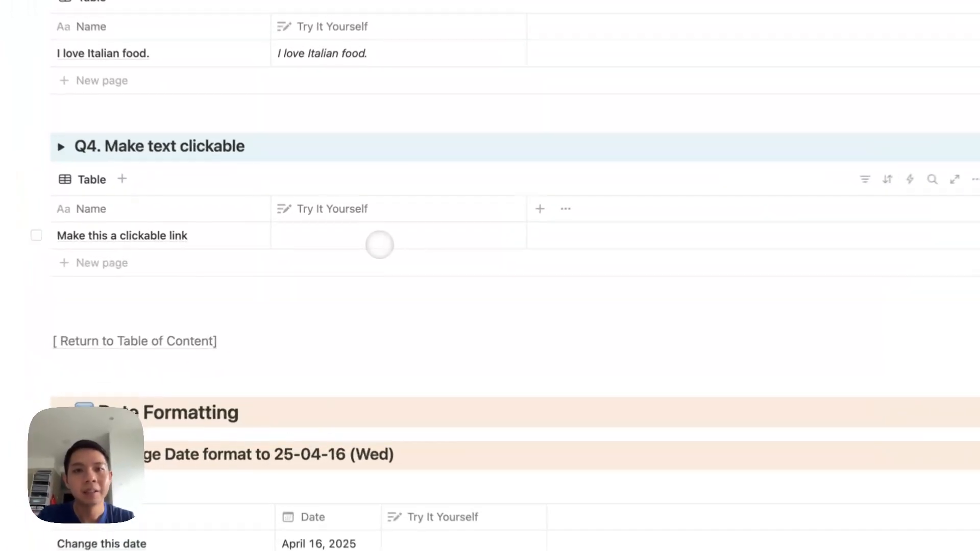
left_click(358, 251)
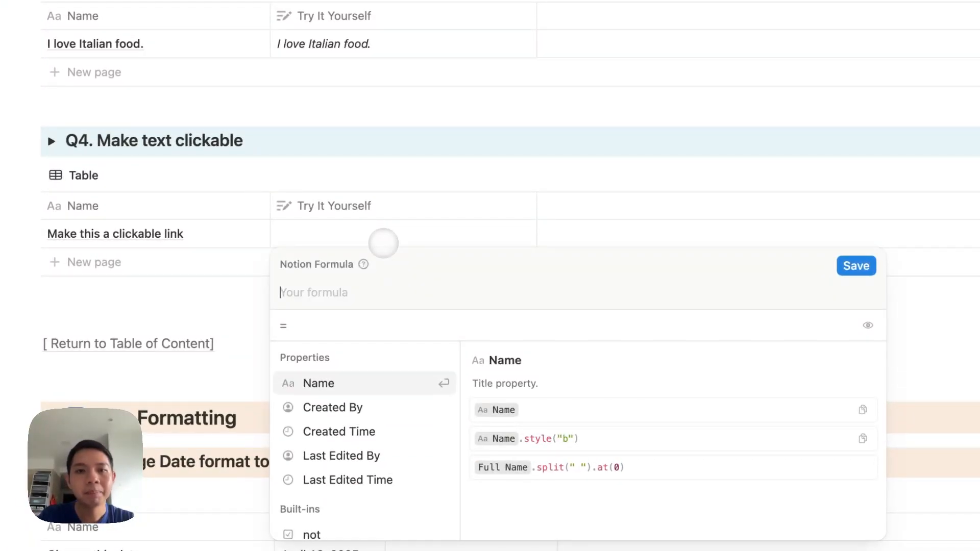
key("Return")
type(".style")
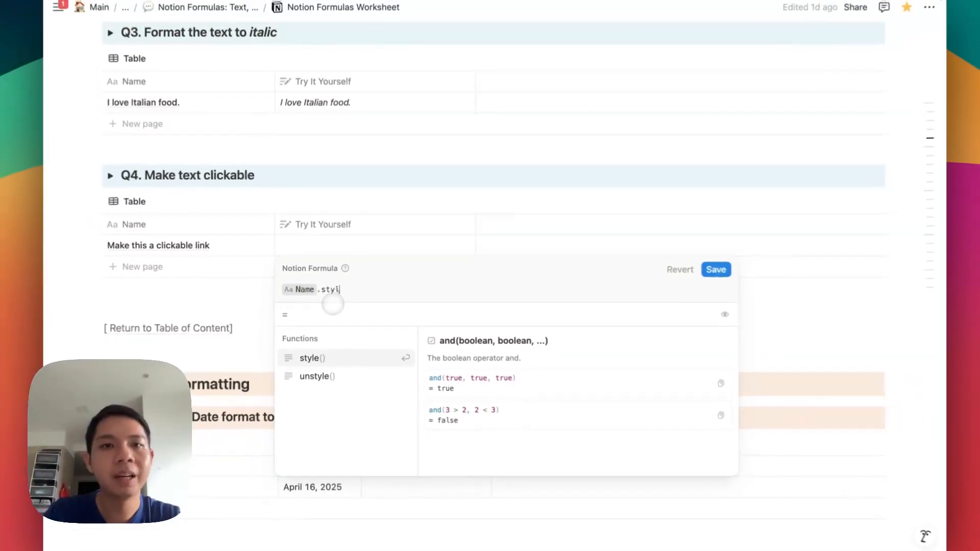
key("BackSpace")
key("BackSpace")
key("BackSpace")
key("BackSpace")
key("BackSpace")
type("link")
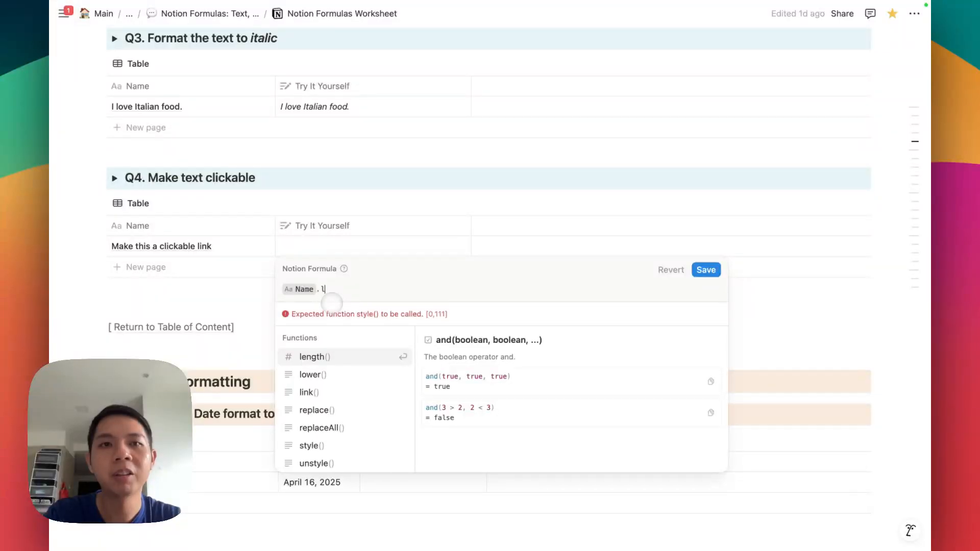
type("(")
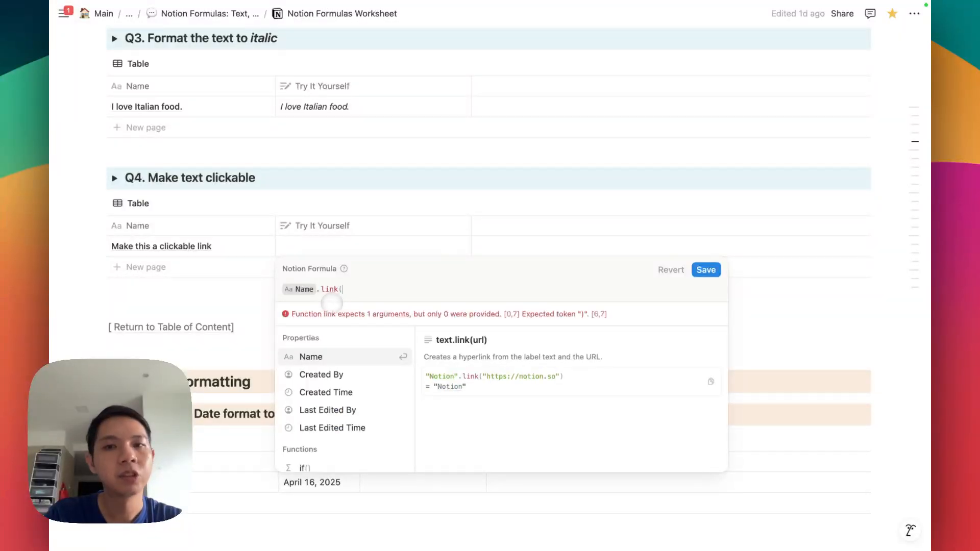
type("www.")
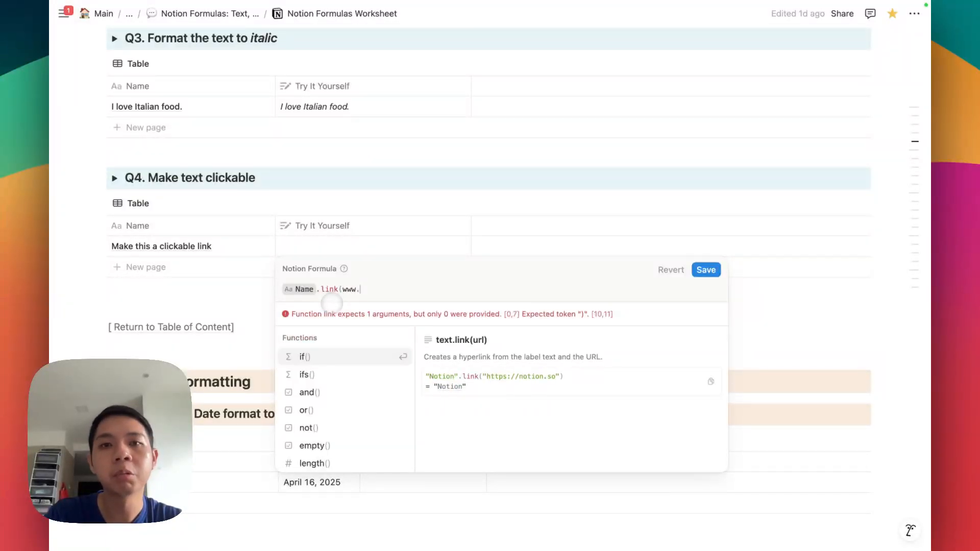
type("google.com\")")
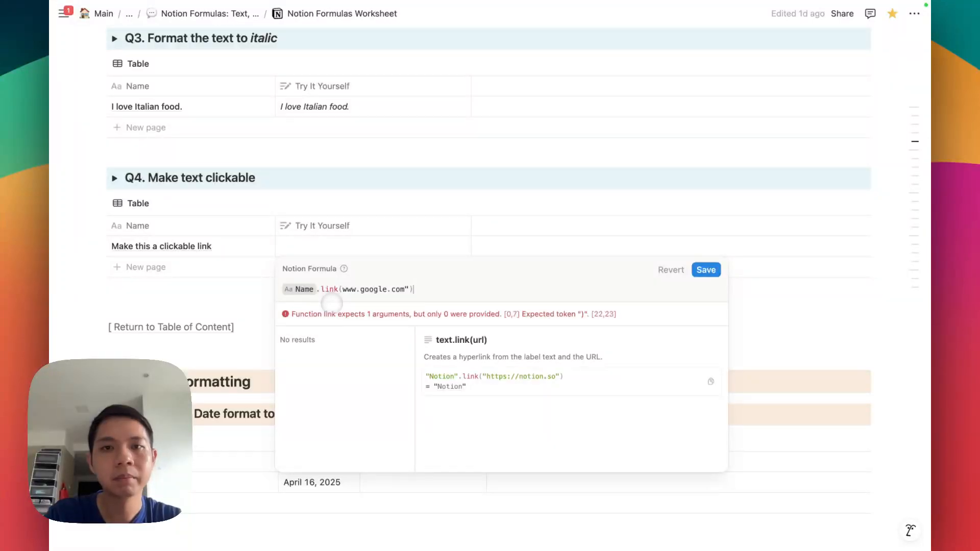
left_click(341, 288)
type("\"")
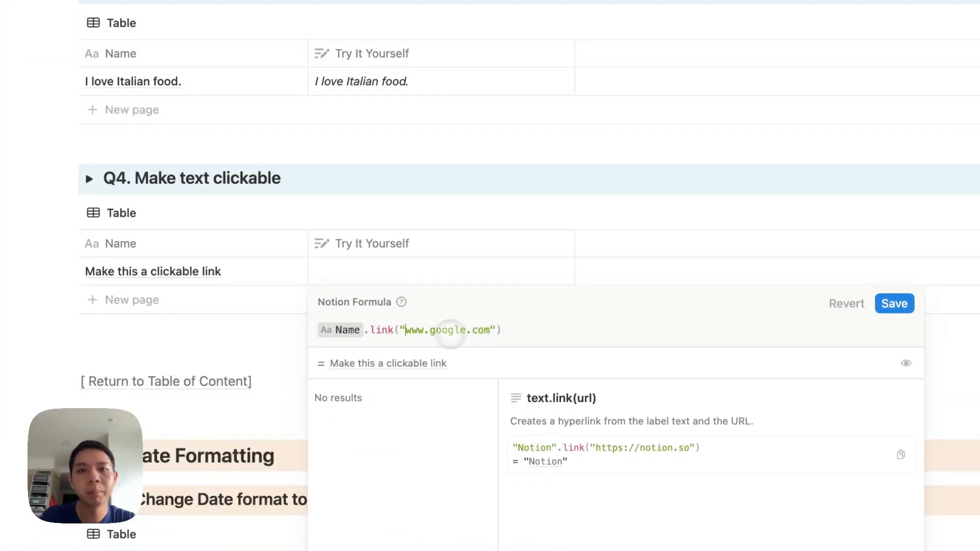
left_click(429, 269)
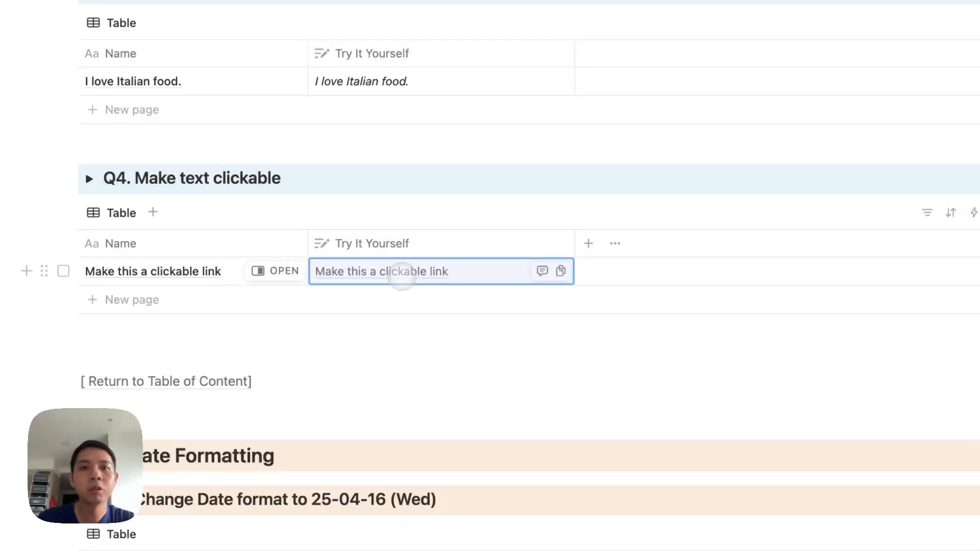
Follow the clickable link in the Q4 table to test it, and return to the worksheet.
left_click(402, 271)
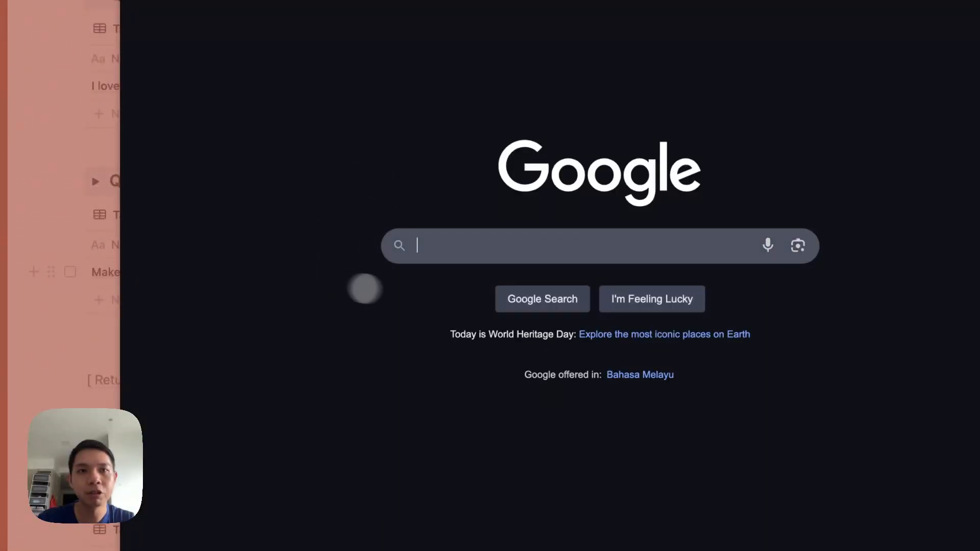
left_click(117, 275)
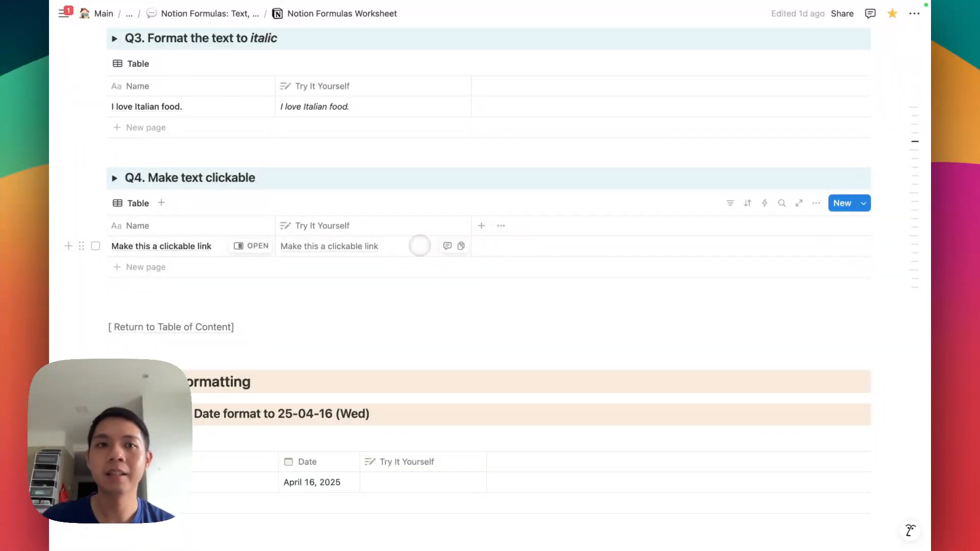
Start the Try It Yourself formula in the Q5 date format table with the Date property and the formatDate() function.
scroll(420, 246, "down", 5)
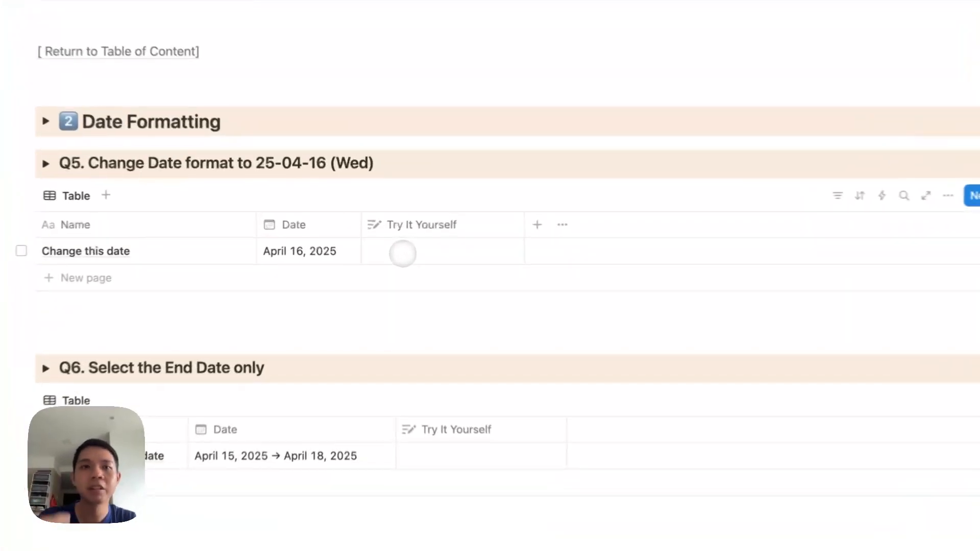
left_click(382, 244)
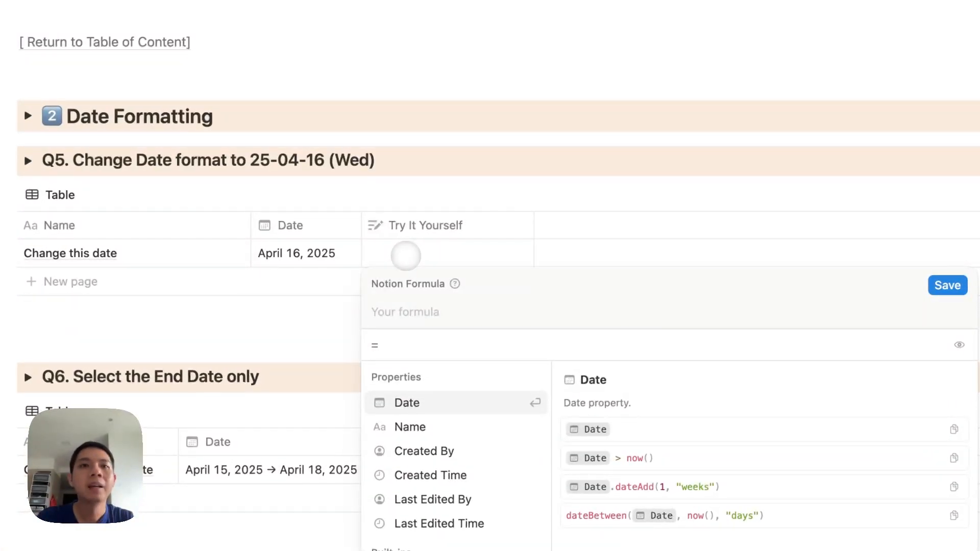
type("dat")
key("Return")
type(".")
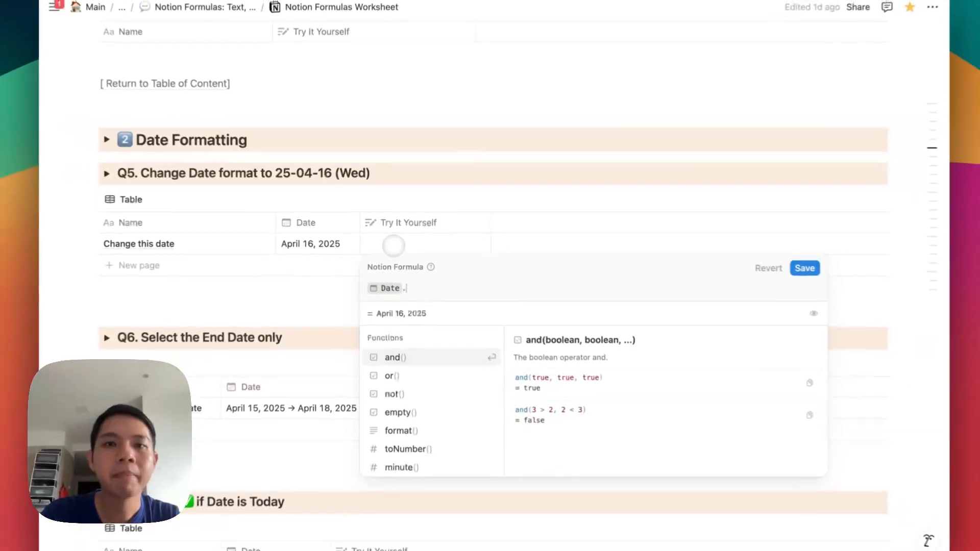
type("for")
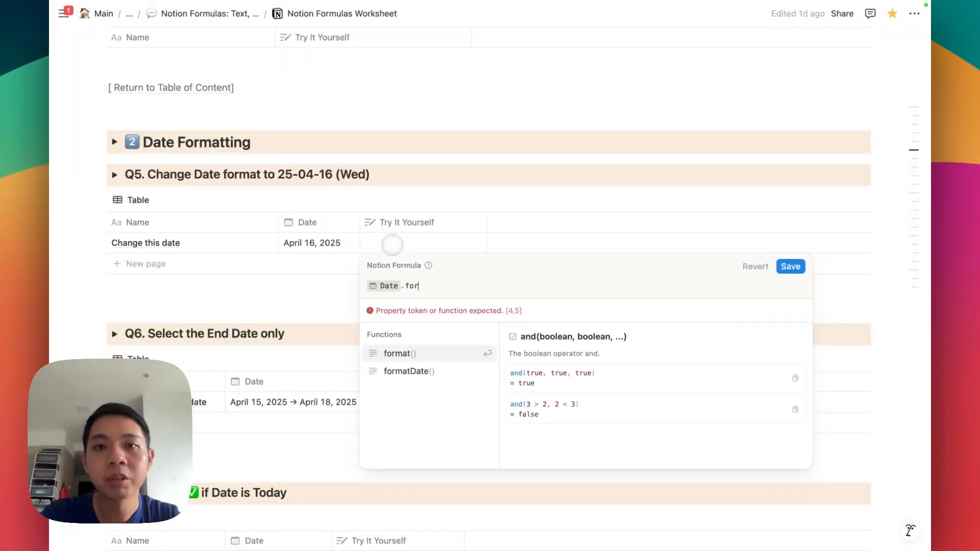
type("matDate")
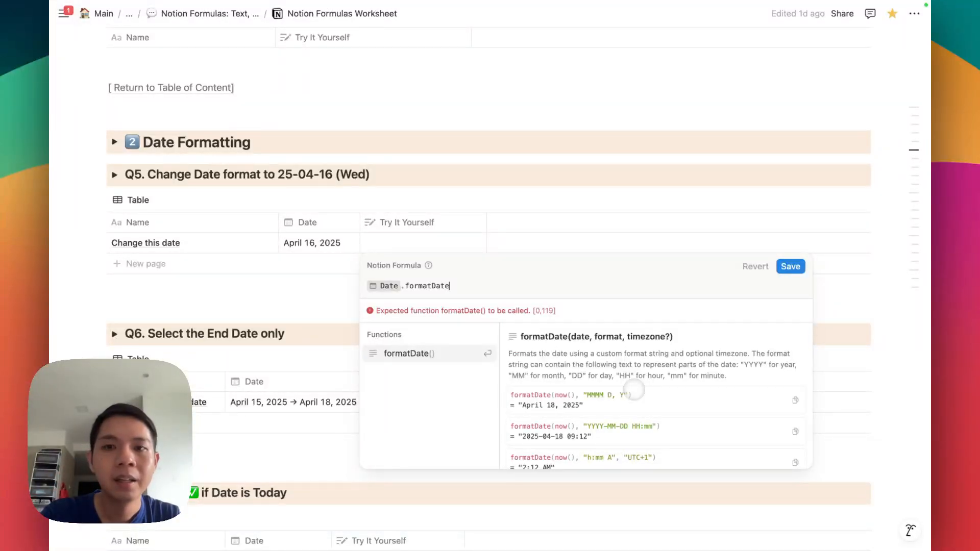
type("(")
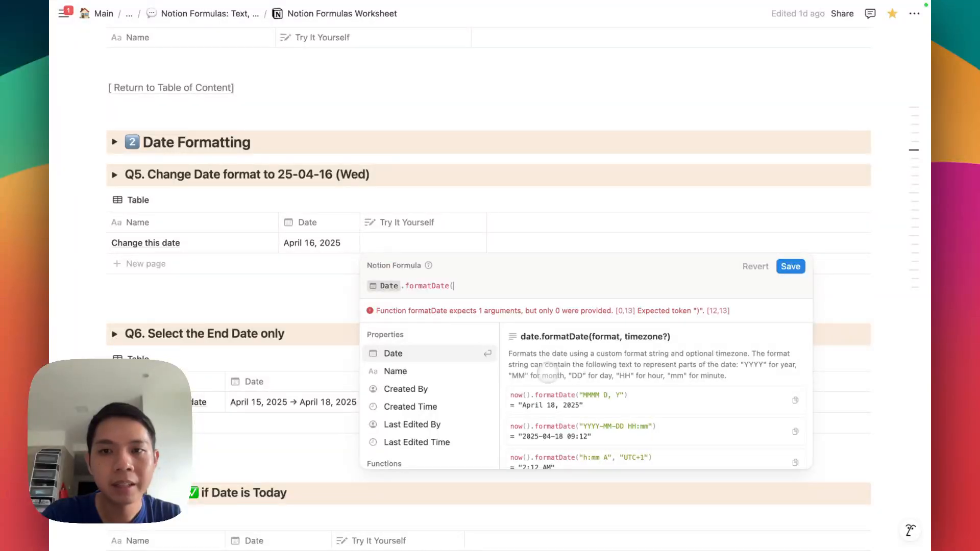
Complete the Q5 formula with the format string "YY-MM-DD (ddd)" so the date includes the short weekday in parentheses.
type("\"")
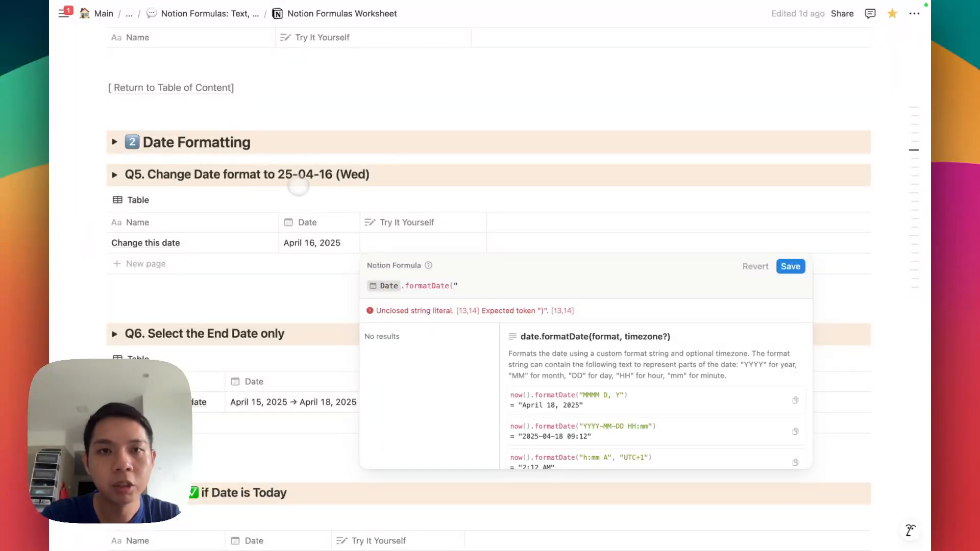
type("Y")
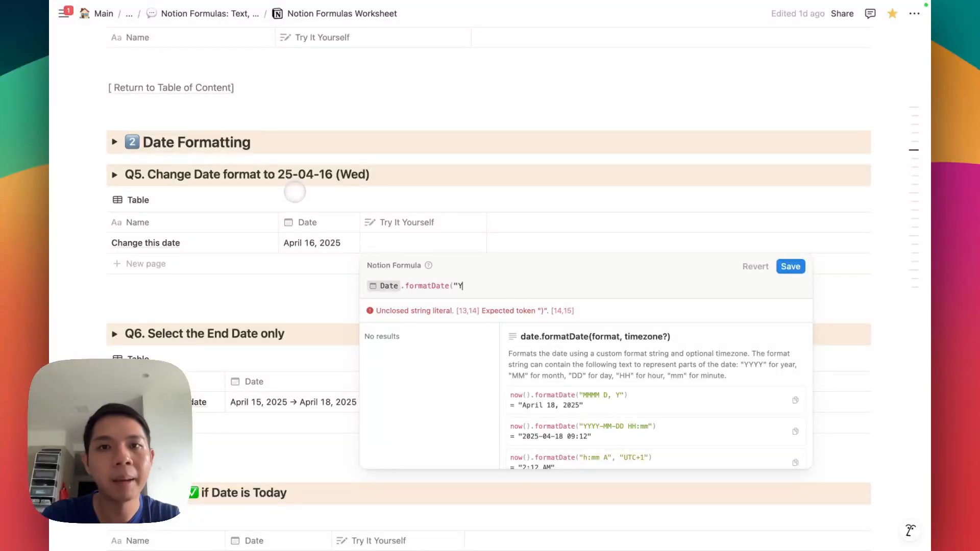
type("Y\")")
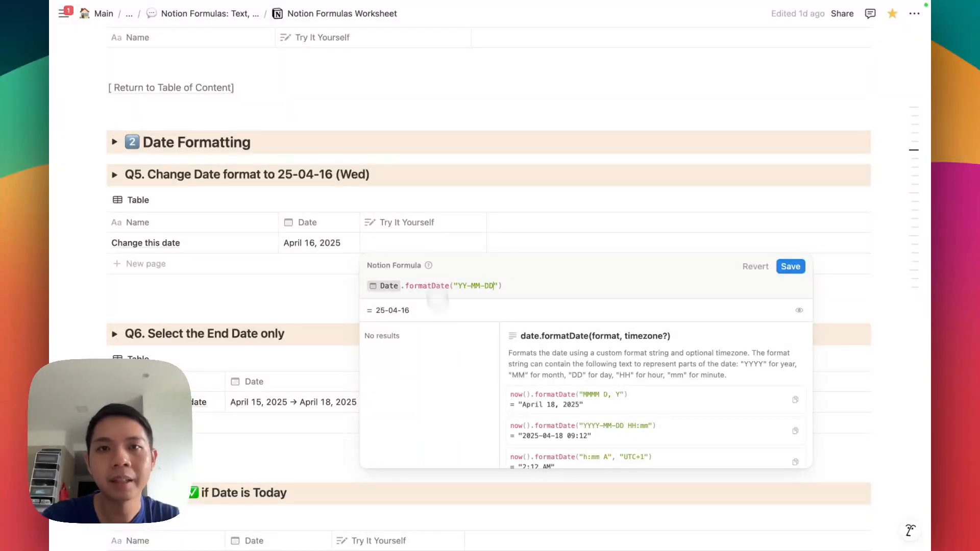
type("(ddd")
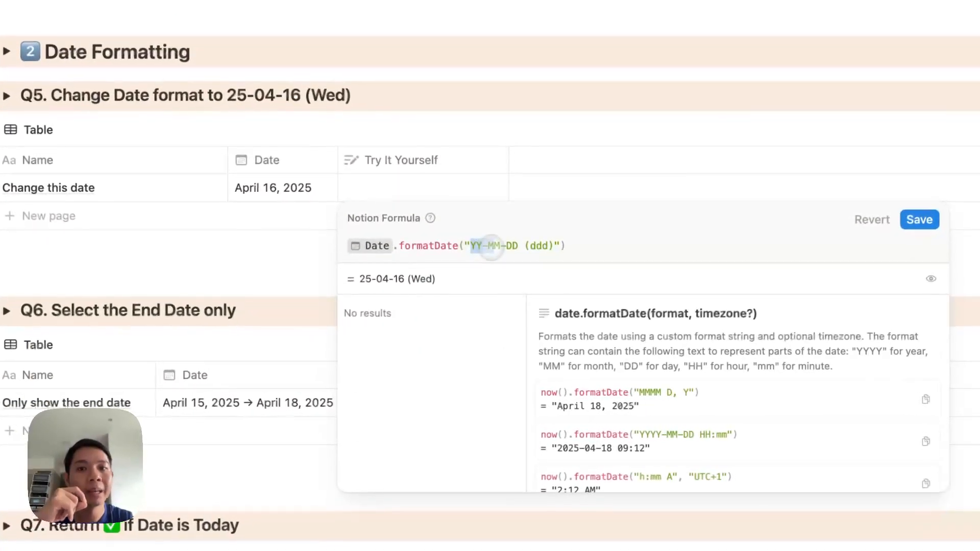
Try the four-digit year YYYY in the Q5 format string, and restore YY.
left_click(454, 287)
left_click(464, 248)
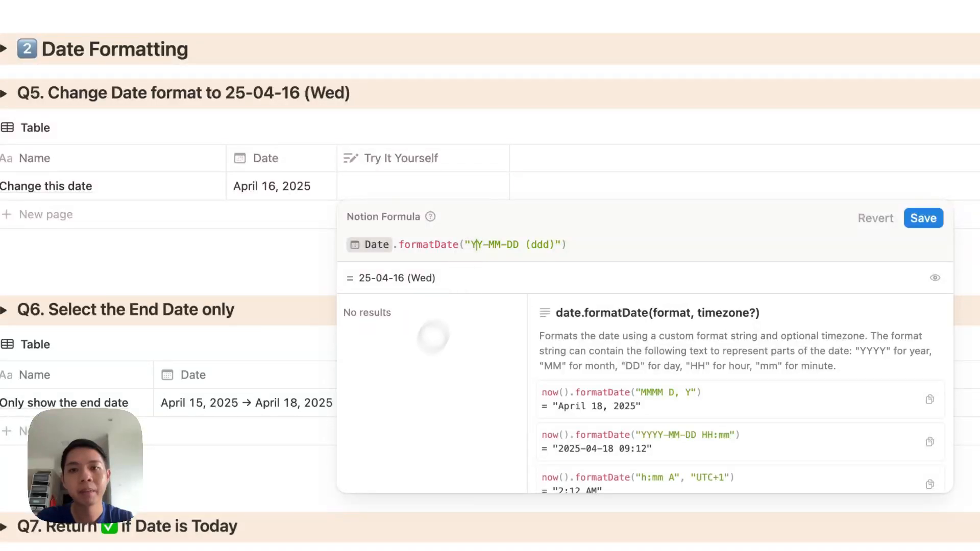
type("YYY")
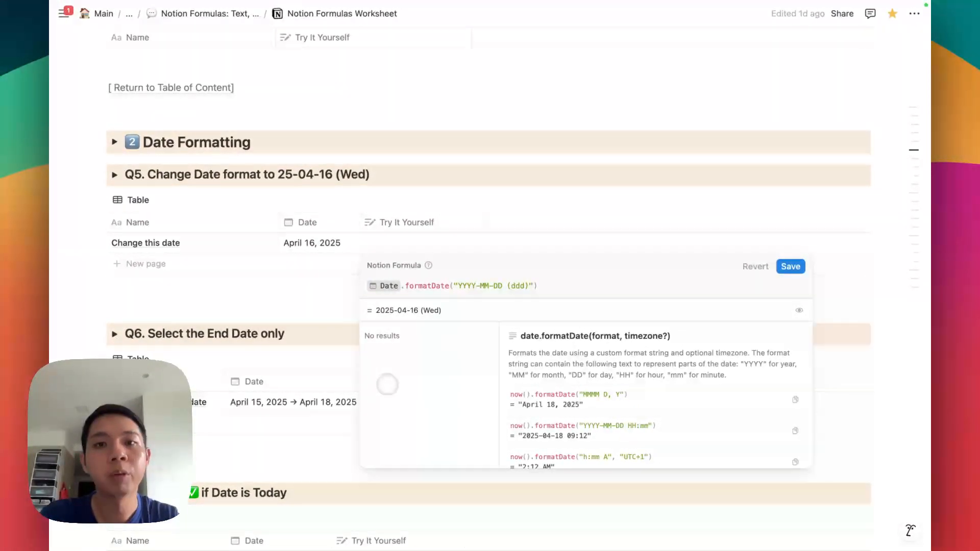
key("BackSpace")
key("BackSpace")
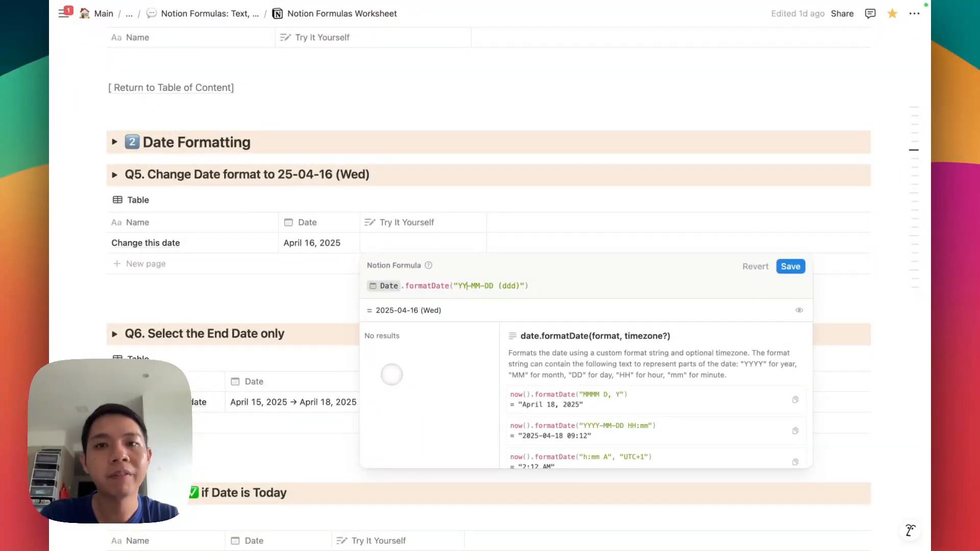
type("M")
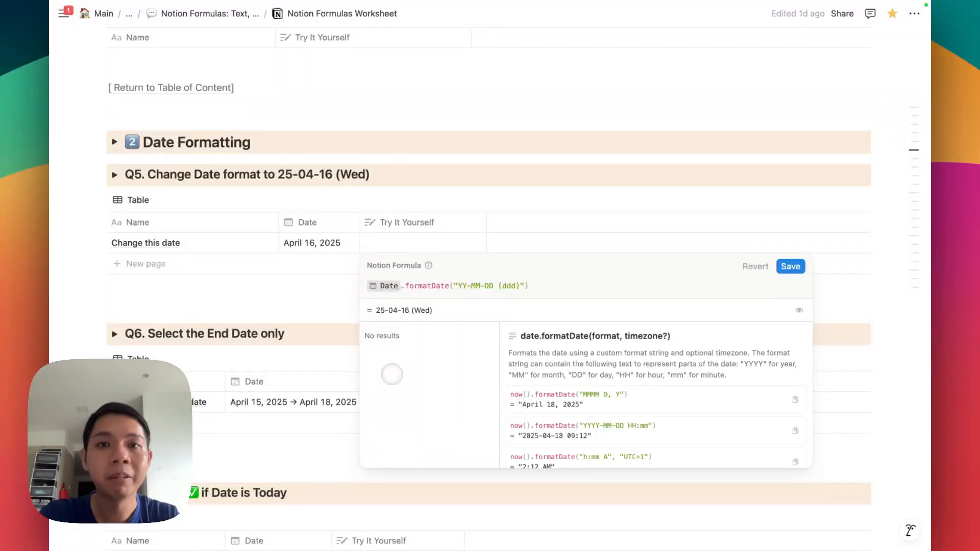
Apply the Q5 formula, and collapse the formatDate() cheatsheet under the Date Formatting heading after reviewing it.
left_click(209, 217)
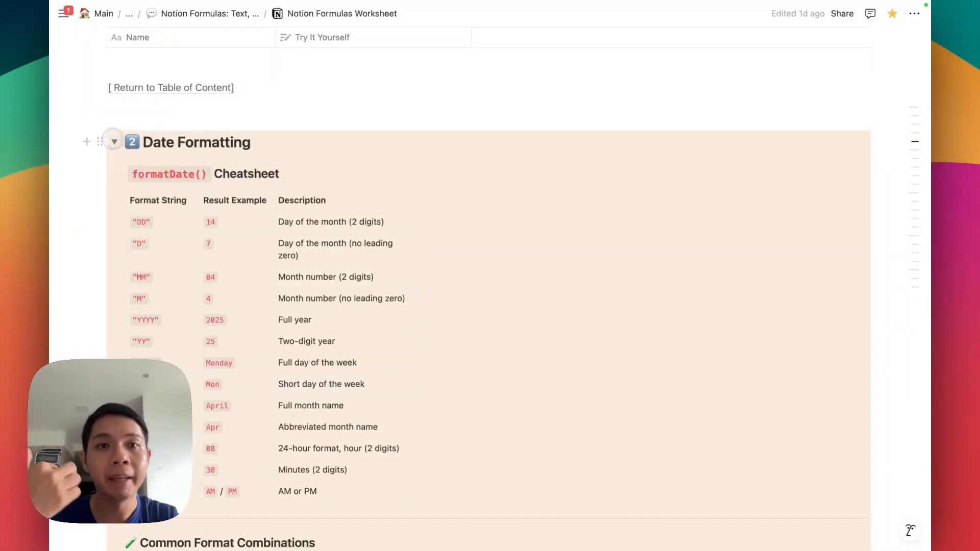
left_click(114, 141)
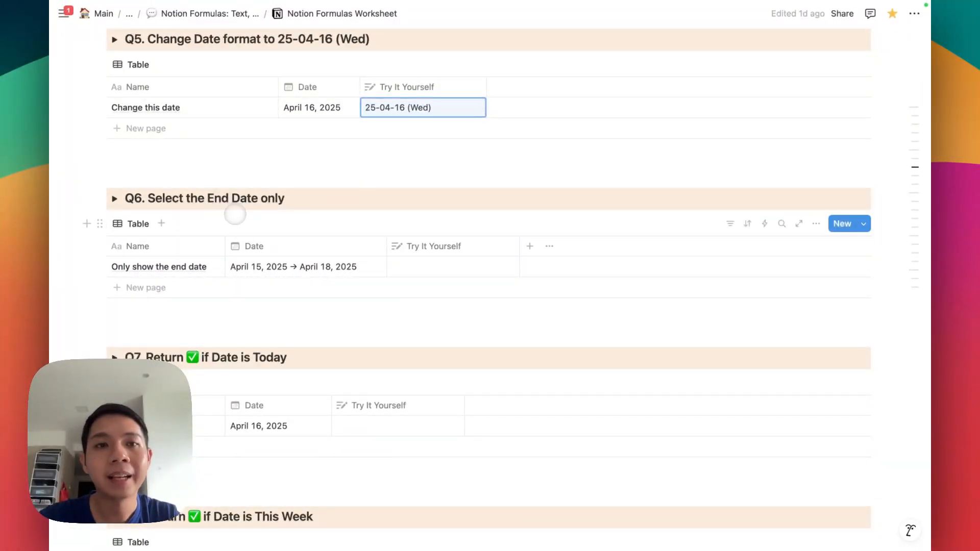
Enter Date.dateEnd() as the Try It Yourself formula in the Q6 end date table, and apply it.
scroll(317, 245, "up", 1)
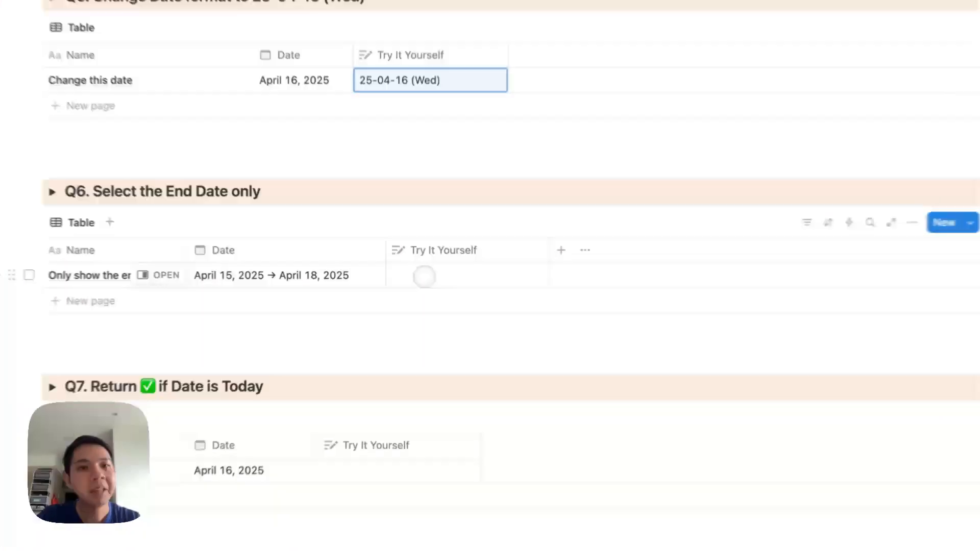
left_click(418, 277)
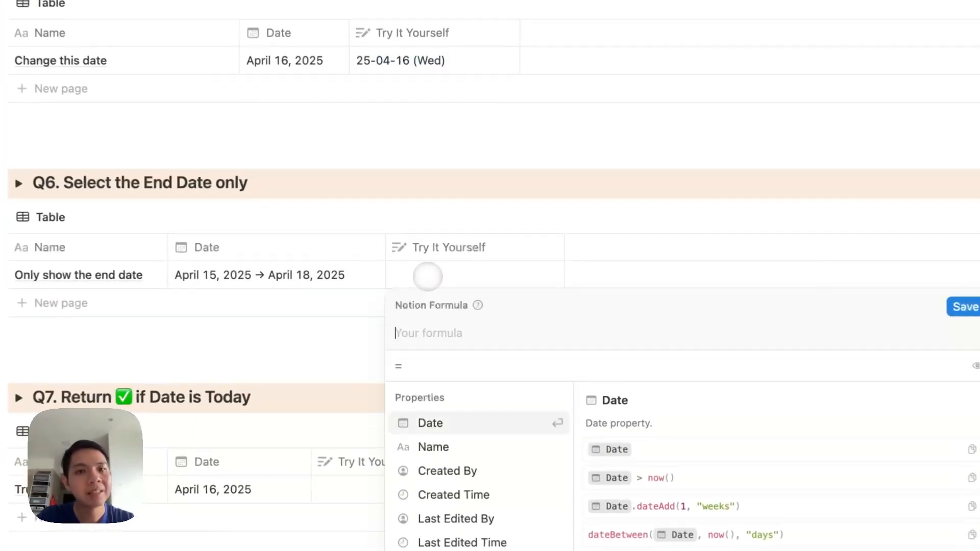
type("date")
key("Return")
type(".dat")
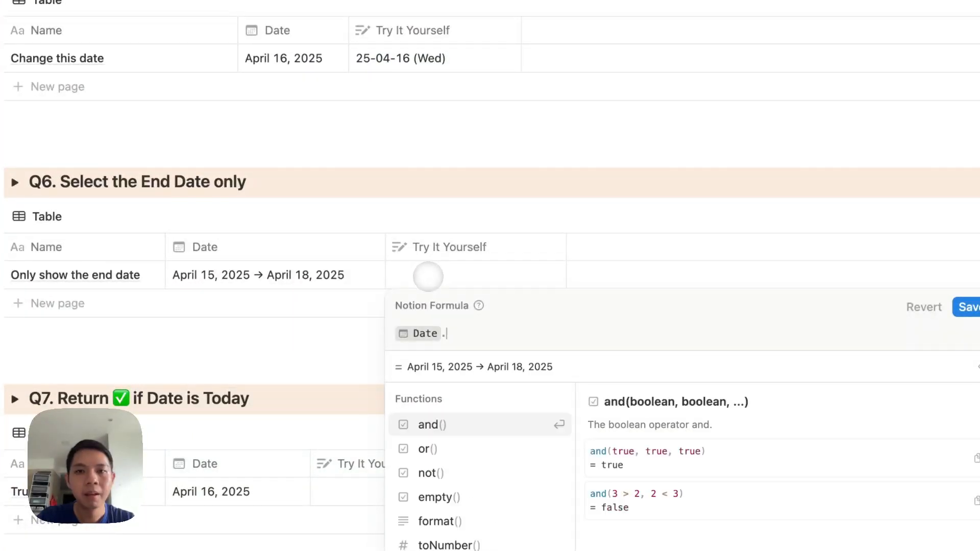
type("eEnd")
key("Return")
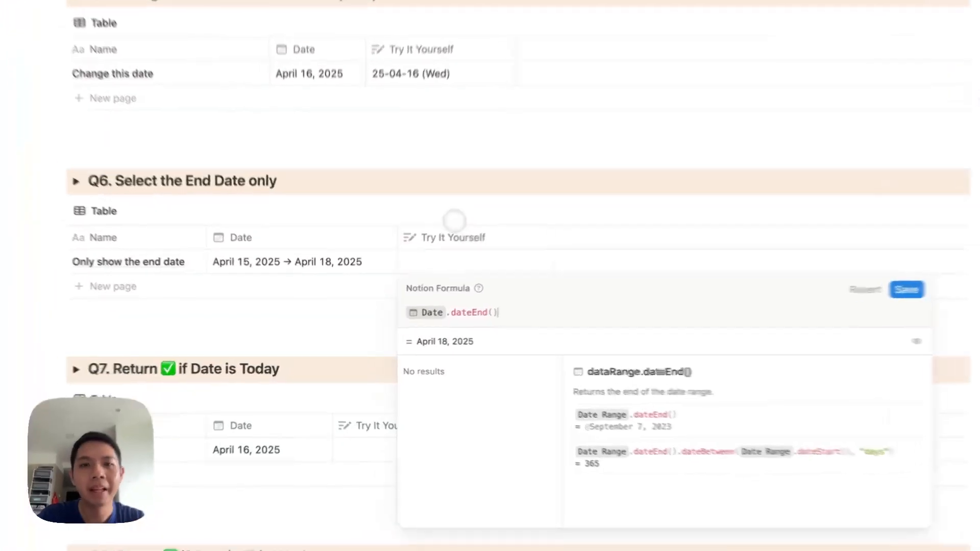
key("Return")
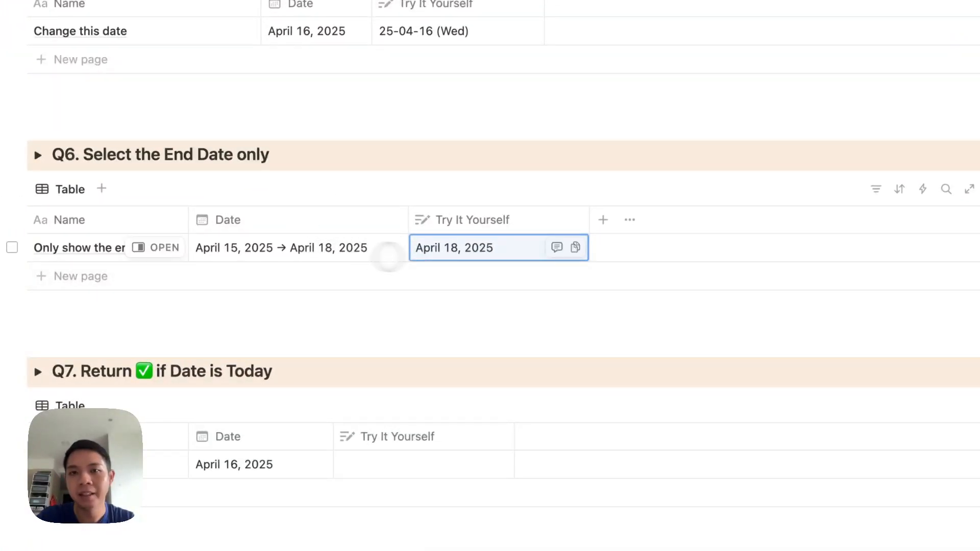
Reopen the Q6 formula and replace dateEnd with dateStart to try returning the start date.
left_click(465, 254)
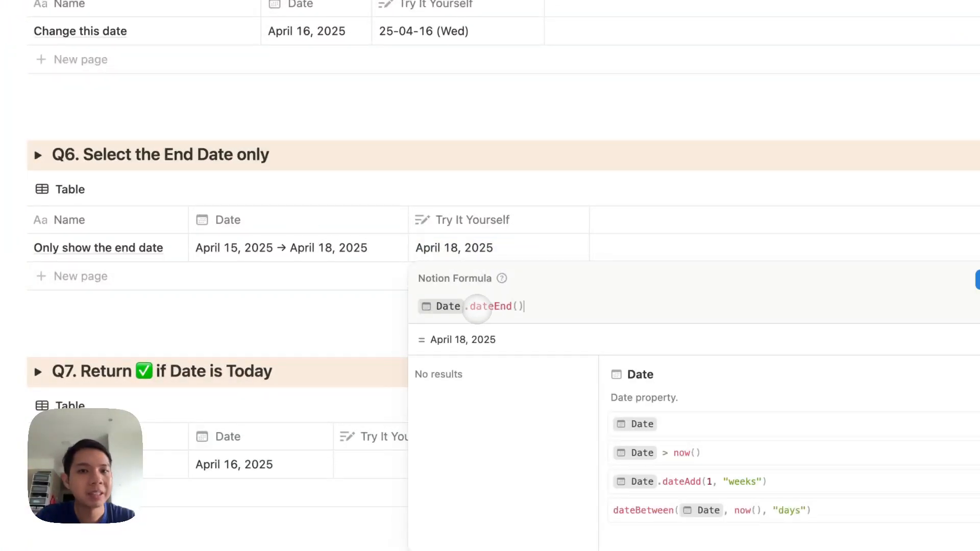
double_click(490, 306)
left_click(508, 306)
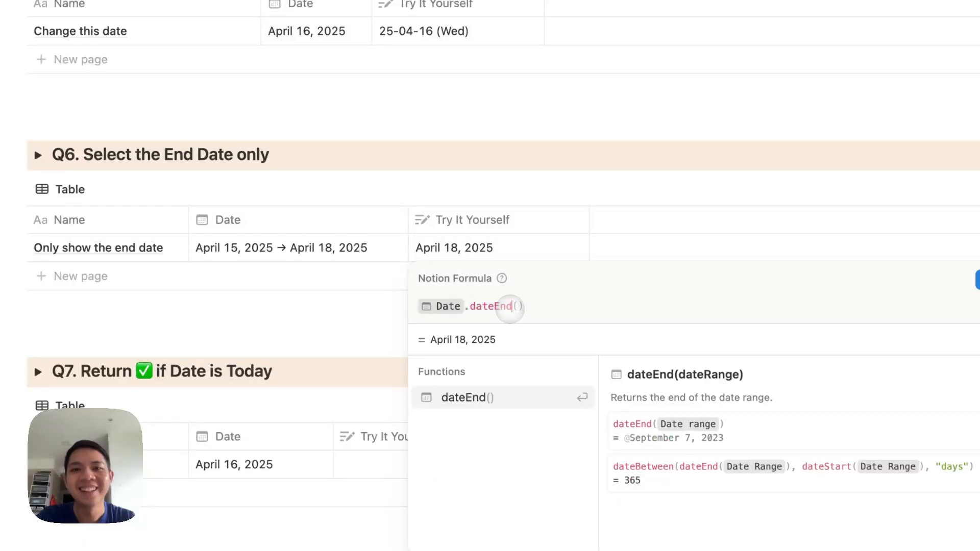
key("BackSpace")
key("BackSpace")
key("BackSpace")
type("Start")
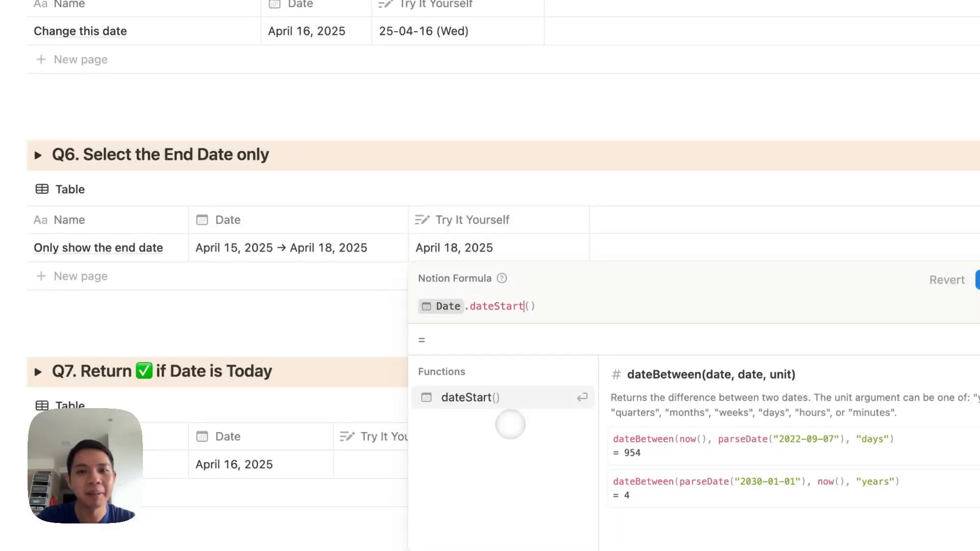
Restore dateEnd() in the Q6 formula and close the formula editor.
key("BackSpace")
key("BackSpace")
key("BackSpace")
key("BackSpace")
key("BackSpace")
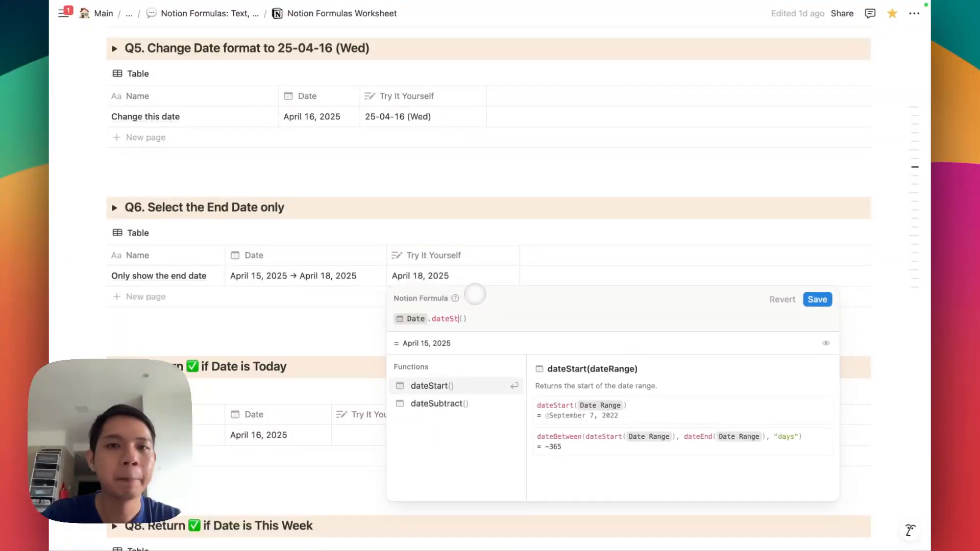
type("End")
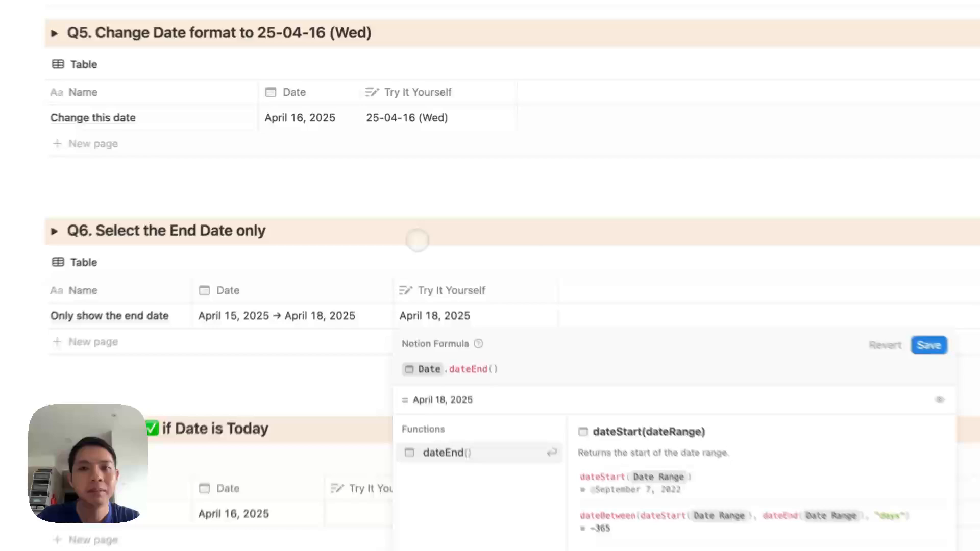
left_click(417, 240)
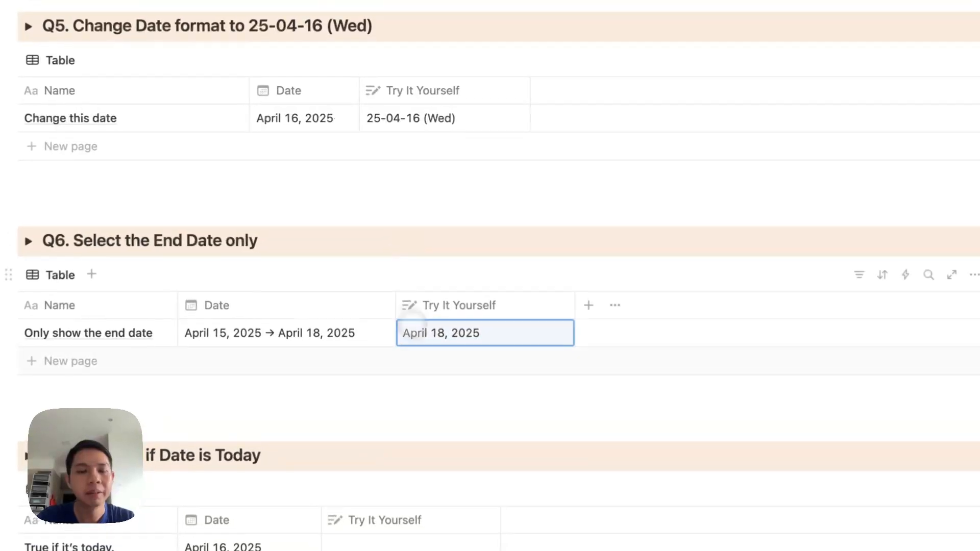
Enter Date == today() as the Try It Yourself formula in the Q7 table that checks whether the date is today.
scroll(417, 306, "down", 5)
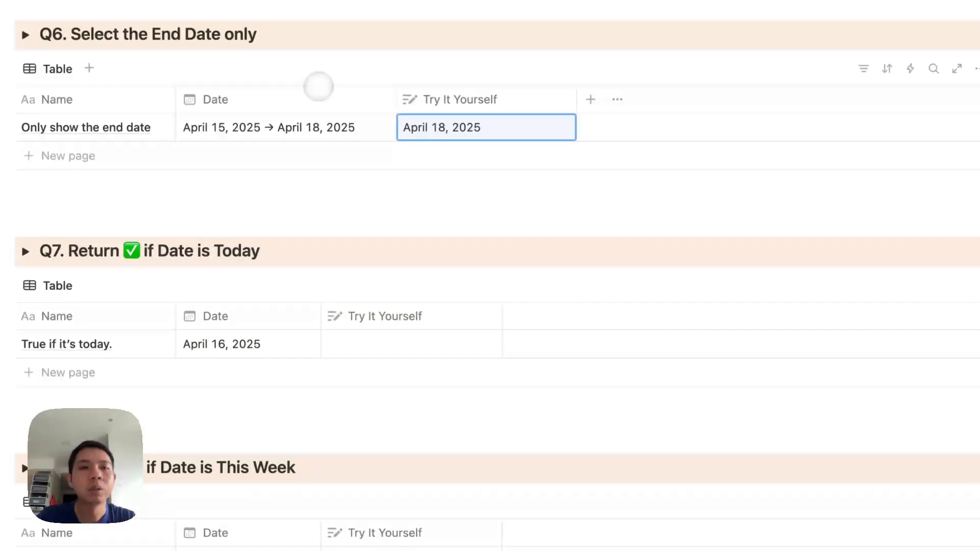
scroll(318, 86, "up", 4)
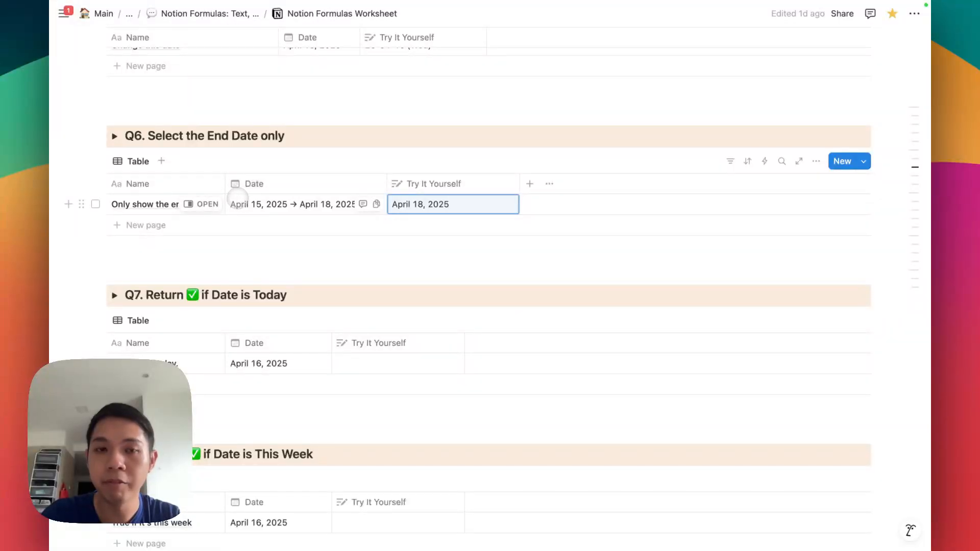
scroll(234, 194, "down", 5)
scroll(223, 189, "up", 1)
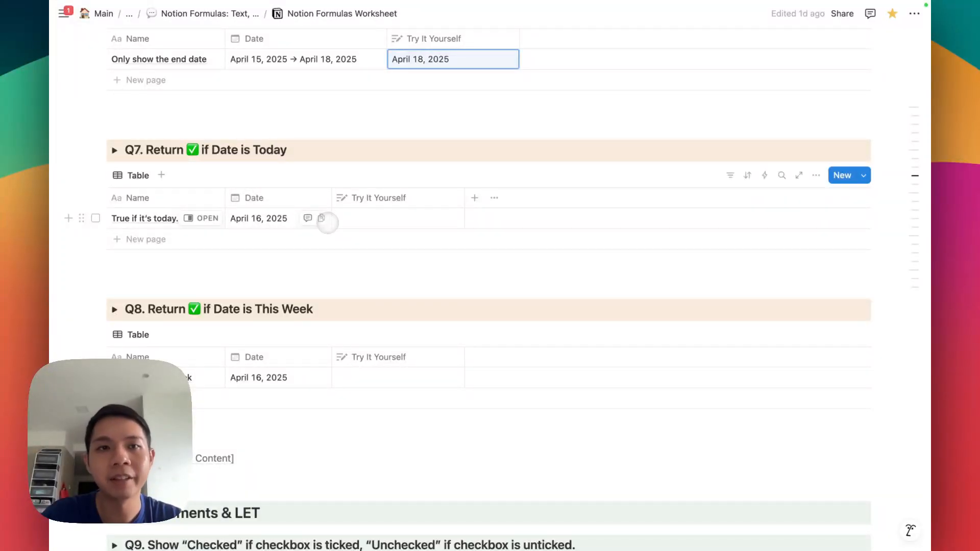
scroll(327, 223, "up", 1)
scroll(313, 193, "up", 3)
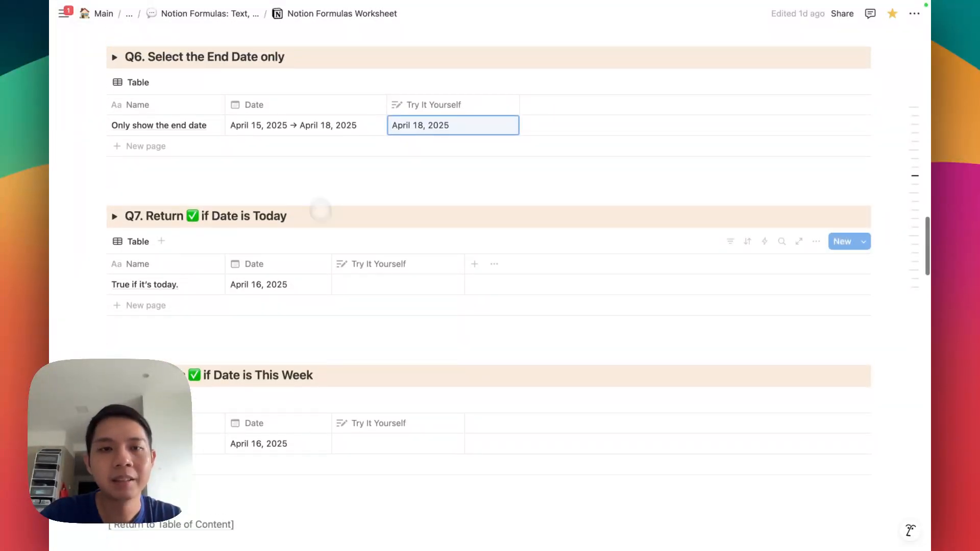
left_click(362, 283)
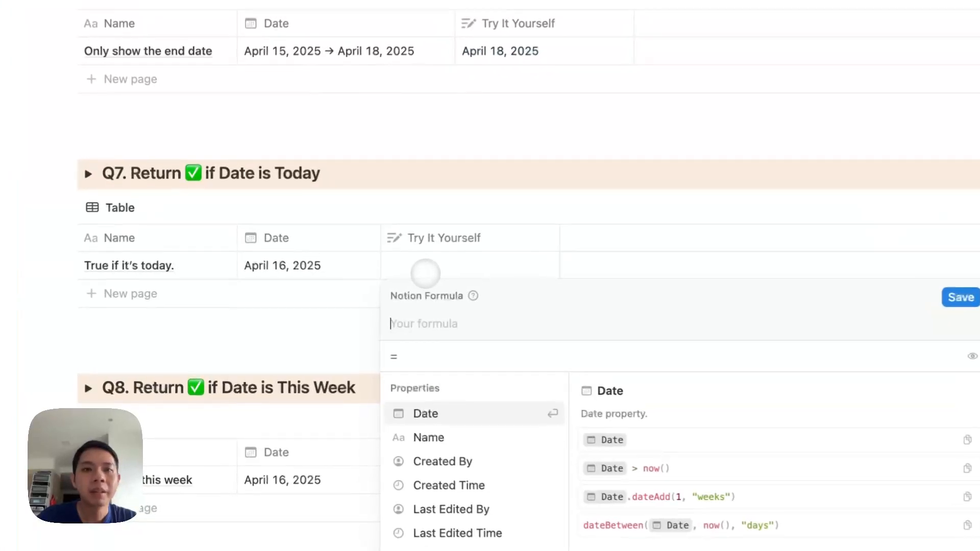
left_click(432, 414)
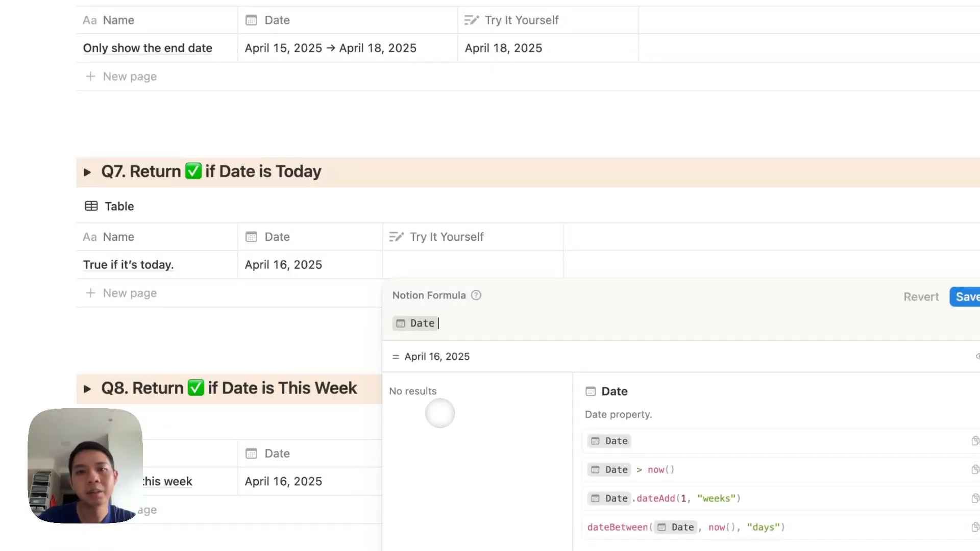
type("== today")
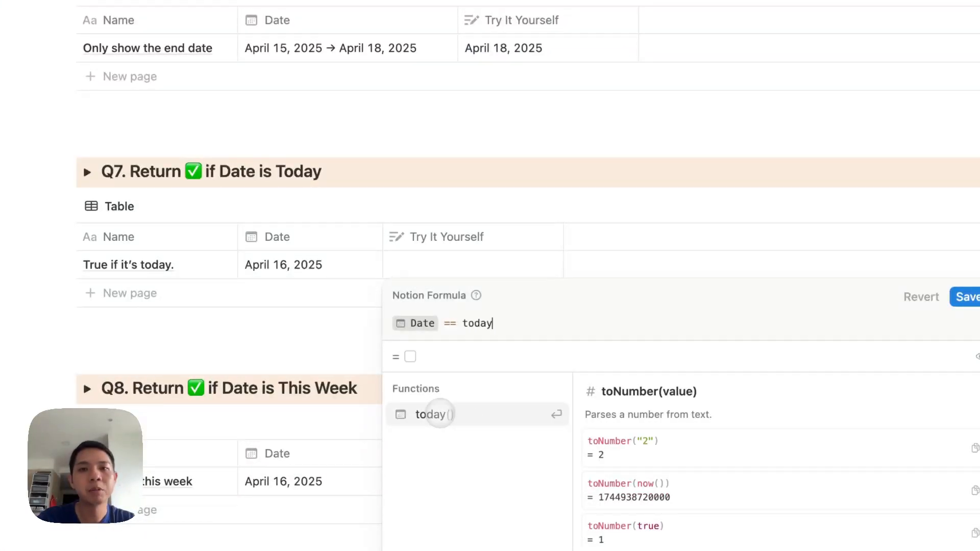
type("()")
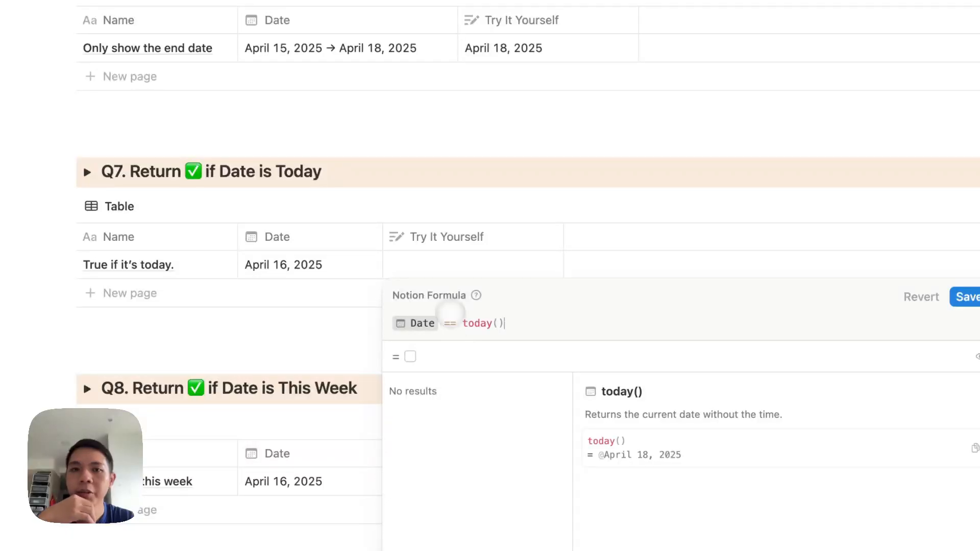
Close the Q7 formula editor, set the row's date to April 18, 2025, and check the solution inside the Q7 toggle.
left_click(417, 259)
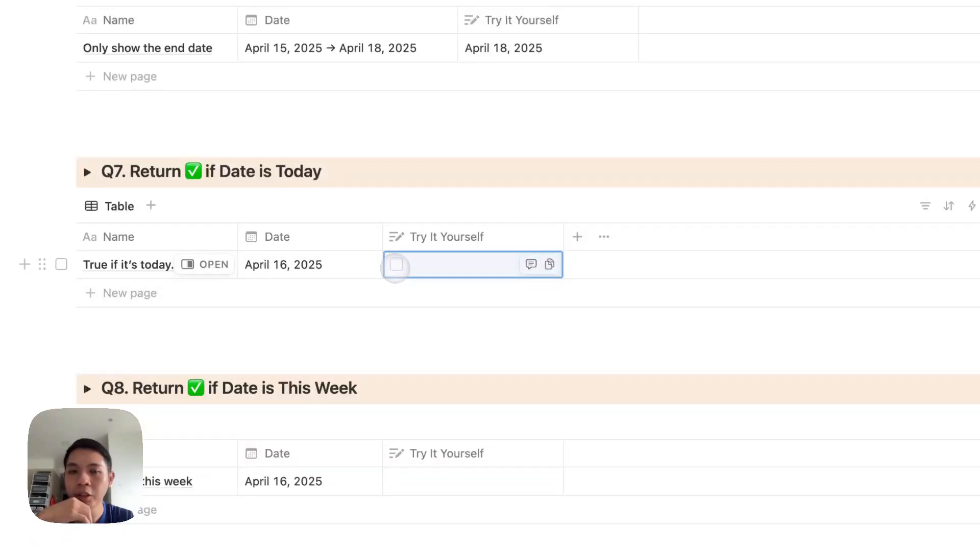
left_click(294, 268)
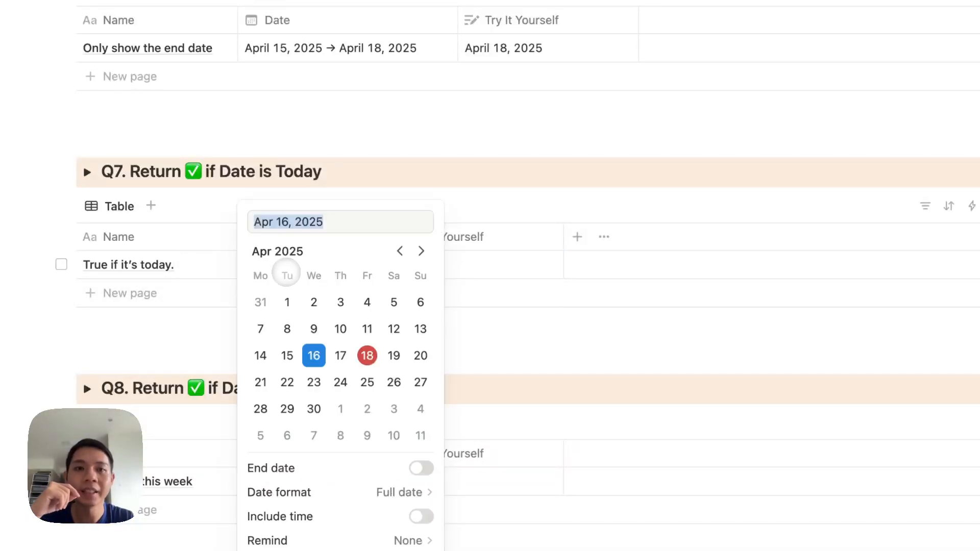
left_click(367, 355)
key("Escape")
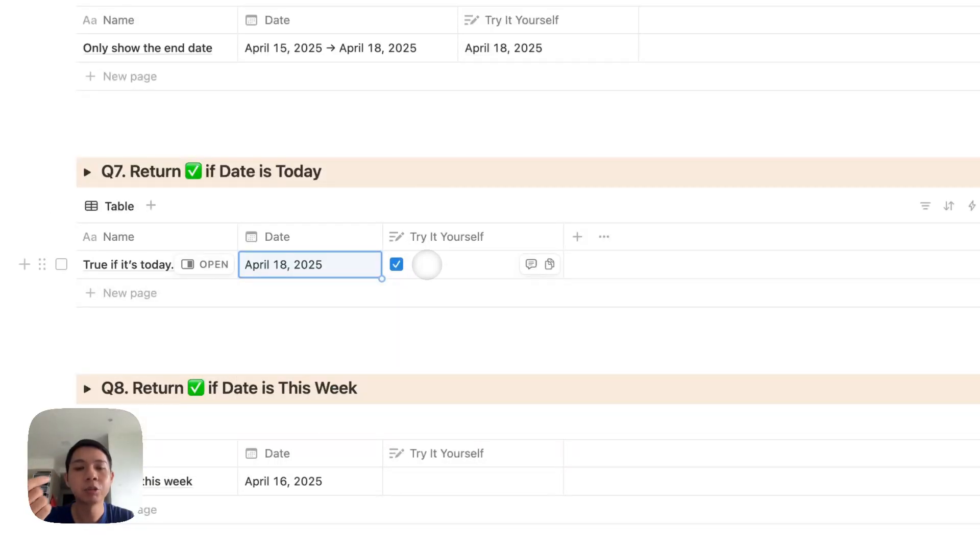
left_click(88, 172)
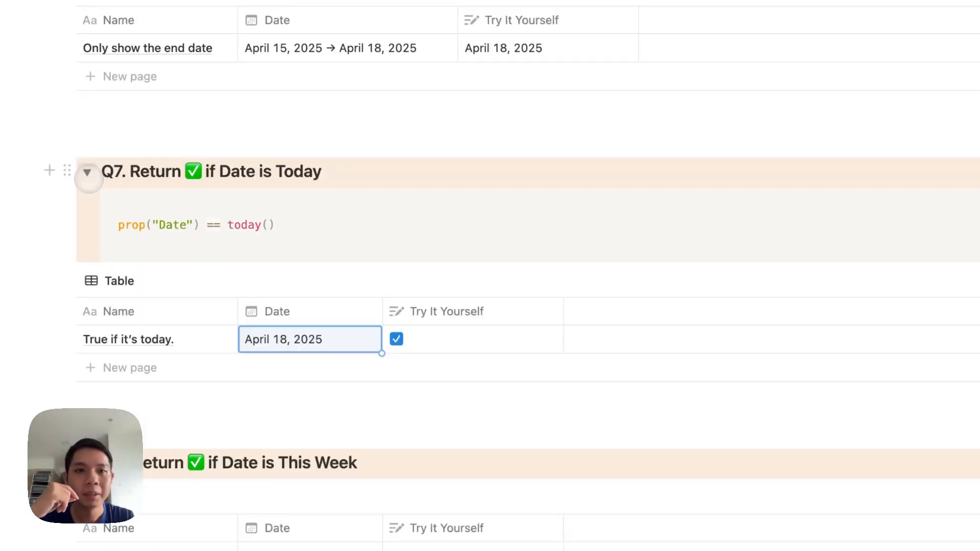
left_click(88, 172)
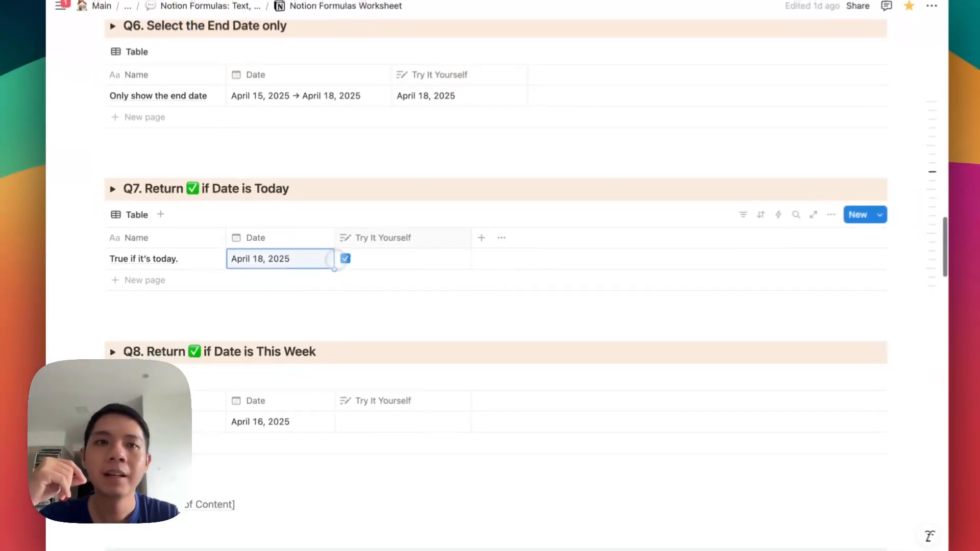
Begin the Q8 Try It Yourself formula with Date.formatDate("YYWW") to express the date as year and week number.
scroll(307, 222, "down", 5)
scroll(234, 206, "up", 2)
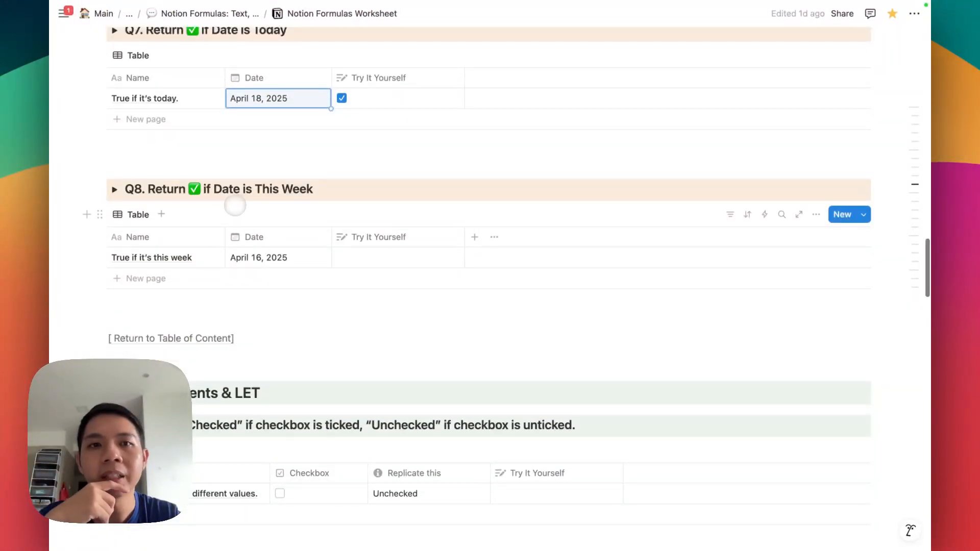
scroll(255, 214, "up", 1)
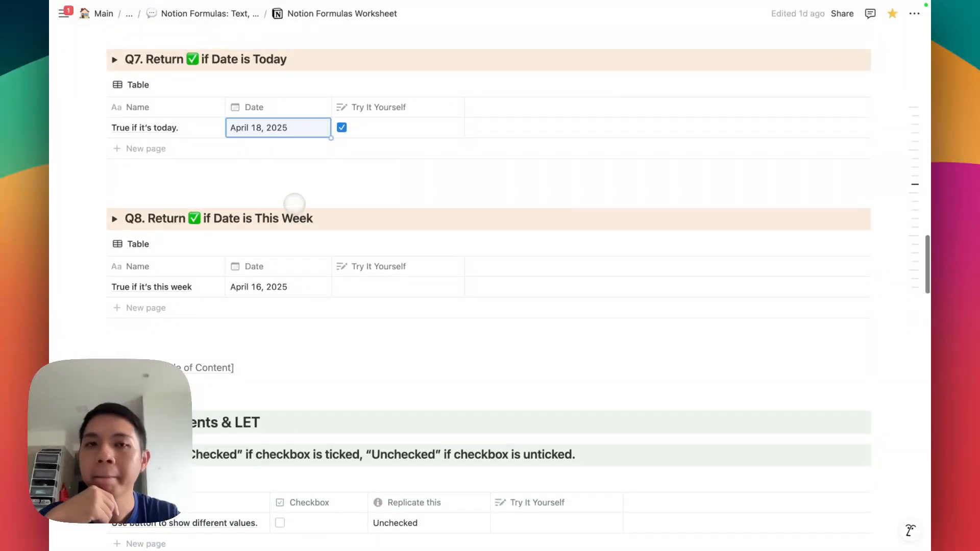
scroll(235, 255, "up", 2)
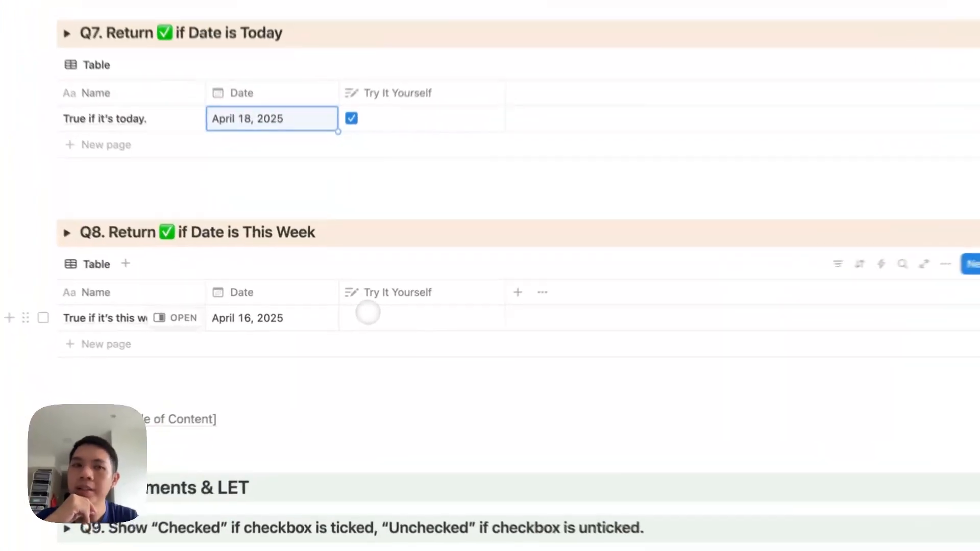
left_click(355, 327)
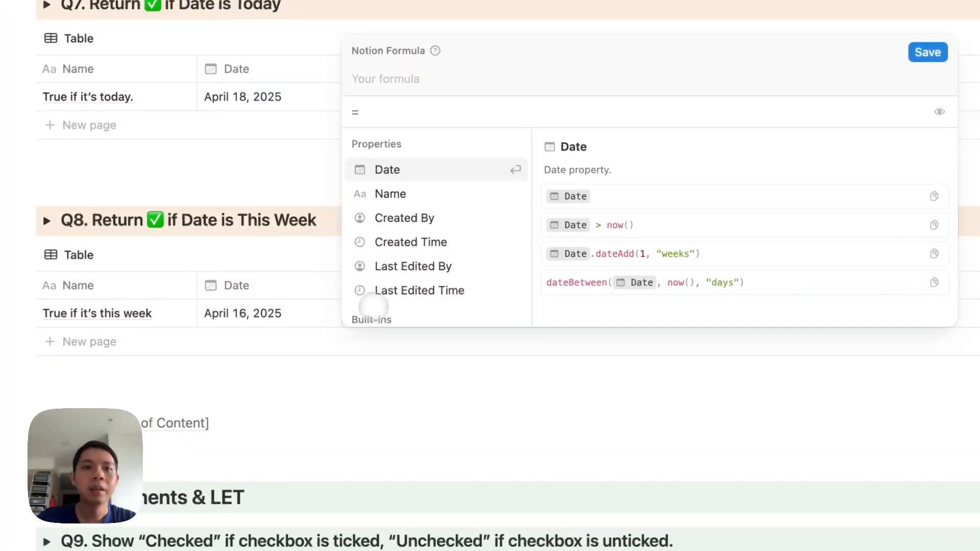
key("Return")
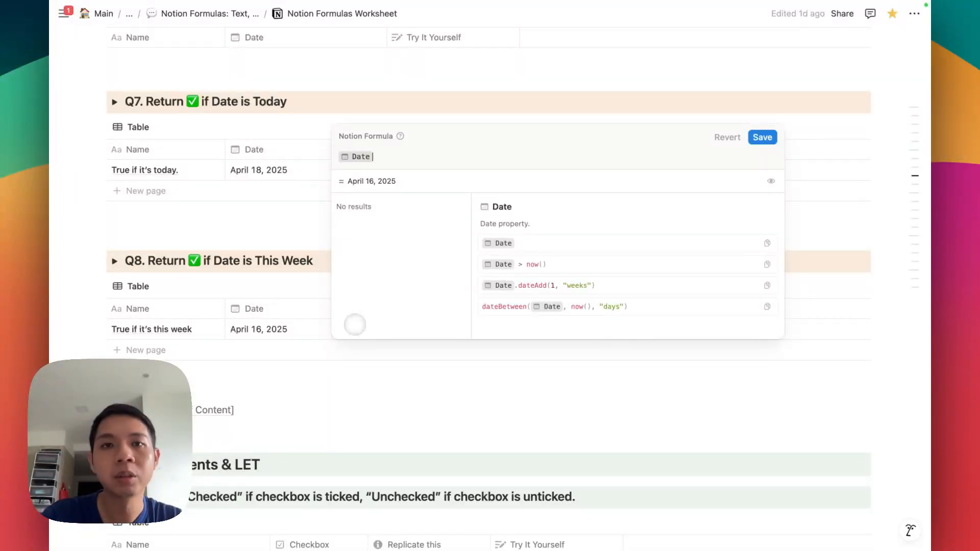
type(".formatDate(\"YY\"")
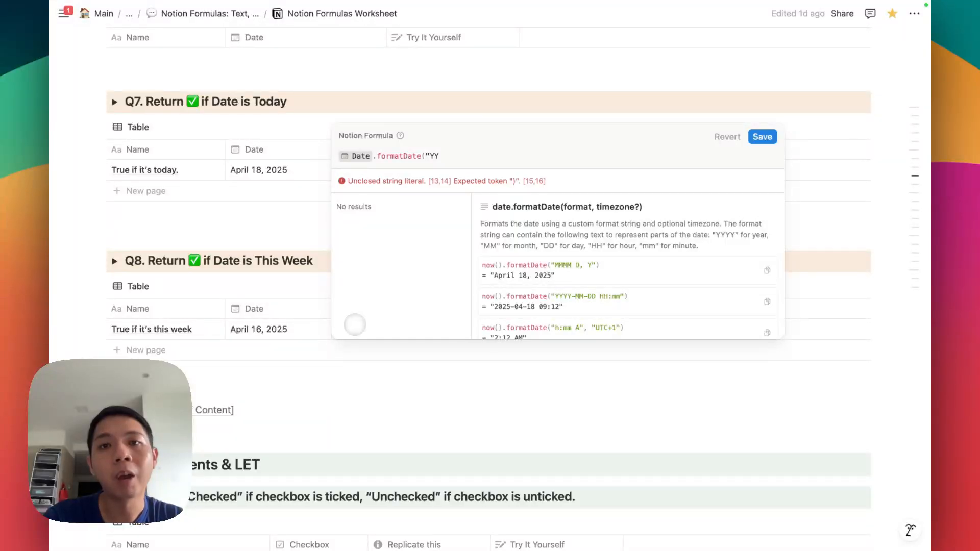
type(")")
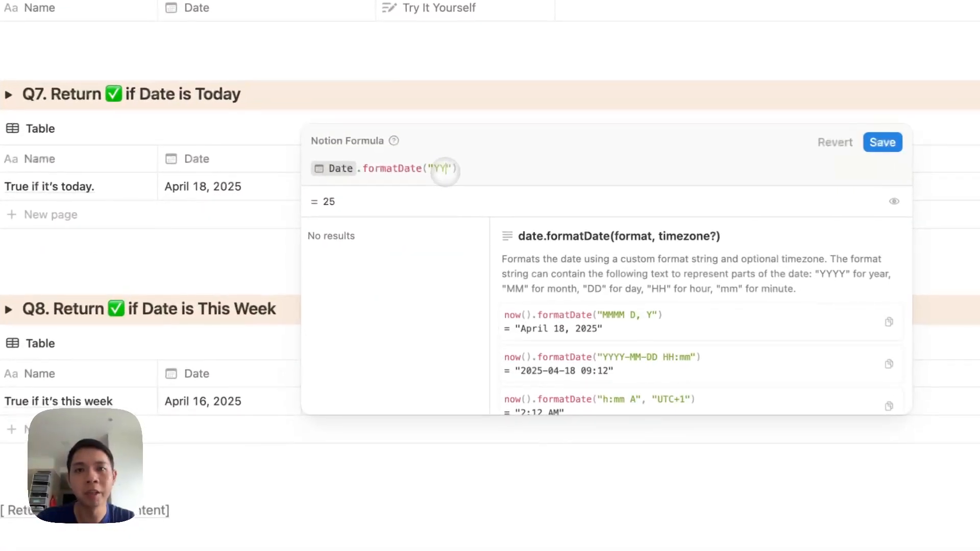
key("BackSpace")
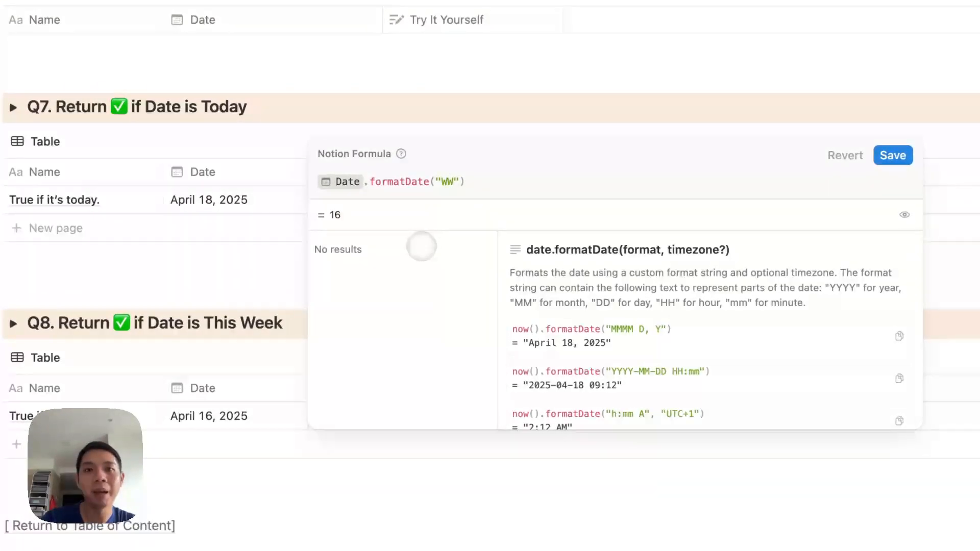
type("YY")
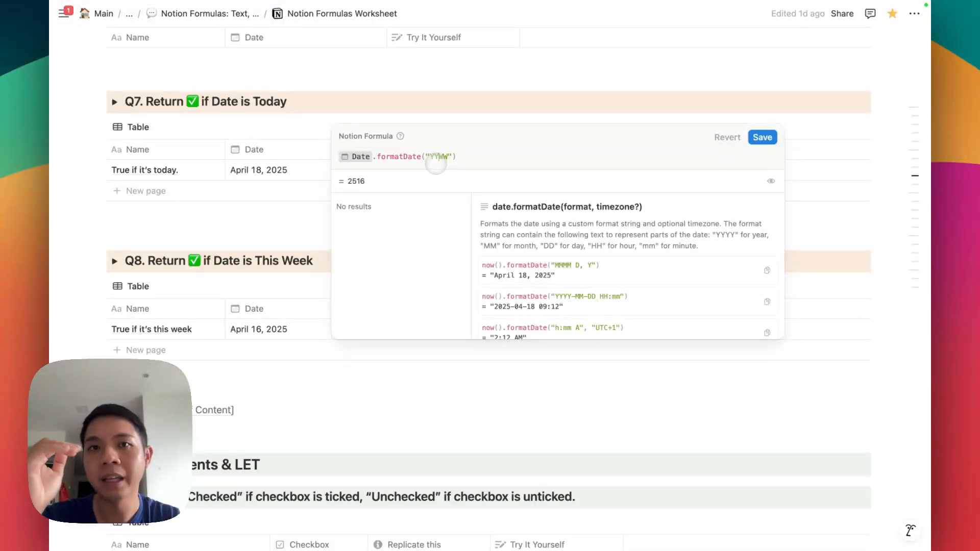
Complete the Q8 formula by appending == today().formatDate("YYWW"), and close the formula editor.
left_click(466, 158)
type("==")
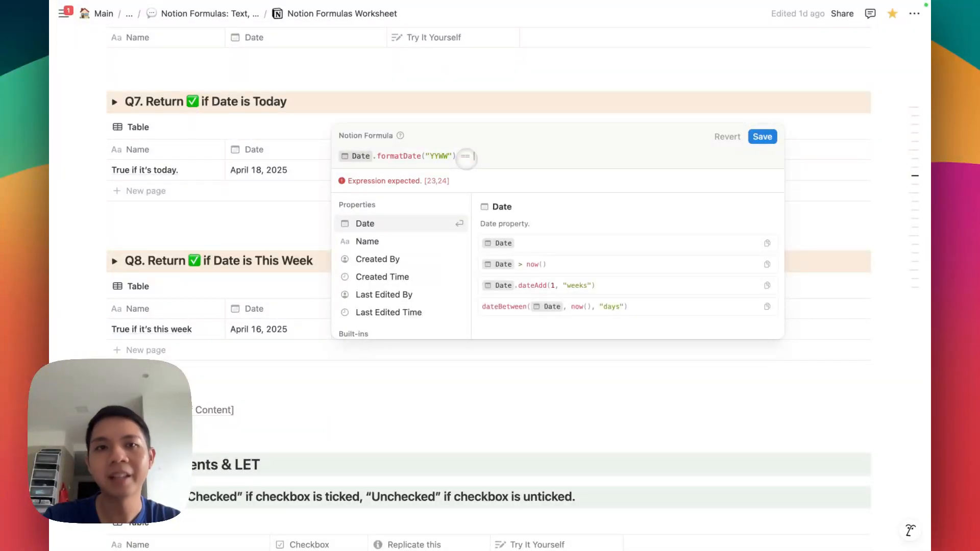
type("today(")
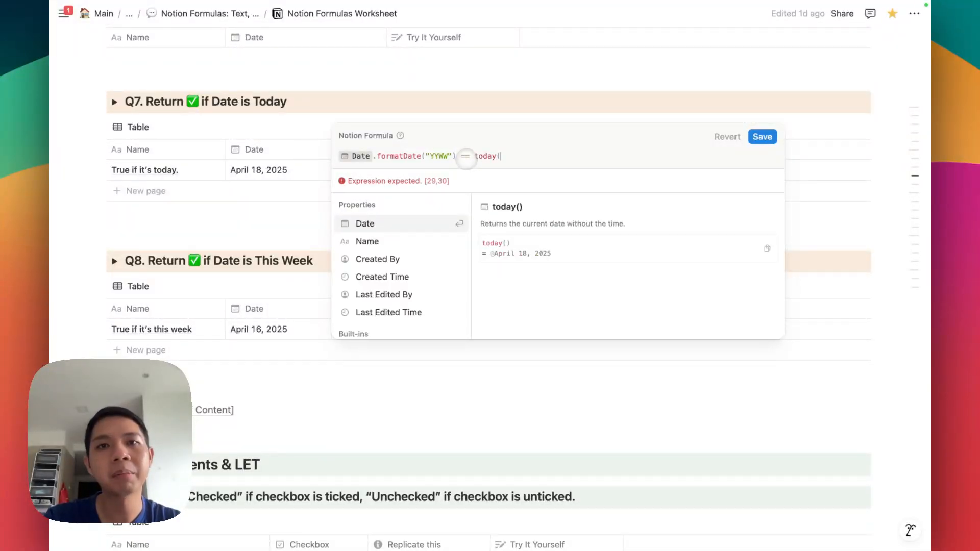
type(").format")
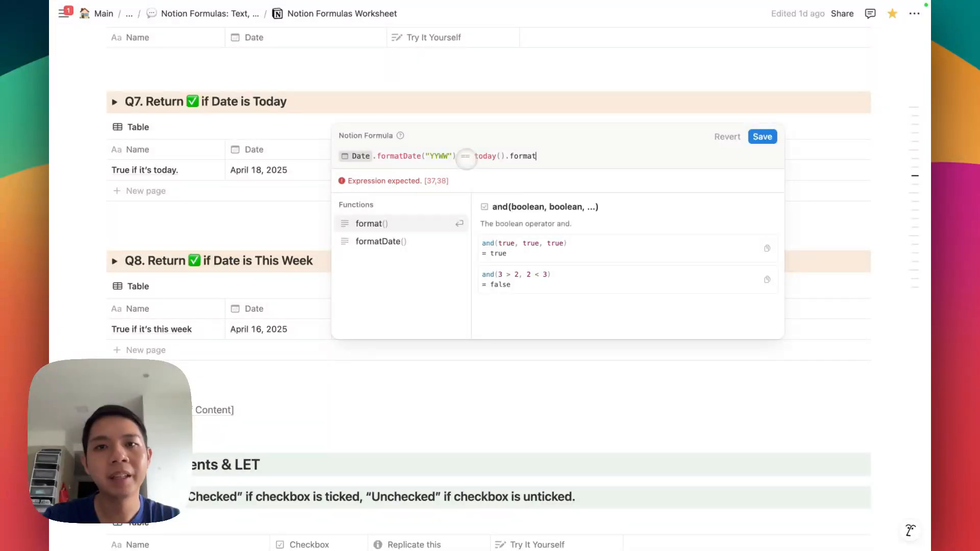
type("Date(\"")
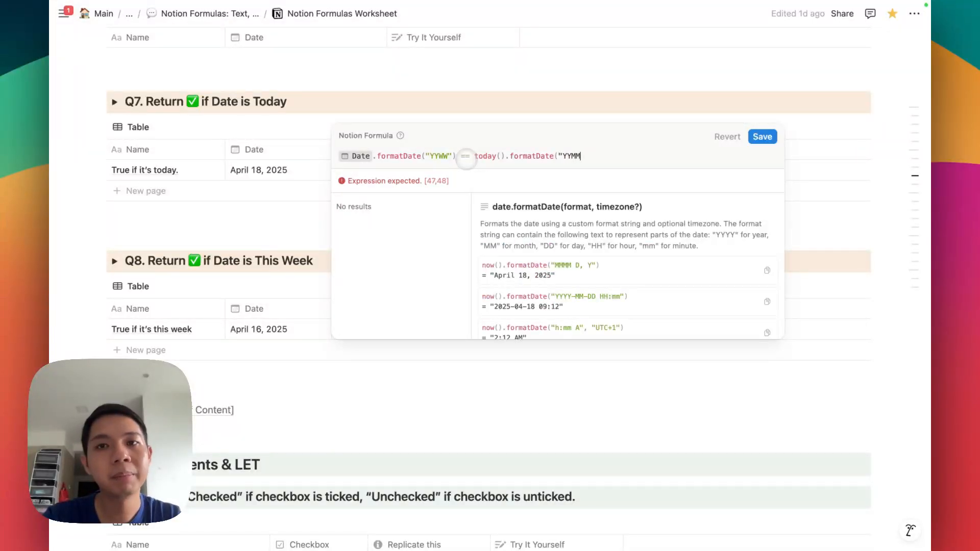
type("YYWW\")")
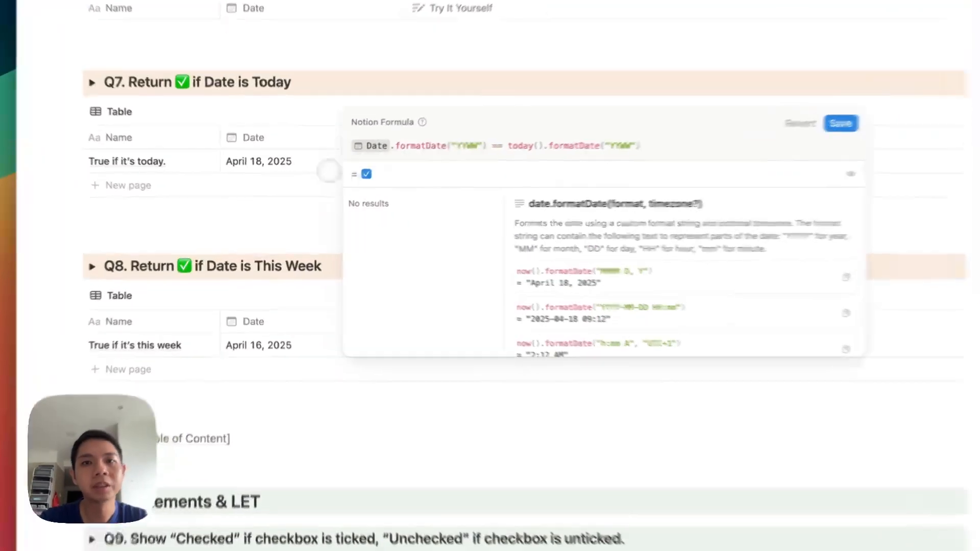
left_click(318, 179)
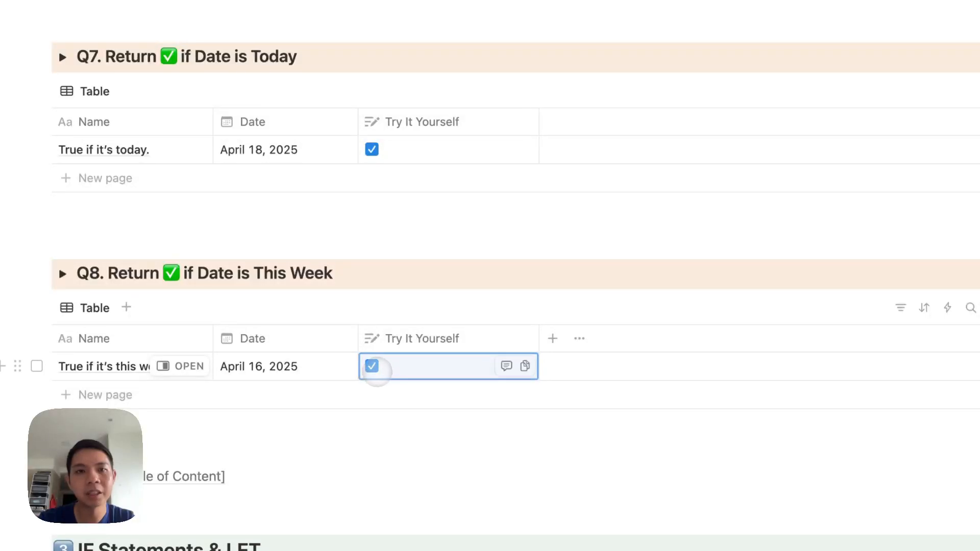
Change the date in the Q8 row to April 9, 2025 to test the this-week check.
left_click(279, 366)
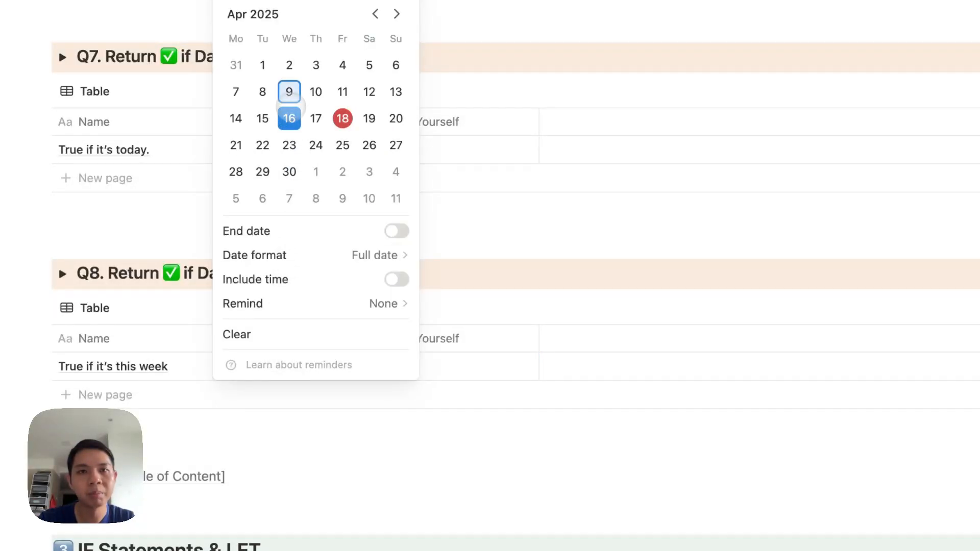
left_click(446, 256)
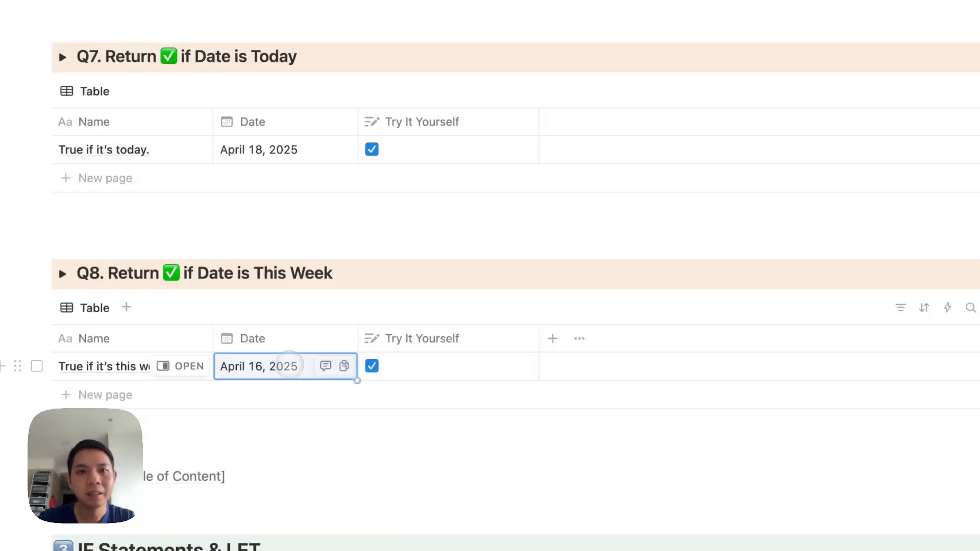
left_click(288, 366)
left_click(289, 92)
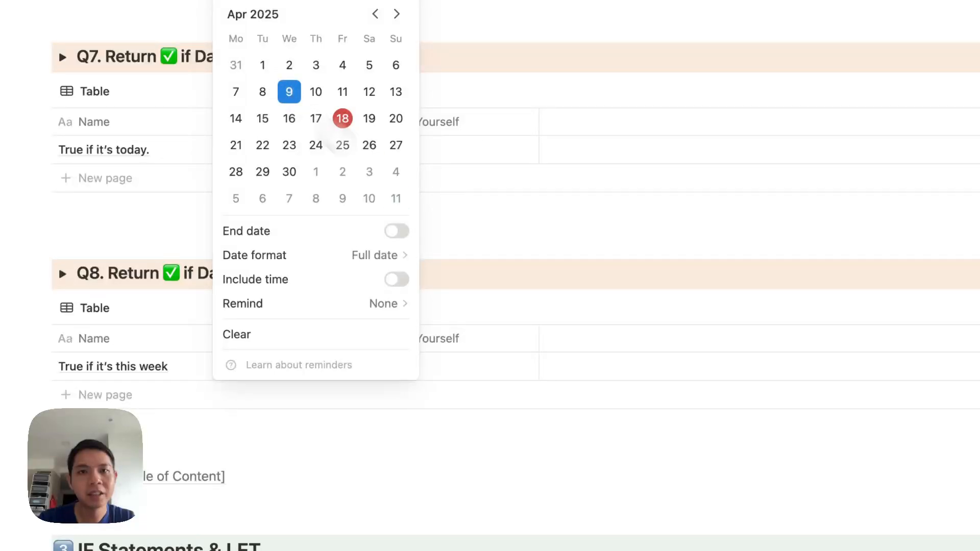
left_click(465, 240)
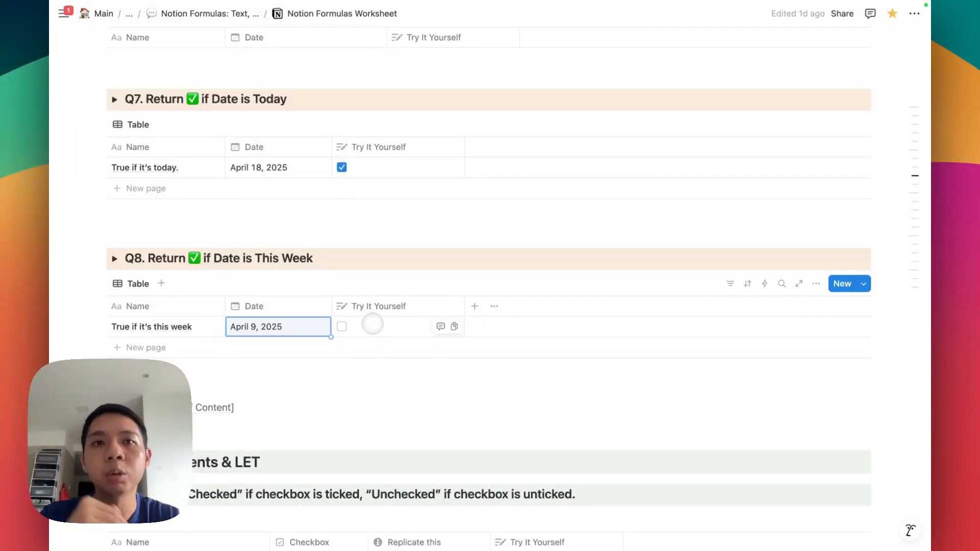
Examine the IF Statements & LET section heading and the Q9 task about showing "Checked" or "Unchecked".
scroll(373, 324, "down", 5)
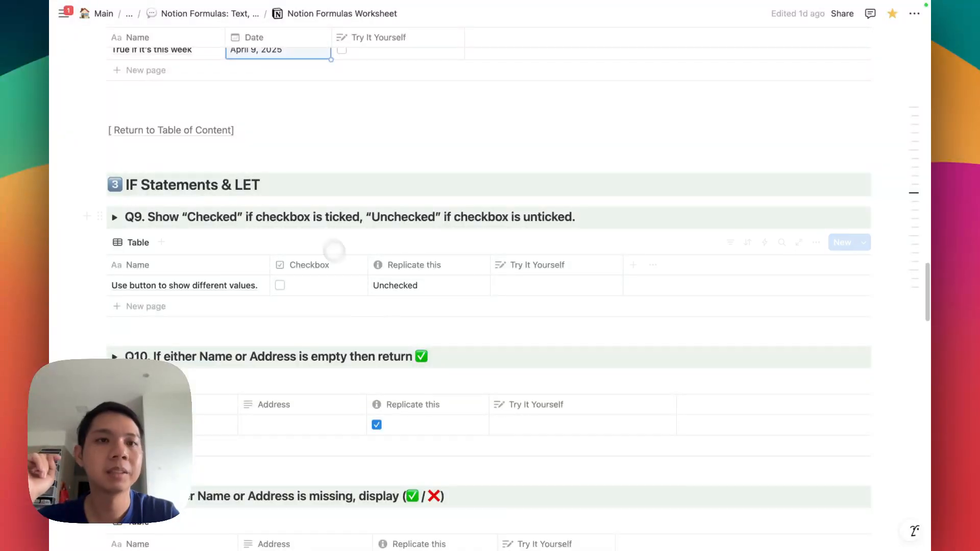
scroll(373, 319, "down", 2)
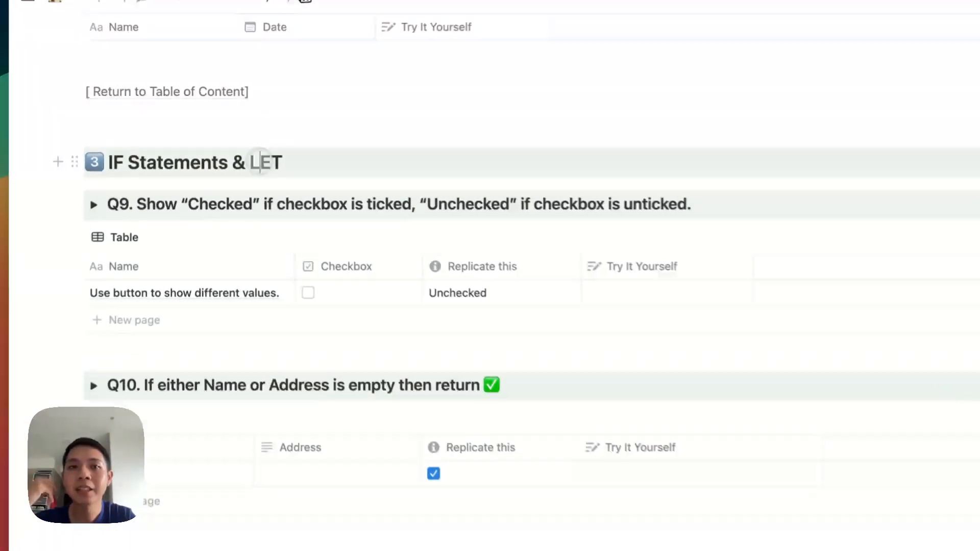
left_click_drag(233, 142, 260, 141)
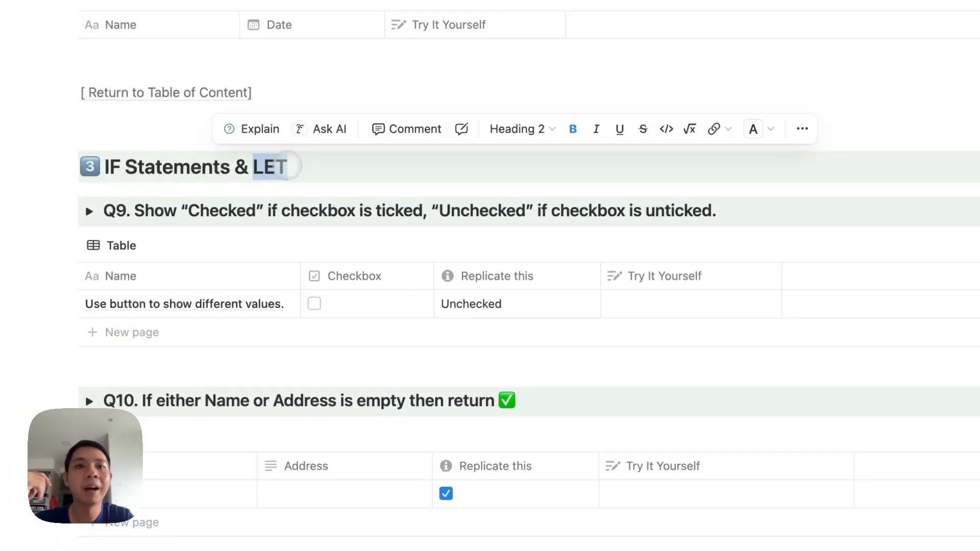
left_click(261, 173)
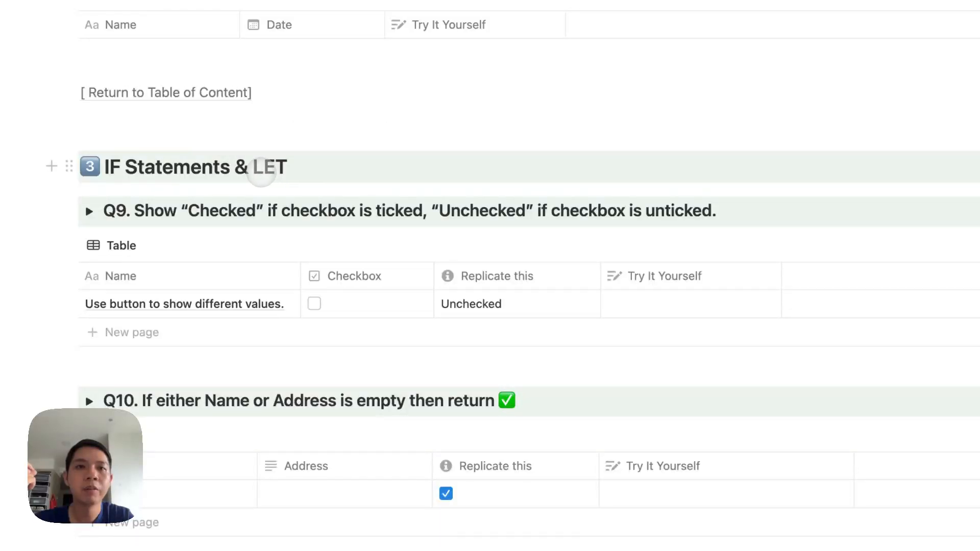
left_click(302, 171)
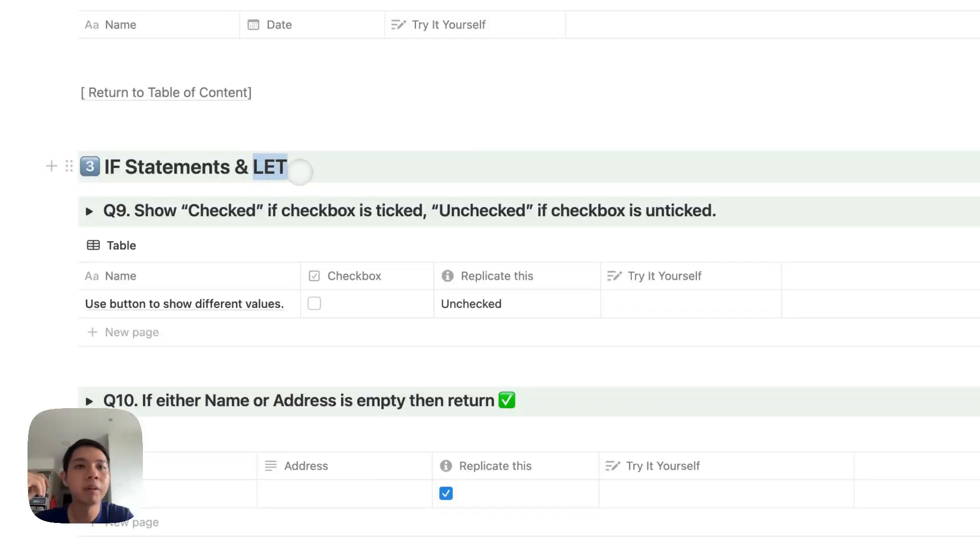
triple_click(301, 211)
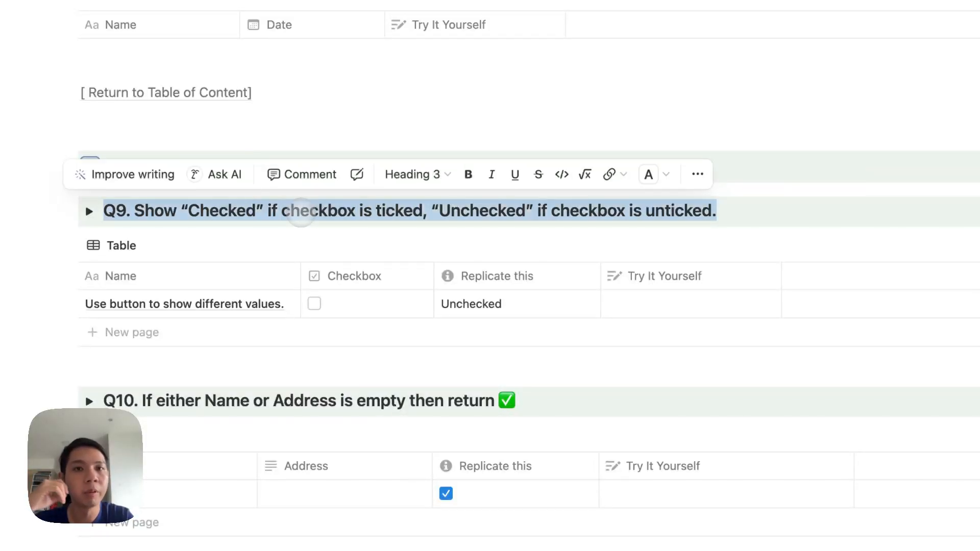
left_click(187, 220)
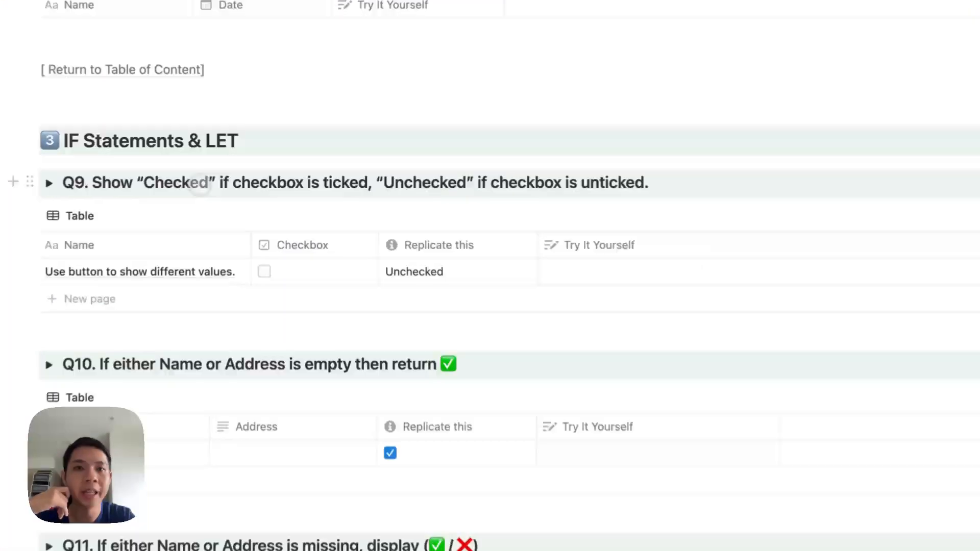
double_click(215, 174)
double_click(424, 185)
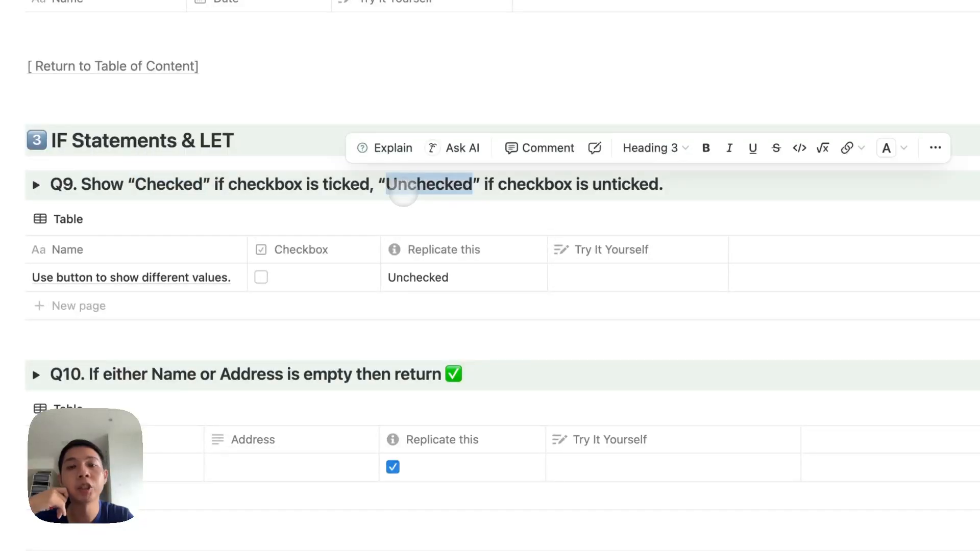
left_click(494, 192)
Tick the checkbox in the Q9 row and untick it again to test the example column.
left_click(262, 277)
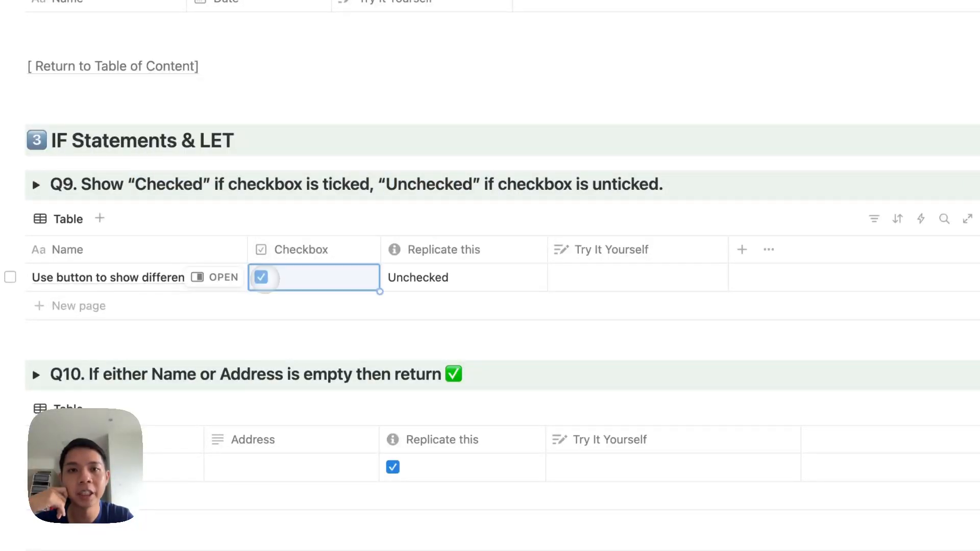
left_click(261, 277)
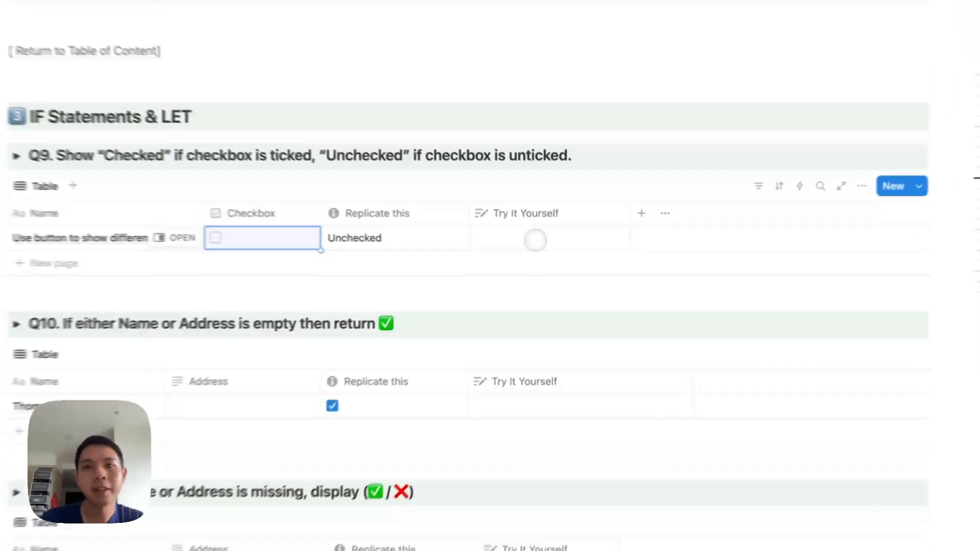
Begin the Try It Yourself formula in the Q9 row with if(.
left_click(545, 244)
type("if(")
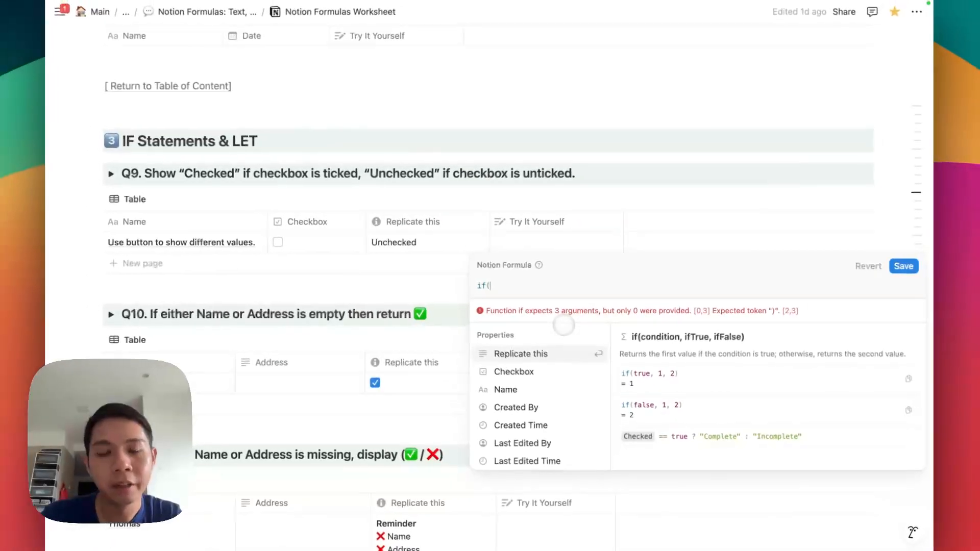
key("BackSpace")
type("s")
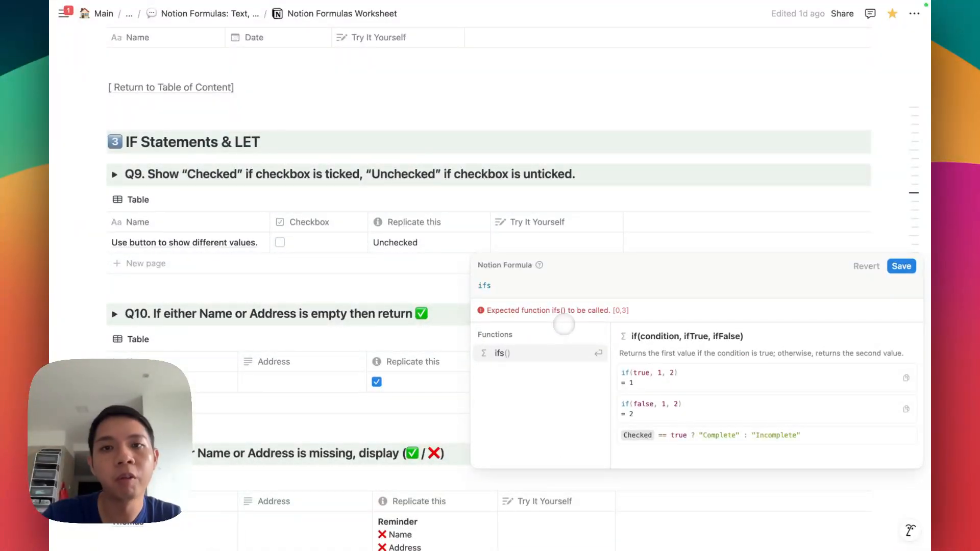
type("(")
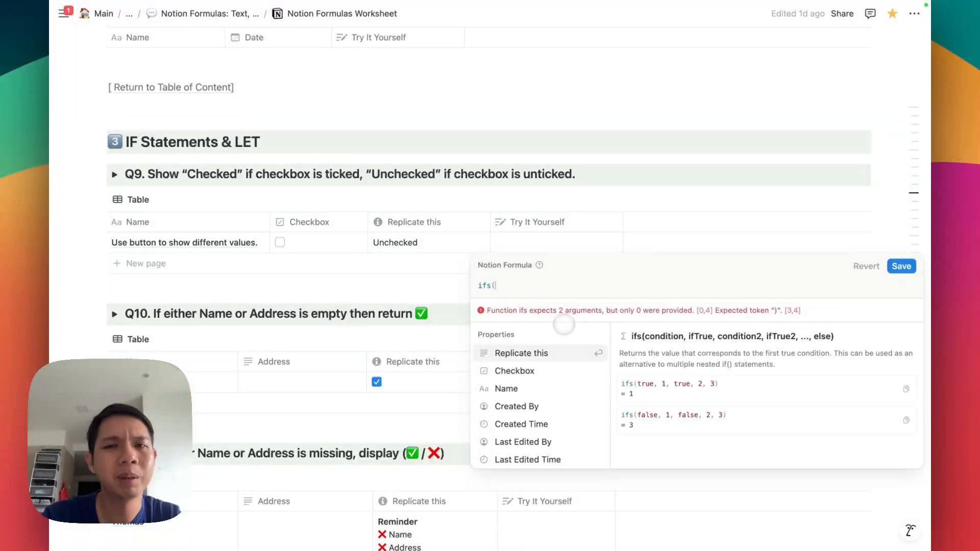
key("BackSpace")
key("BackSpace")
type("(")
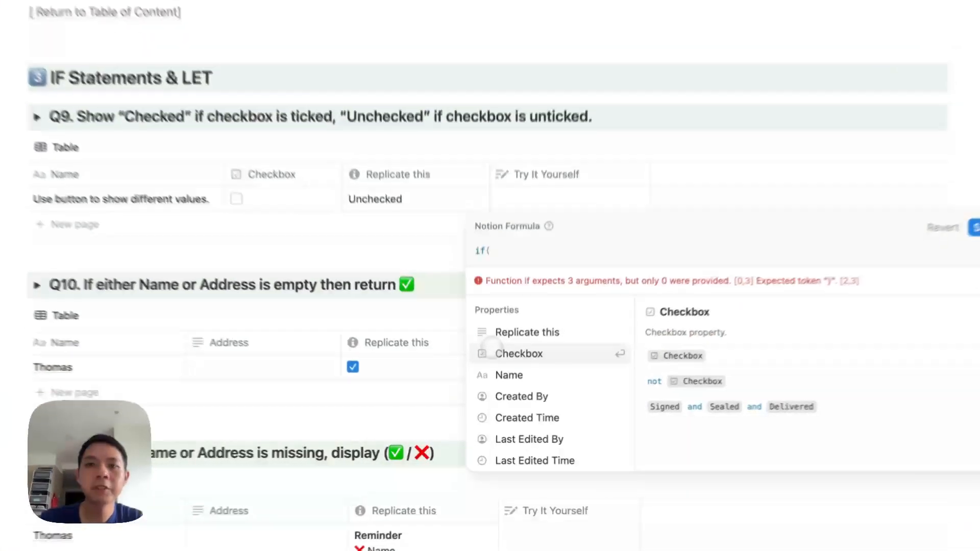
Complete the Q9 formula as if(Checkbox == true, "Checked", "Unchecked") and close the formula editor.
left_click(493, 371)
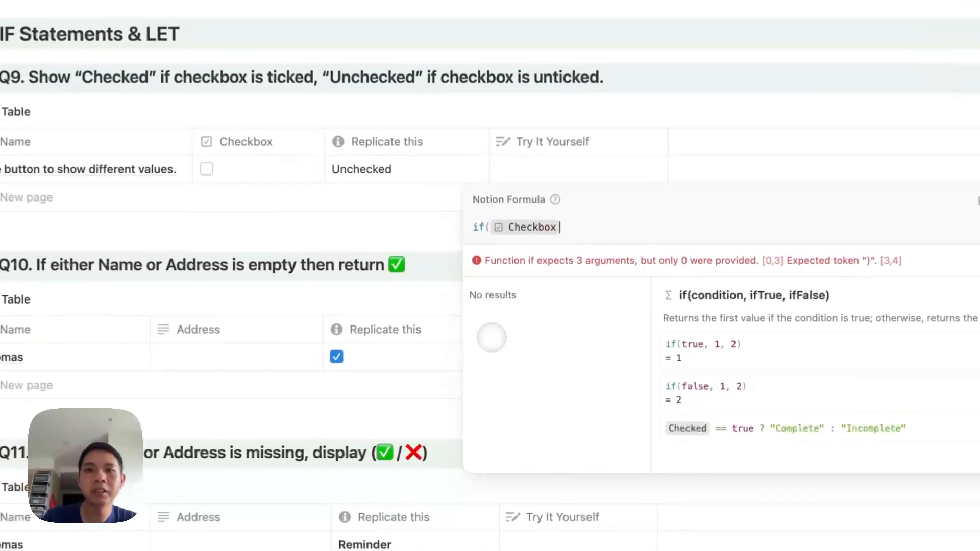
type("== true")
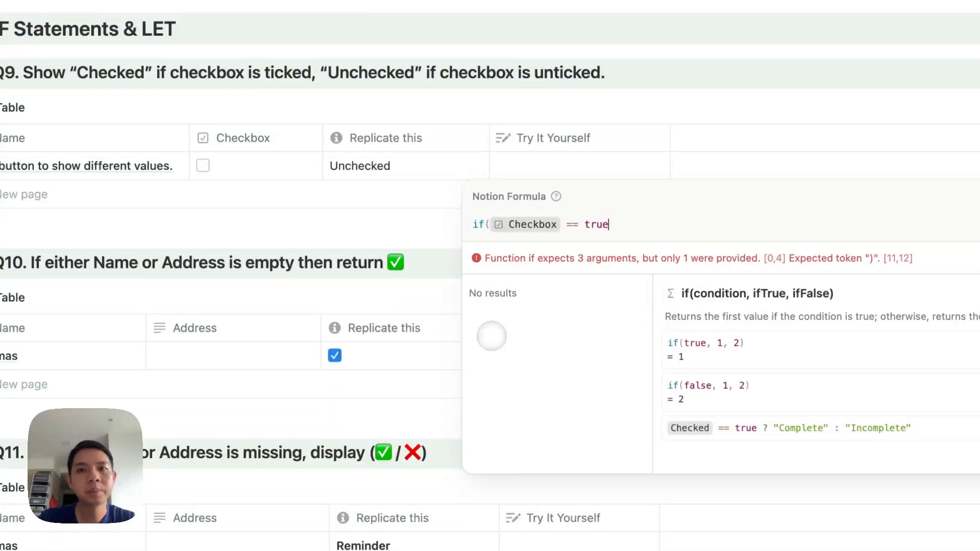
type(", \"")
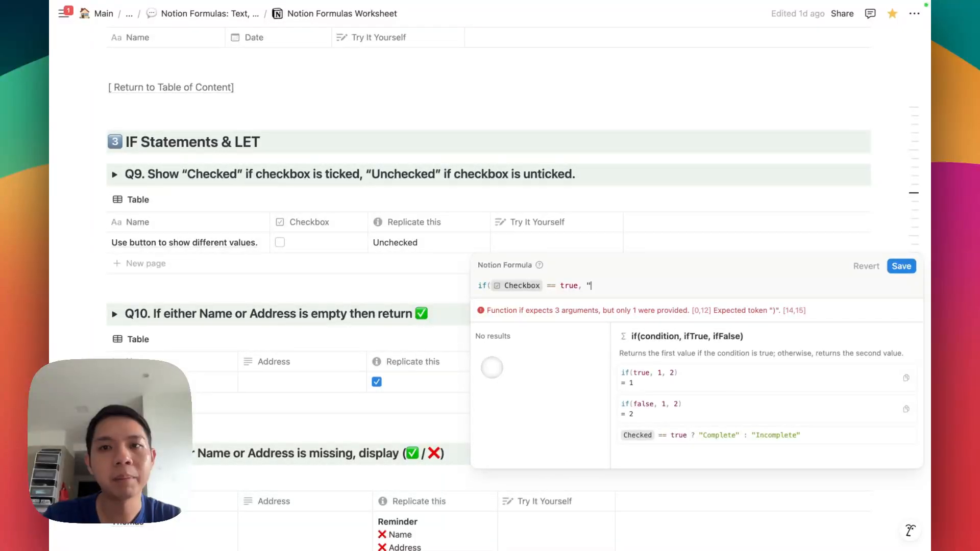
type("Checked\",")
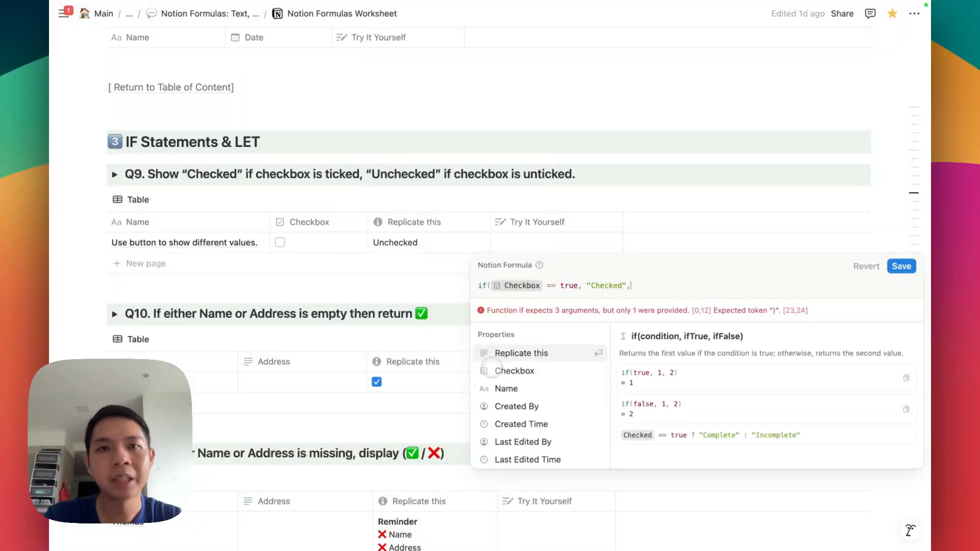
type(" \"Unchecked\")")
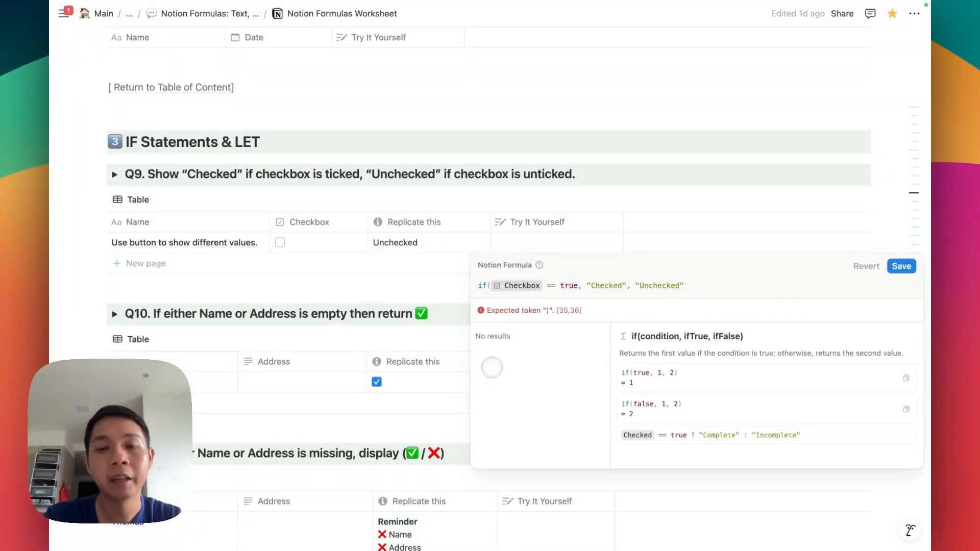
left_click(428, 289)
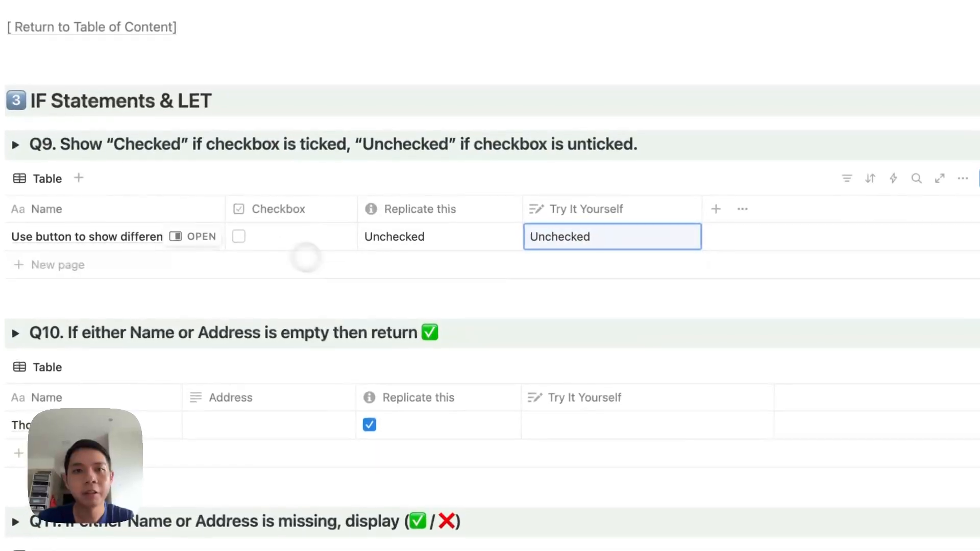
Toggle the Q9 row's checkbox on and off to test the formula, leaving it unticked.
left_click(280, 243)
left_click(239, 237)
left_click(238, 236)
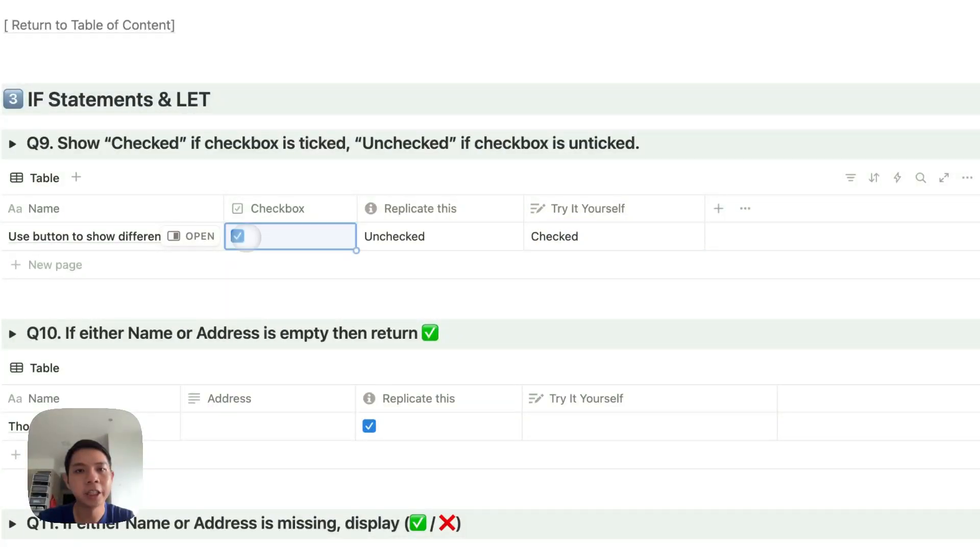
left_click(239, 237)
left_click(239, 237)
left_click(240, 237)
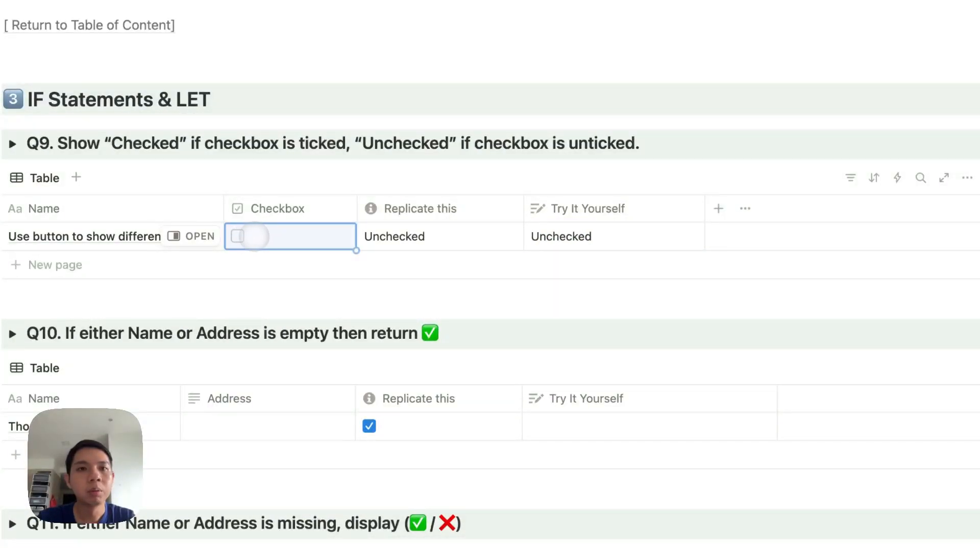
Replace the true result in the Q9 formula with "It is true!!", and tick the row's checkbox to test it.
left_click(552, 234)
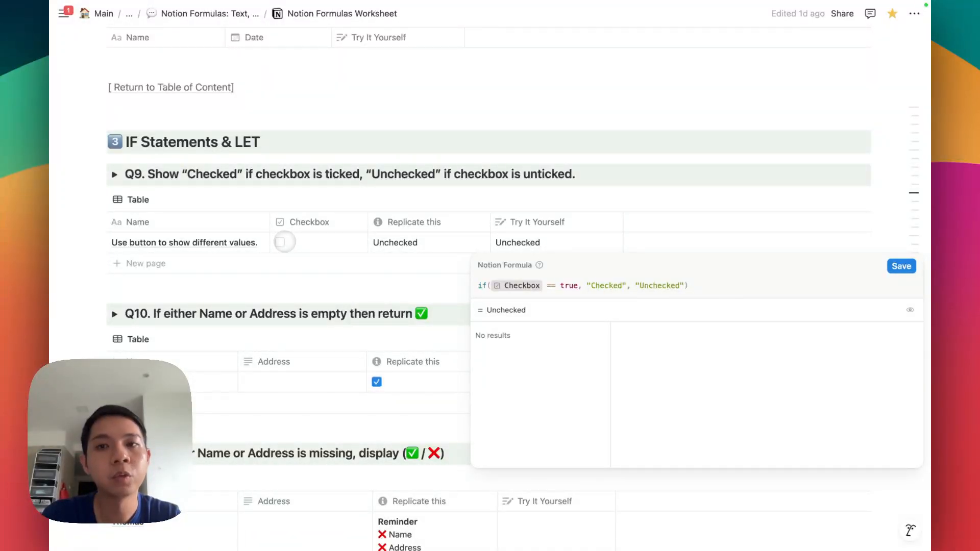
left_click(568, 285)
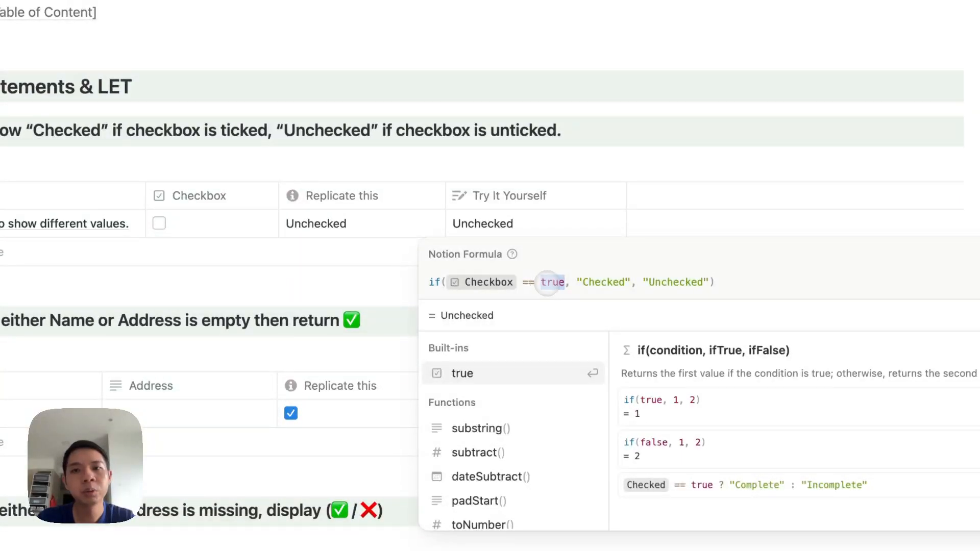
double_click(591, 280)
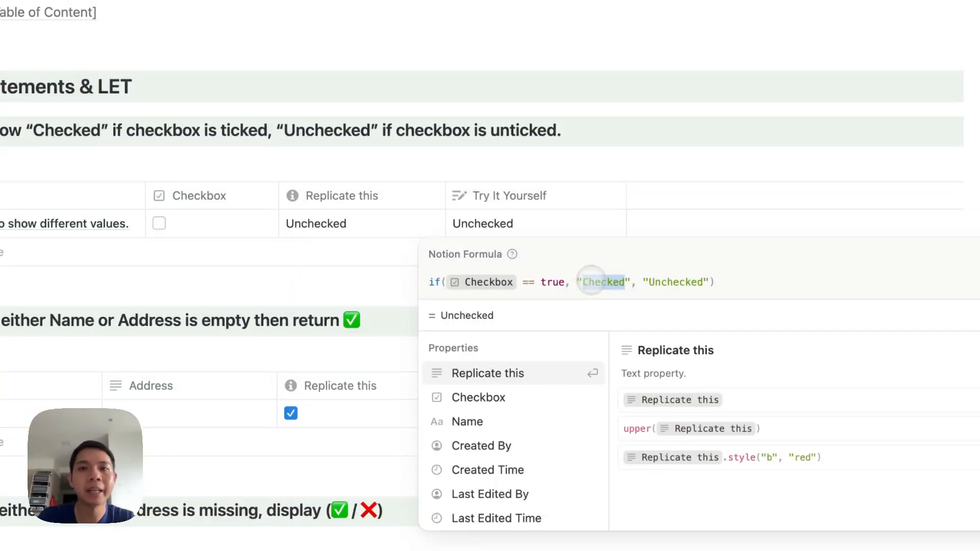
type("It is true!!")
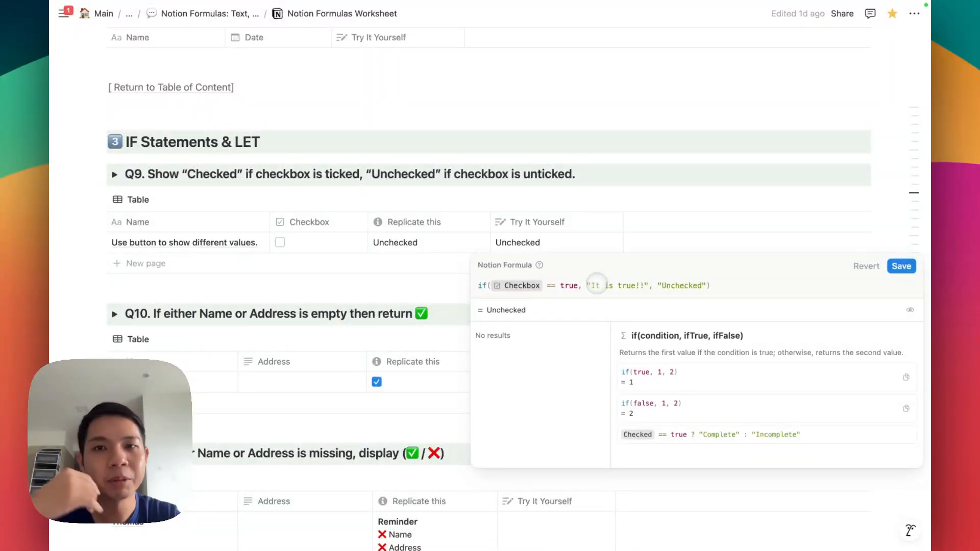
key("Return")
left_click(279, 243)
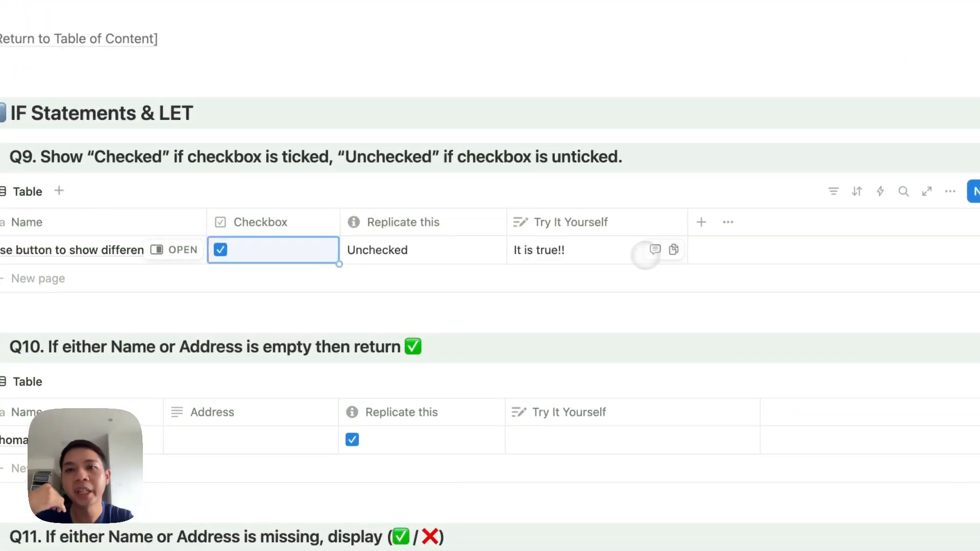
Restore the true result in the Q9 formula to "Checked" and save it.
left_click(645, 255)
double_click(687, 307)
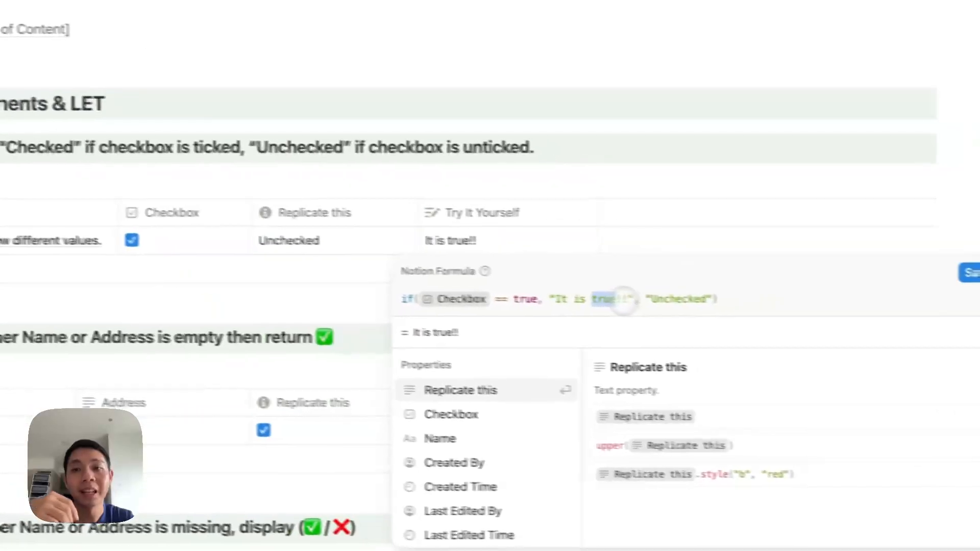
left_click_drag(628, 300, 562, 300)
type("Ch")
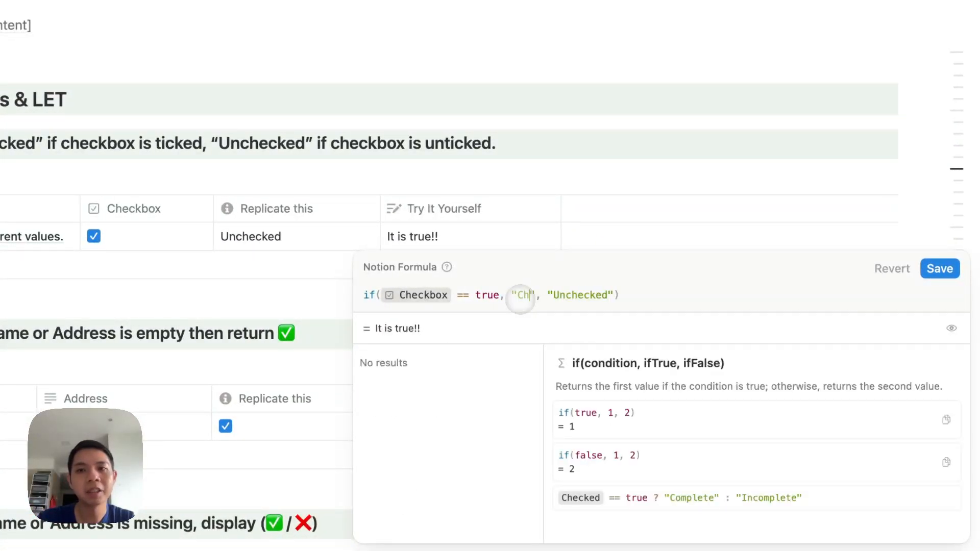
type("ecked")
left_click(939, 269)
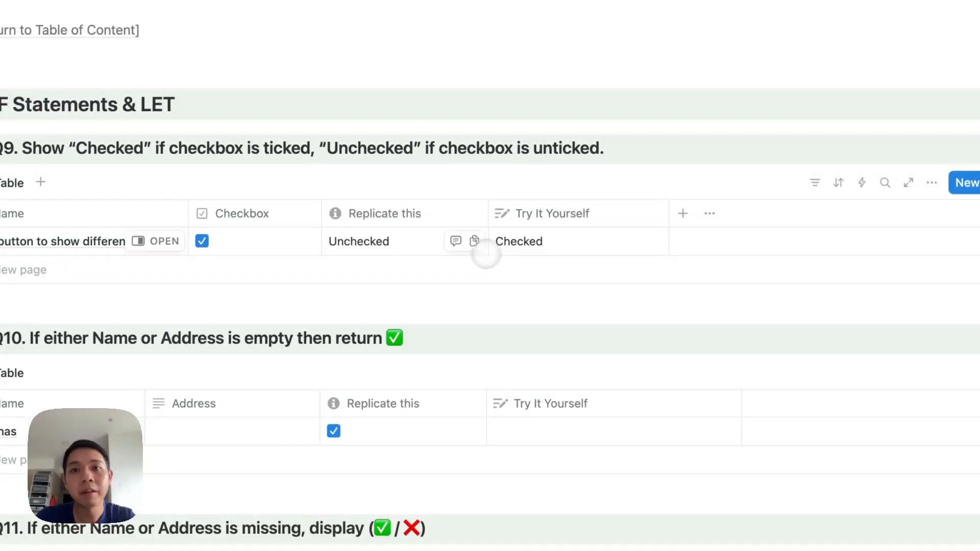
Reopen the Q9 formula and review its condition, true result and false result, leaving it unedited.
left_click(536, 248)
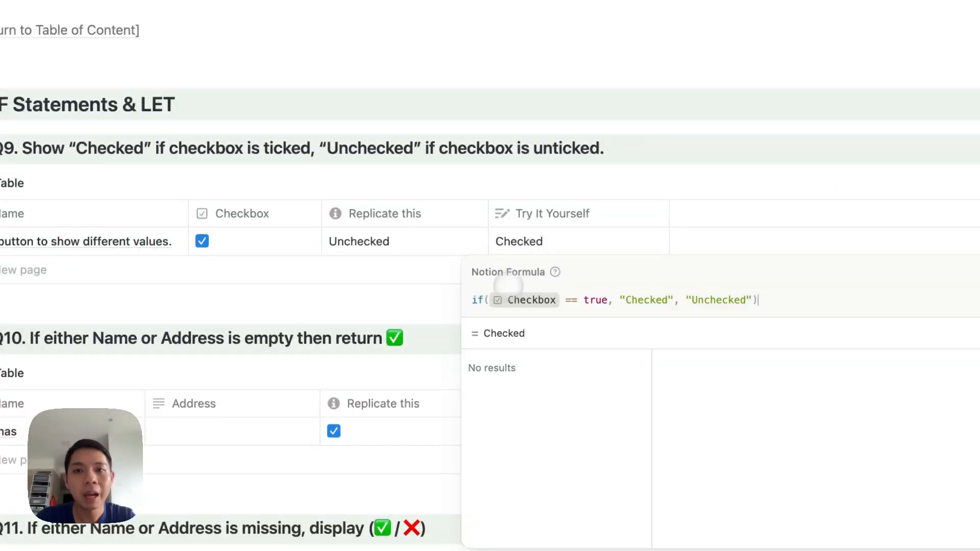
left_click_drag(608, 301, 493, 305)
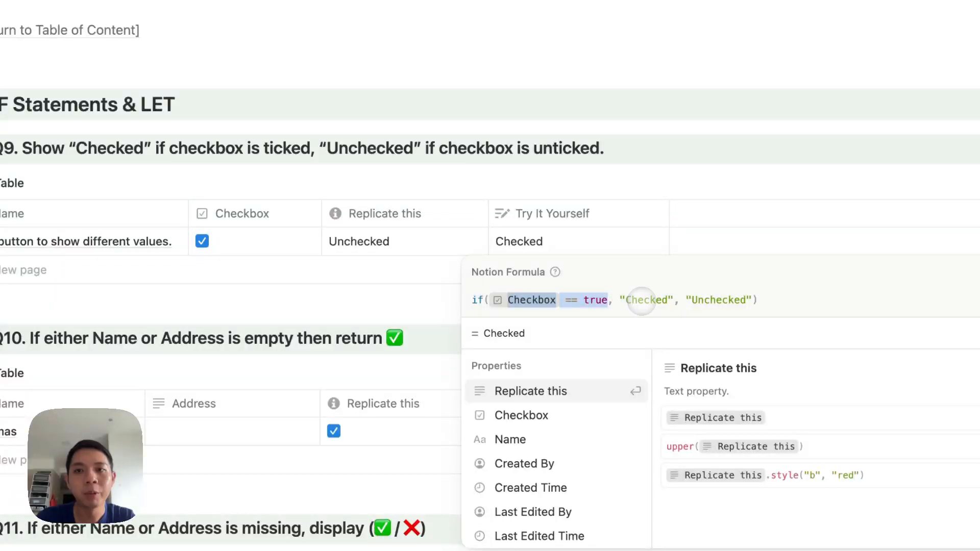
left_click(642, 301)
left_click(715, 300)
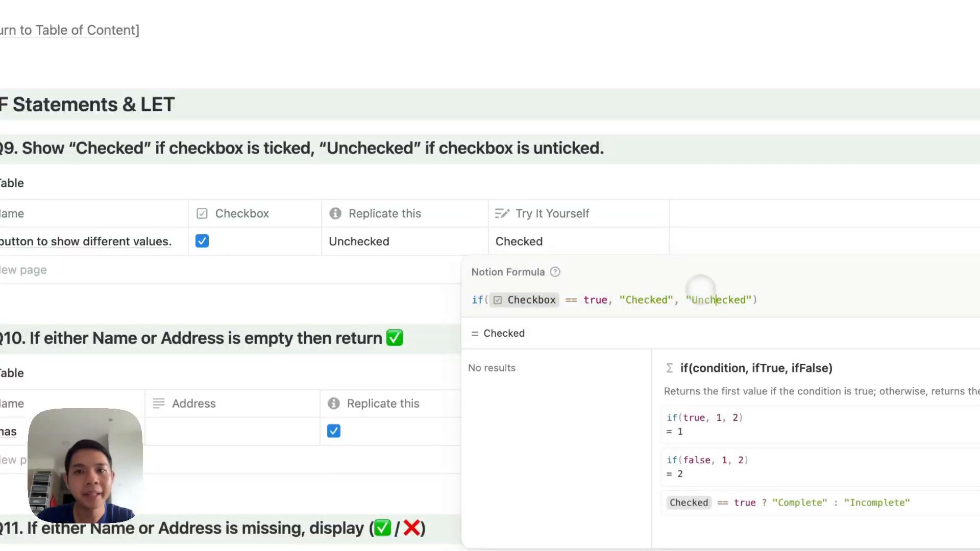
key("Escape")
Examine the Q10 task about returning ✅ when Name or Address is empty, including its example row.
scroll(613, 245, "down", 5)
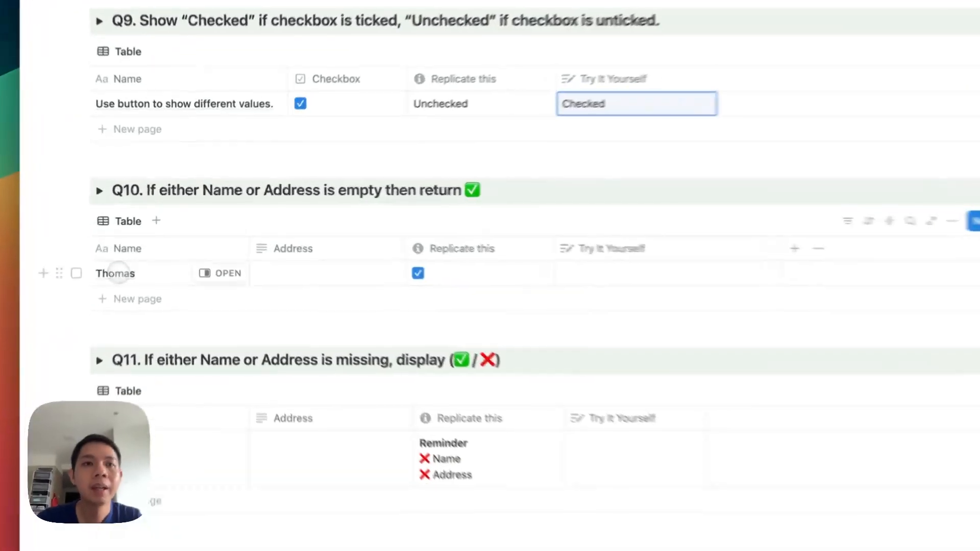
left_click(129, 261)
left_click(204, 222)
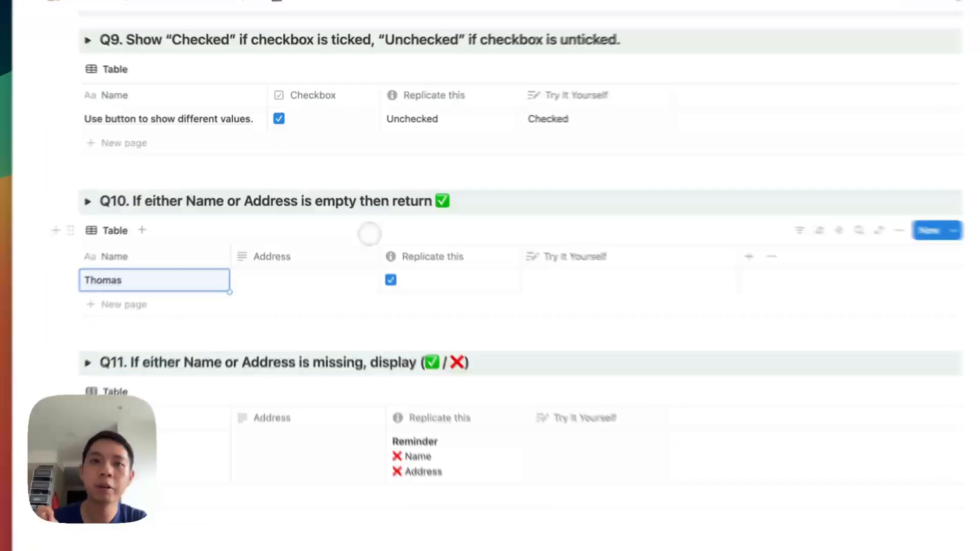
left_click(361, 219)
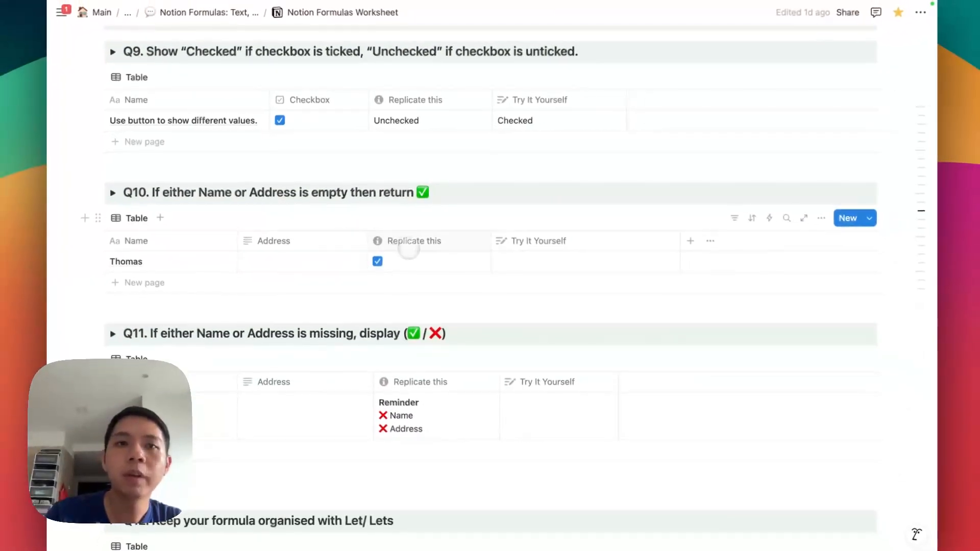
mouse_move(214, 259)
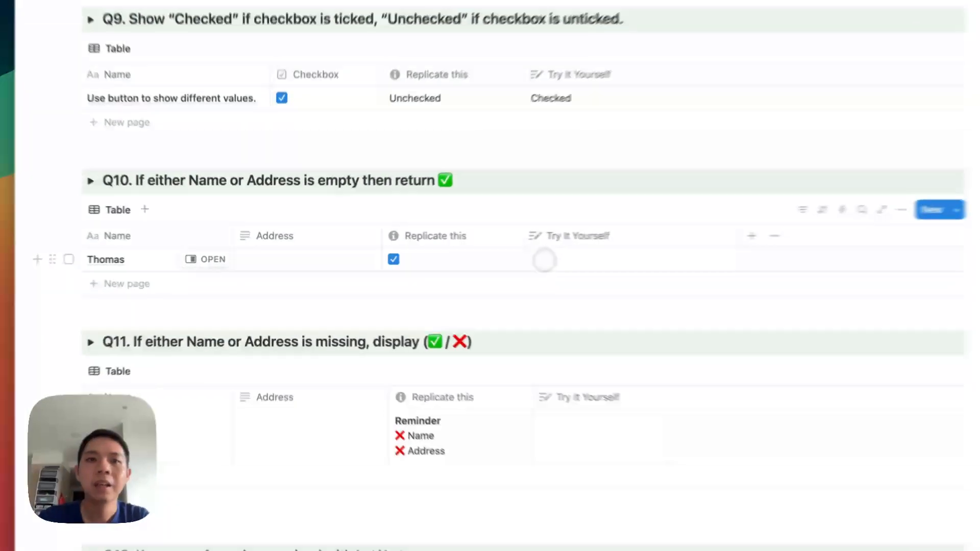
Enter if(Name == "", true, false) as the Try It Yourself formula in the Q10 row, and close the editor.
left_click(485, 257)
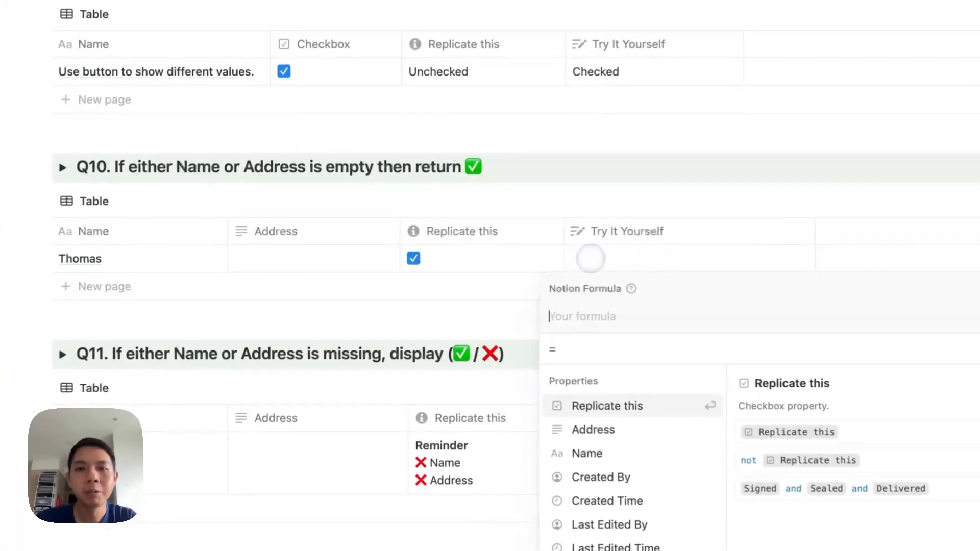
type("if(")
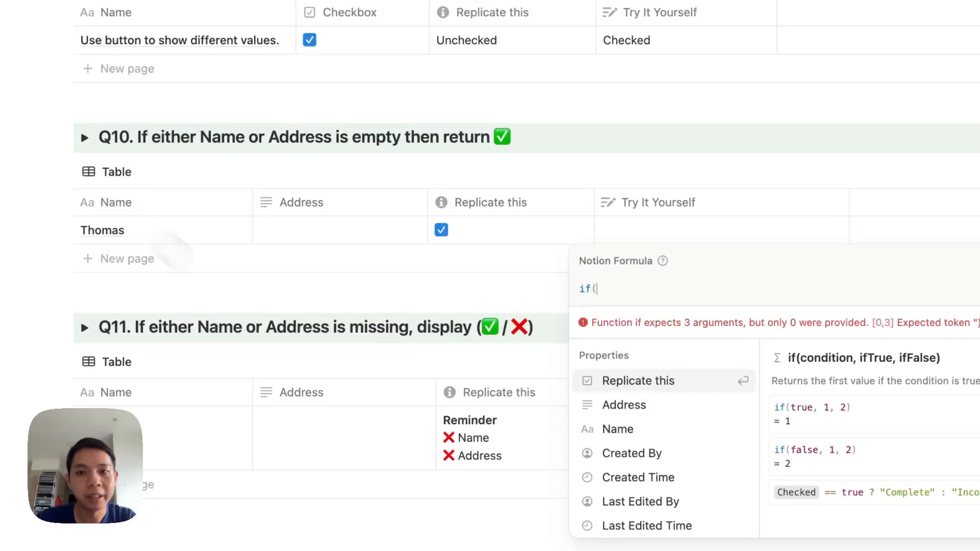
left_click(516, 384)
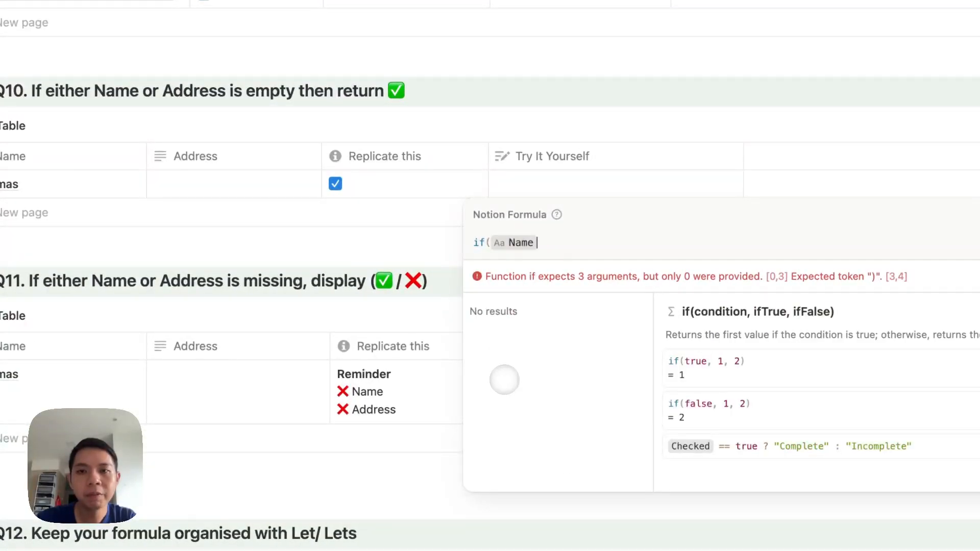
type("== \"\", ")
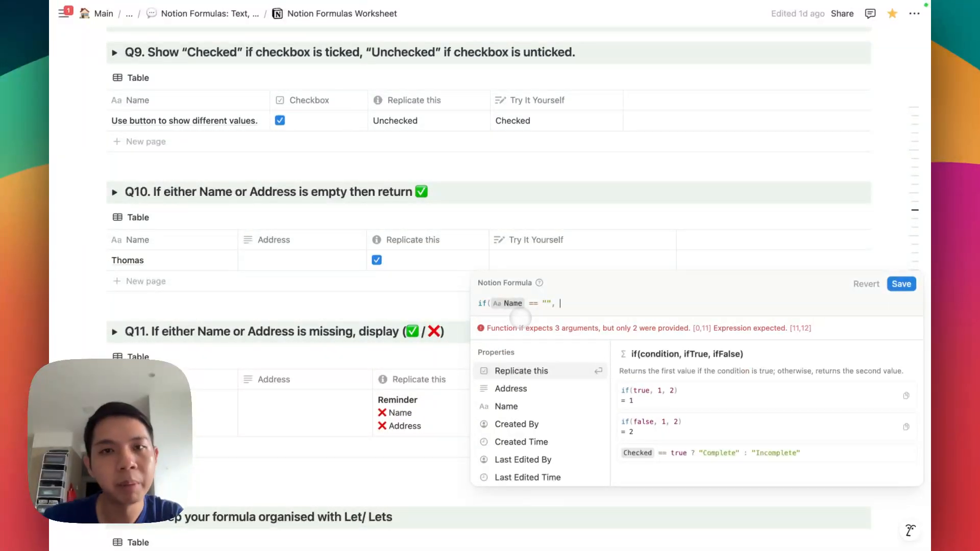
type("tru")
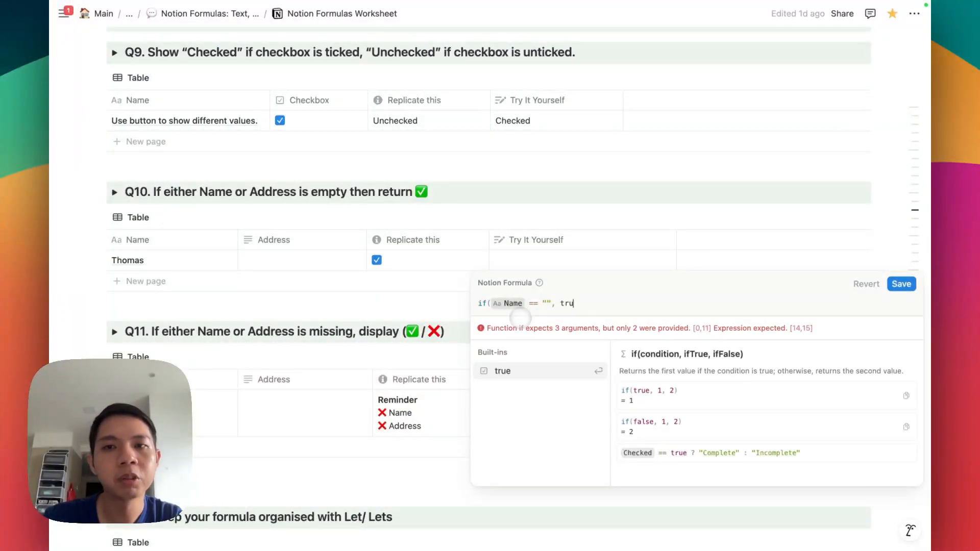
type("e, false)")
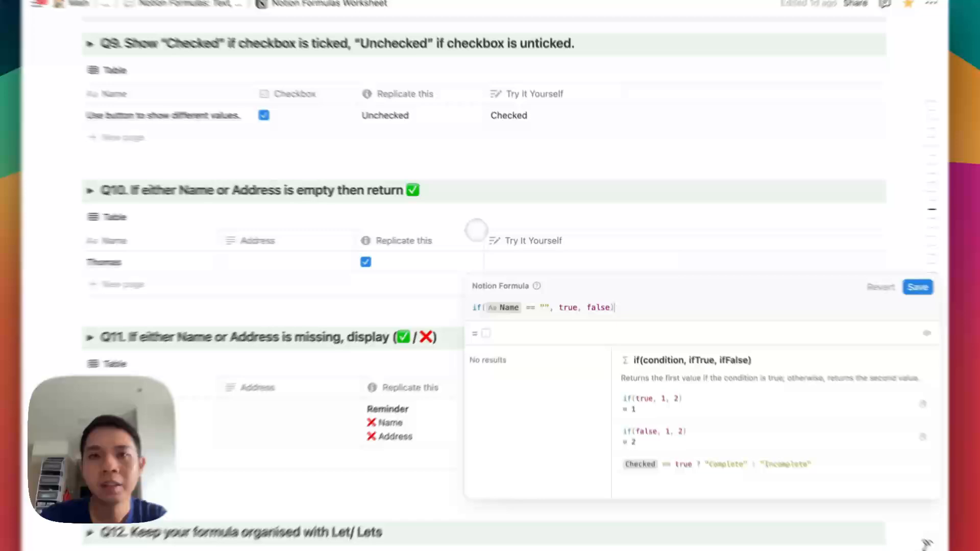
left_click(439, 216)
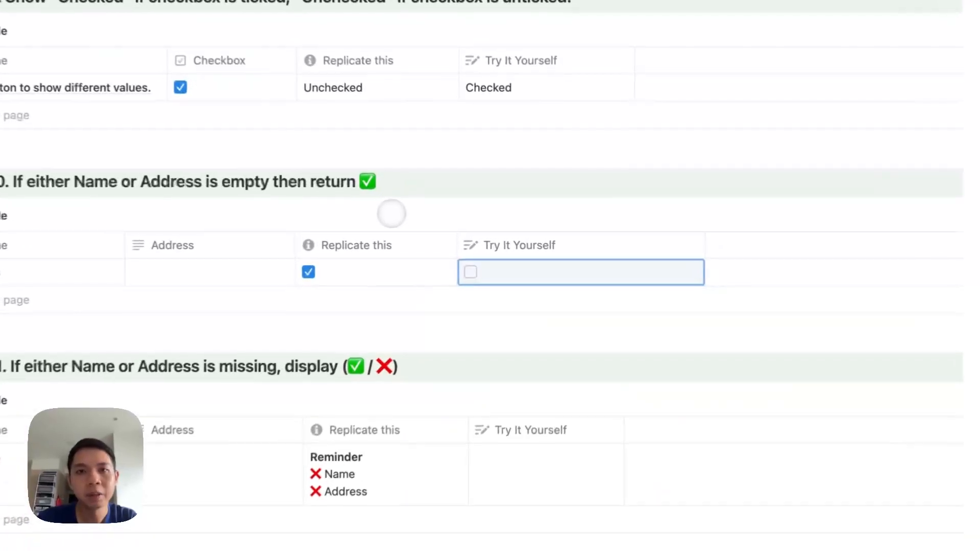
Change the Q10 Try It Yourself formula's true result to "✅" and its false result to an empty string, and close the editor.
double_click(360, 184)
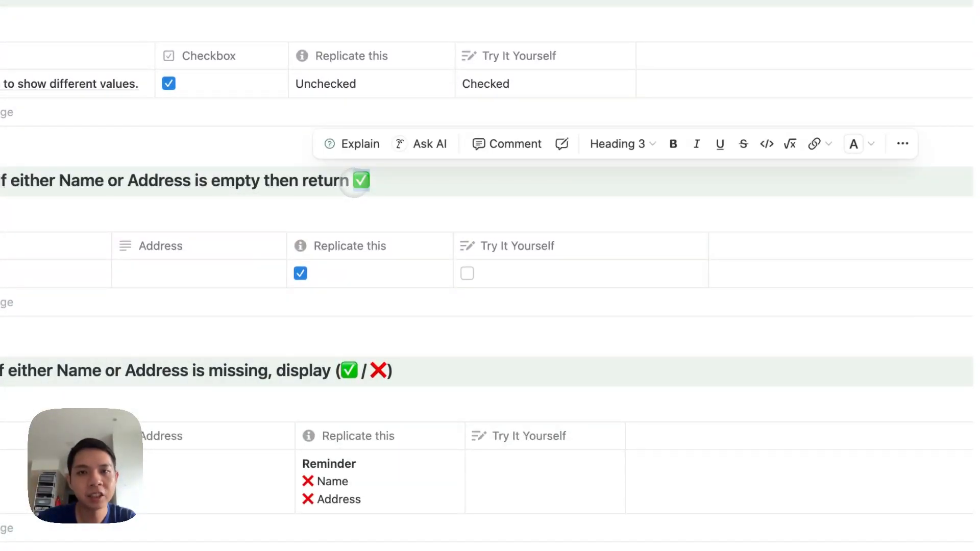
left_click(516, 274)
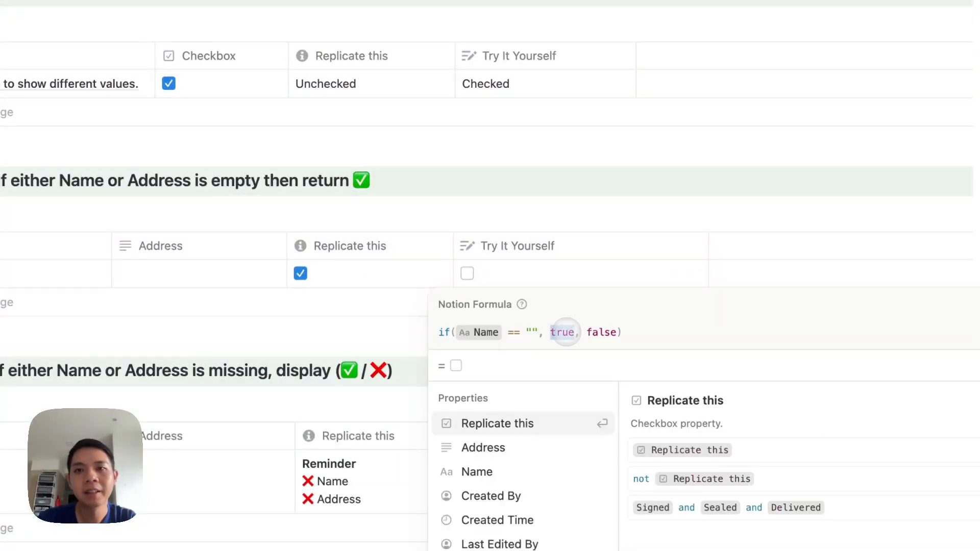
type("\"✅")
double_click(598, 332)
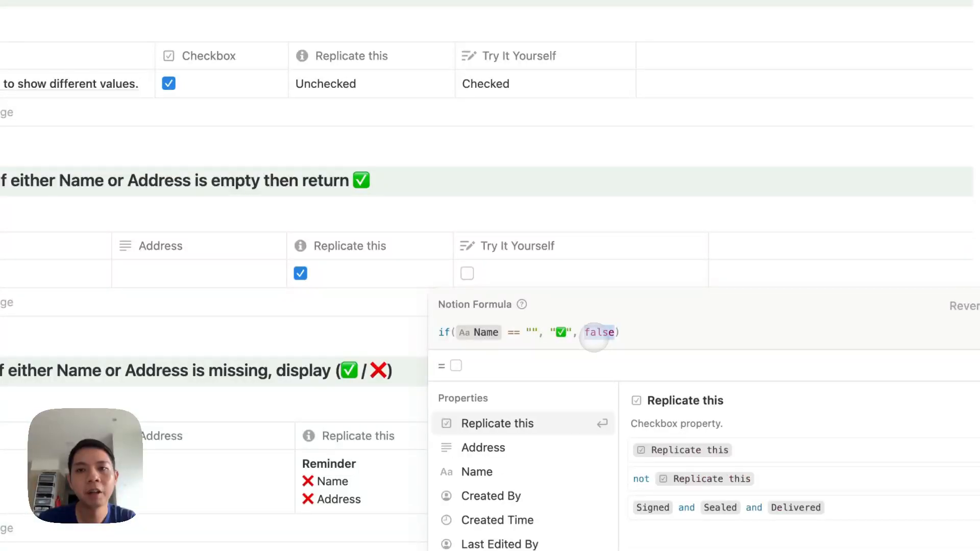
type("\"")
left_click(950, 289)
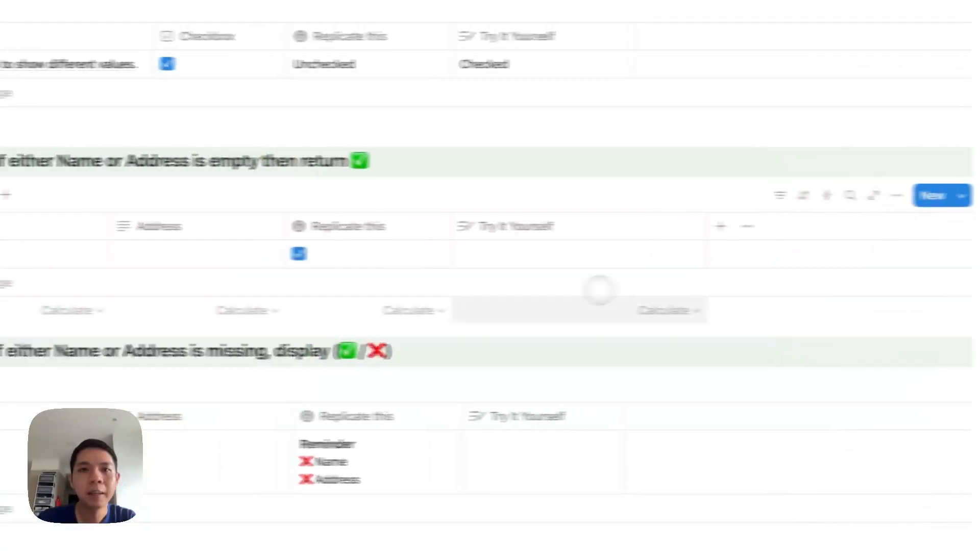
Clear the Name cell in the first row of the Q10 table and add a blank second row.
left_click(141, 265)
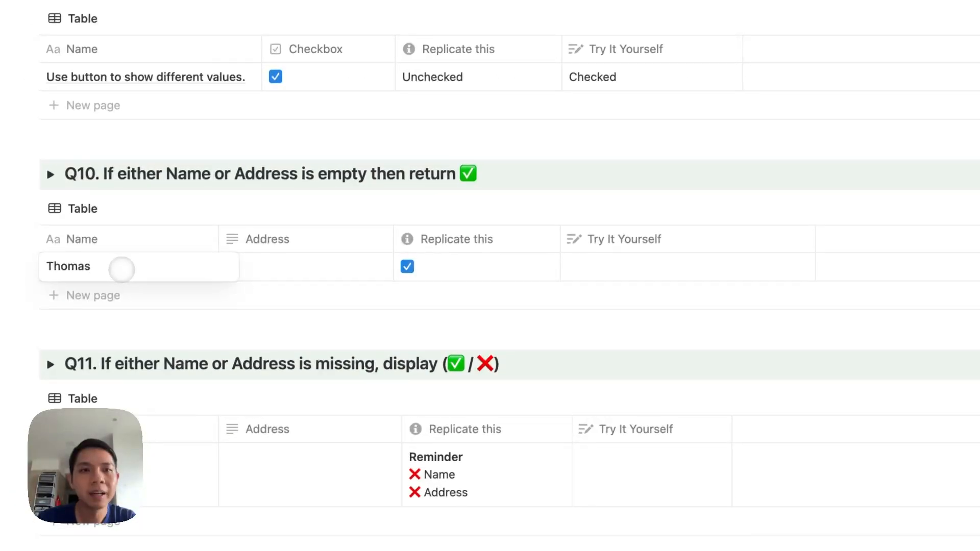
double_click(111, 260)
key("BackSpace")
key("Escape")
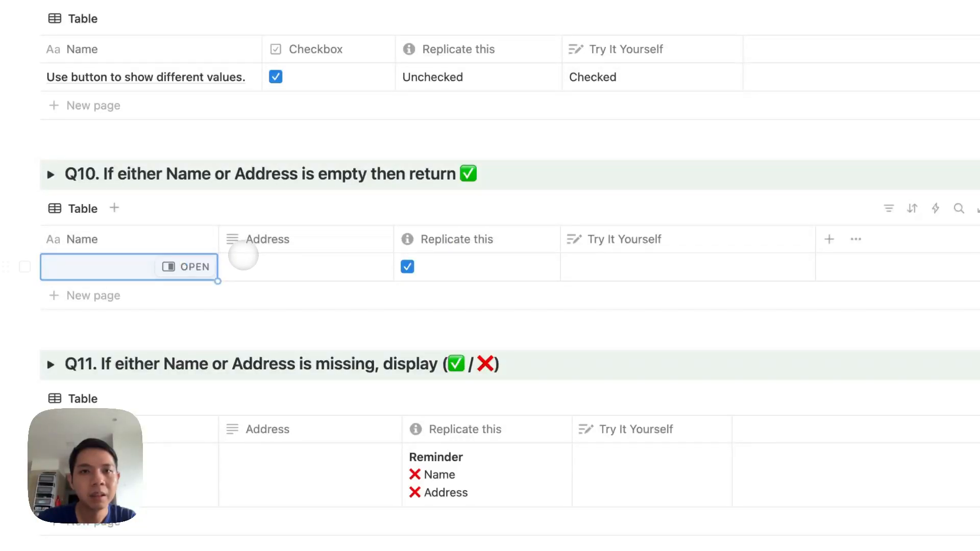
left_click(243, 261)
key("Escape")
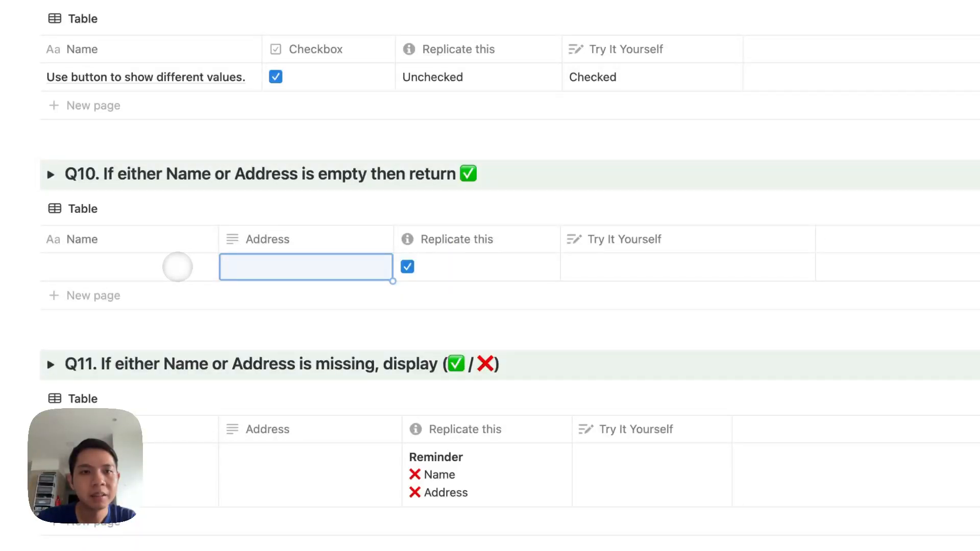
key("Left")
left_click(134, 296)
key("Escape")
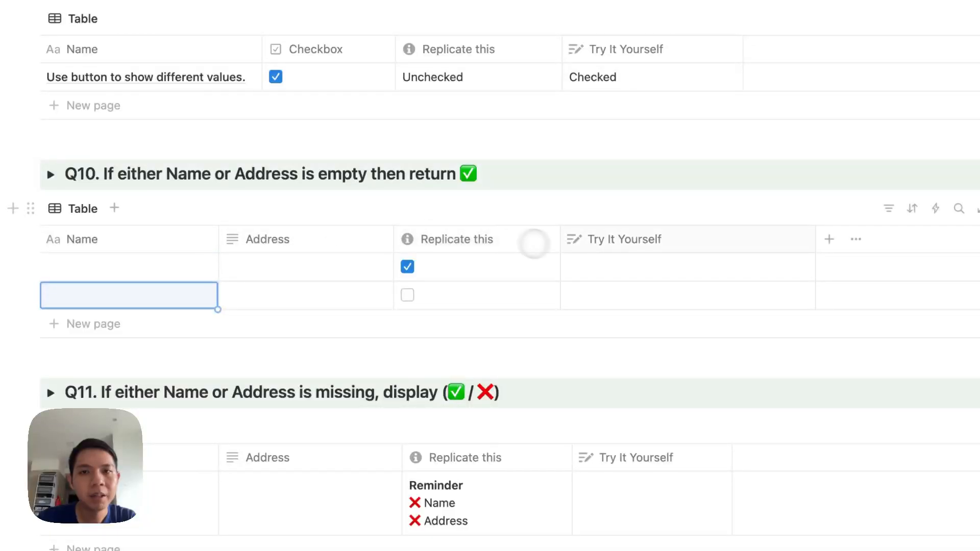
Change the Q10 formula's condition to compare Name with "Name", and close the editor.
left_click(572, 250)
left_click(580, 239)
left_click(582, 257)
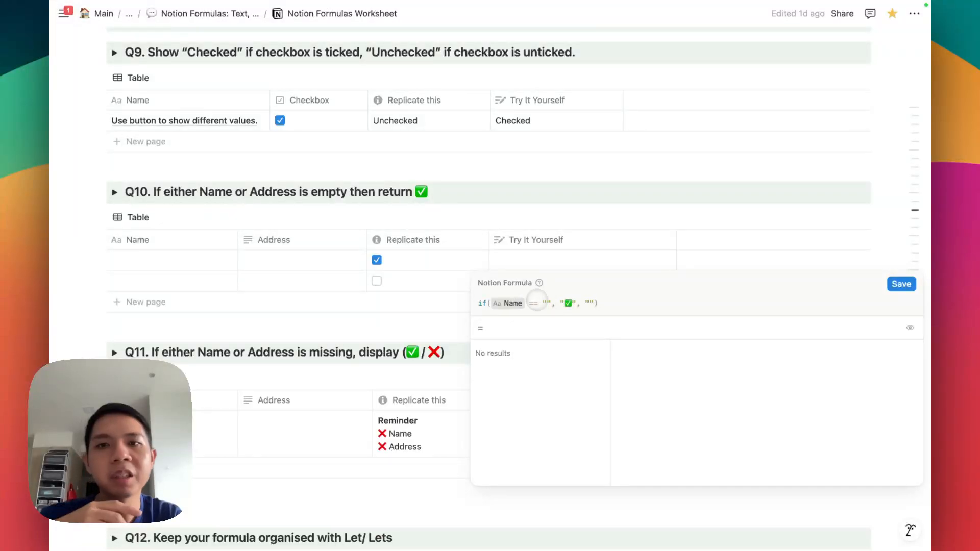
left_click(545, 303)
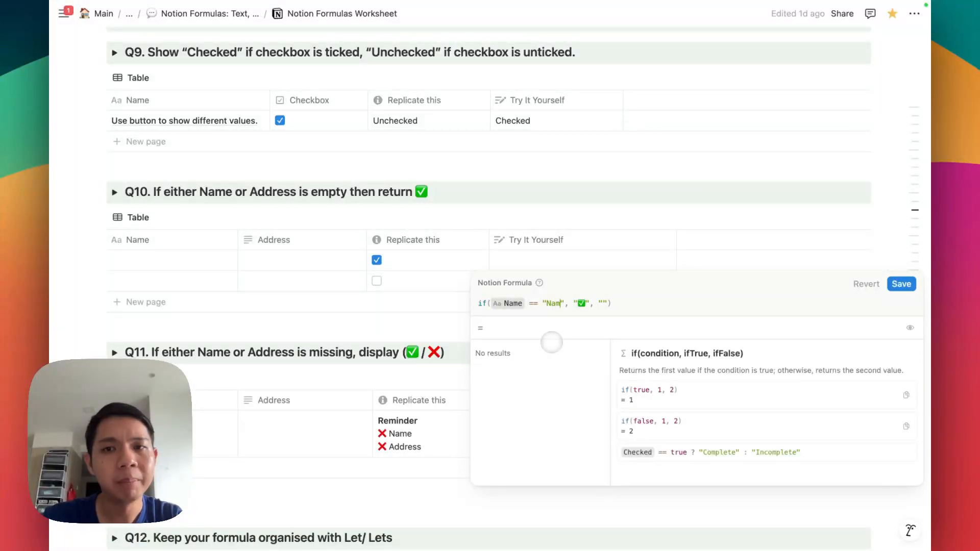
type("e")
left_click(413, 324)
Enter the text "Name" in the Name cell of the first Q10 row.
left_click(162, 255)
type("Na")
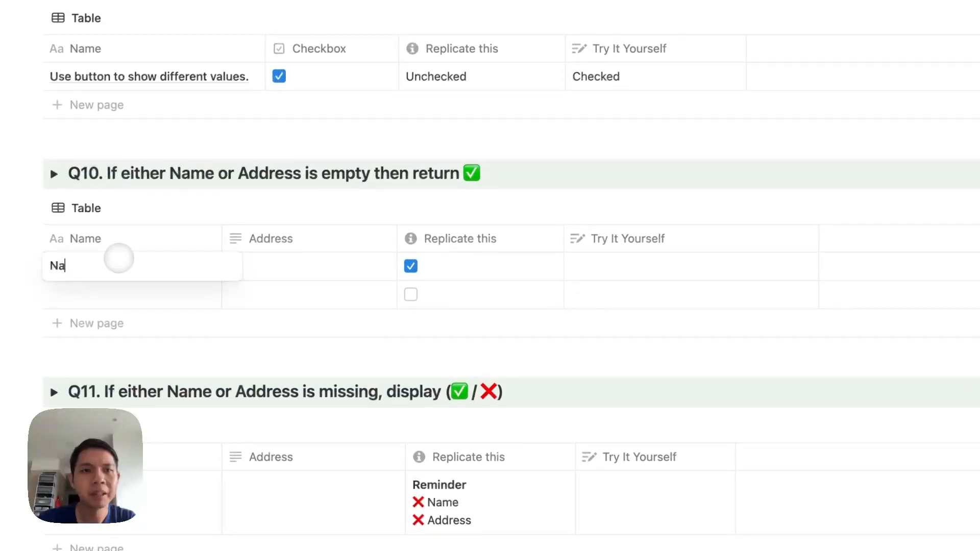
type("me")
key("Return")
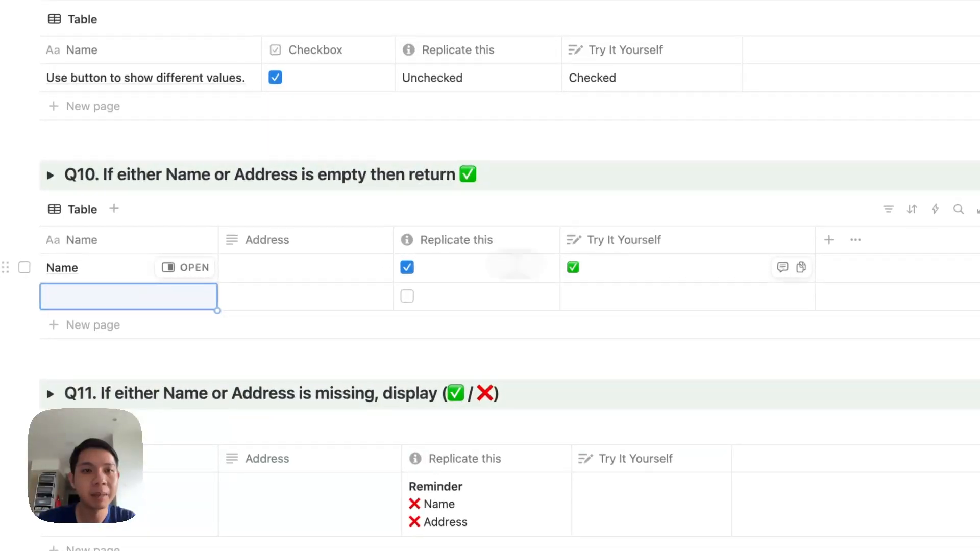
Replace the Q10 formula's condition with Name.empty() and save the formula.
left_click(595, 264)
key("Escape")
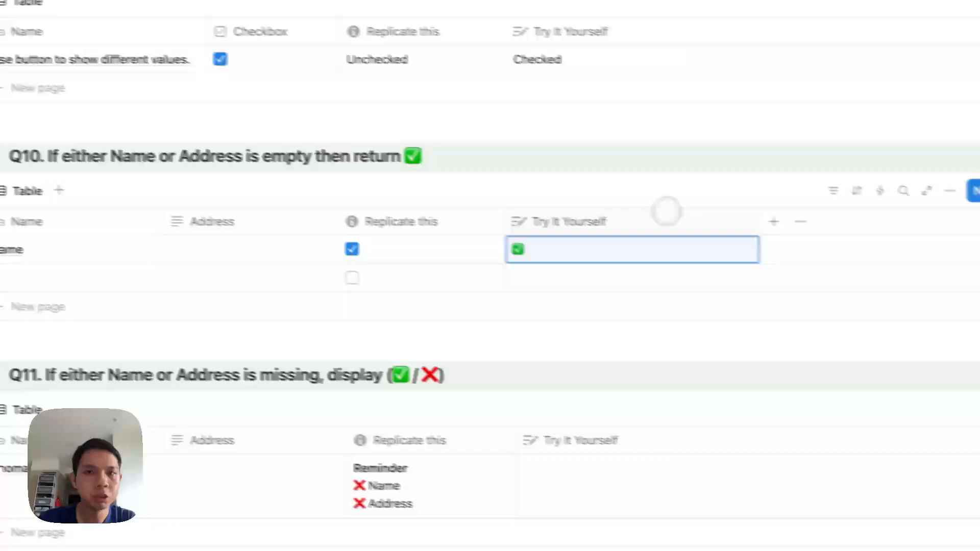
left_click(567, 250)
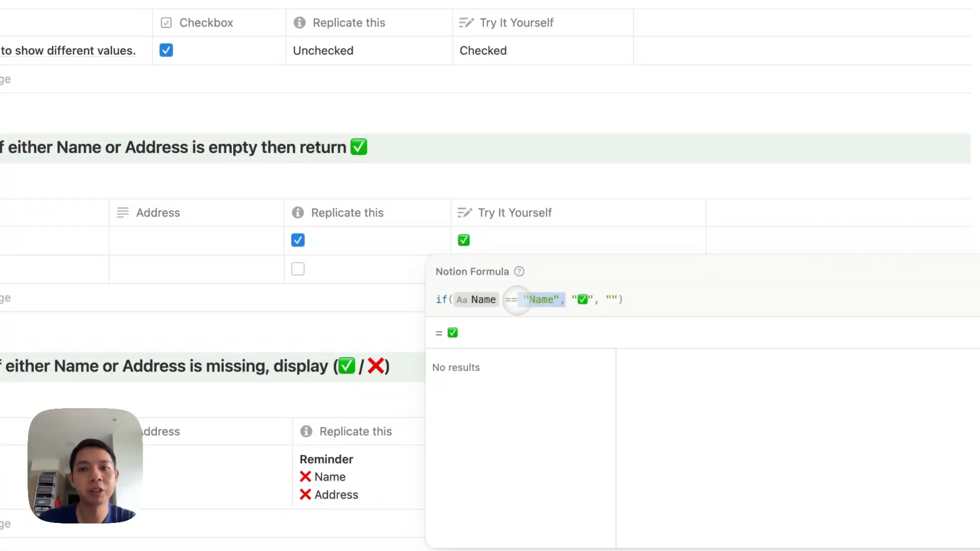
left_click_drag(517, 300, 512, 300)
key("BackSpace")
type(".empty(")
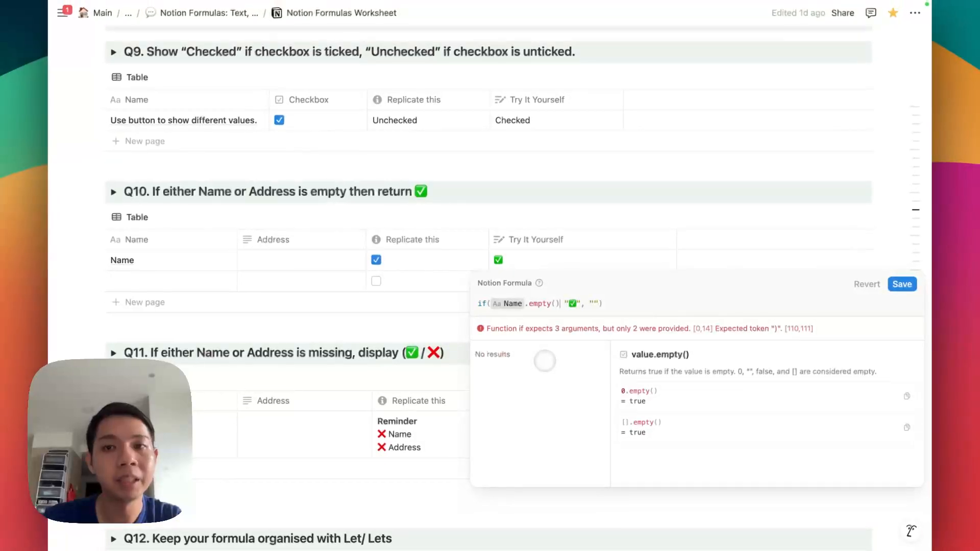
type(")")
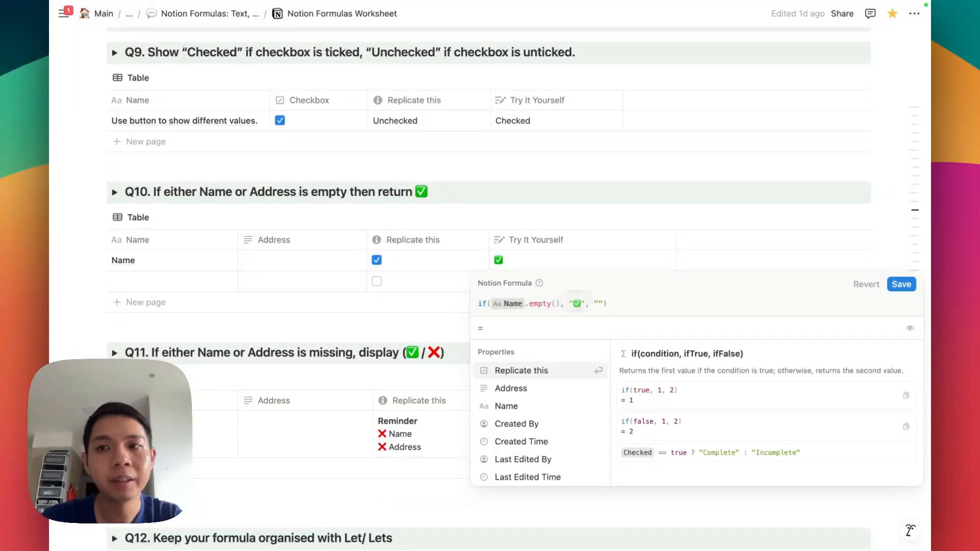
left_click(901, 285)
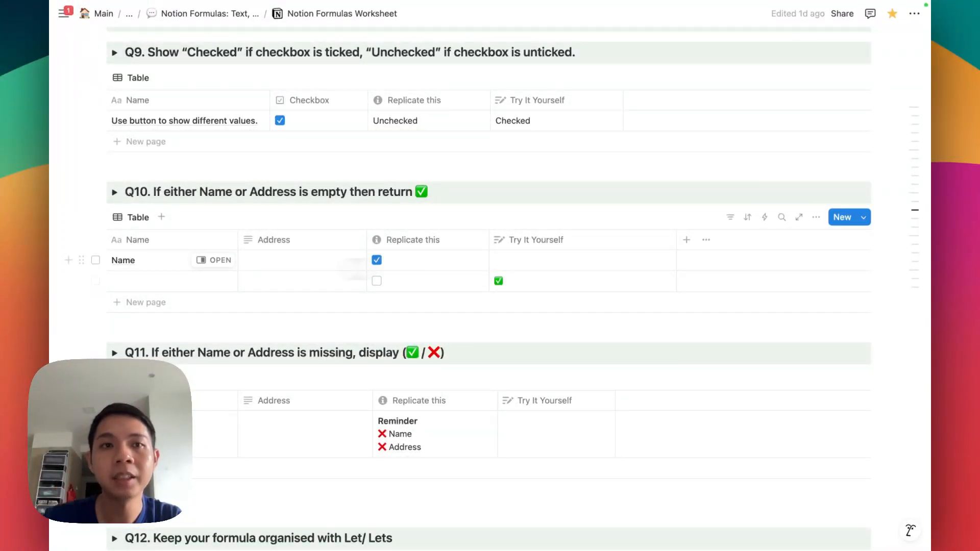
Extend the Q10 formula's condition to Name.empty() or Address.empty(), and close the editor.
left_click(498, 280)
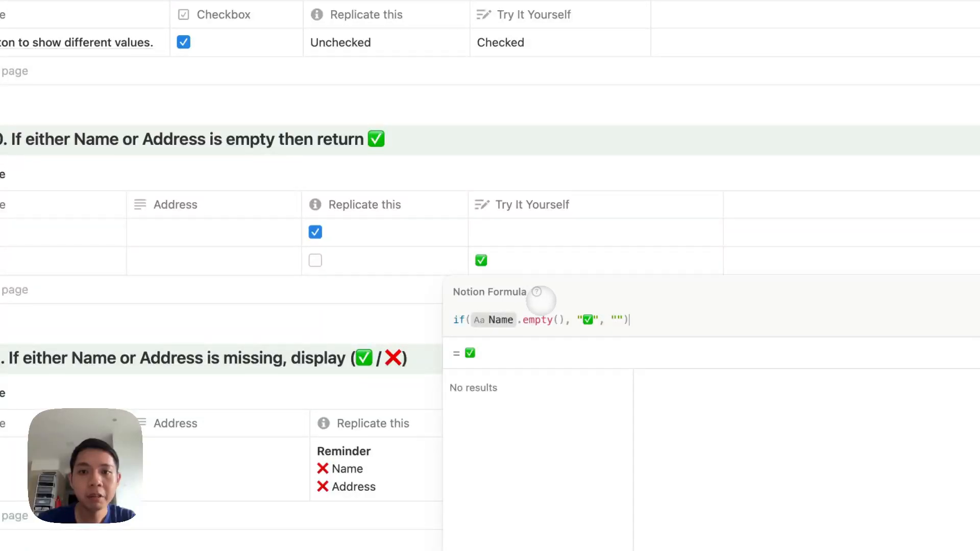
left_click(559, 320)
key("Right")
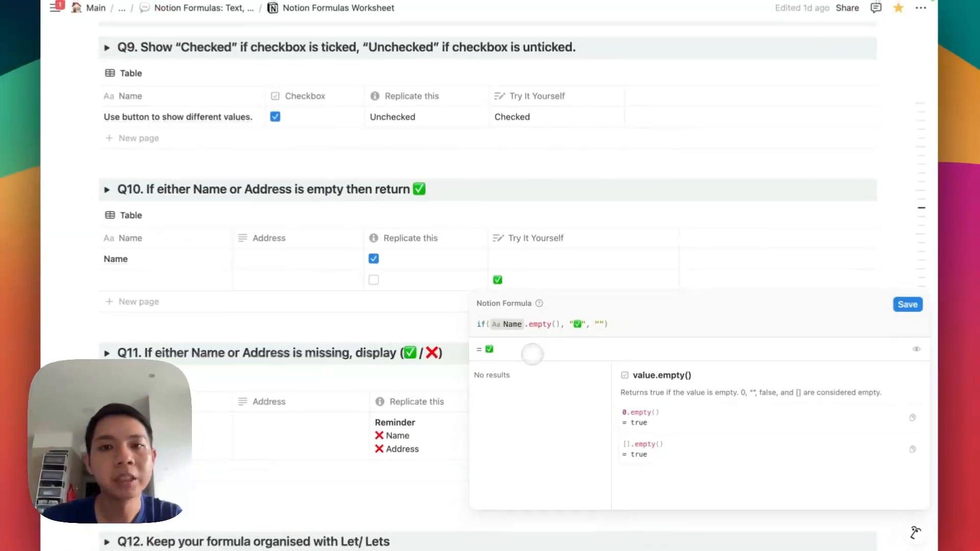
type("or")
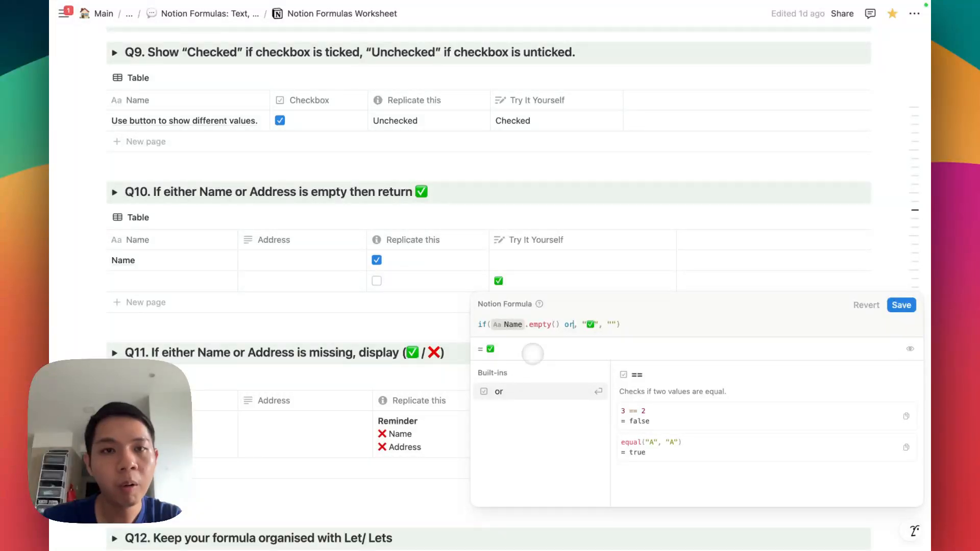
type(" addres")
key("Return")
type(".em")
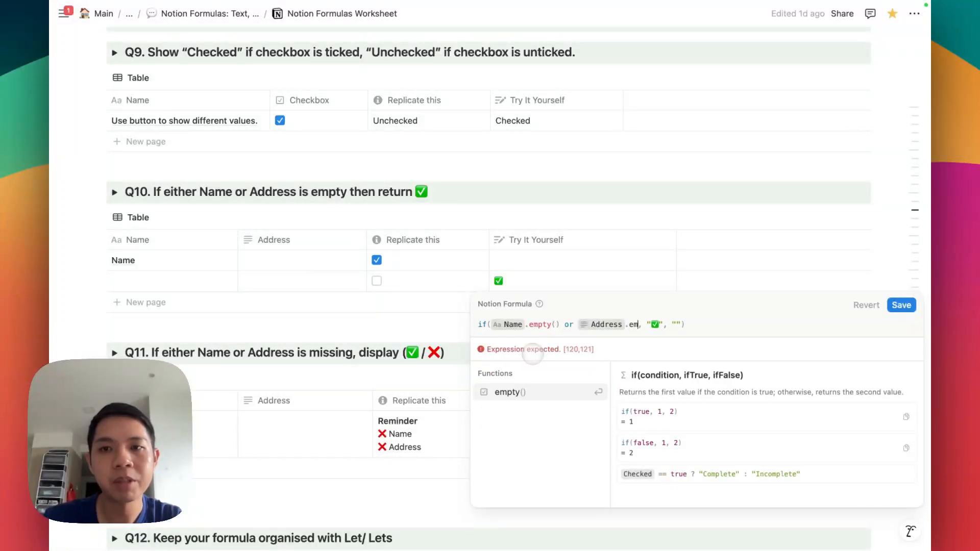
type("pty()")
left_click(533, 222)
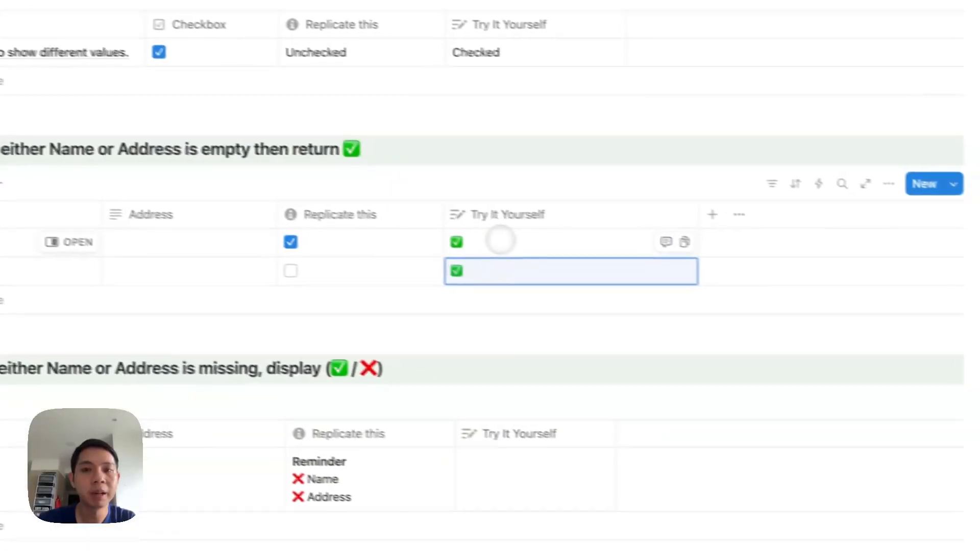
Swap the or operator in the Q10 condition for and, restore it to or, and close the editor.
key("Return")
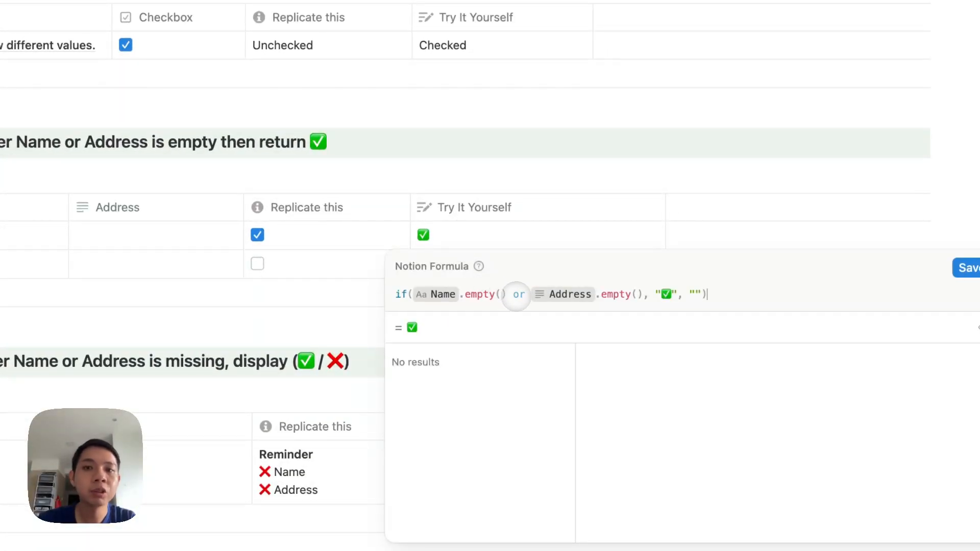
left_click(518, 295)
double_click(519, 295)
type("and")
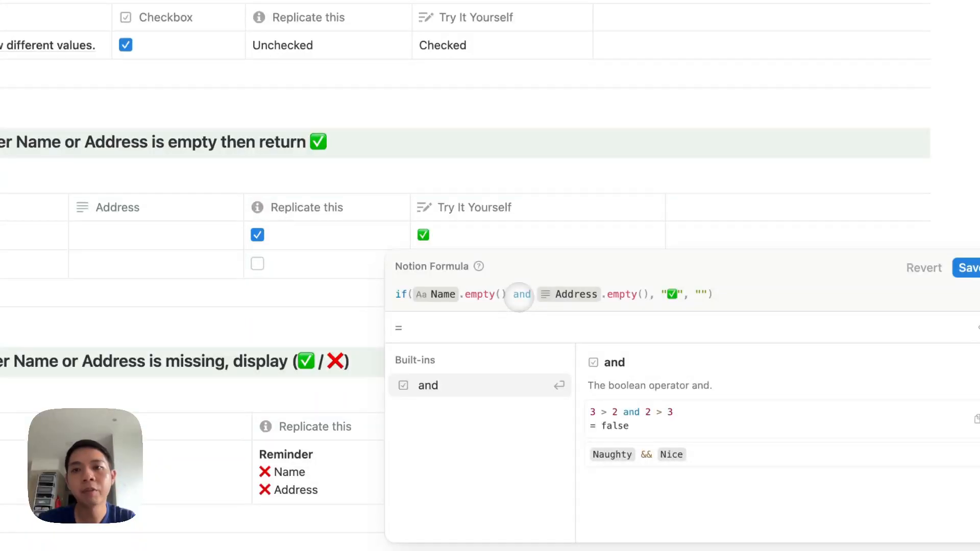
key("BackSpace")
key("BackSpace")
key("BackSpace")
type("and")
key("BackSpace")
key("BackSpace")
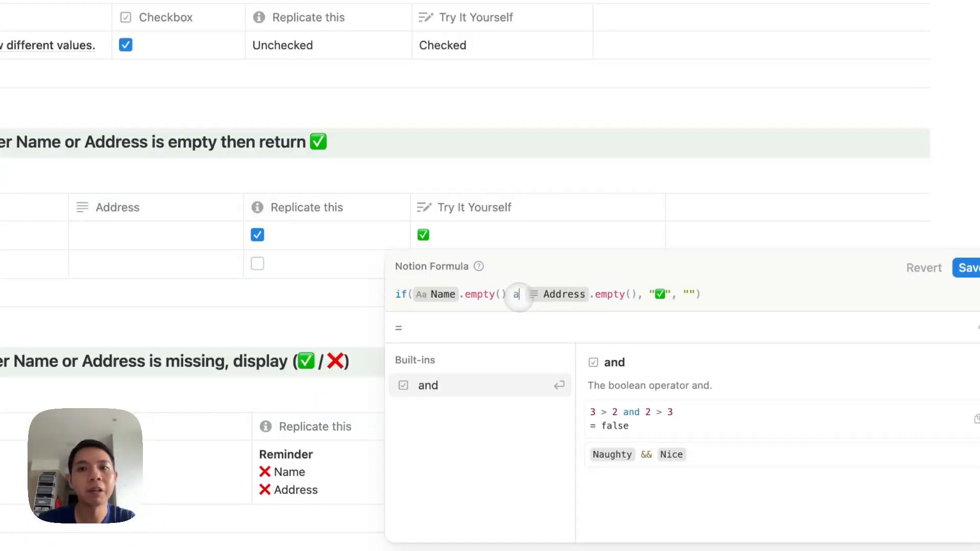
key("BackSpace")
type("or")
left_click(537, 211)
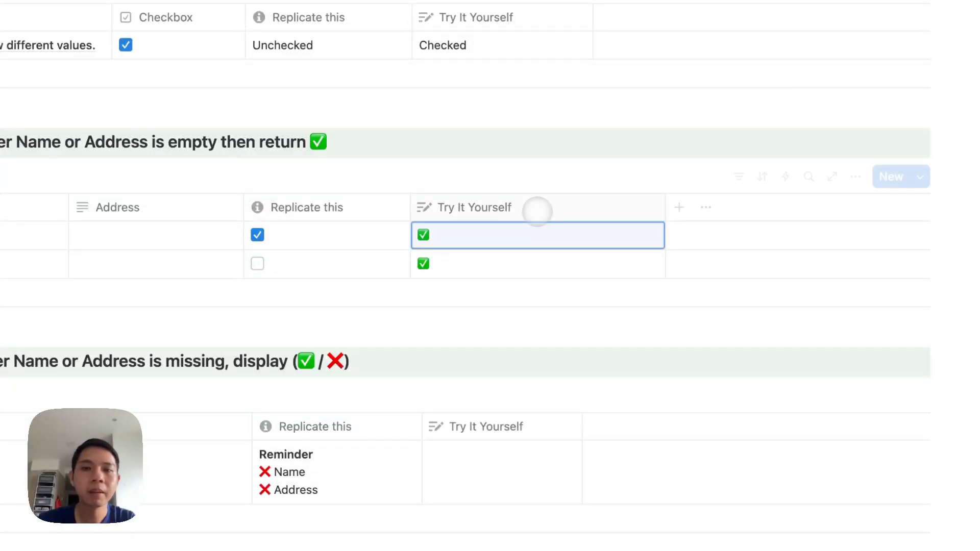
Change the property type of the Q10 Try It Yourself column to Checkbox.
left_click(519, 208)
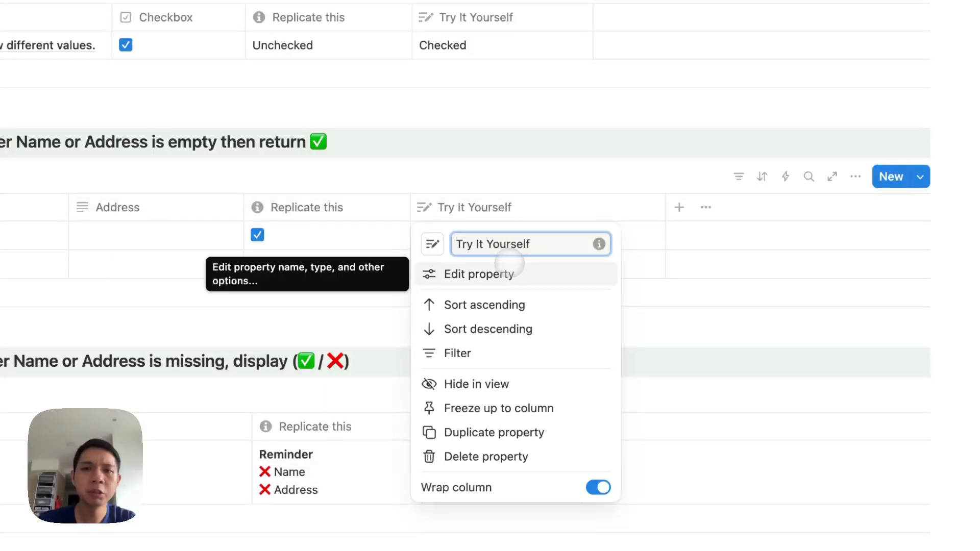
left_click(508, 272)
left_click(814, 316)
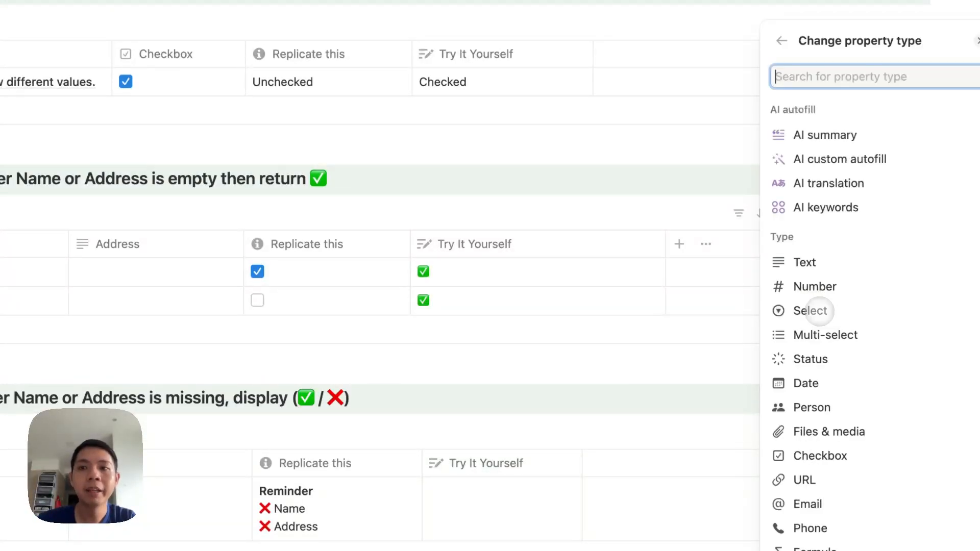
type("check")
left_click(796, 343)
left_click(568, 213)
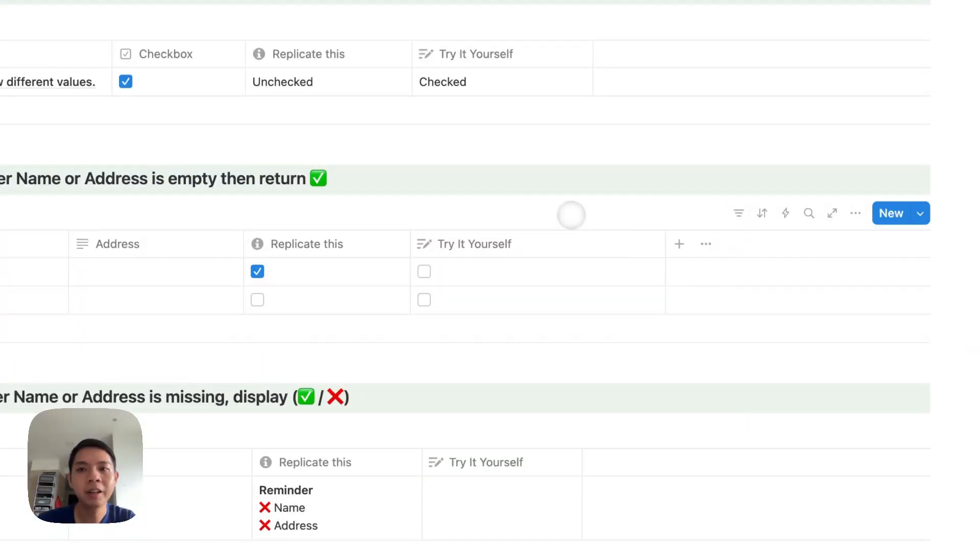
Narrow the Q10 Try It Yourself column to its icon width and change its property type to Formula.
left_click_drag(666, 244, 407, 244)
left_click(420, 244)
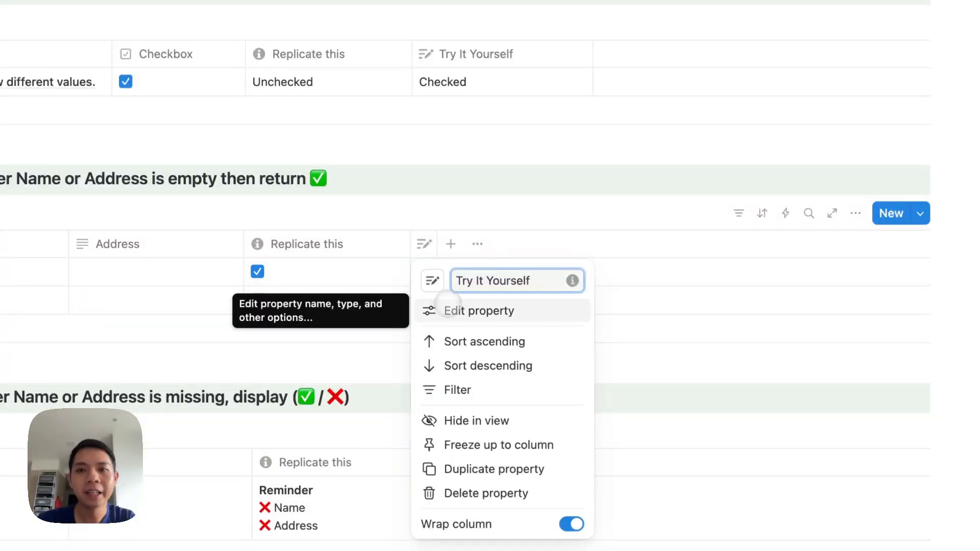
left_click(457, 310)
left_click(860, 352)
type("form")
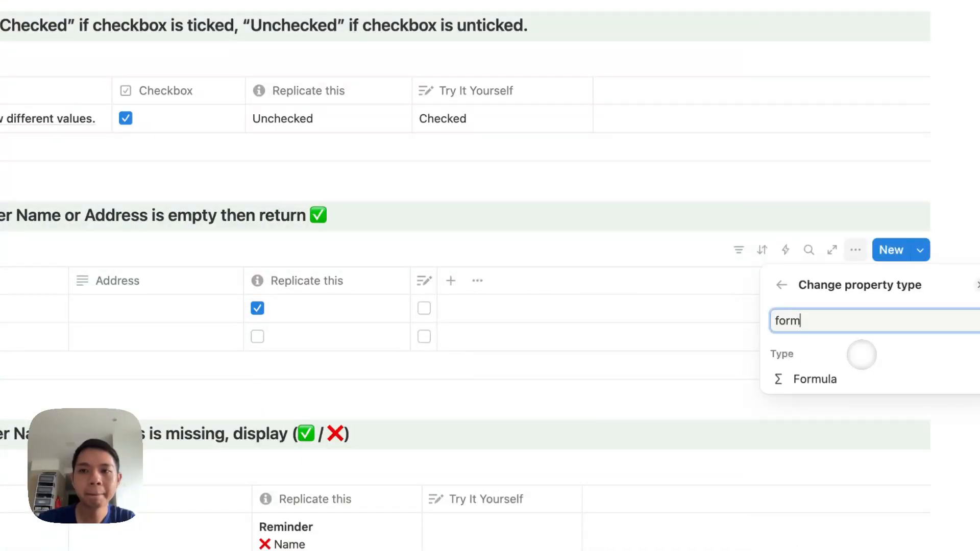
left_click(815, 378)
left_click(420, 256)
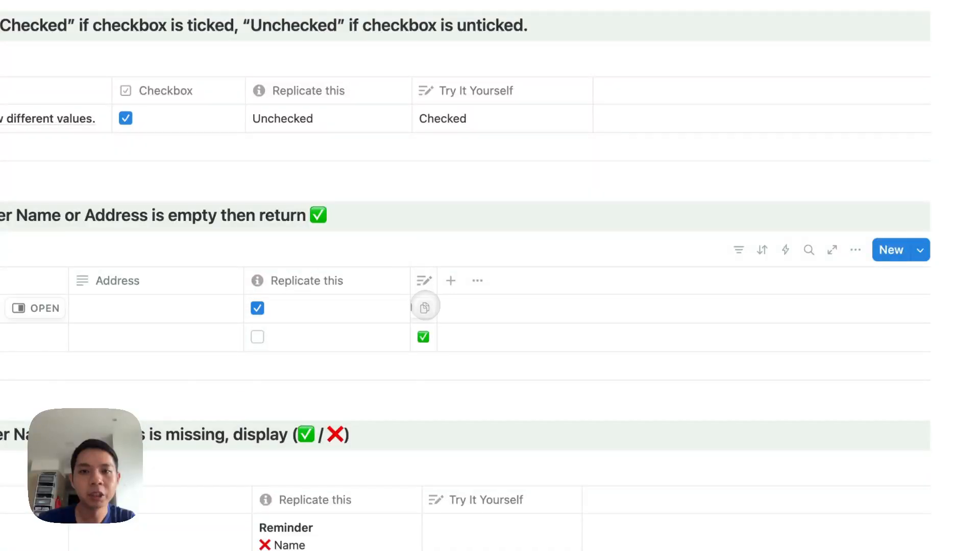
Move the narrowed Q10 formula column in front of Name, and undo the recent changes to that column.
left_click_drag(423, 281, 48, 277)
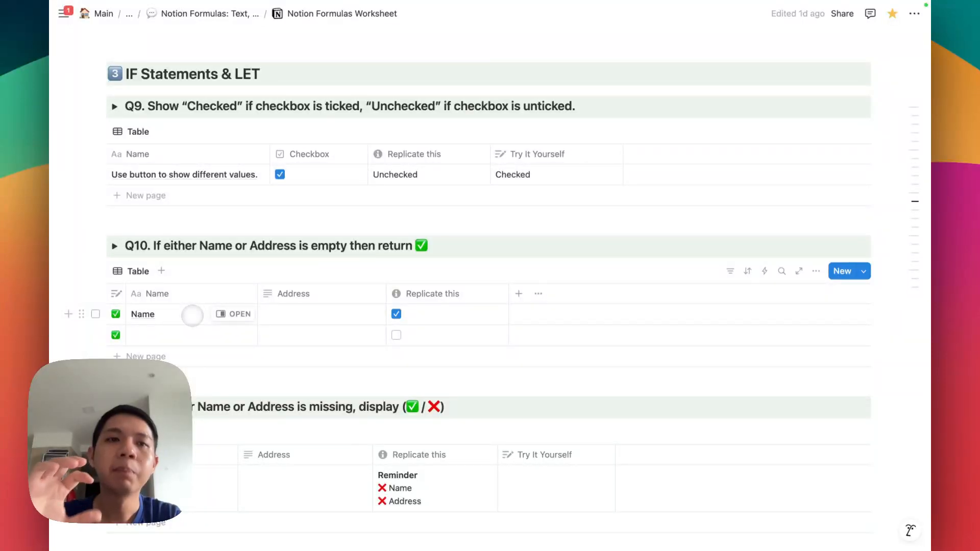
key("super+z")
key("super+z")
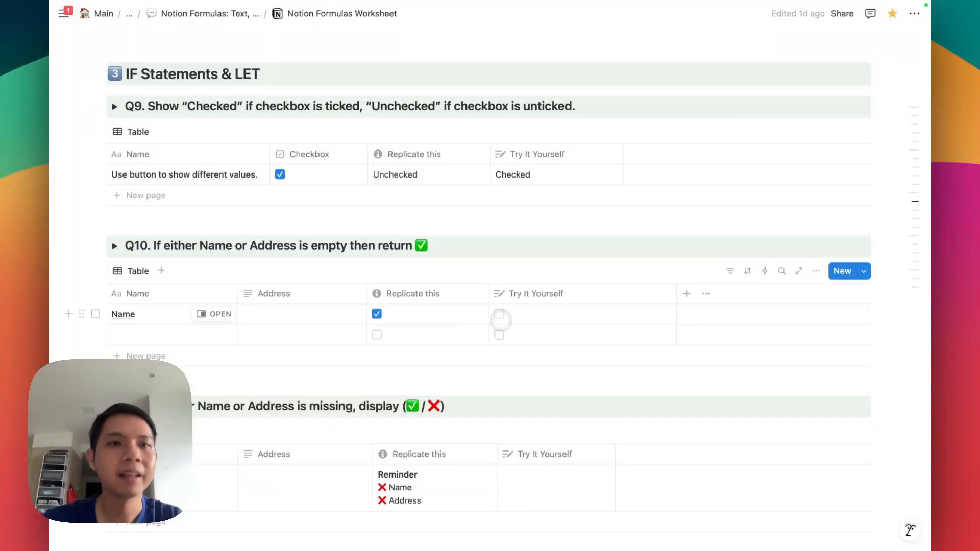
Examine the Q11 task about displaying ✅ or ❌ when Name or Address is missing.
scroll(510, 323, "down", 1)
scroll(514, 323, "down", 4)
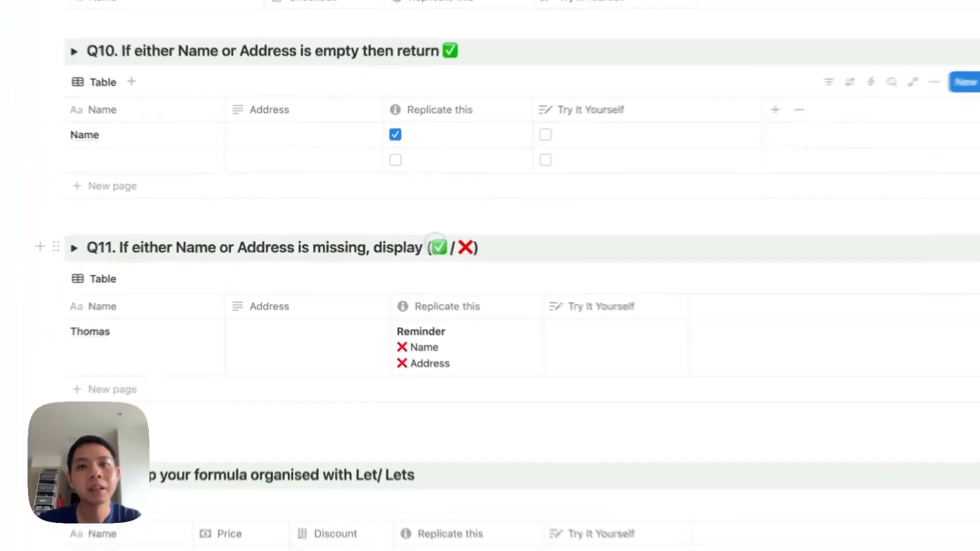
Examine the Q11 heading, its Name and Address cells, and the solution formula hidden under the Q11 toggle.
double_click(412, 242)
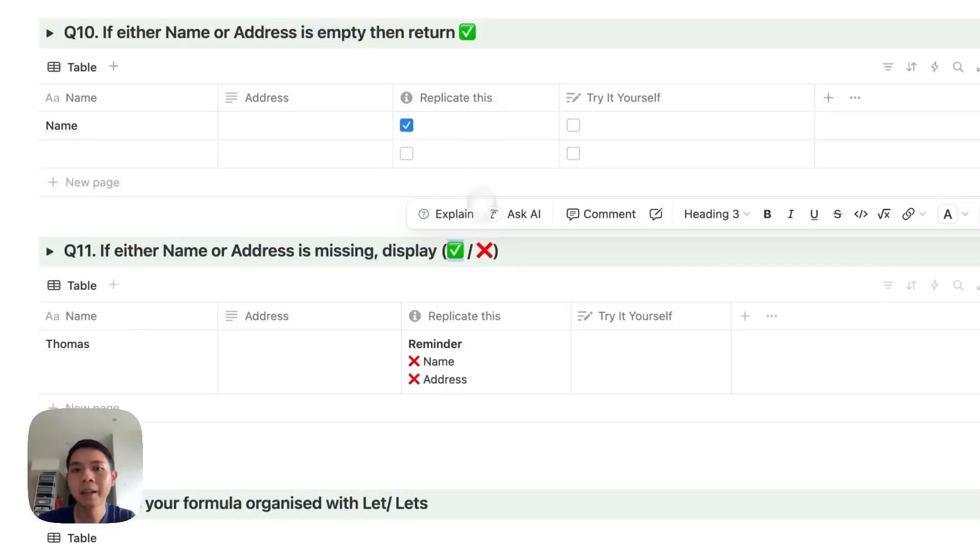
left_click(541, 262)
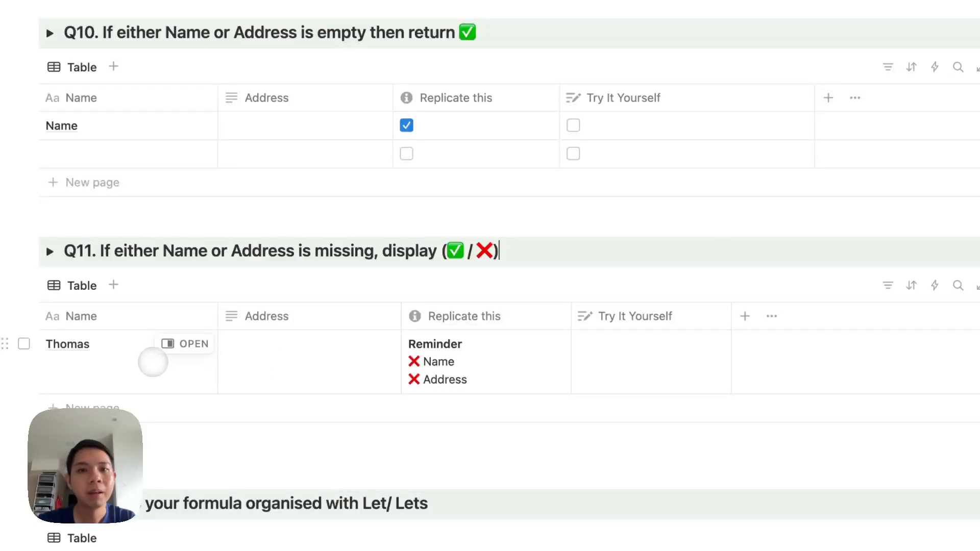
left_click(251, 355)
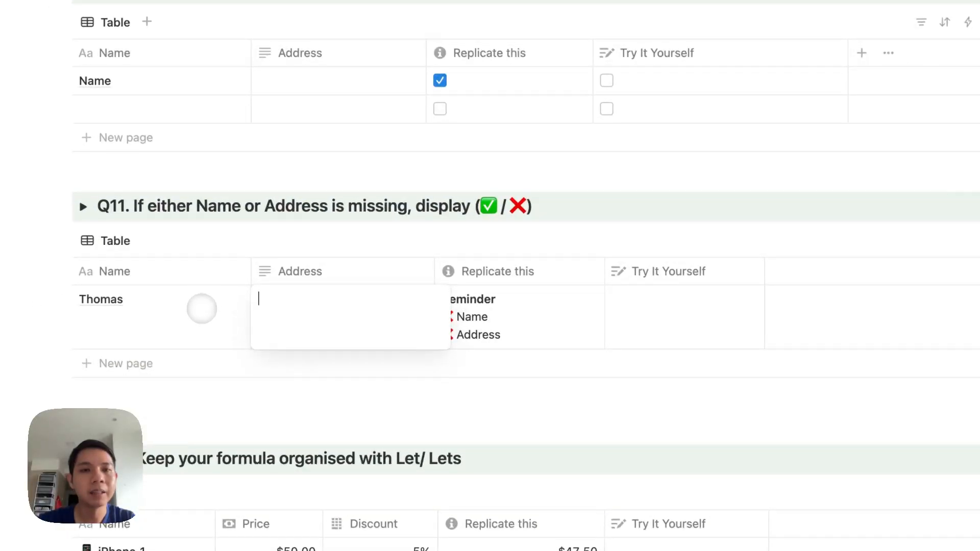
key("Escape")
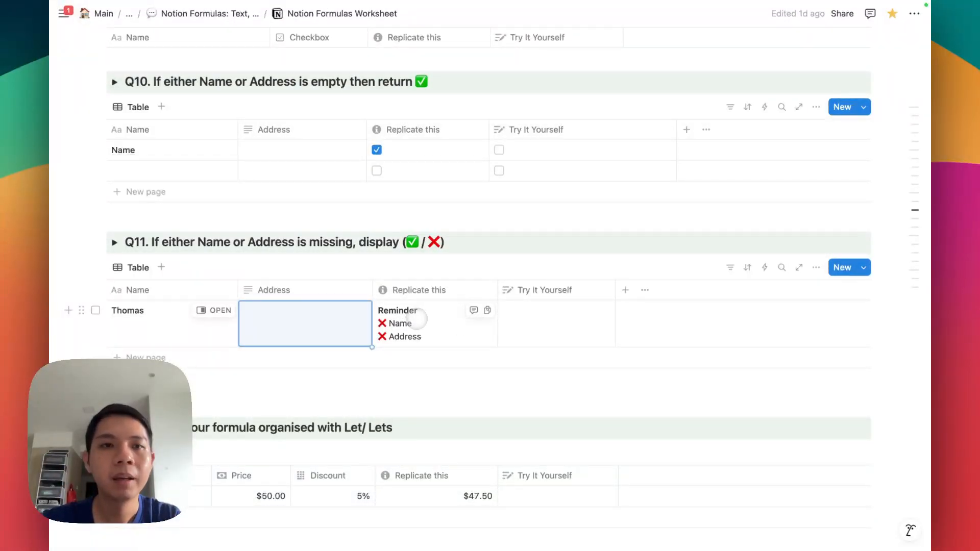
left_click(114, 242)
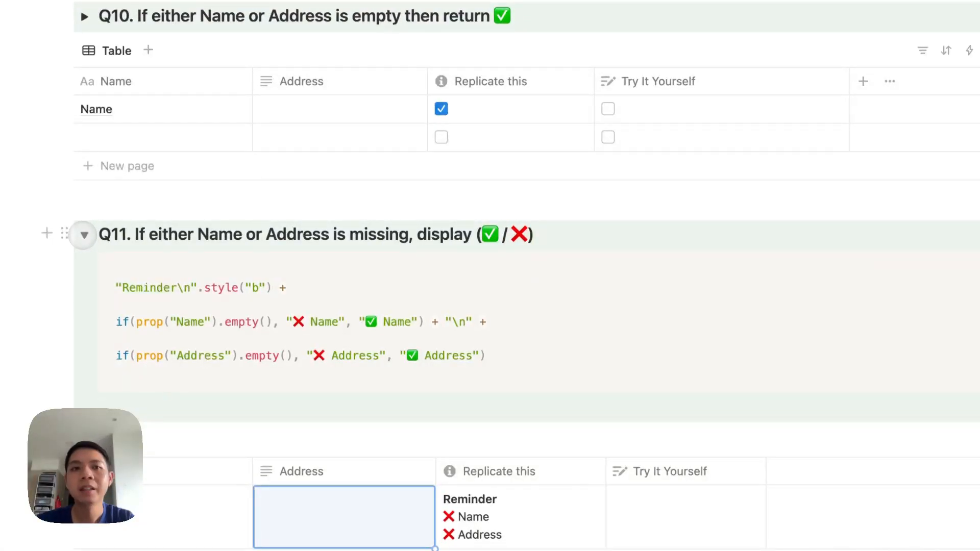
left_click(84, 234)
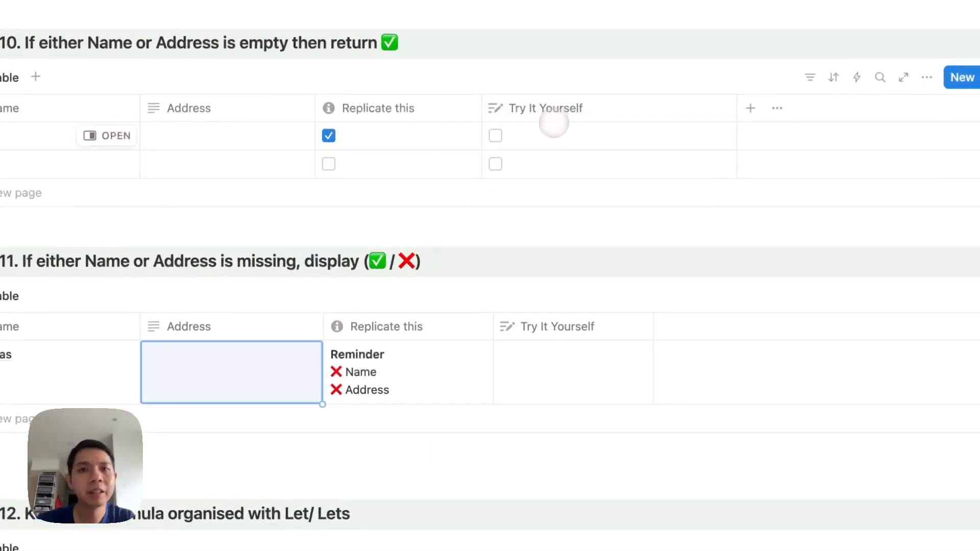
Enter "Reminder".style("b") as the Q11 Try It Yourself formula and save it.
left_click(533, 357)
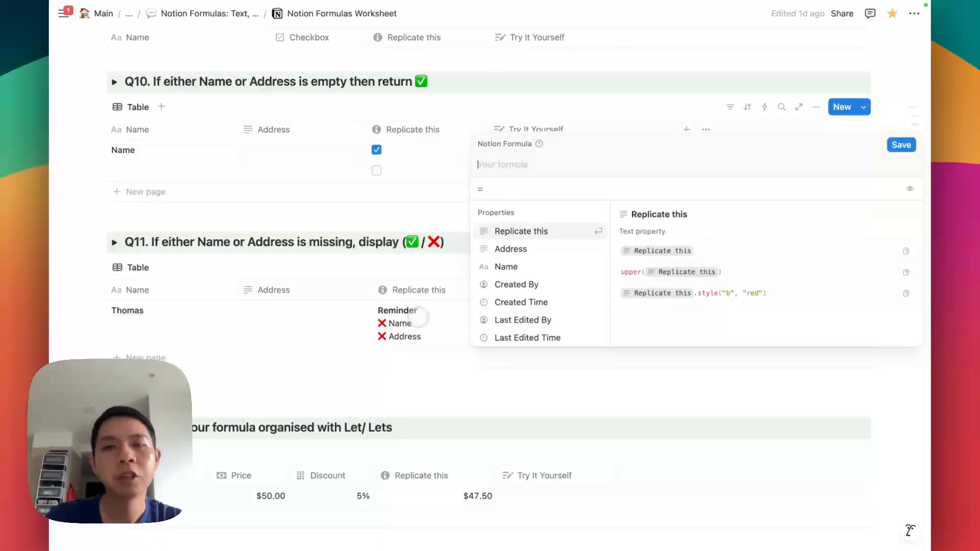
type("\"")
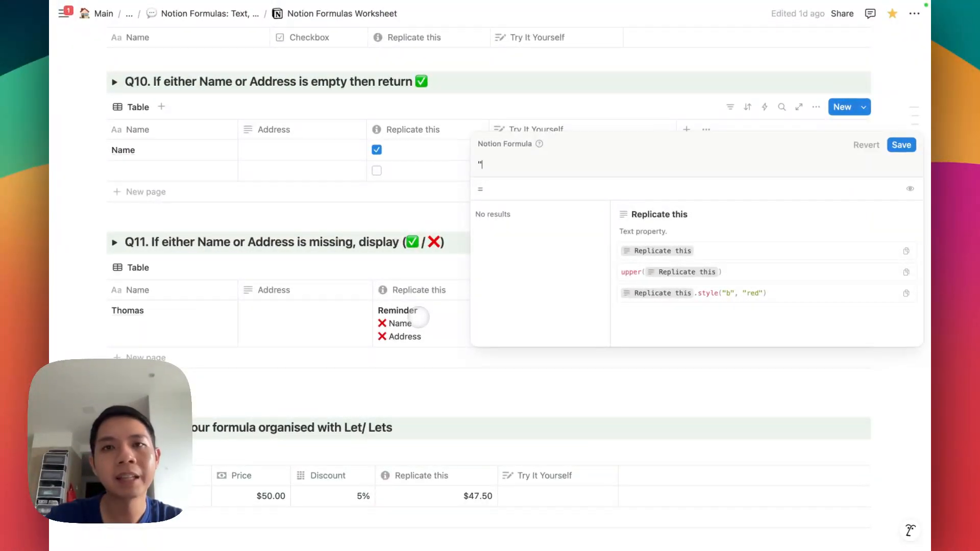
type("Reminder\"")
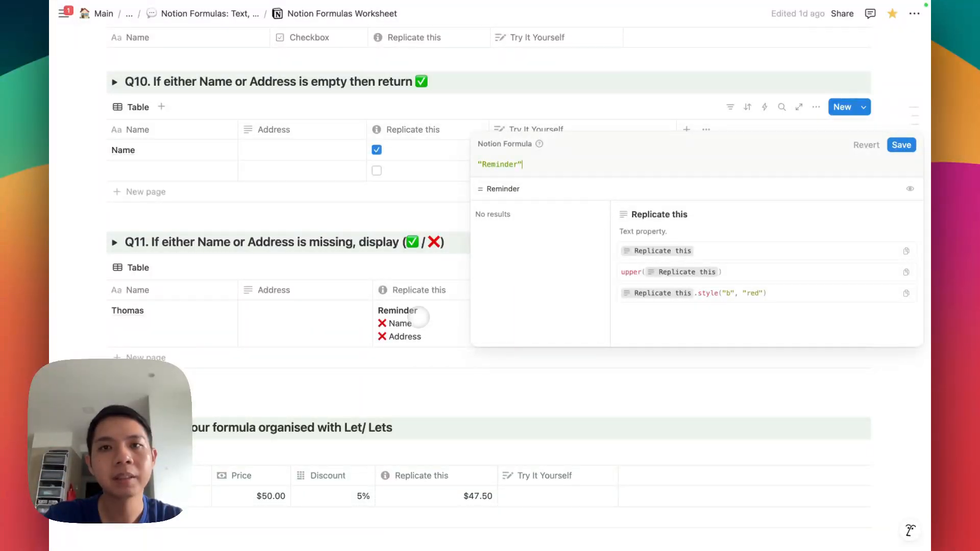
type(".style(\"b\"")
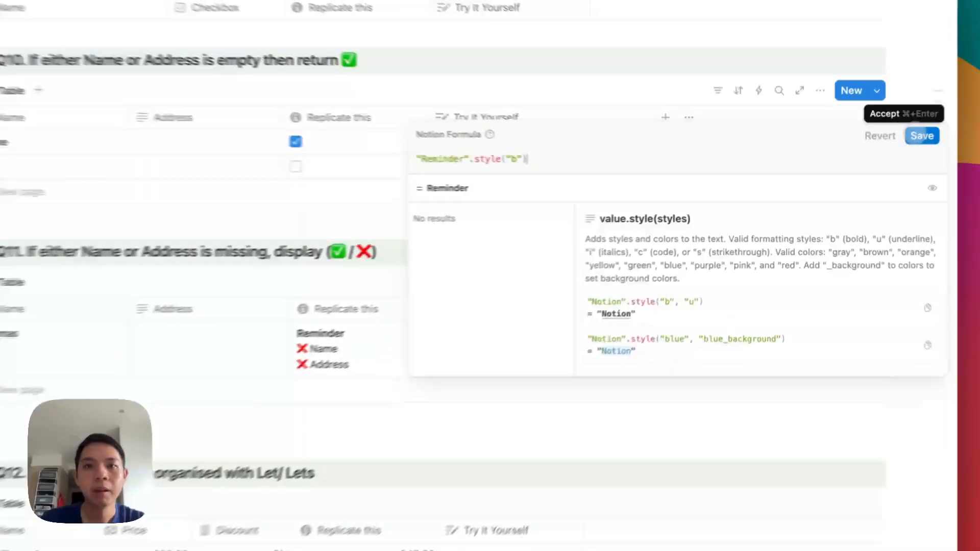
left_click(901, 144)
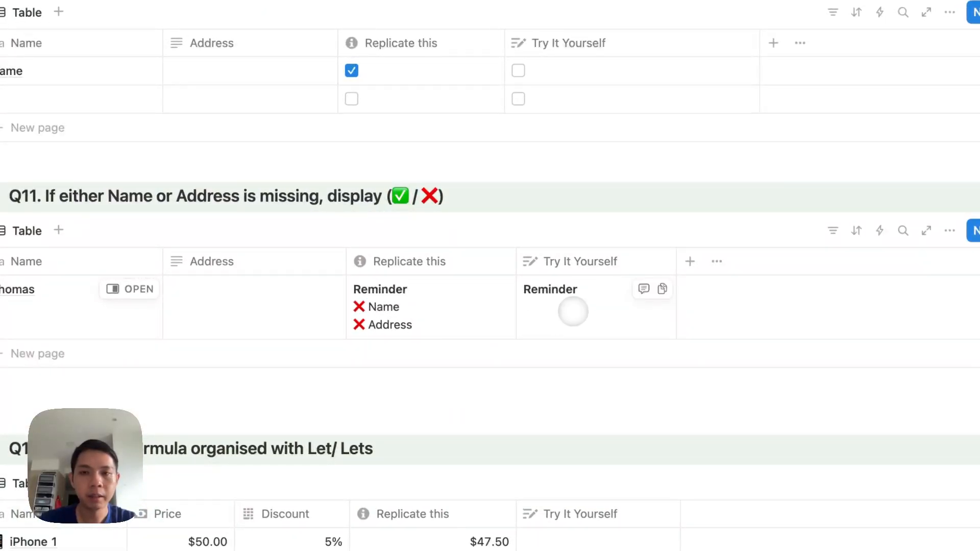
Add a + after the bold Reminder text in the Q11 formula and copy the ✅ / ❌ emojis from the Q11 heading.
left_click(577, 308)
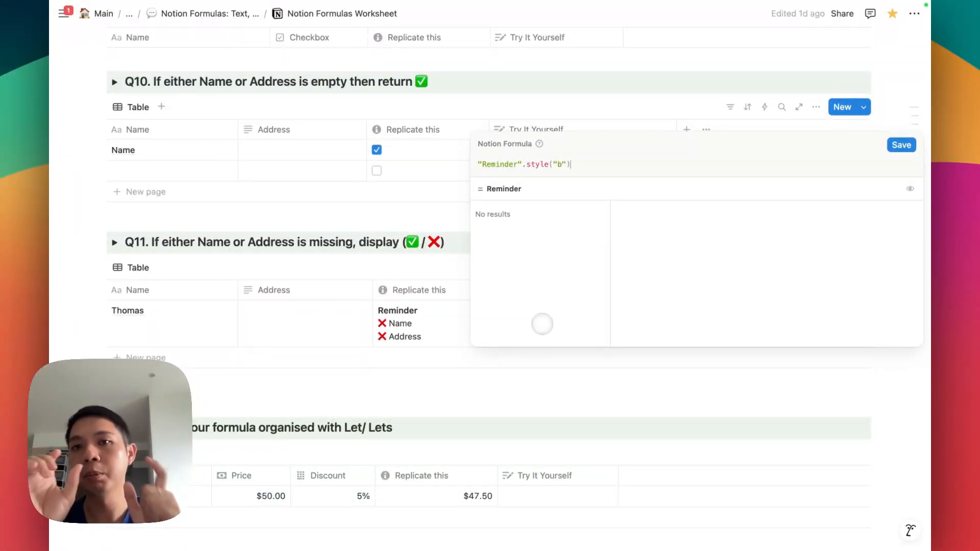
type("+")
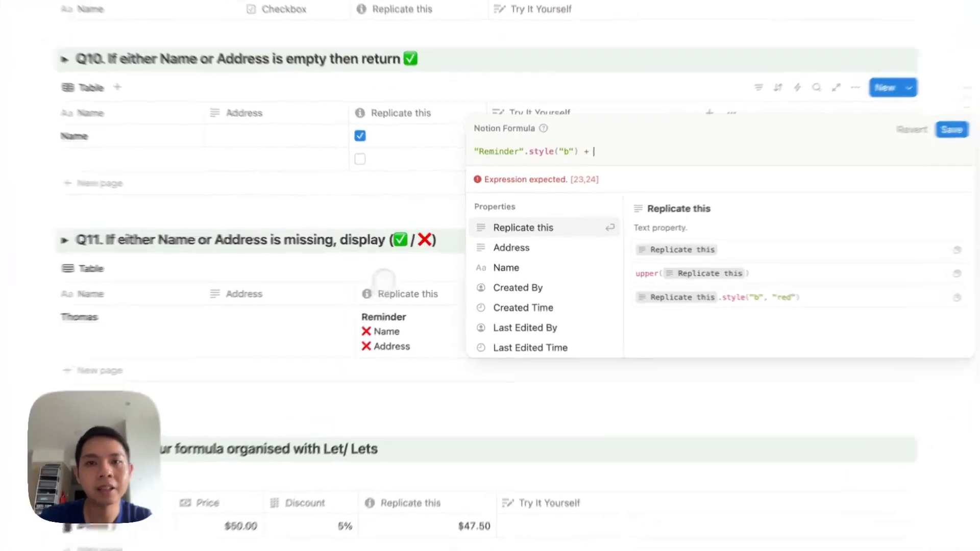
left_click(400, 248)
mouse_move(406, 243)
left_mouse_down()
mouse_move(447, 242)
mouse_move(423, 235)
left_mouse_up()
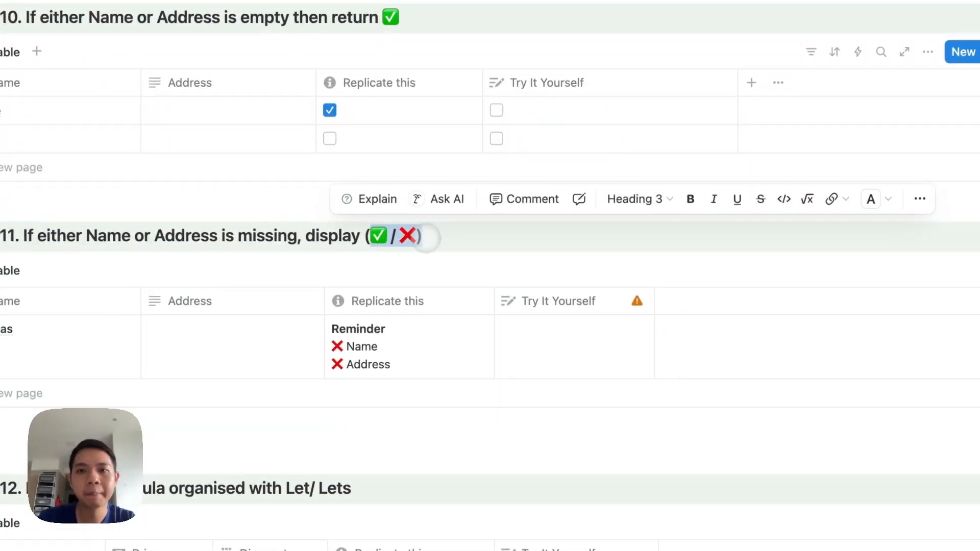
left_click(562, 348)
left_click(564, 320)
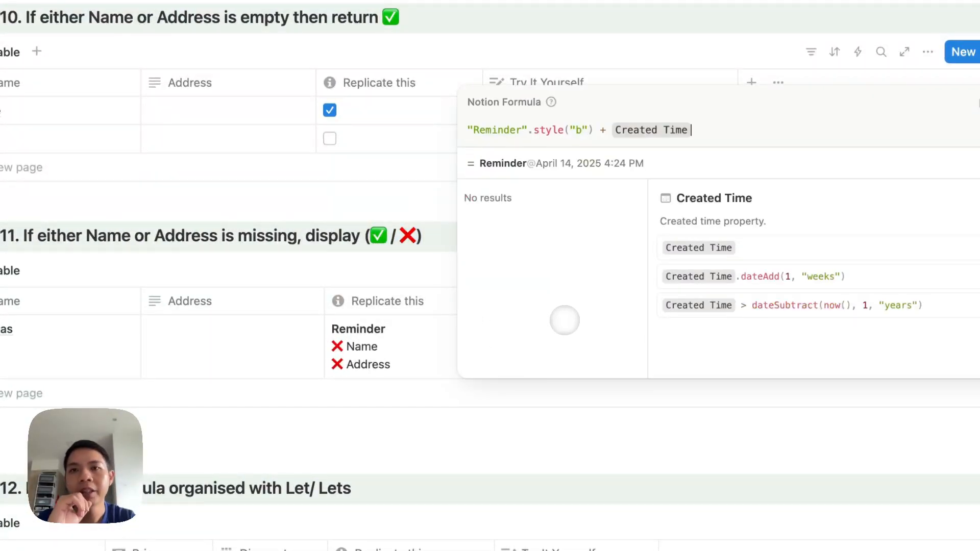
key("BackSpace")
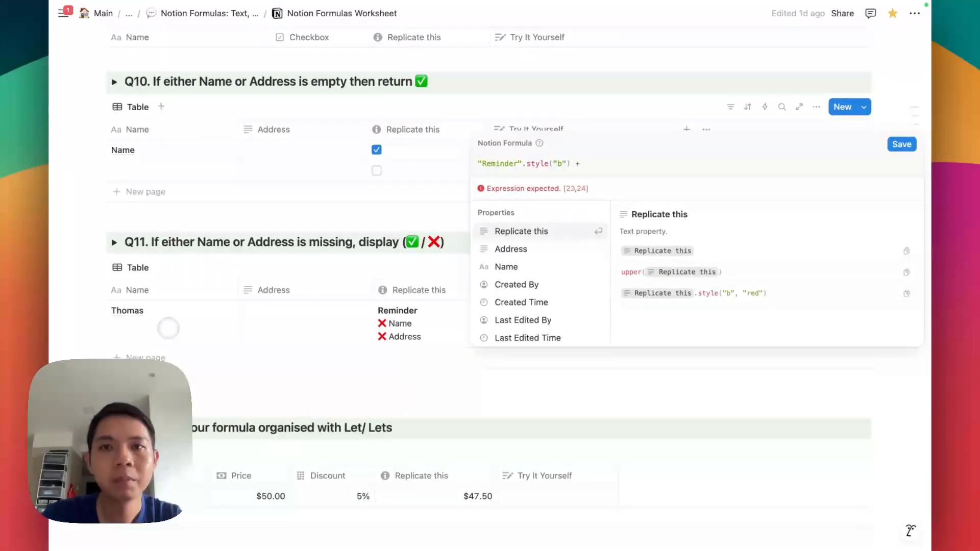
Append an if() to the Q11 formula with the Name property's empty() as its condition.
type("n")
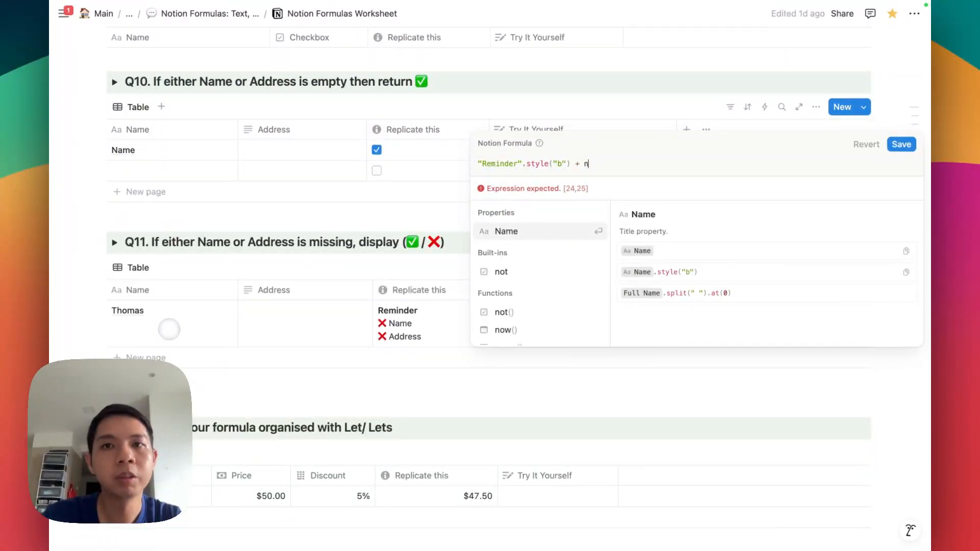
key("BackSpace")
type("if(name")
key("Return")
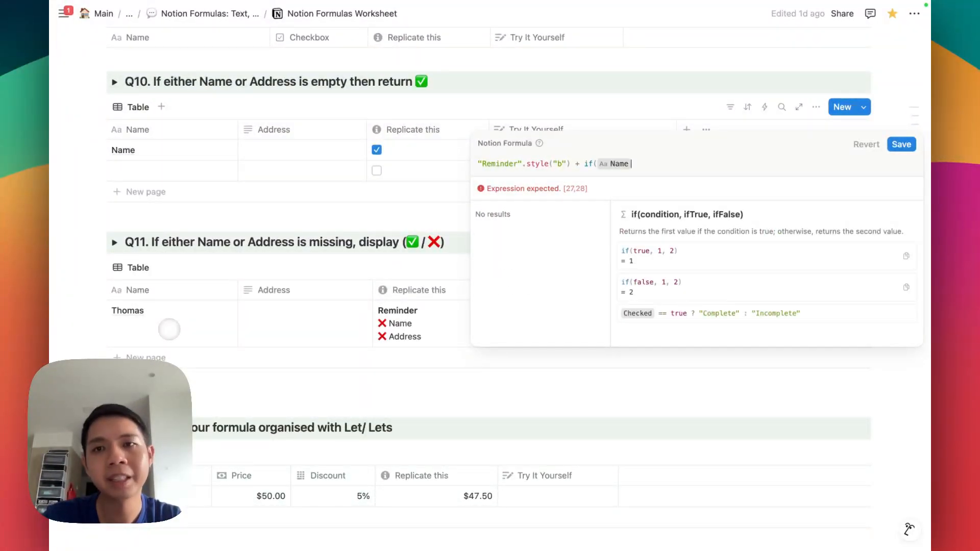
type(".empty")
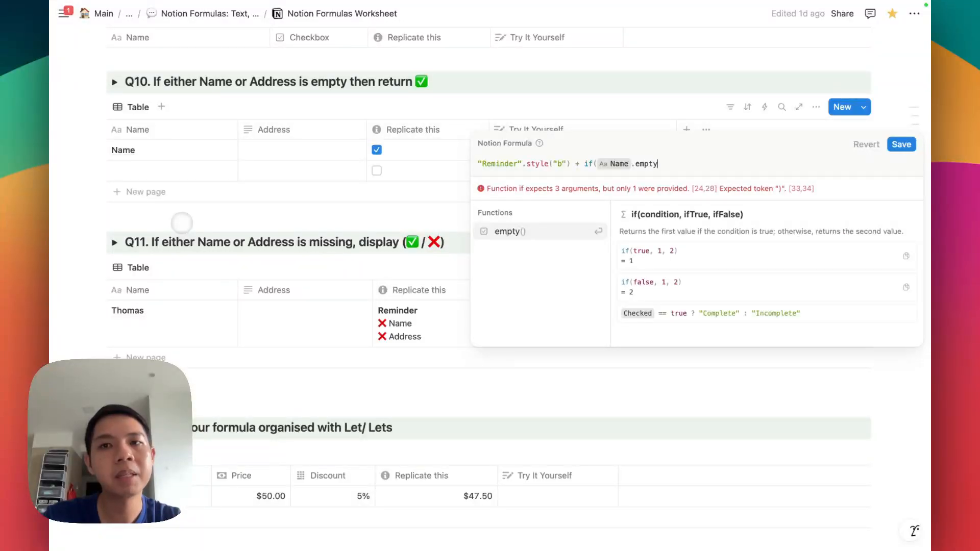
key("Return")
Make the if() return "❌" when Name is empty and "✅" otherwise, and apply the Q11 formula.
type(", \"")
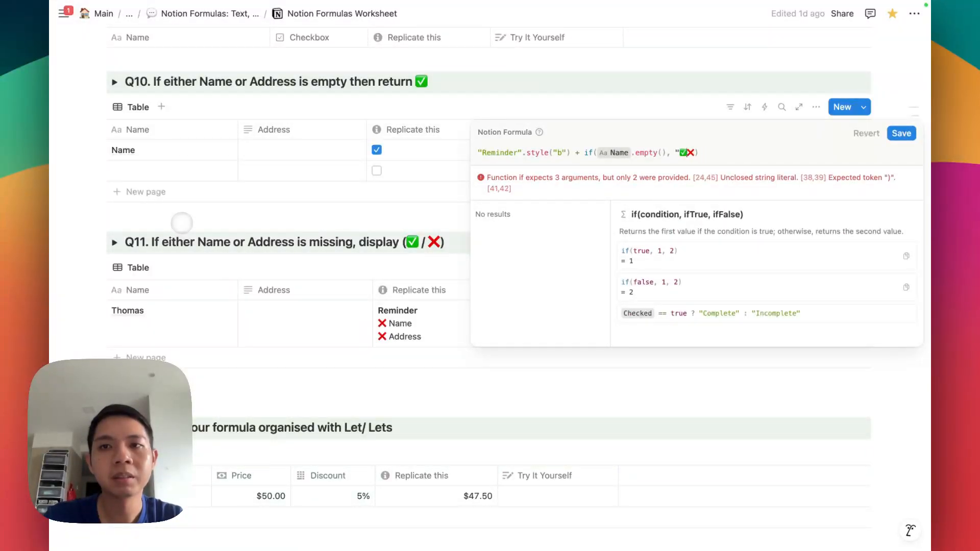
type("❌")
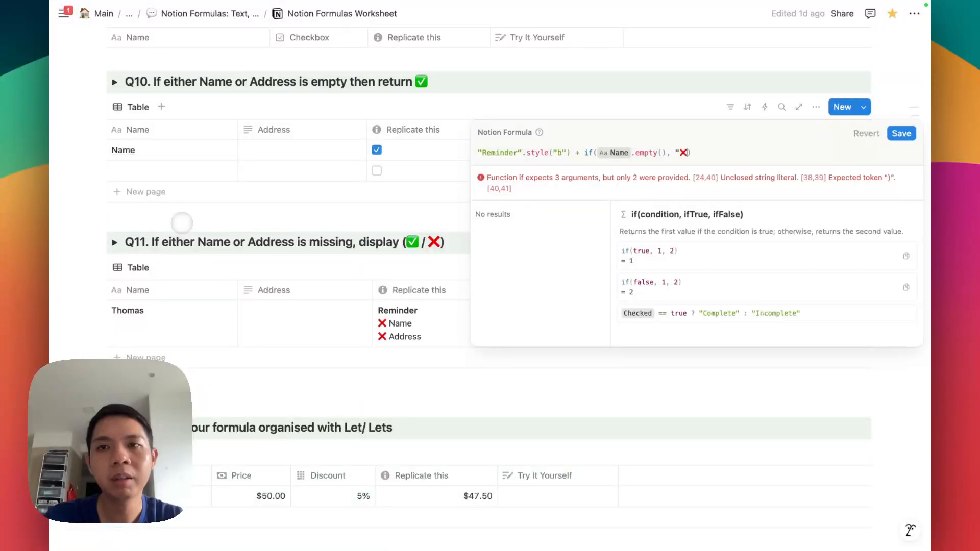
type("\", \"✅ / ❌")
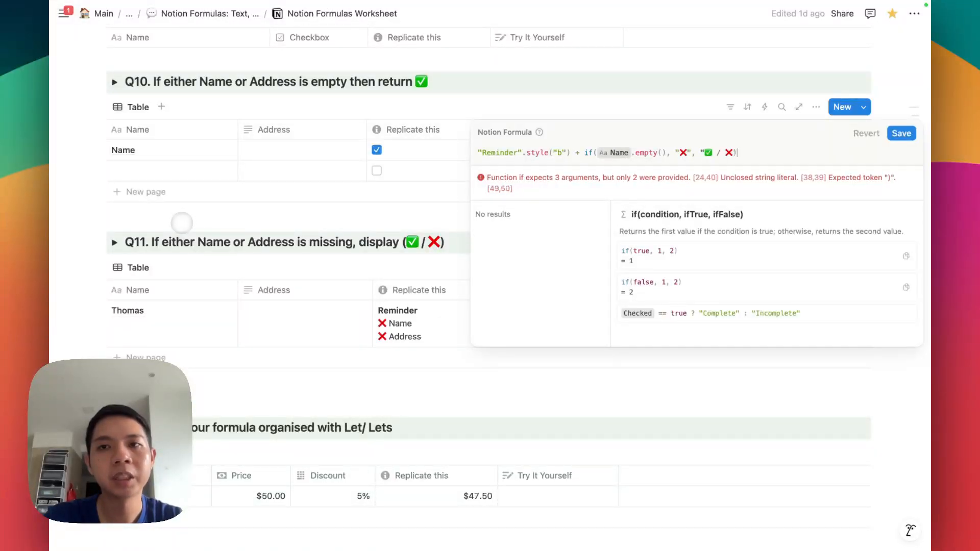
key("BackSpace")
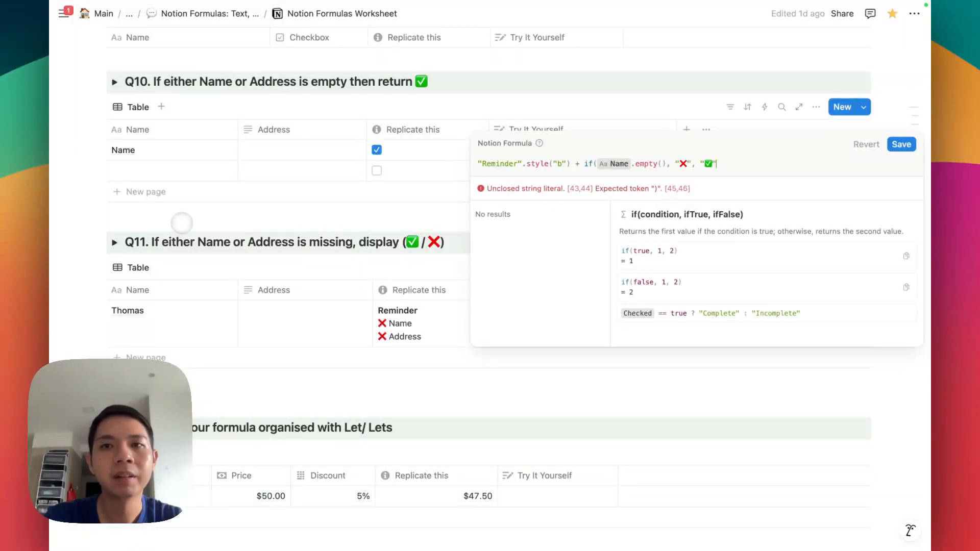
type(")")
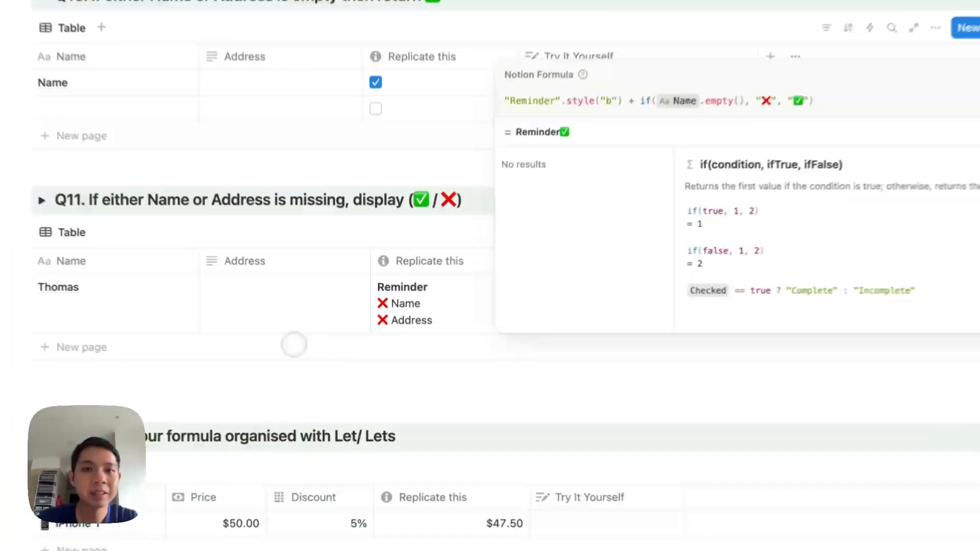
left_click(323, 349)
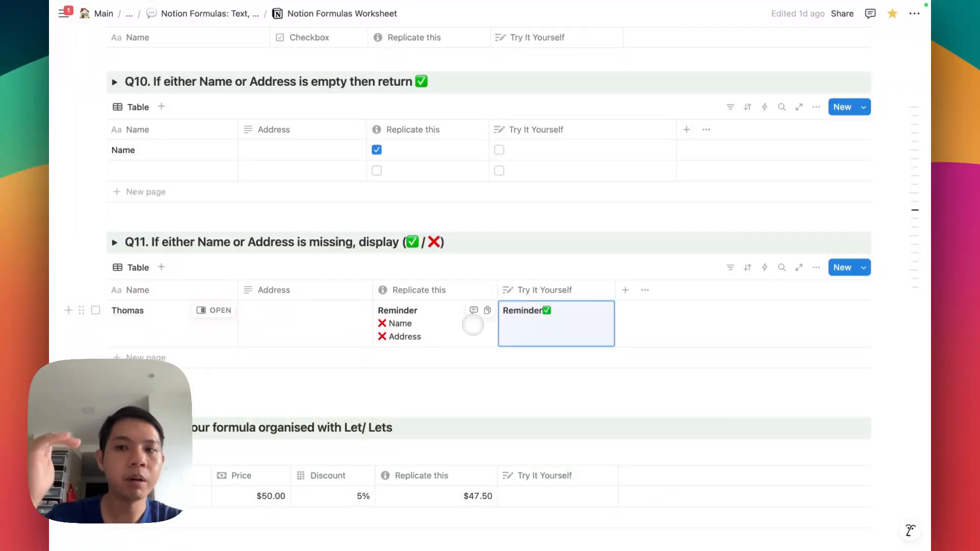
Insert "\n" + before the if() in the Q11 formula, put the if() on its own line, and apply the formula.
left_click(516, 322)
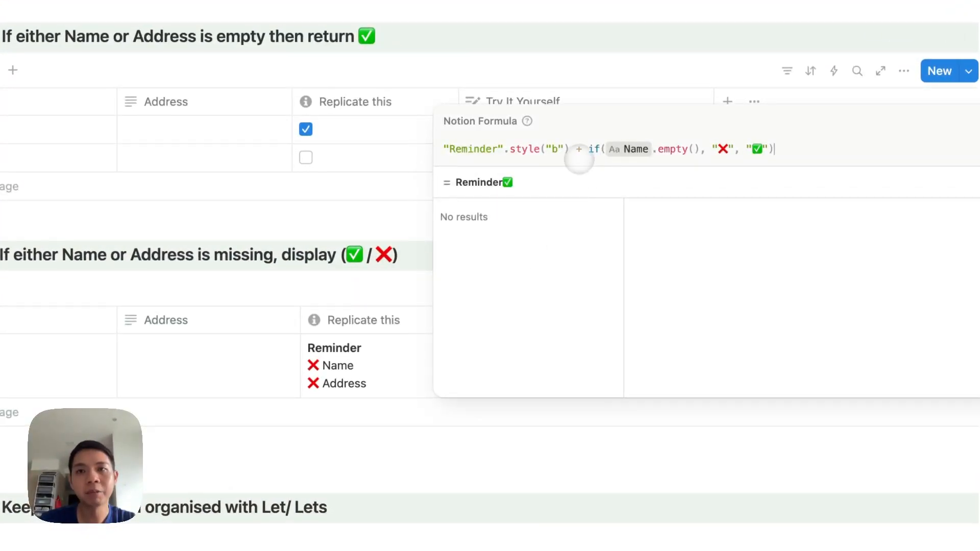
left_click(581, 149)
type("\"")
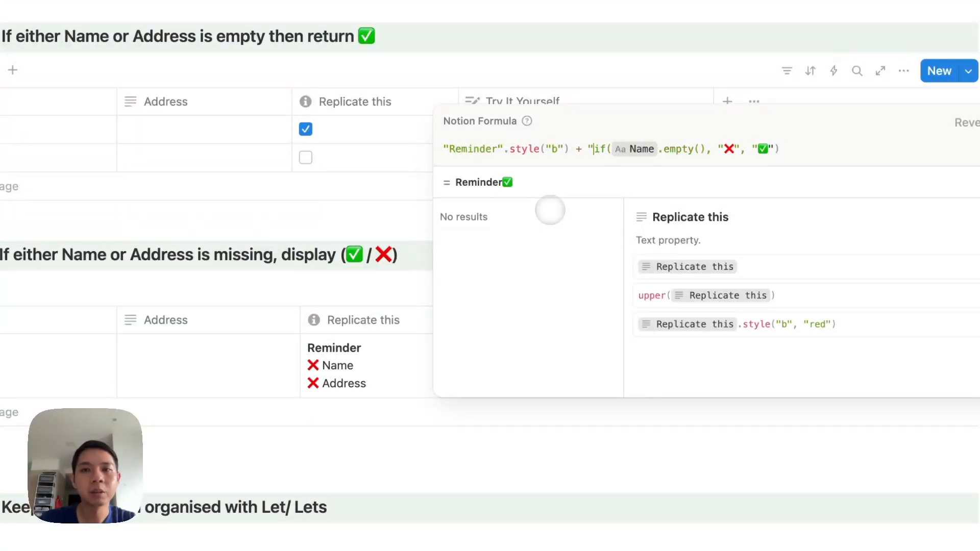
type("\\n\" +")
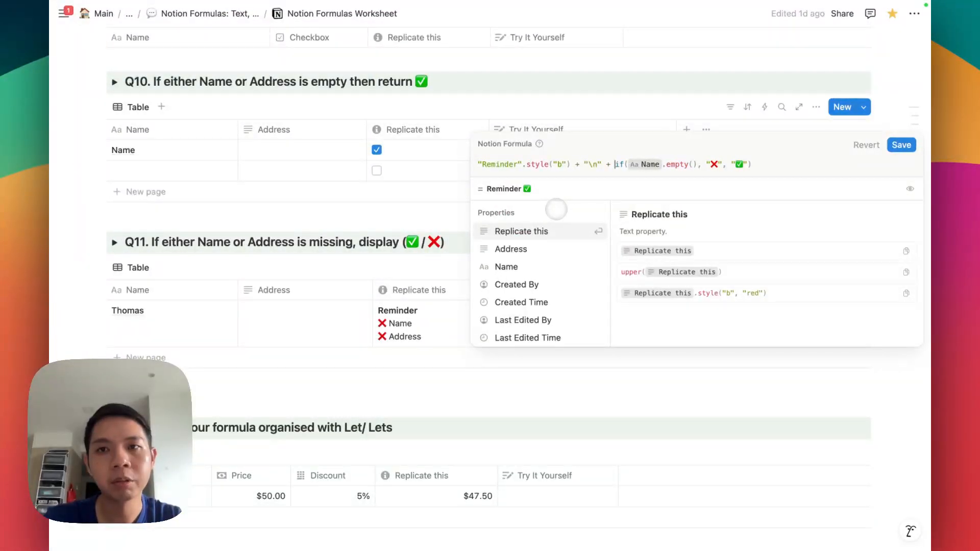
key("shift+Return")
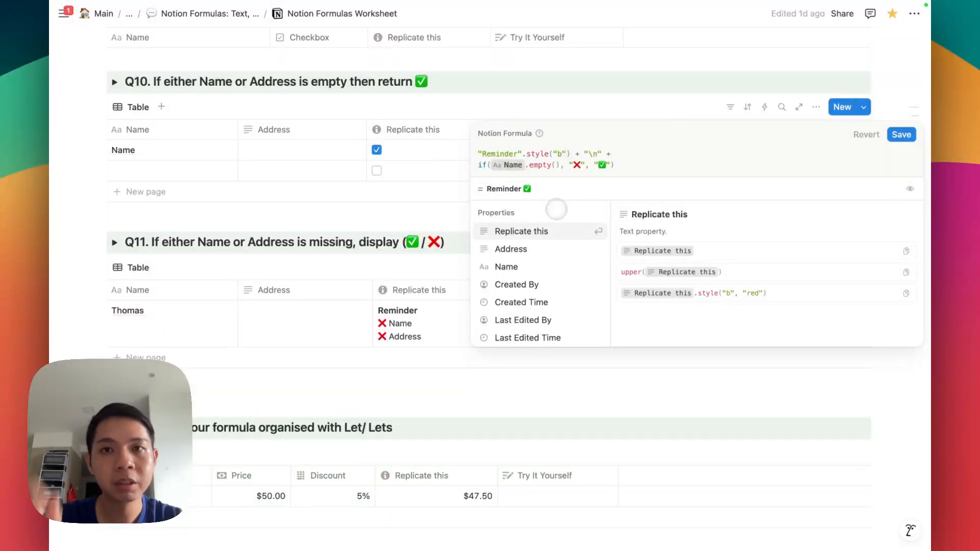
key("BackSpace")
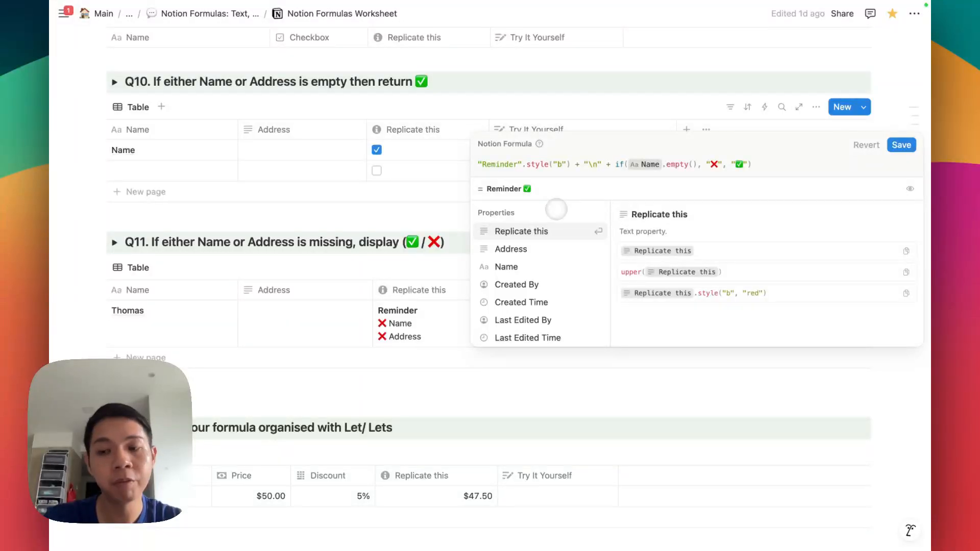
key("shift+Return")
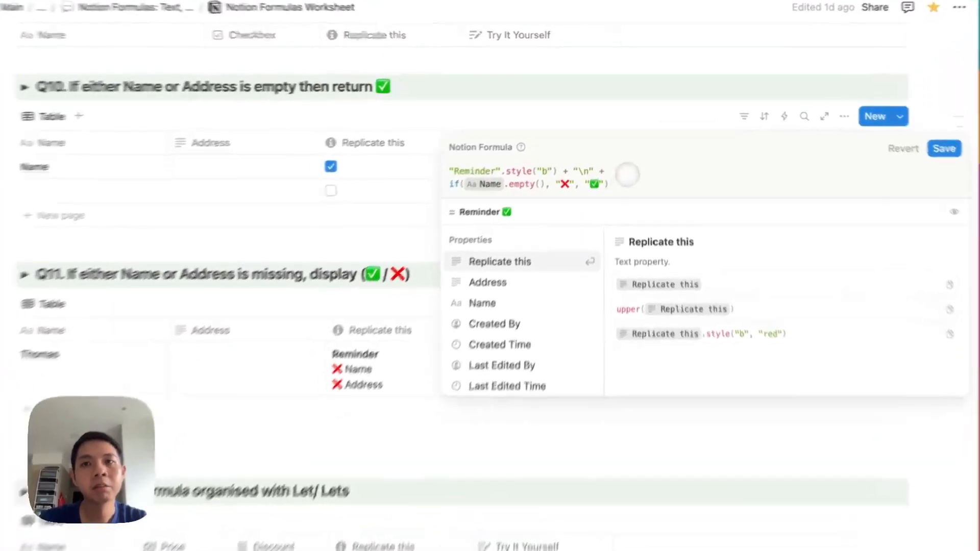
left_click(633, 154)
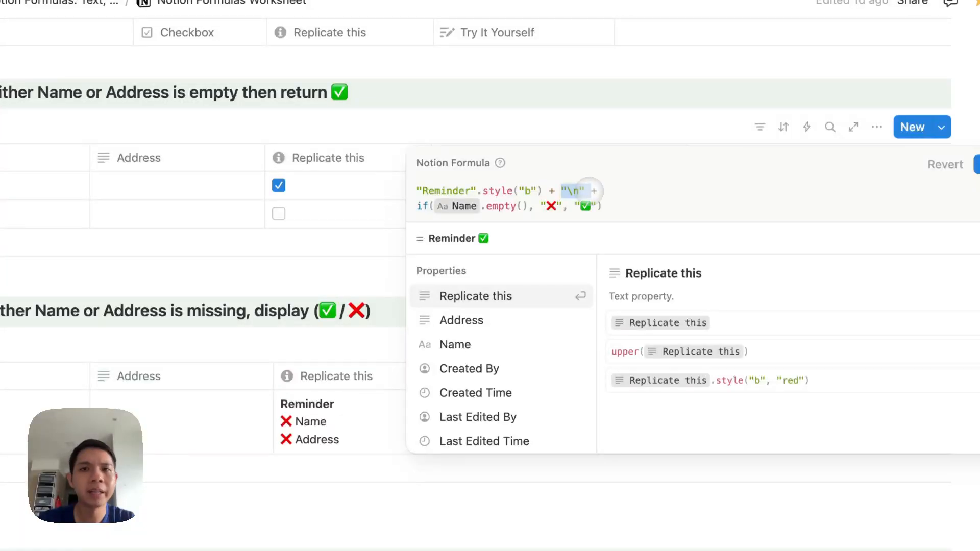
left_click(584, 191)
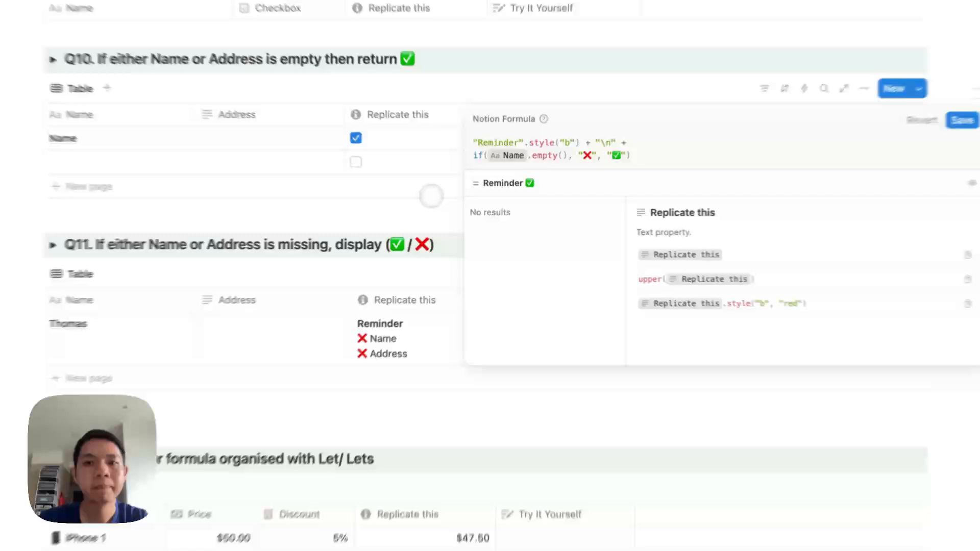
left_click(430, 197)
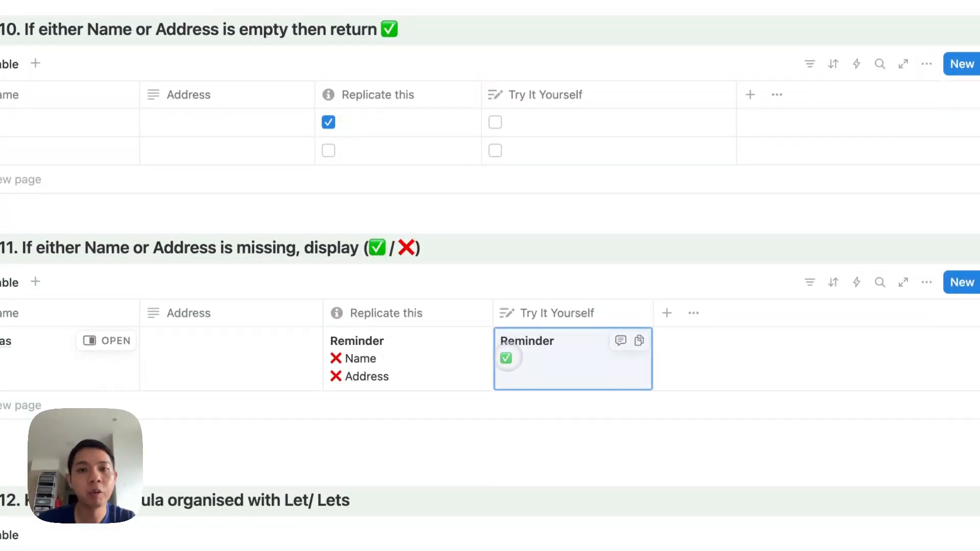
Append + " Name" after the if() in the Q11 formula, apply it, and reopen the formula for editing.
left_click(517, 359)
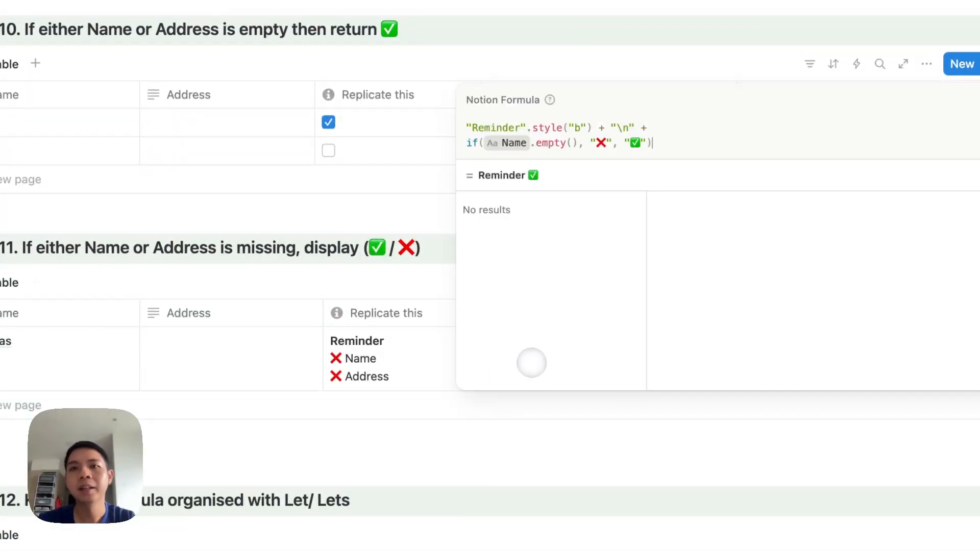
type("+ \"Name\"")
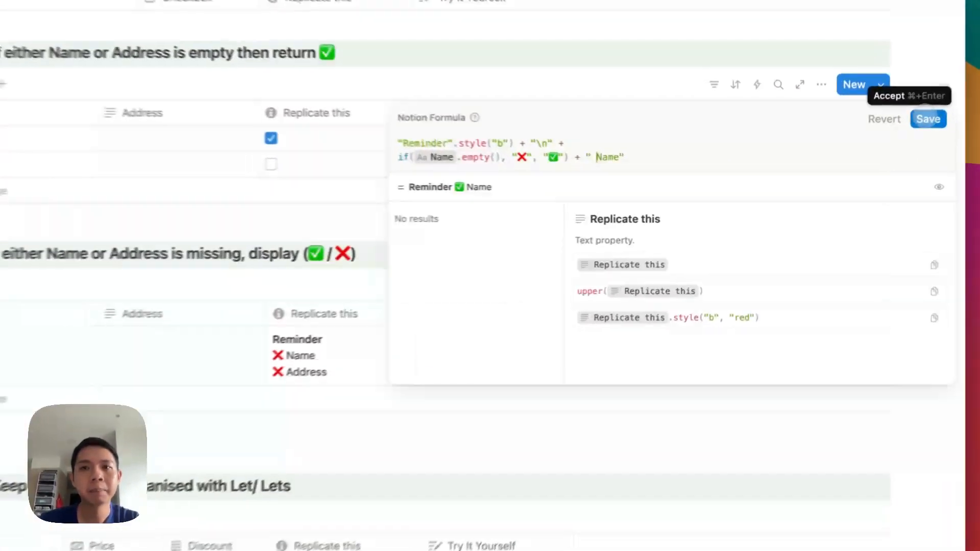
left_click(902, 134)
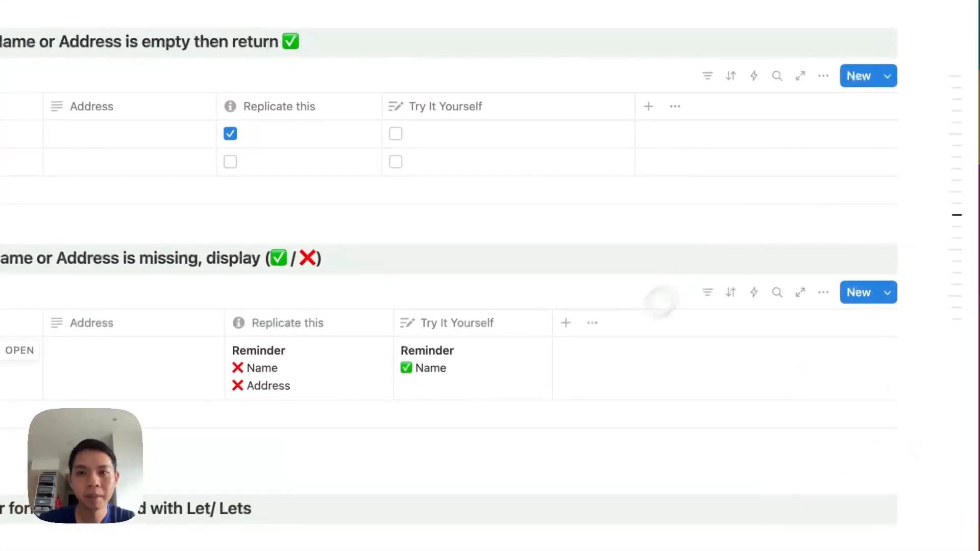
left_click(526, 368)
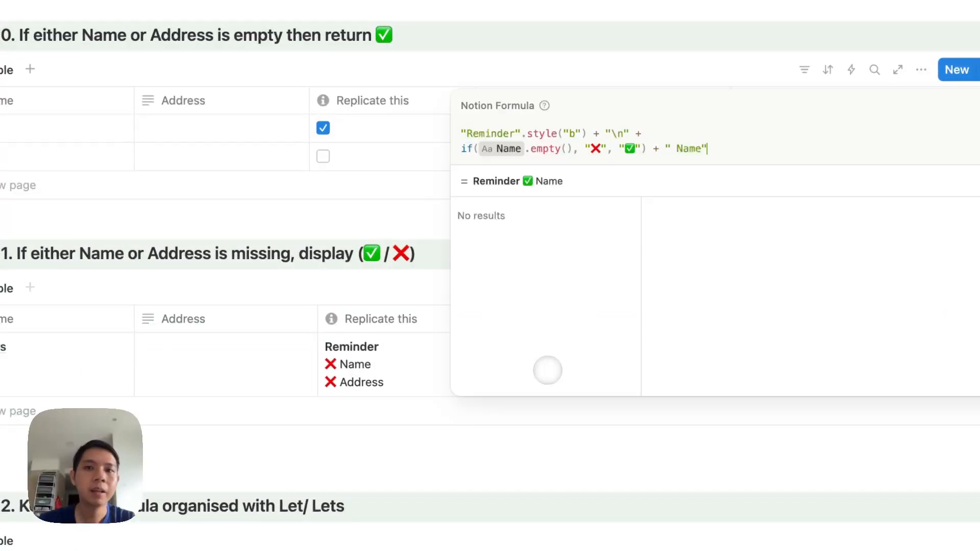
left_click(666, 131)
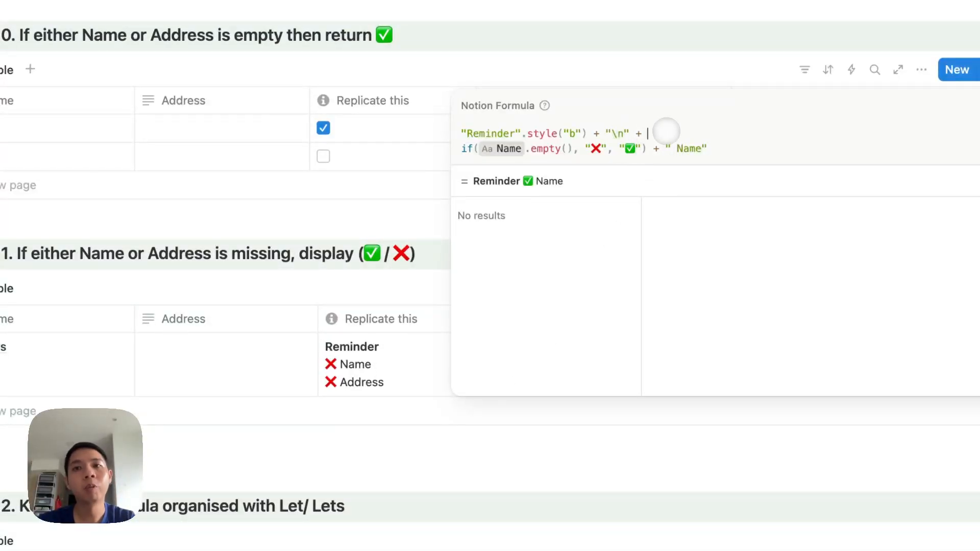
key("shift+Return")
key("shift+Return")
key("shift+Return")
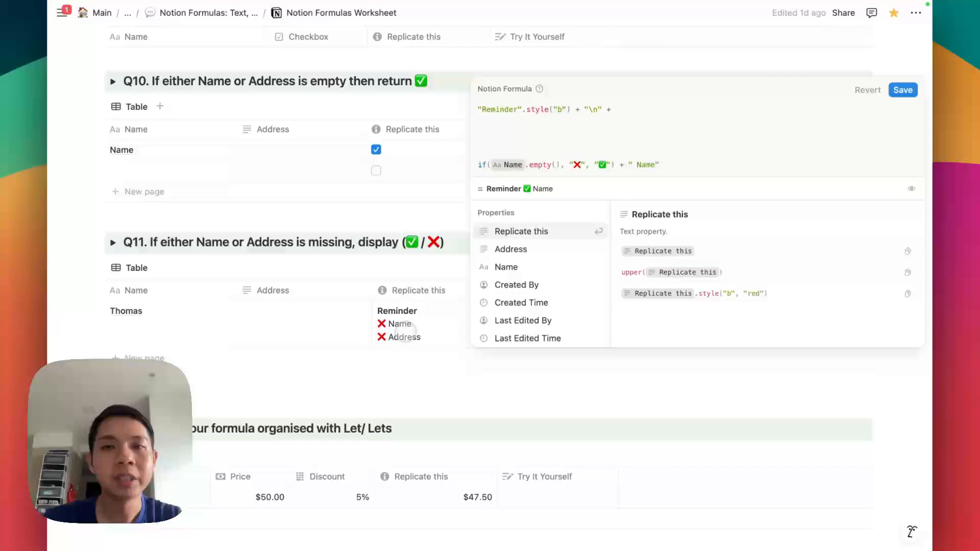
key("BackSpace")
key("BackSpace")
key("BackSpace")
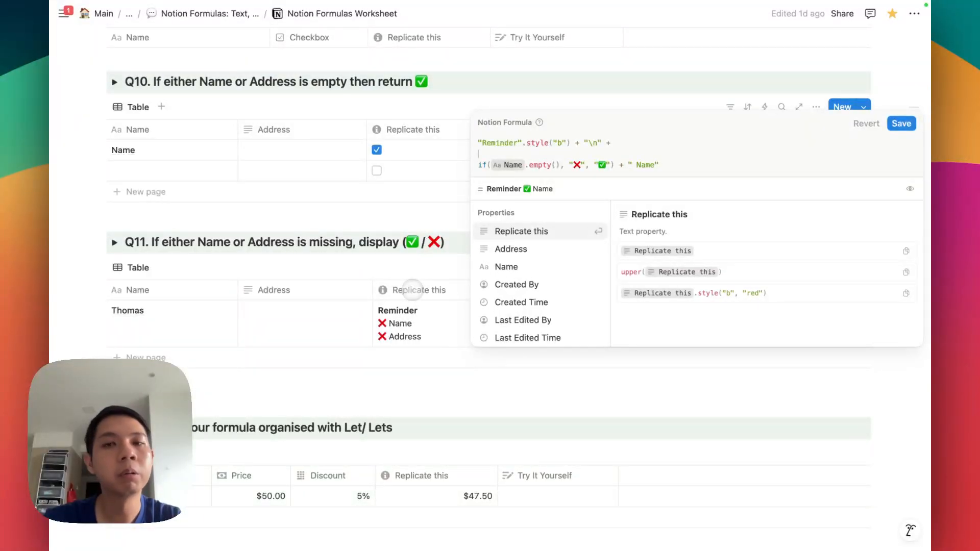
key("BackSpace")
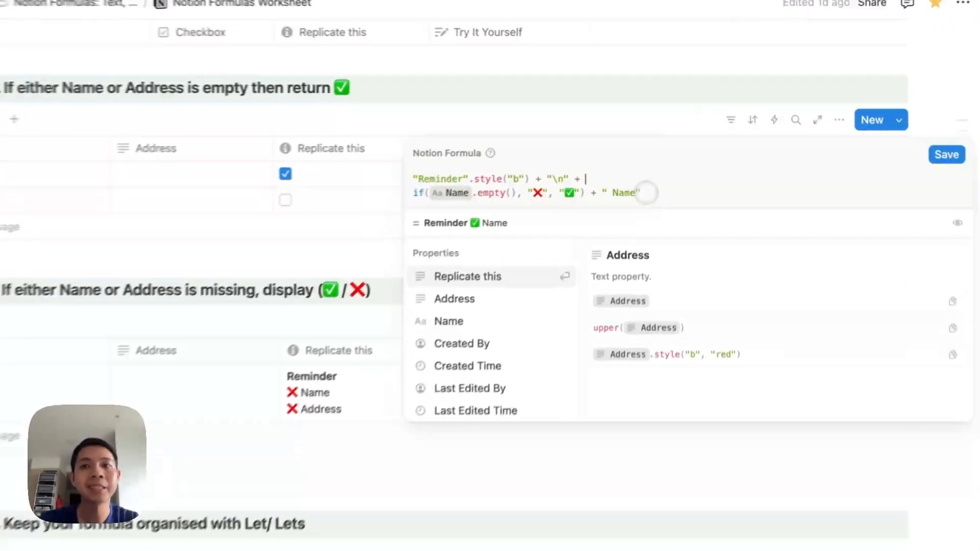
Append + "\n" + after " Name" in the Q11 formula and start a new line.
left_click(663, 164)
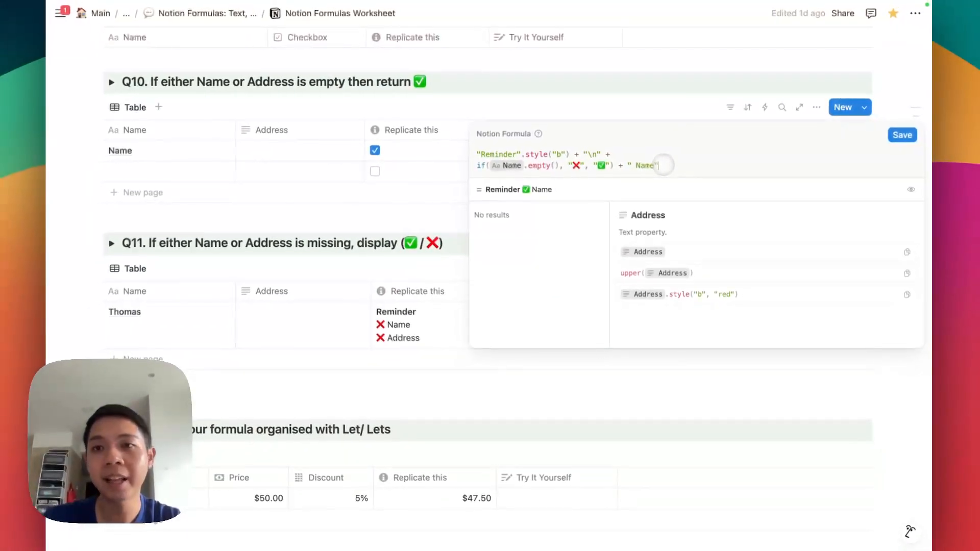
type("+")
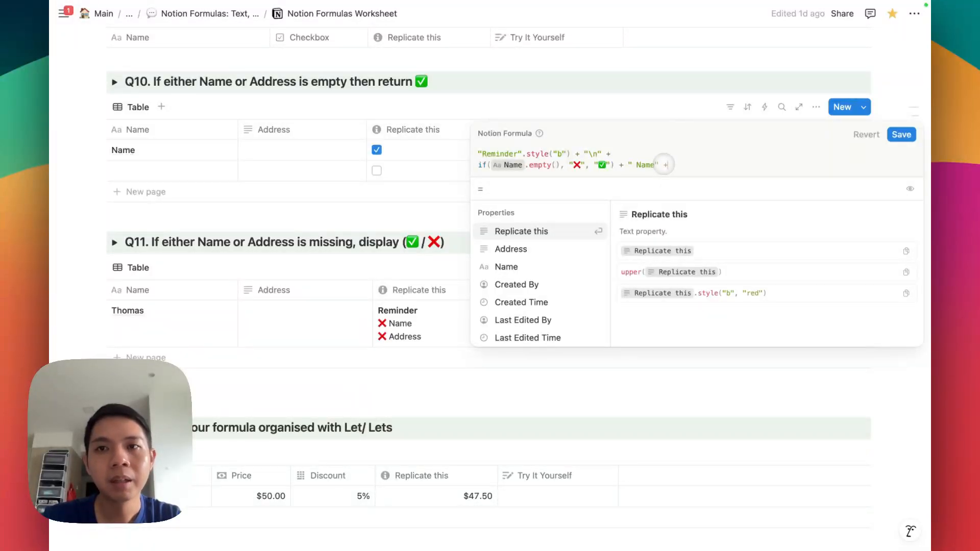
type(" \"\\n\"")
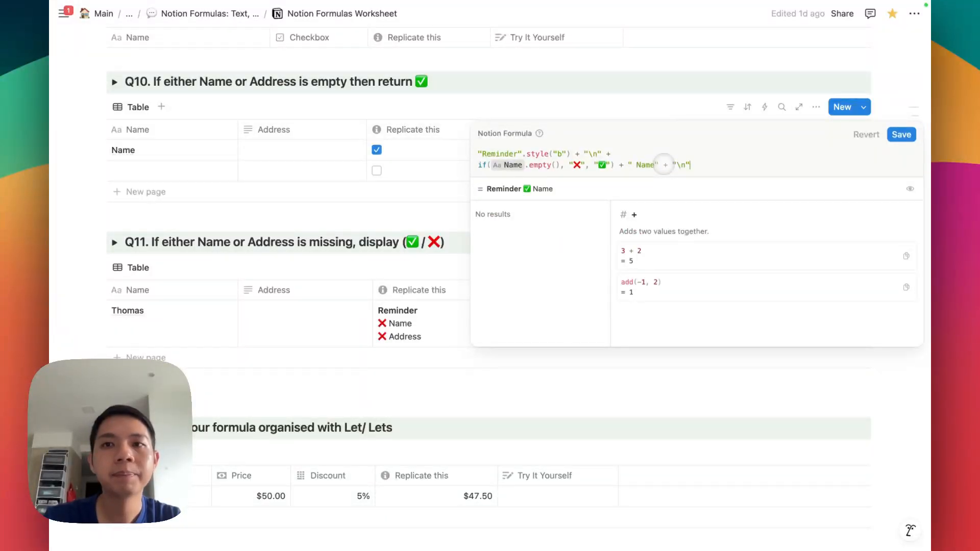
type(" +")
key("shift+Return")
Begin a second if() on the new line with the Address property's empty() as its condition.
type("if(")
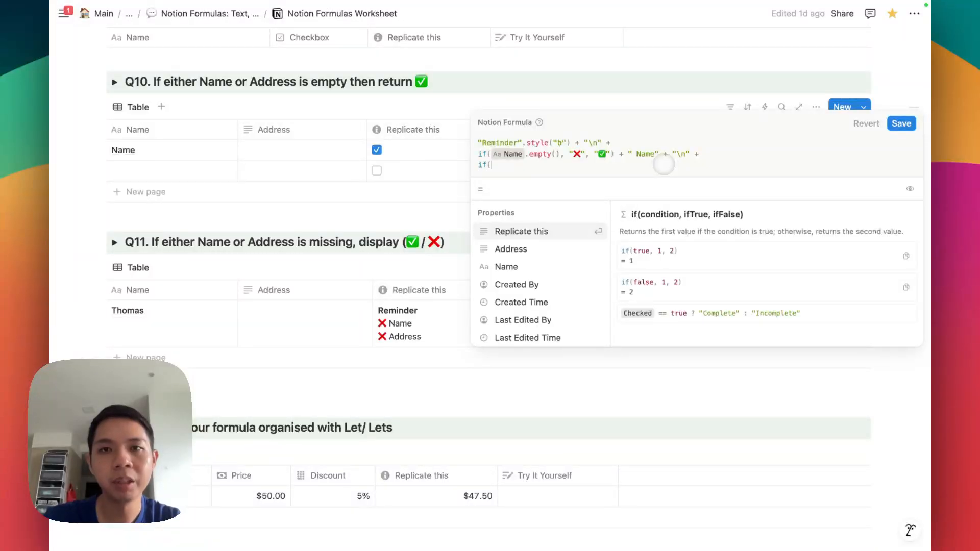
type("add")
key("Return")
type(".emp")
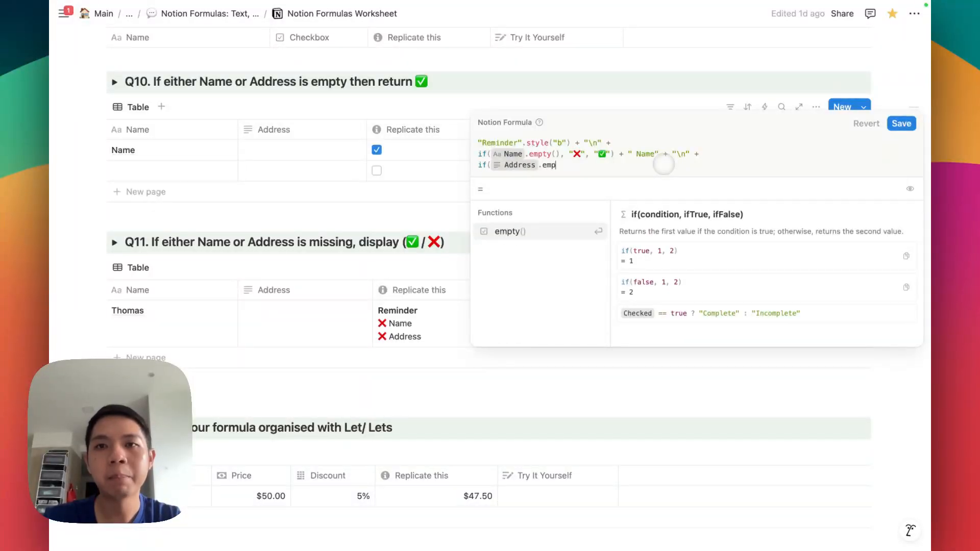
type("ty(),")
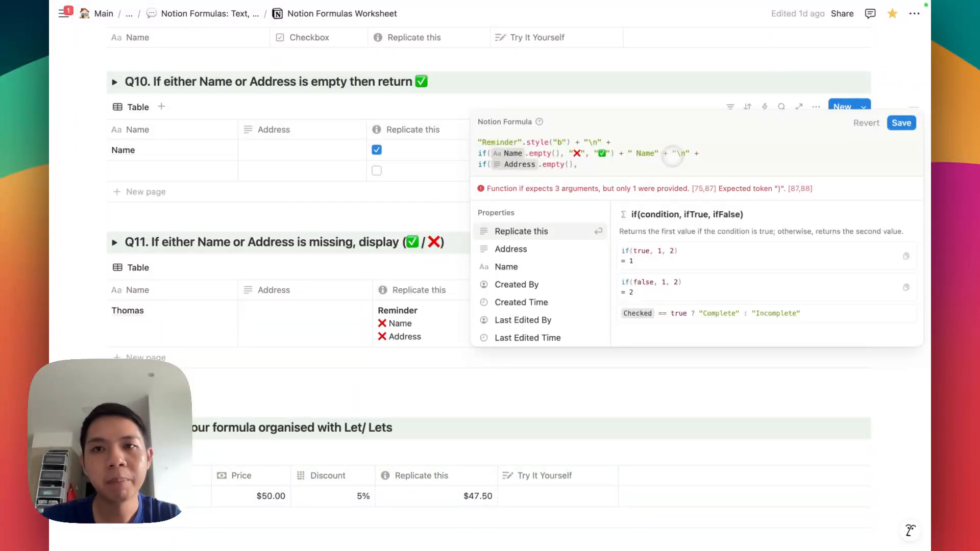
Copy the "❌", "✅" results from the Name if() into the Address if().
left_click_drag(569, 154, 615, 154)
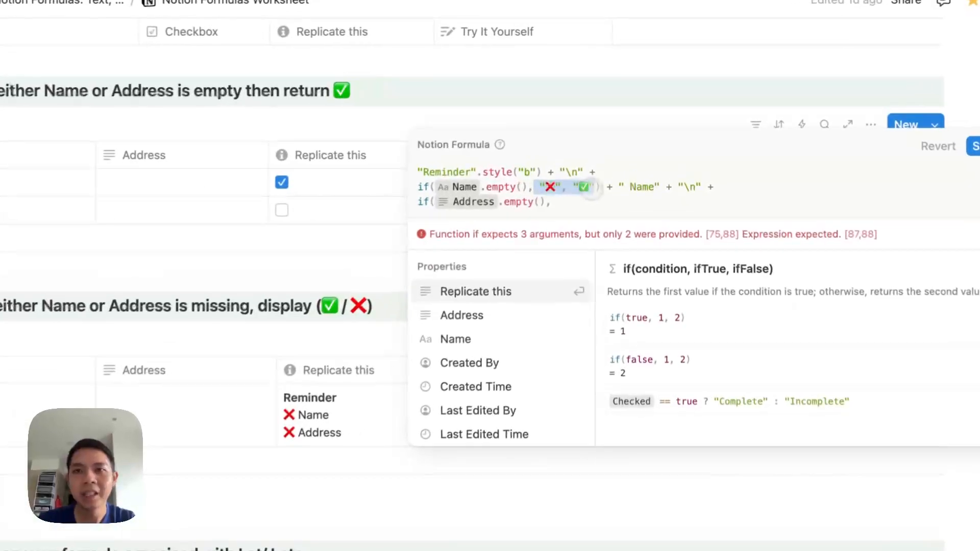
key("ctrl+c")
left_click(559, 212)
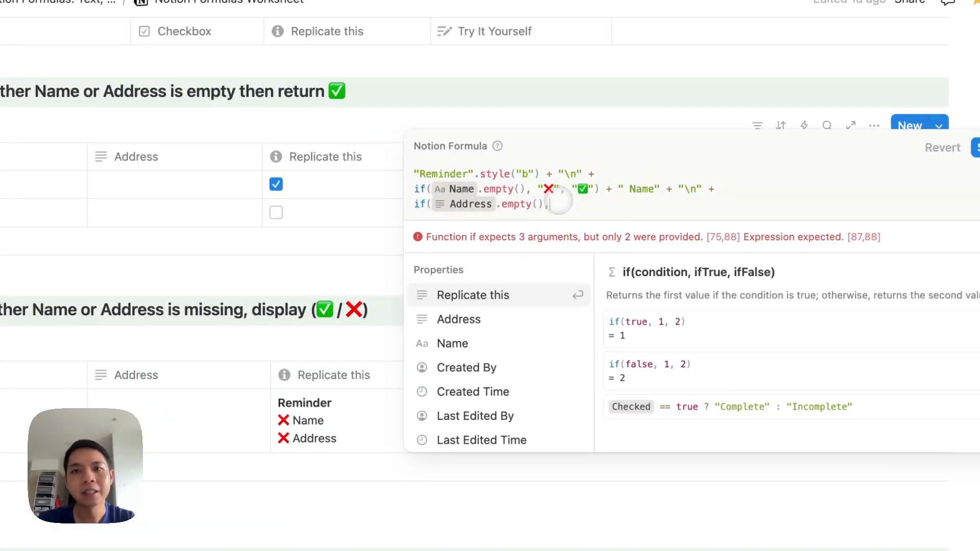
key("ctrl+v")
Append + " Address" after the second if() and apply the Q11 formula.
type("+ \"A")
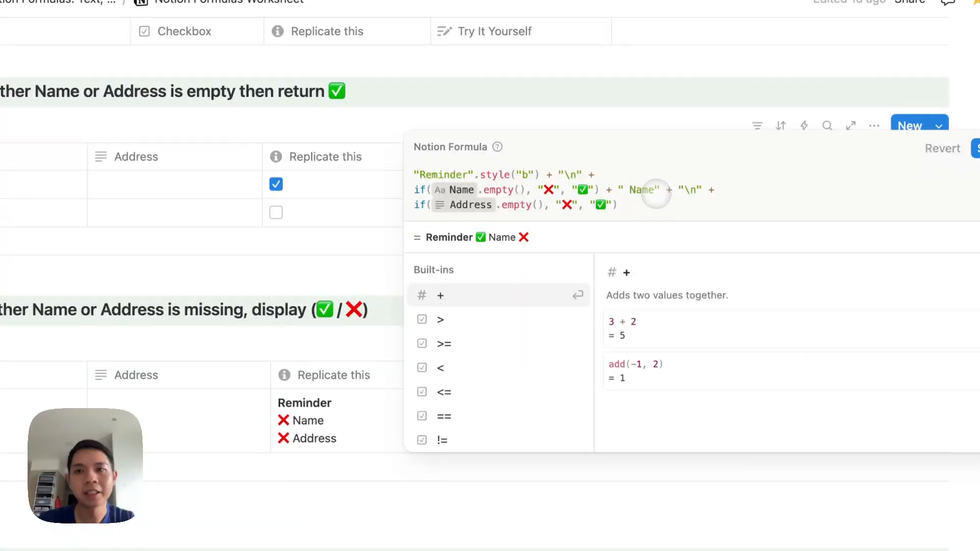
type("ddress\")")
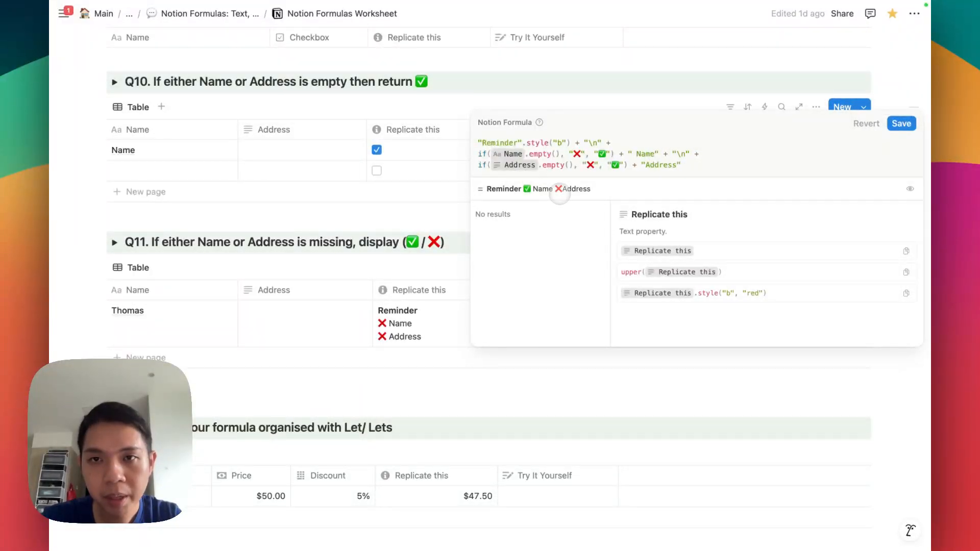
left_click(646, 167)
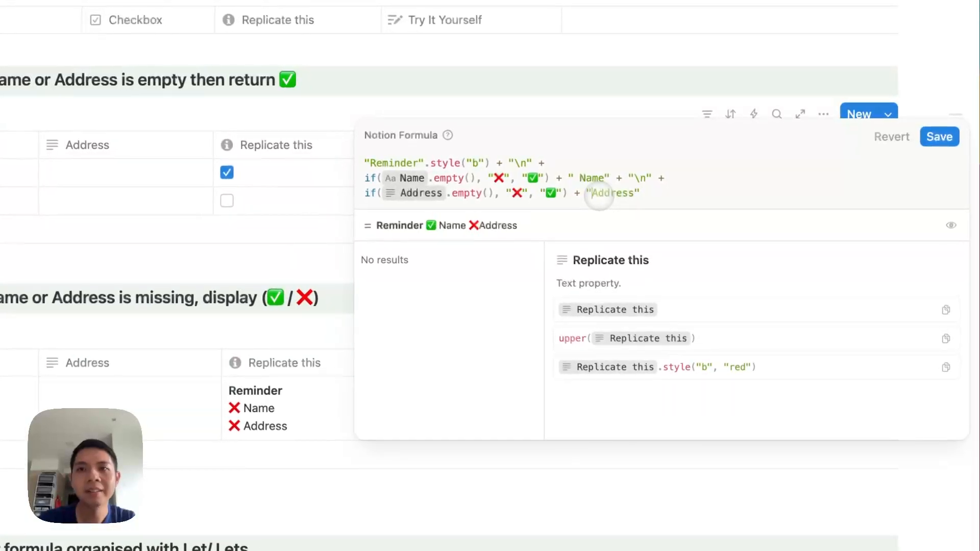
left_click(940, 139)
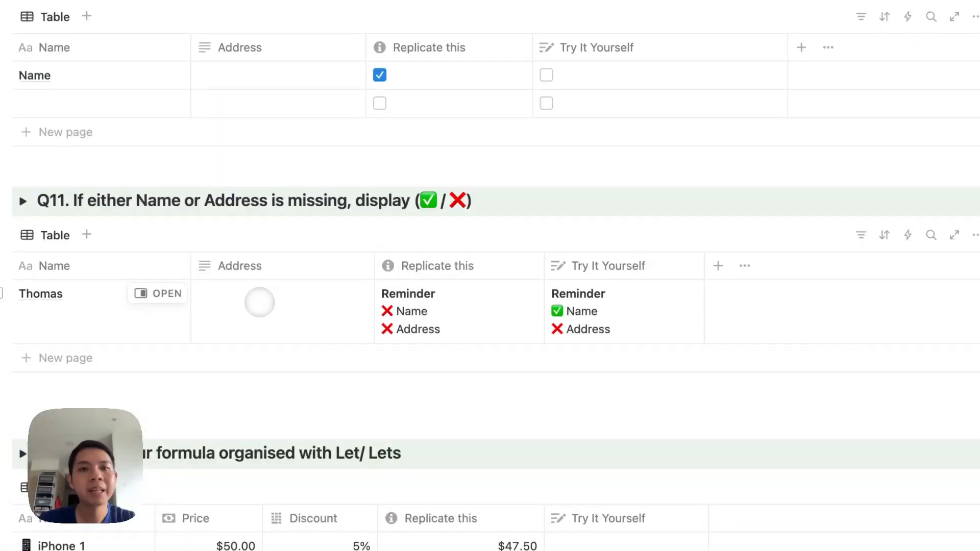
Test the Q11 formula by entering kasdkas as the row's Address, and clear the cell again.
left_click(259, 302)
type("kasdkas")
key("Escape")
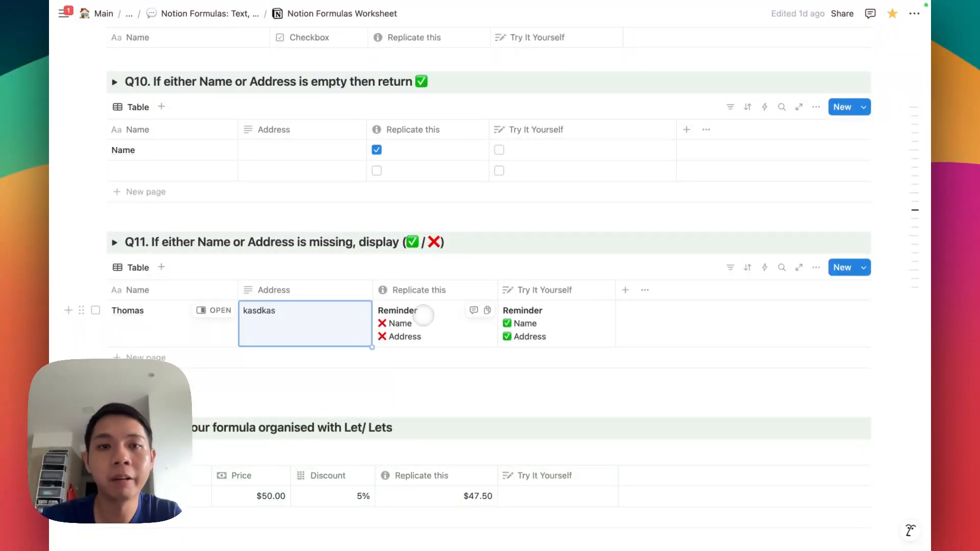
key("BackSpace")
Examine the Q12 price and discount table and its reference let() solution, and collapse the solution again.
scroll(322, 313, "down", 5)
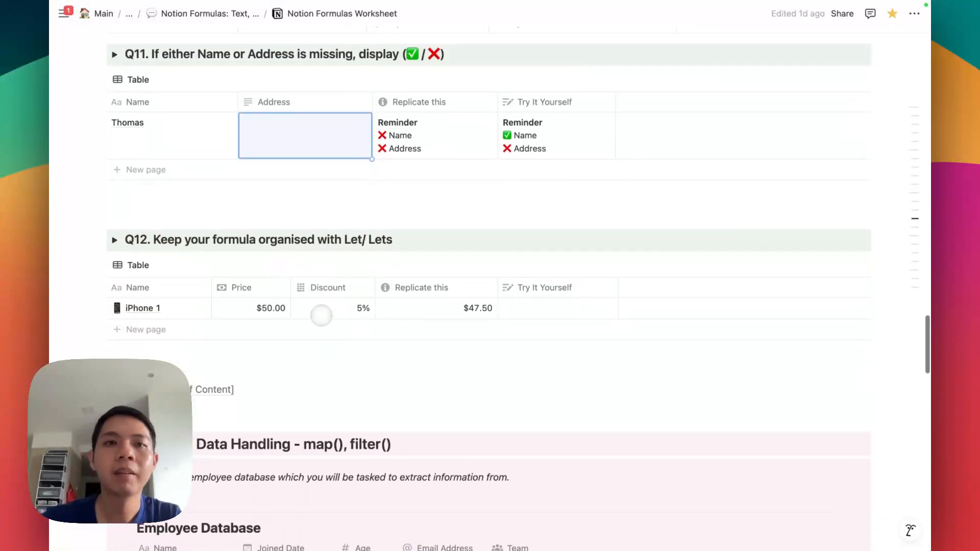
scroll(321, 315, "down", 1)
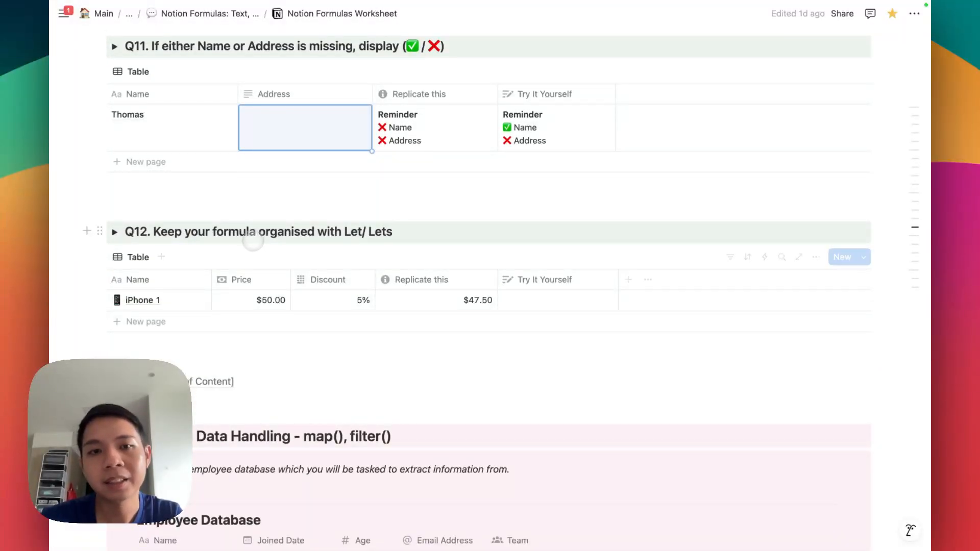
scroll(243, 263, "up", 1)
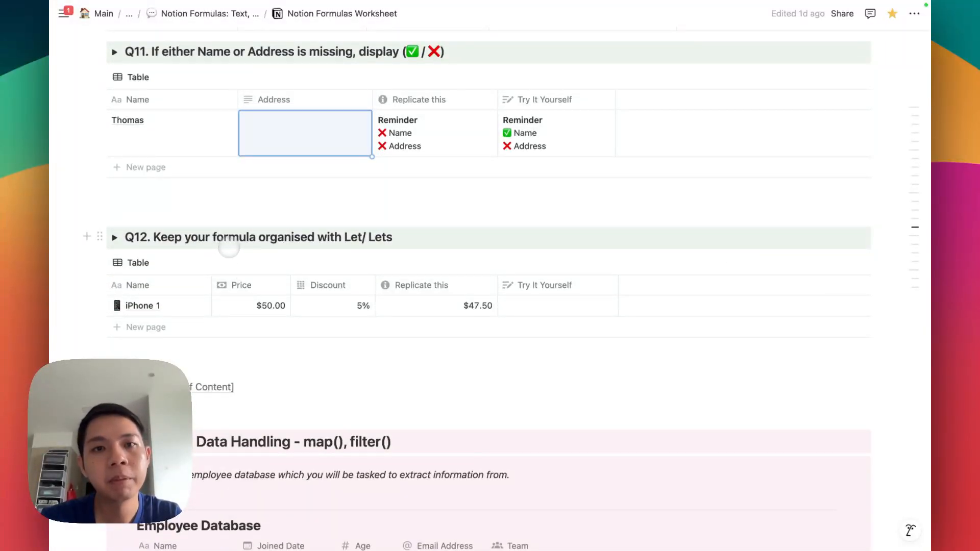
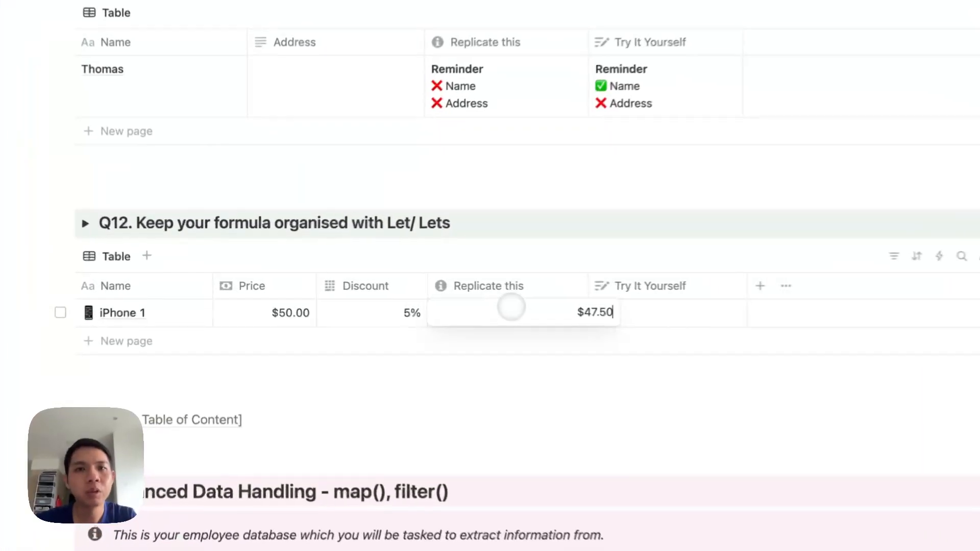
left_click(480, 305)
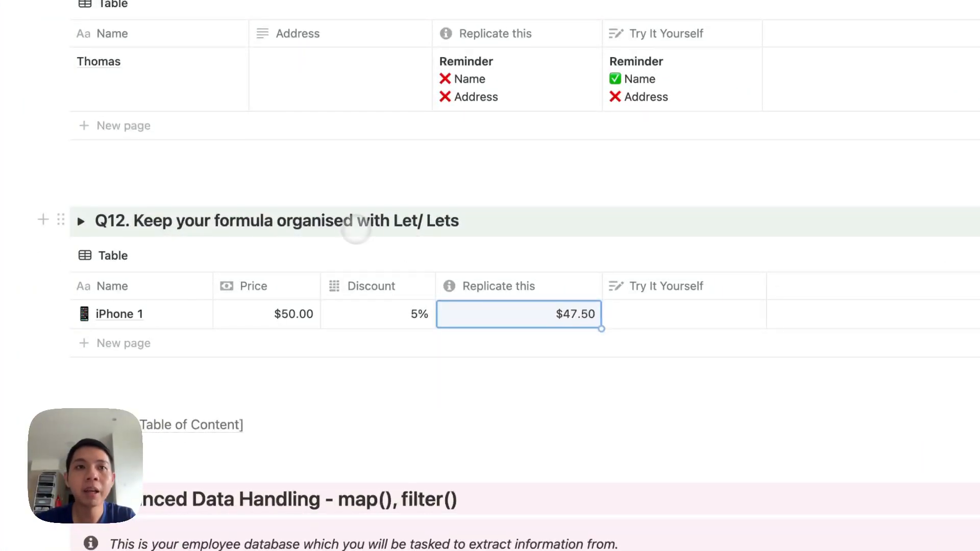
scroll(286, 242, "up", 1)
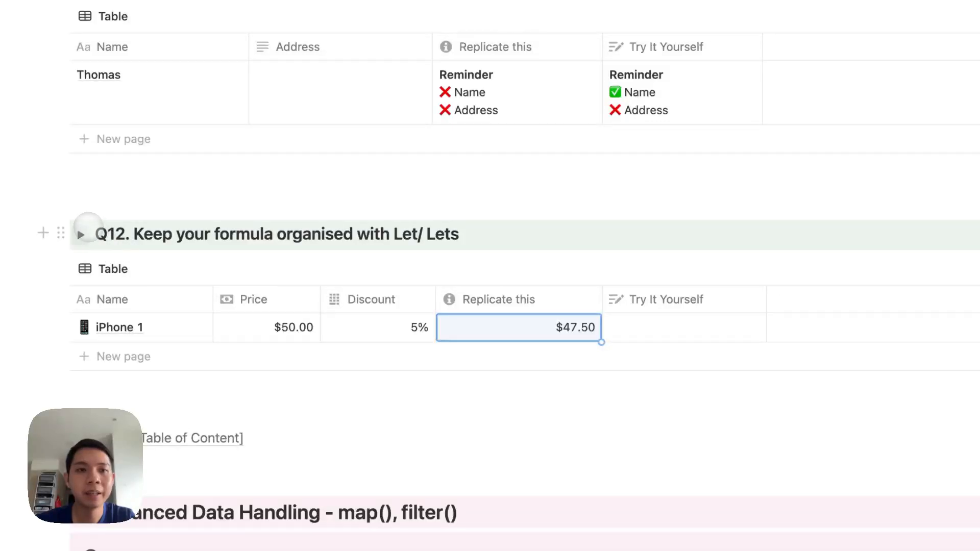
left_click(80, 234)
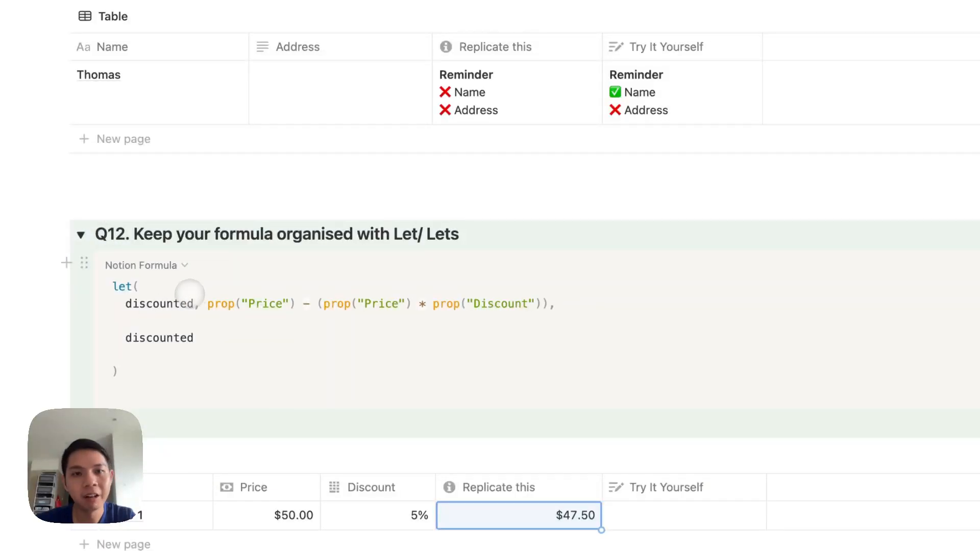
left_click(81, 233)
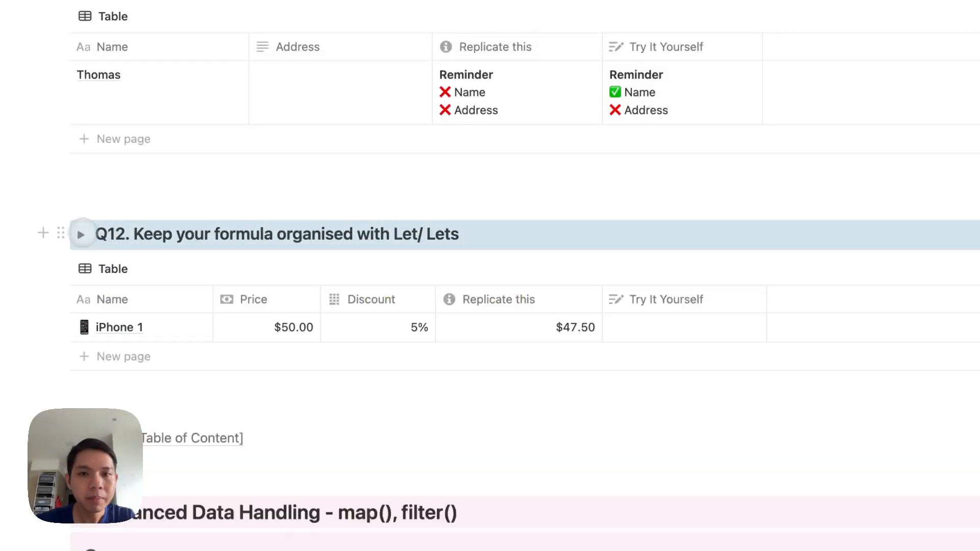
Enter Price * Discount as the formula in the Q12 Try It Yourself column.
left_click(543, 308)
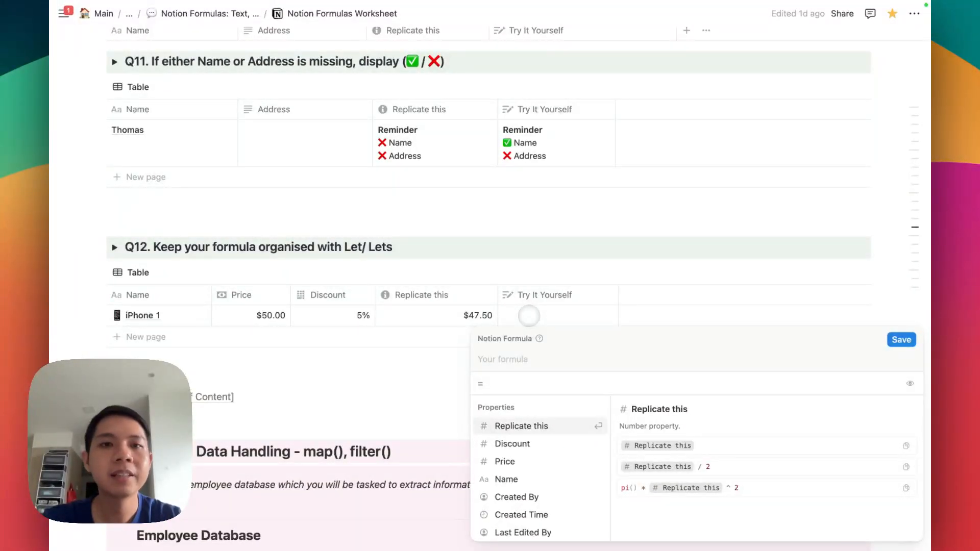
type("price")
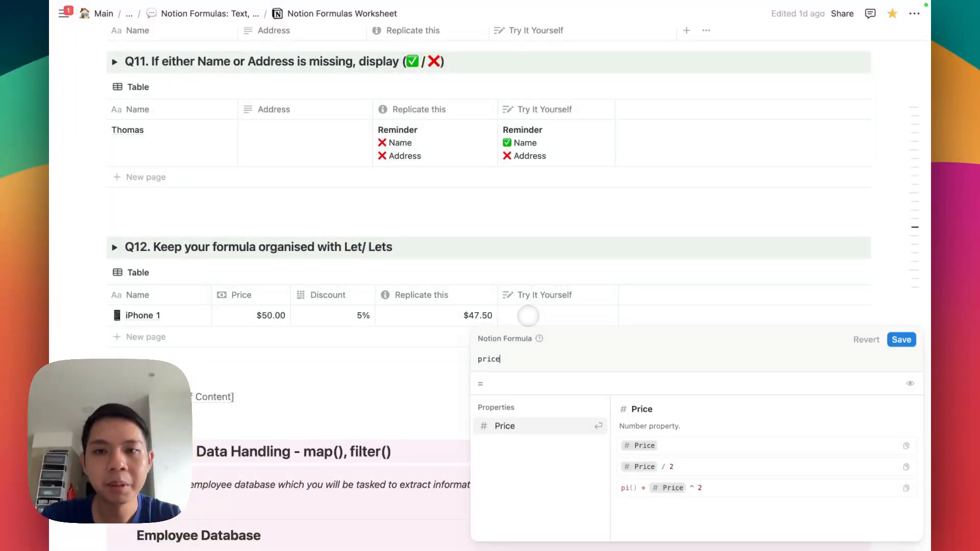
key("Return")
type("* dis")
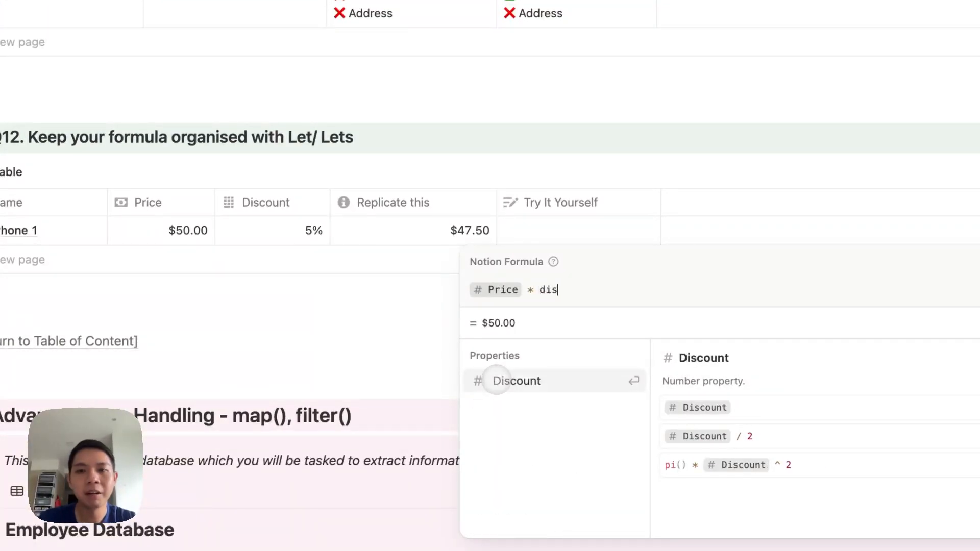
left_click(497, 380)
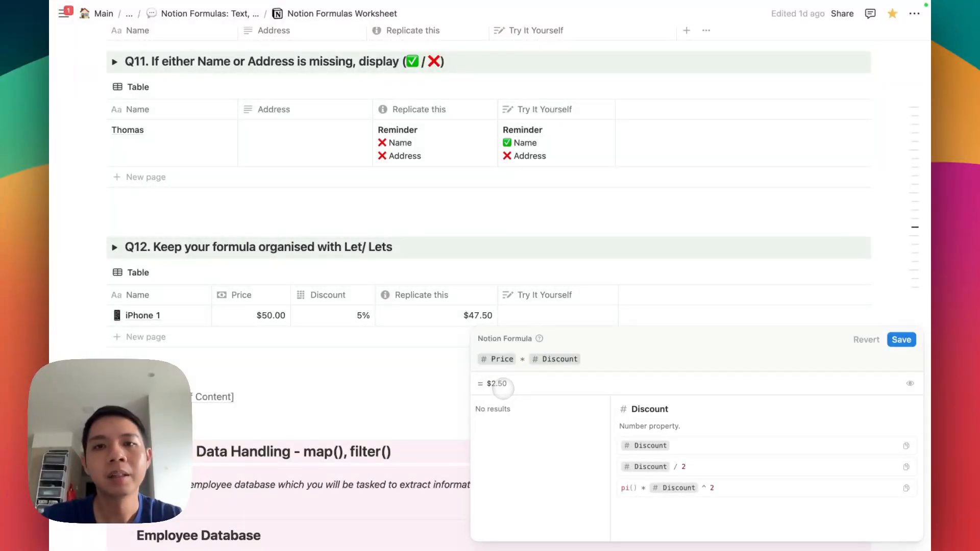
Wrap the Price * Discount expression in the Q12 formula in parentheses.
key("Left")
key("Left")
key("Left")
key("Left")
key("Left")
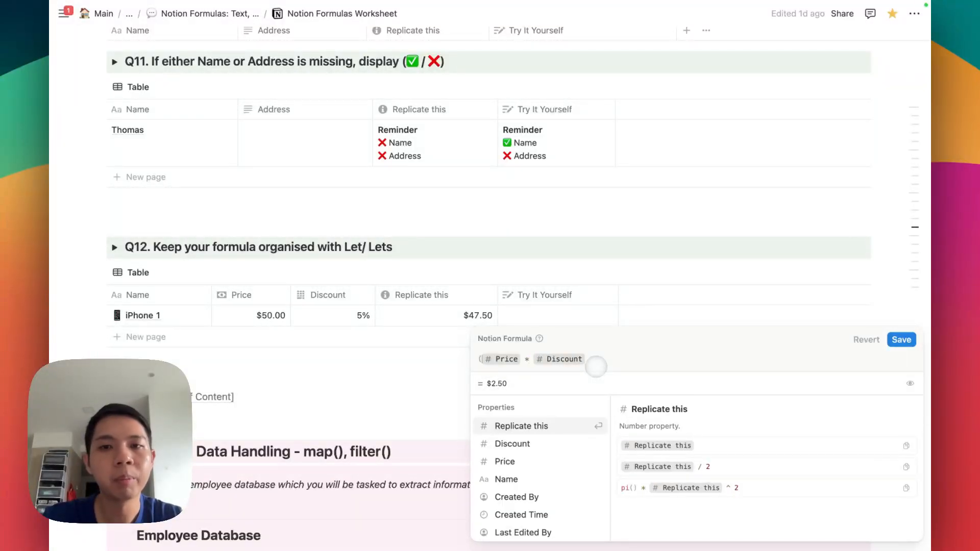
key("Right")
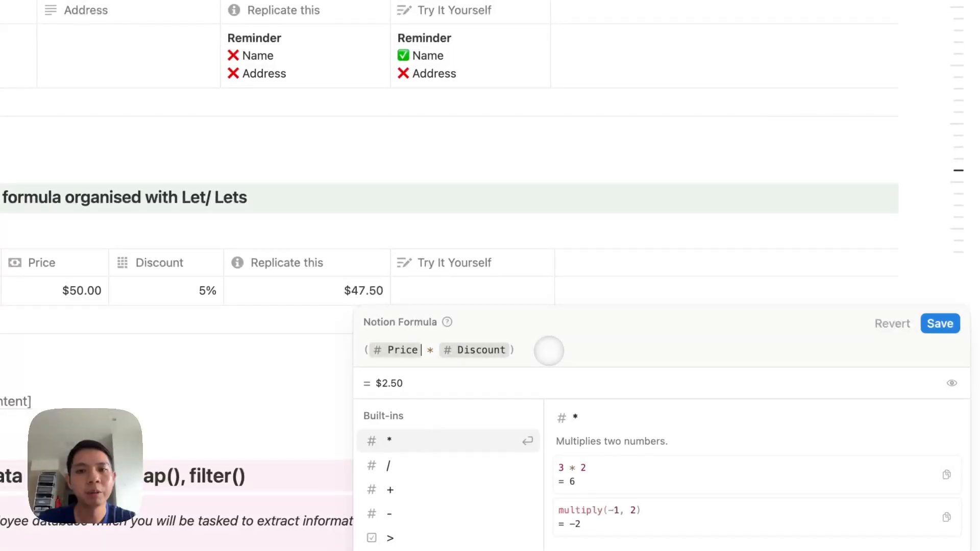
Complete the Q12 formula as Price - (Price * Discount) and save it.
key("Left")
key("Left")
type("pr")
key("Return")
type("-")
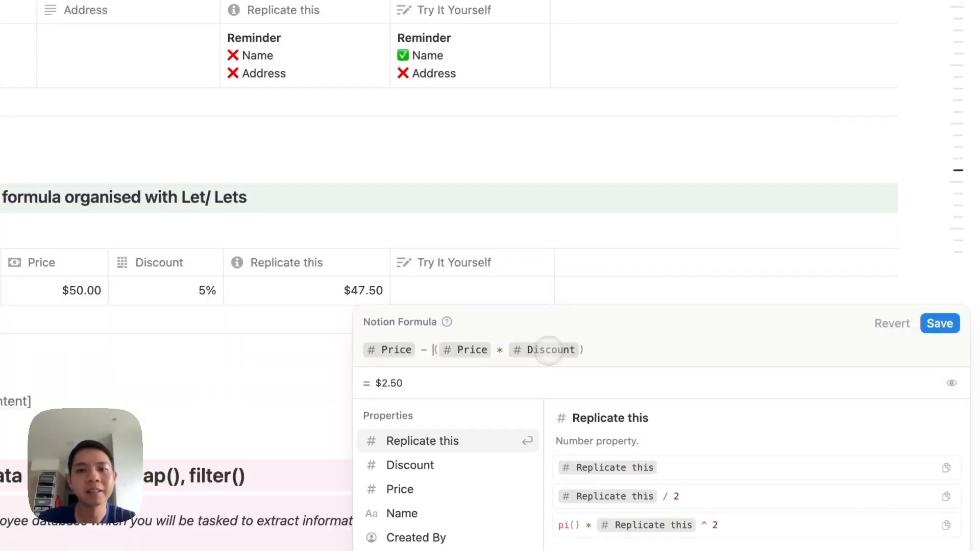
left_click(940, 324)
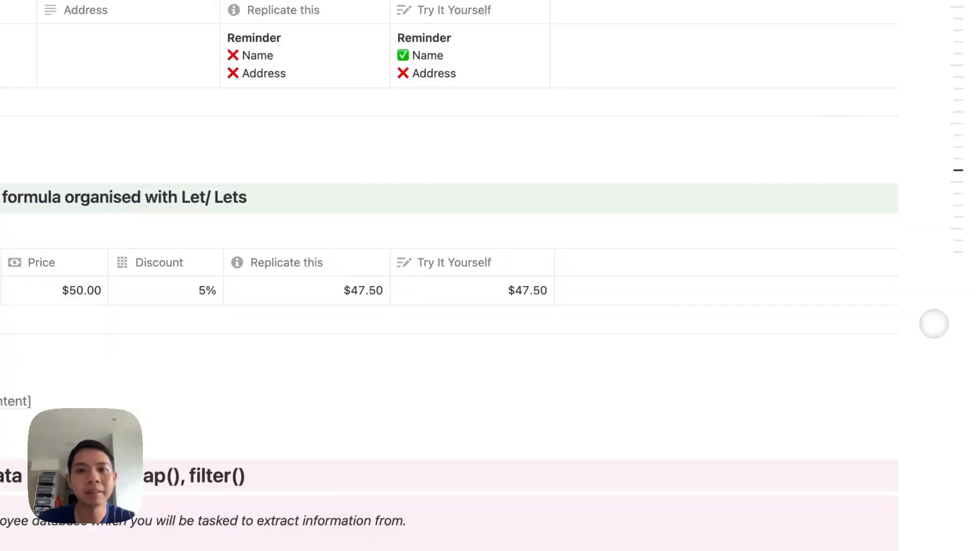
Reopen the Q12 Try It Yourself formula, copy the whole expression, and clear it from the editor.
left_click(590, 294)
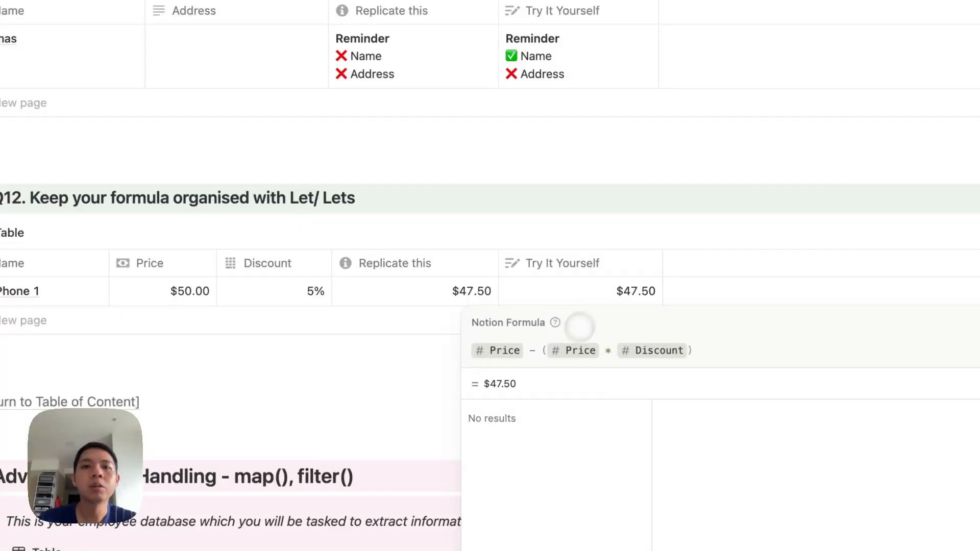
left_click(535, 353)
key("Left")
key("Left")
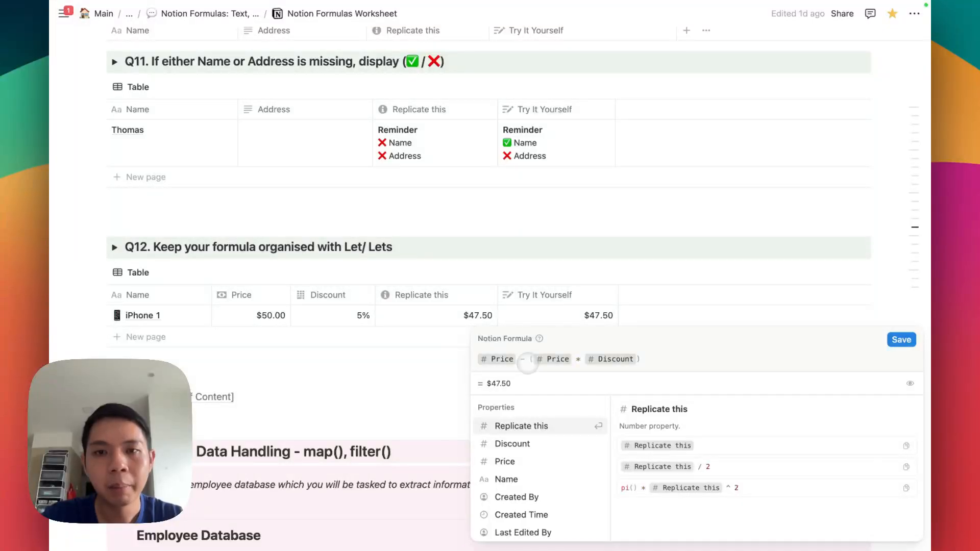
key("super+a")
key("super+c")
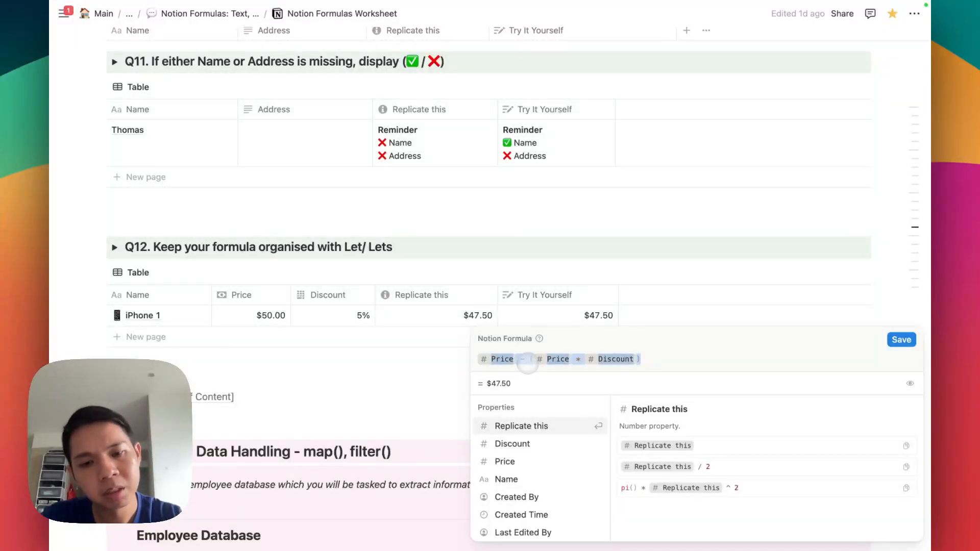
key("BackSpace")
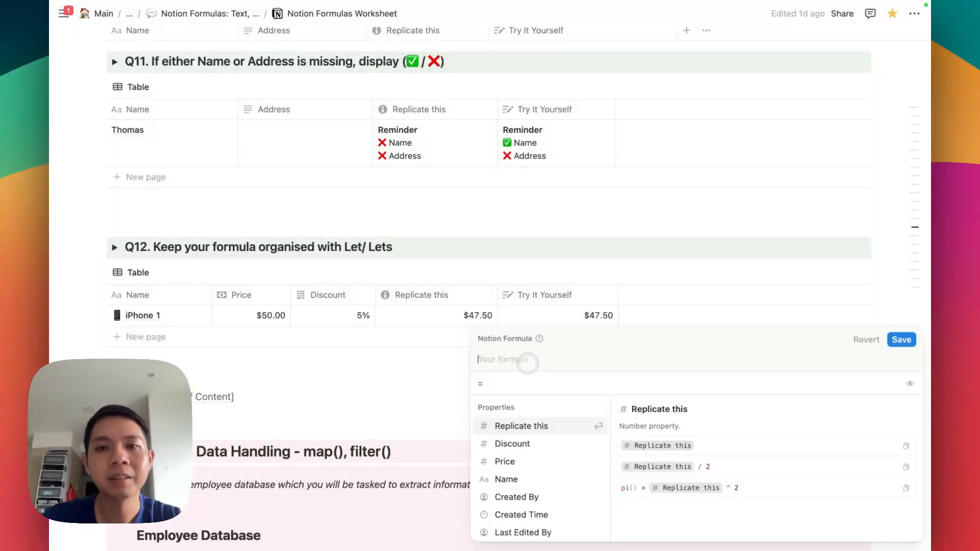
Enter an empty let() call in the Q12 formula, with blank lines between its parentheses for the arguments.
type("let")
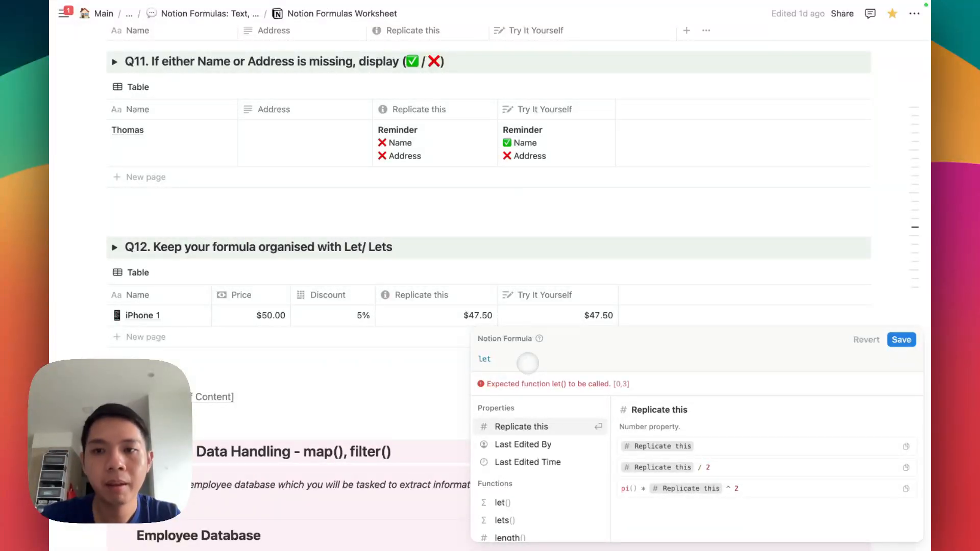
type("(")
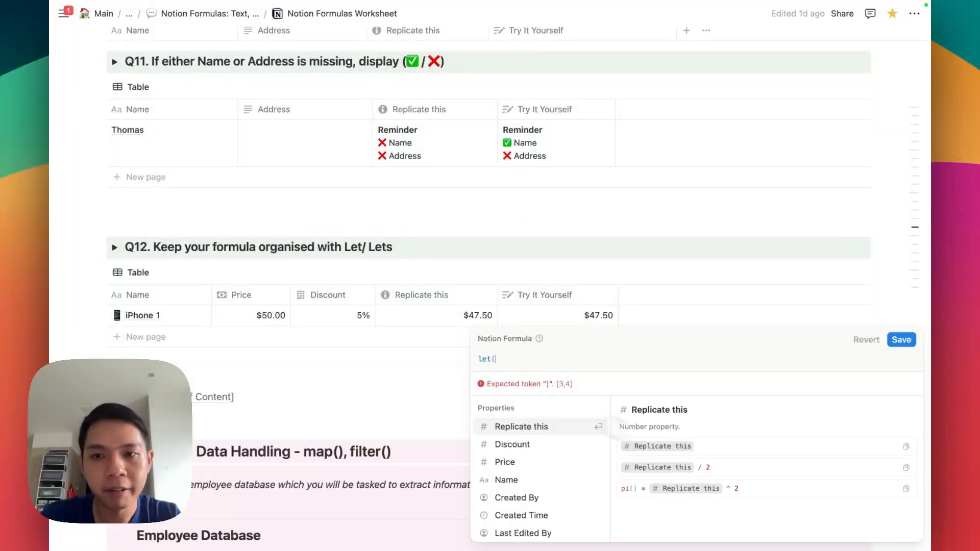
mouse_move(500, 363)
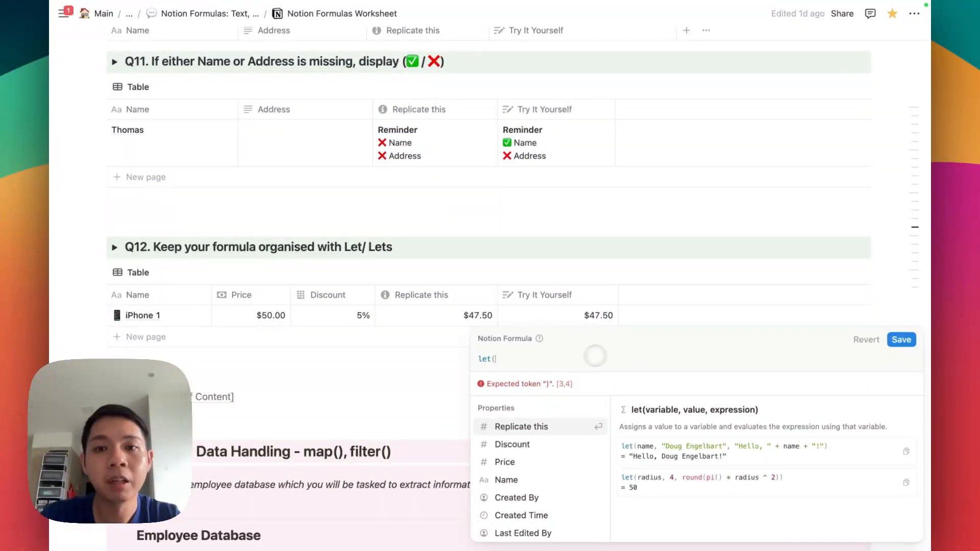
type(")")
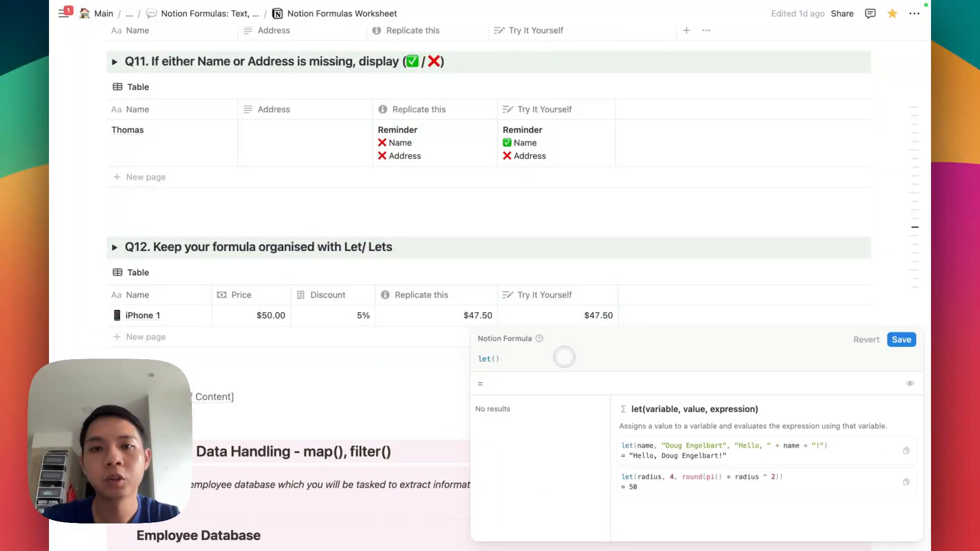
key("Left")
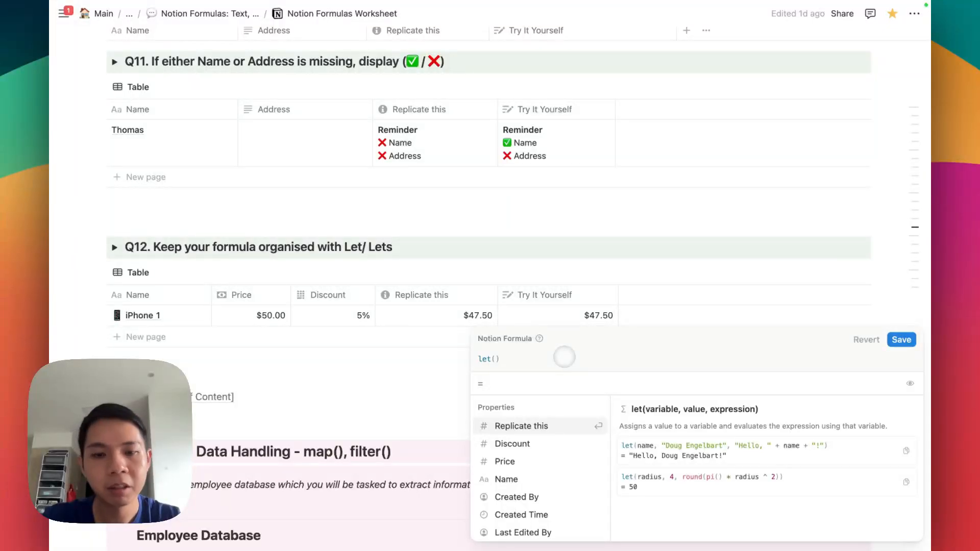
key("shift+Return")
key("shift+Return")
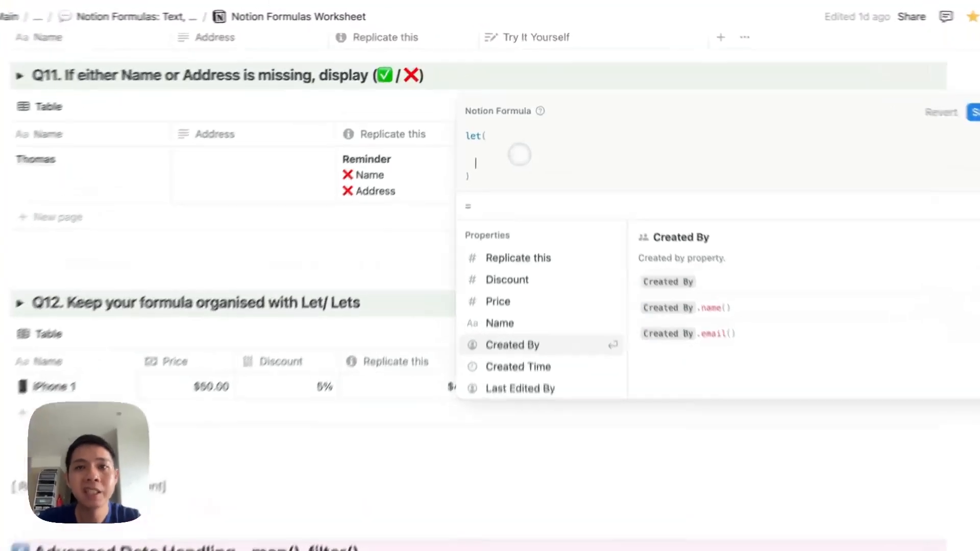
Declare the let() variable discounted with the copied expression Price - (Price * Discount) as its value.
type("disc")
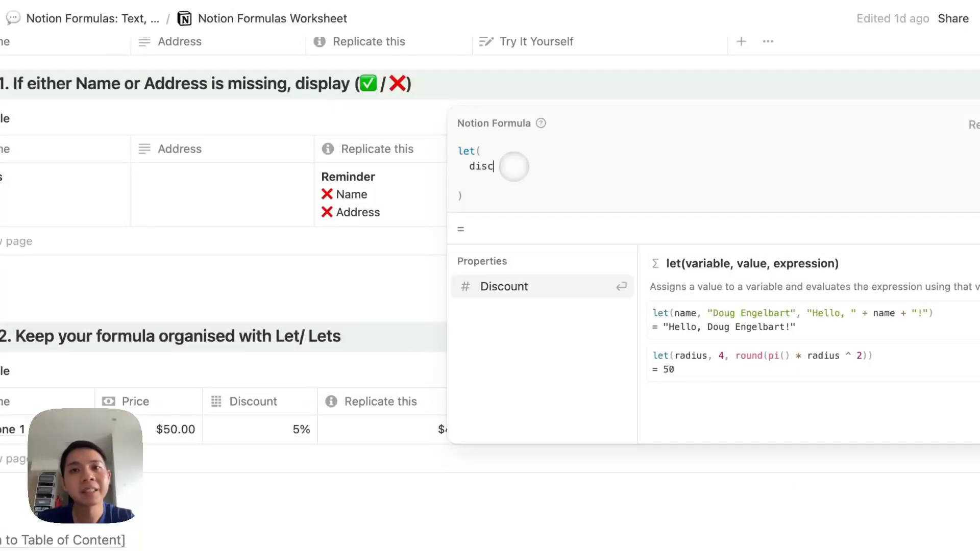
type("ounted,")
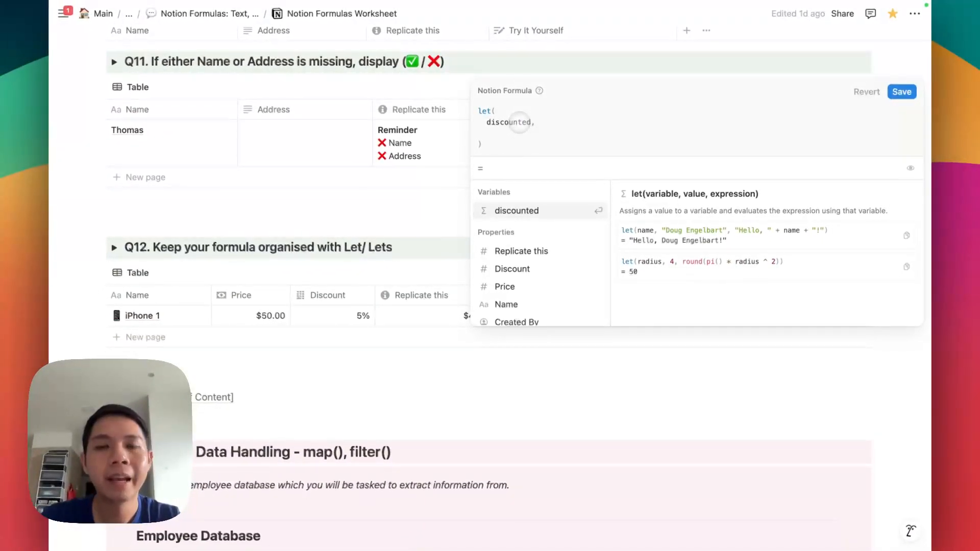
key("super+v")
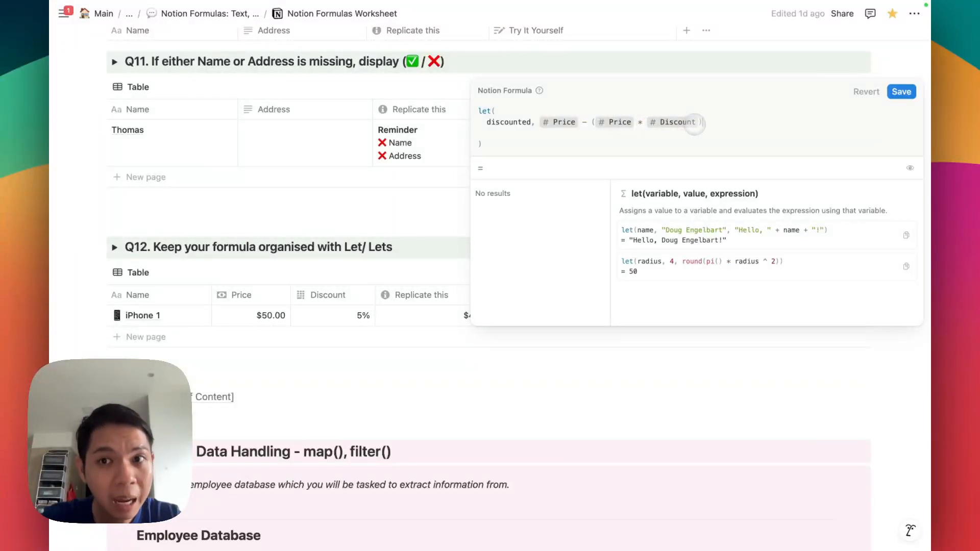
type(",")
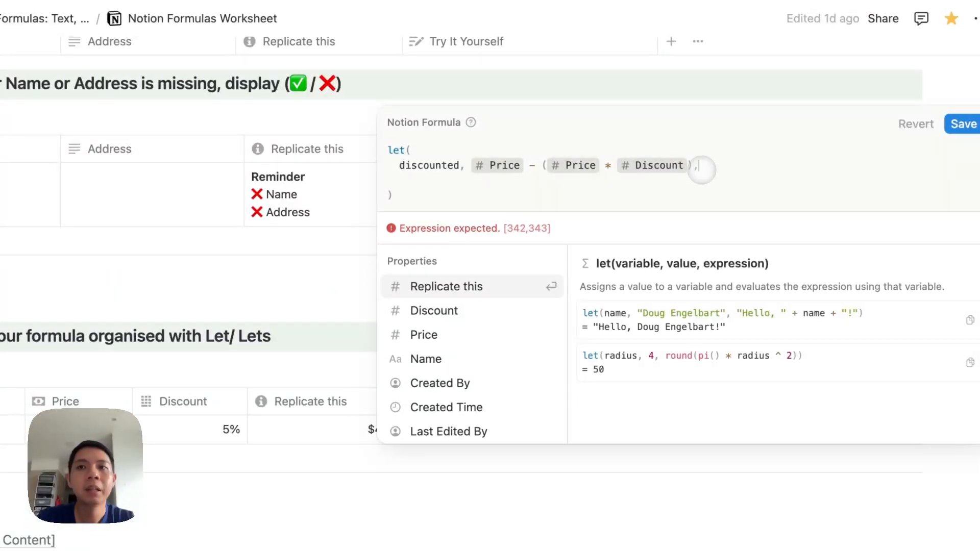
Return discounted as the let() expression, separated from the declaration by a blank line, and save the Q12 formula.
key("shift+Return")
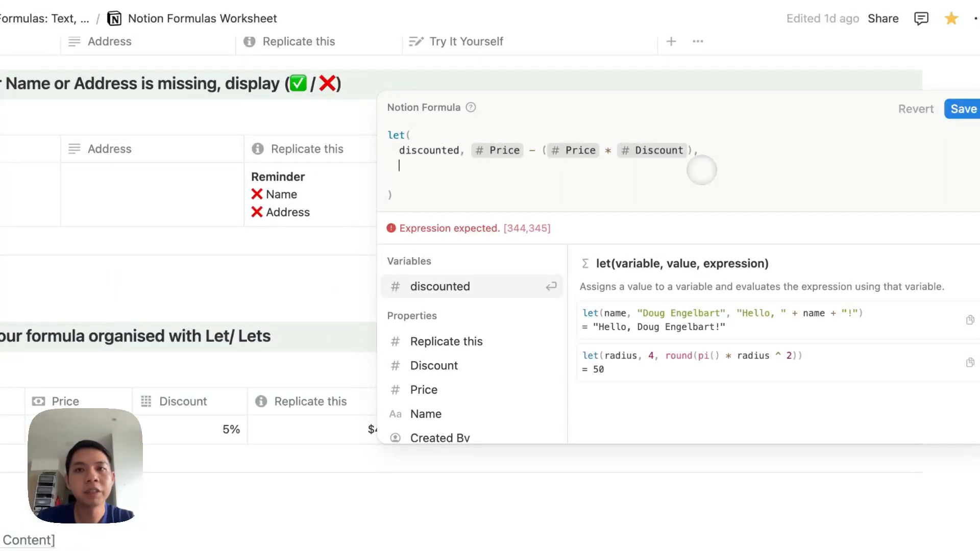
key("shift+Return")
type("discounted")
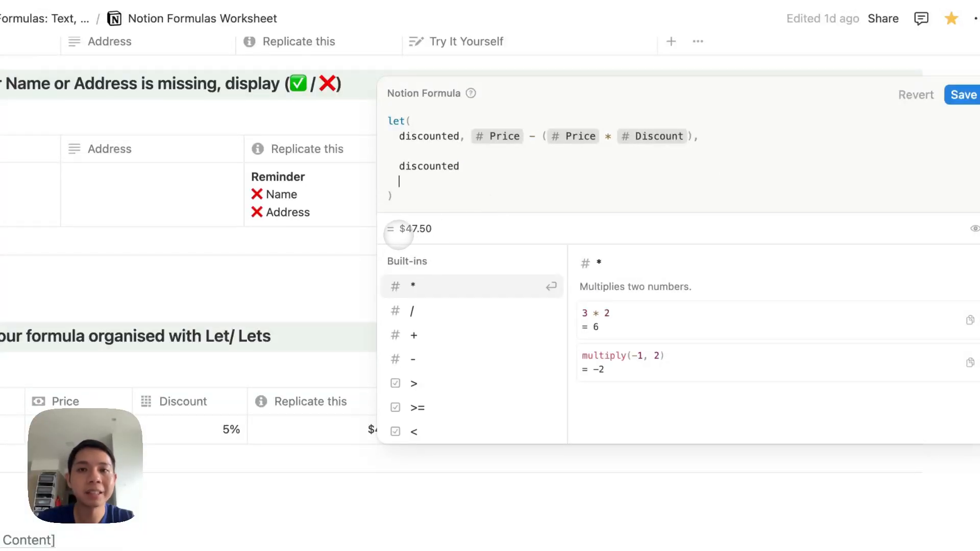
left_click(940, 66)
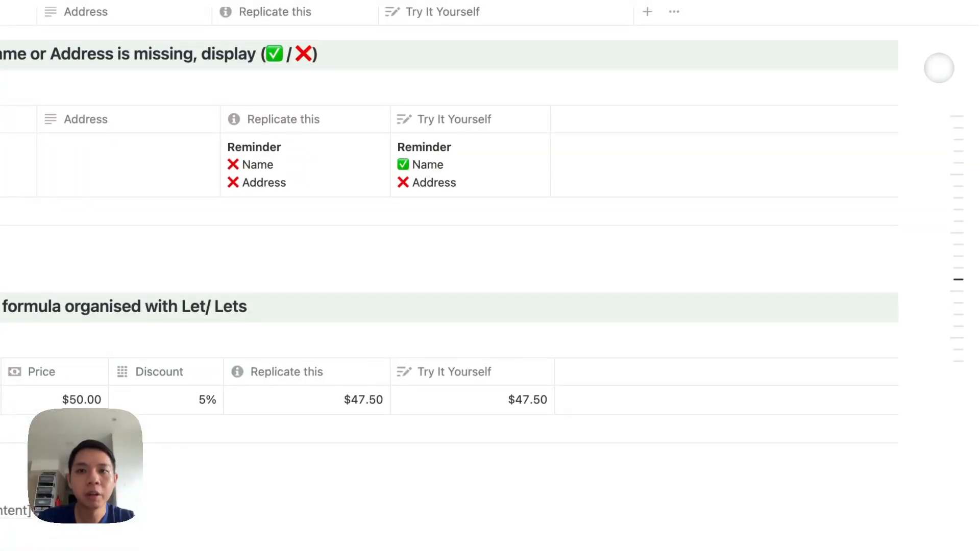
Reopen the Q12 formula and extend its result expression to discounted + discounted - discounted.
left_click(528, 368)
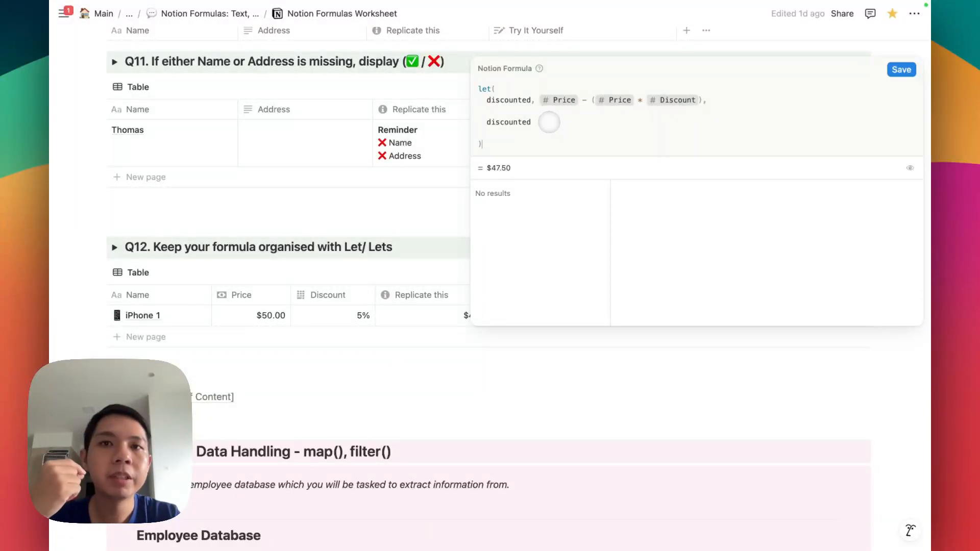
left_click(548, 122)
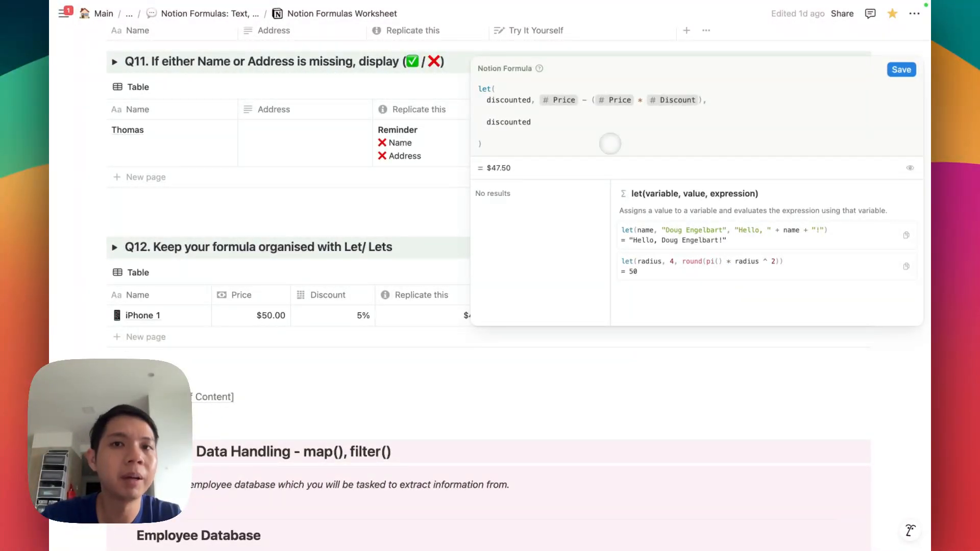
type("+ discounted")
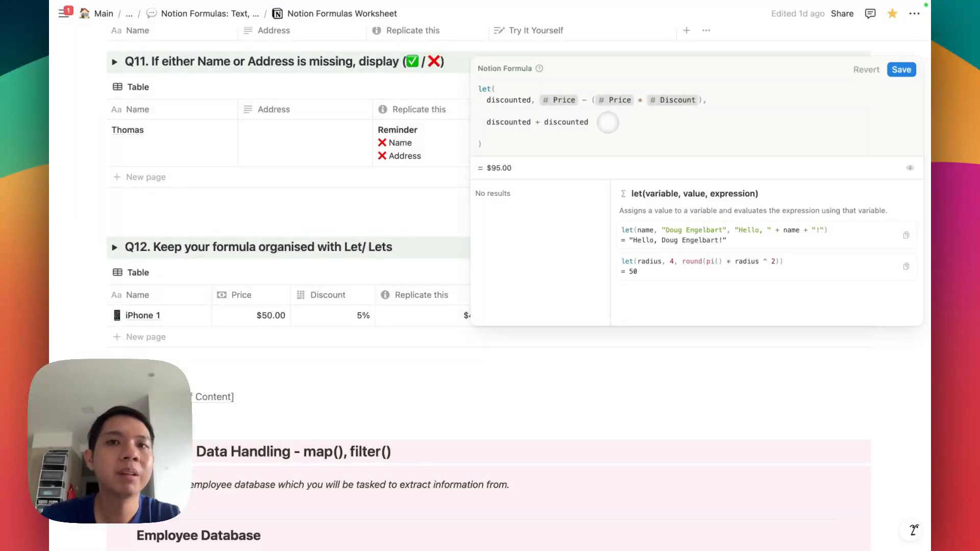
type(" *")
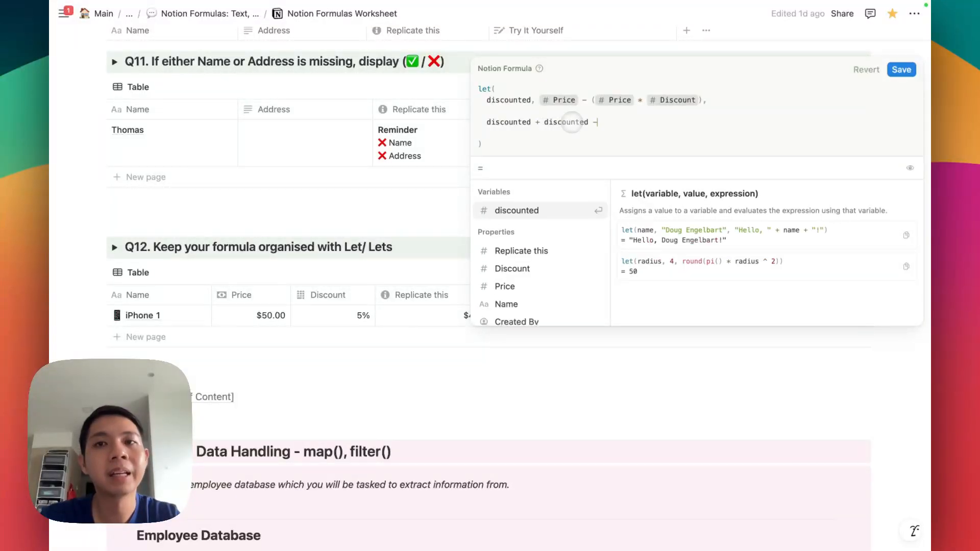
type(" discounted")
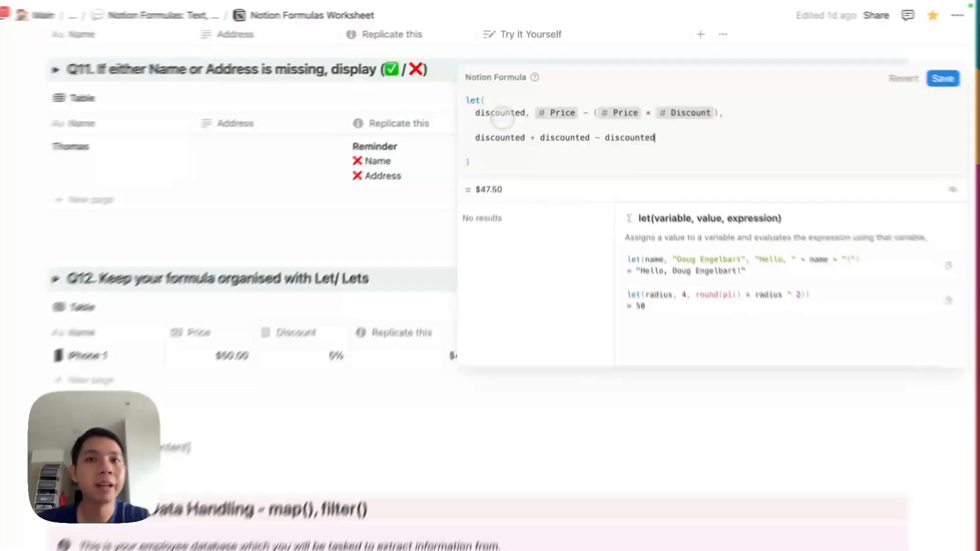
Examine where the discounted variable is declared and where it is reused in the let() result expression.
double_click(510, 101)
left_click(535, 123)
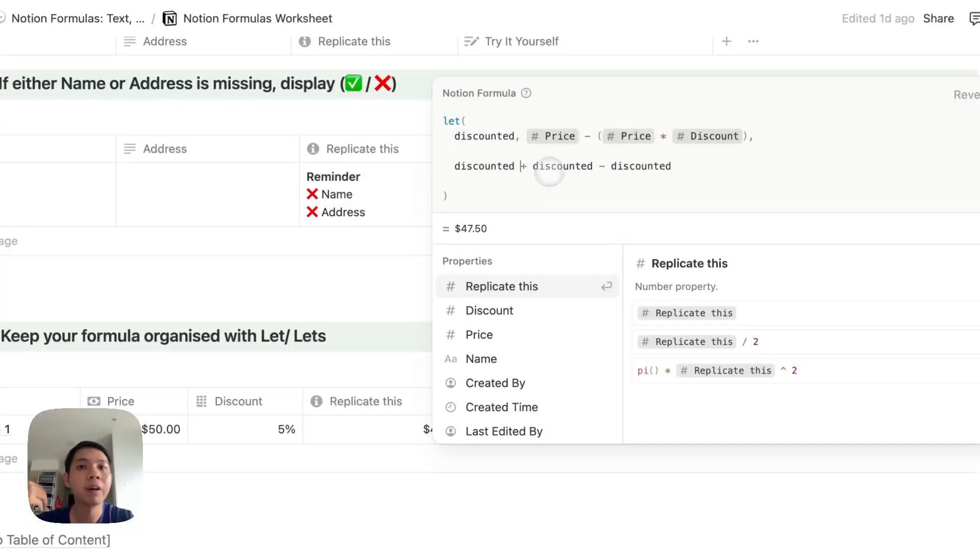
left_click(623, 169)
double_click(623, 168)
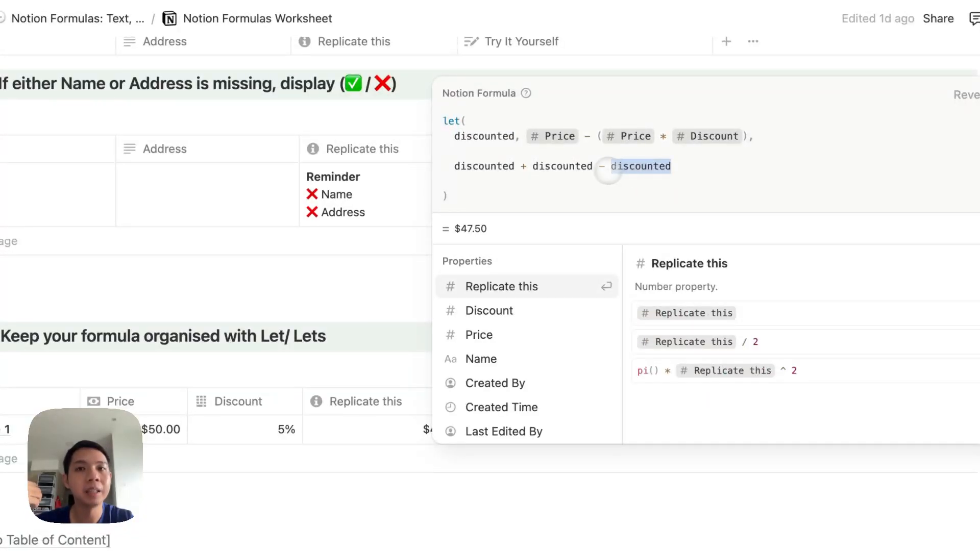
left_click(607, 168)
double_click(479, 136)
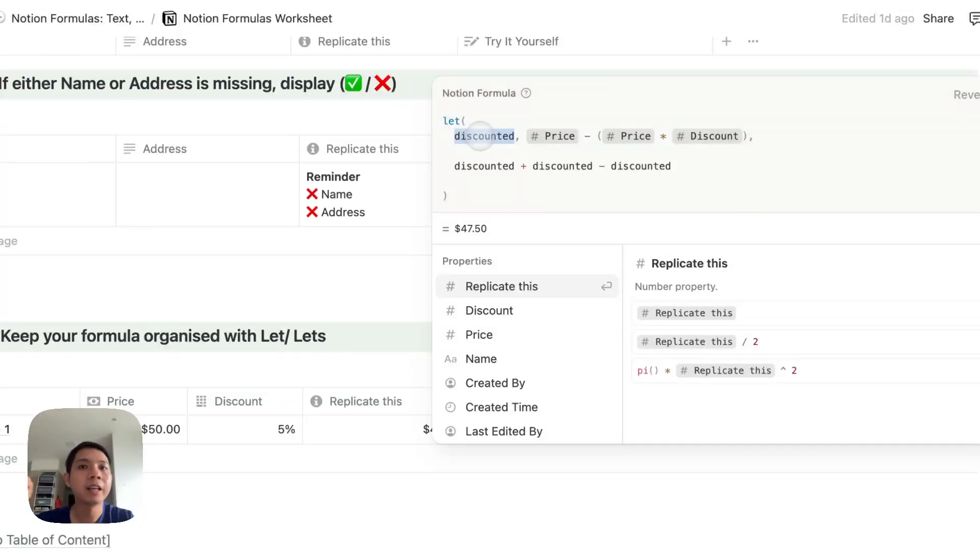
left_click(488, 136)
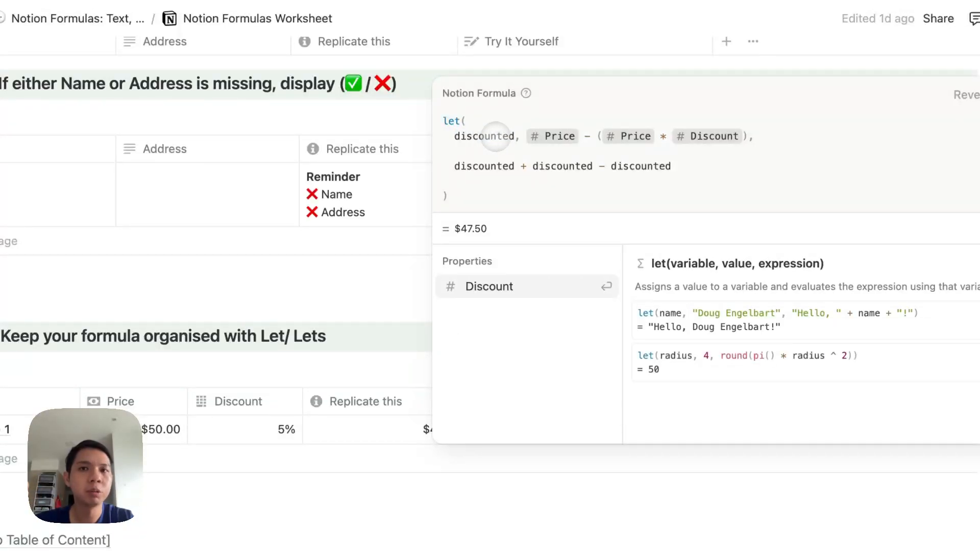
Rename the variable in the let() declaration to discountedPrice.
left_click(512, 138)
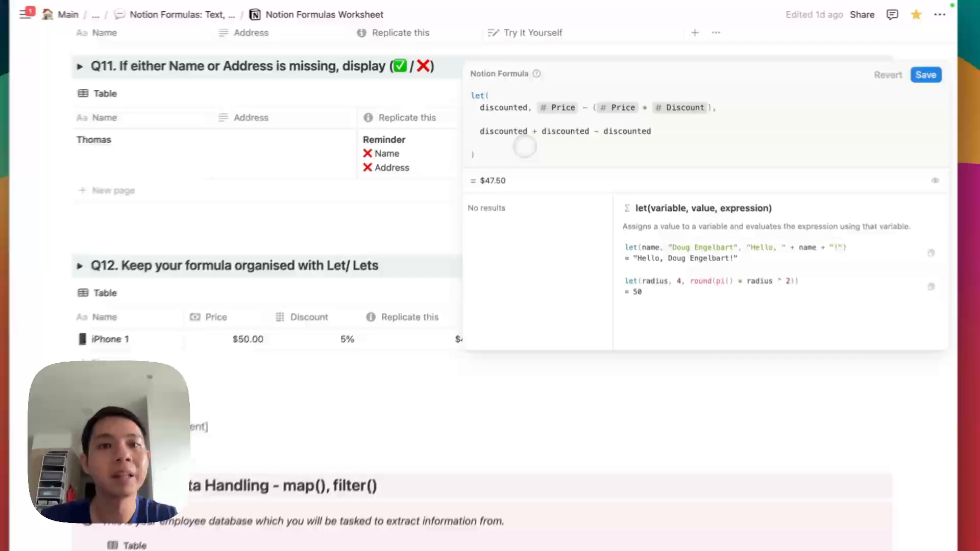
type("Price")
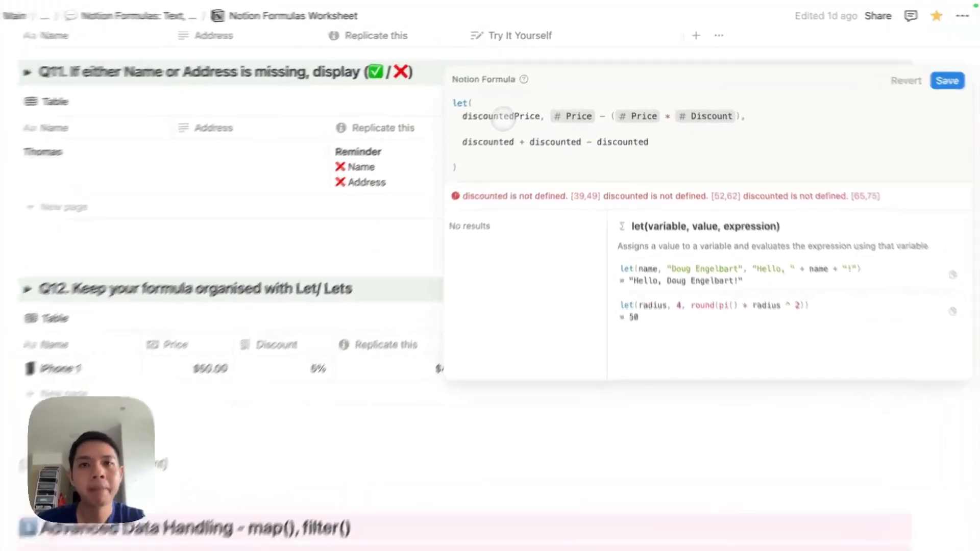
left_click(521, 100)
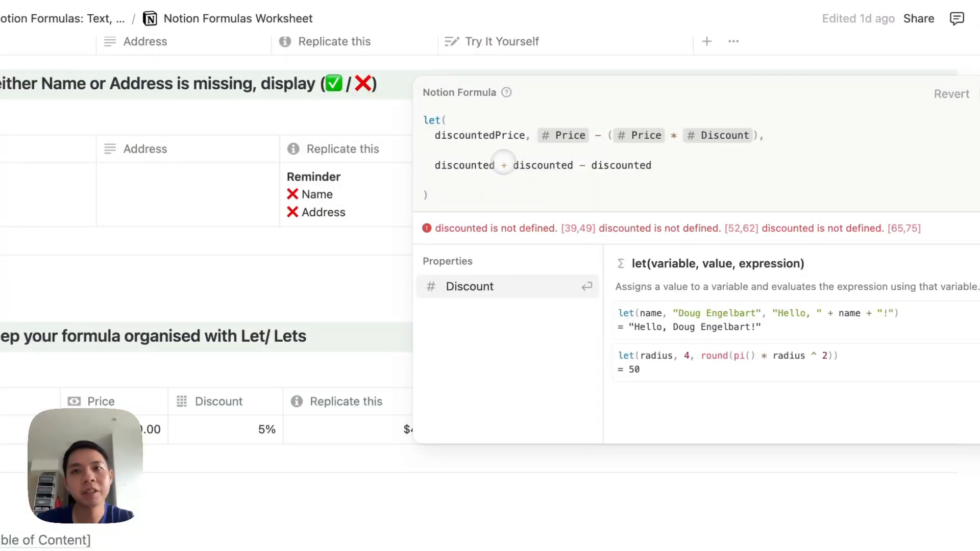
Replace the final expression of the Q12 let() formula with the discountedPrice variable.
left_click_drag(512, 164, 658, 166)
key("BackSpace")
key("BackSpace")
key("BackSpace")
key("BackSpace")
type("Price")
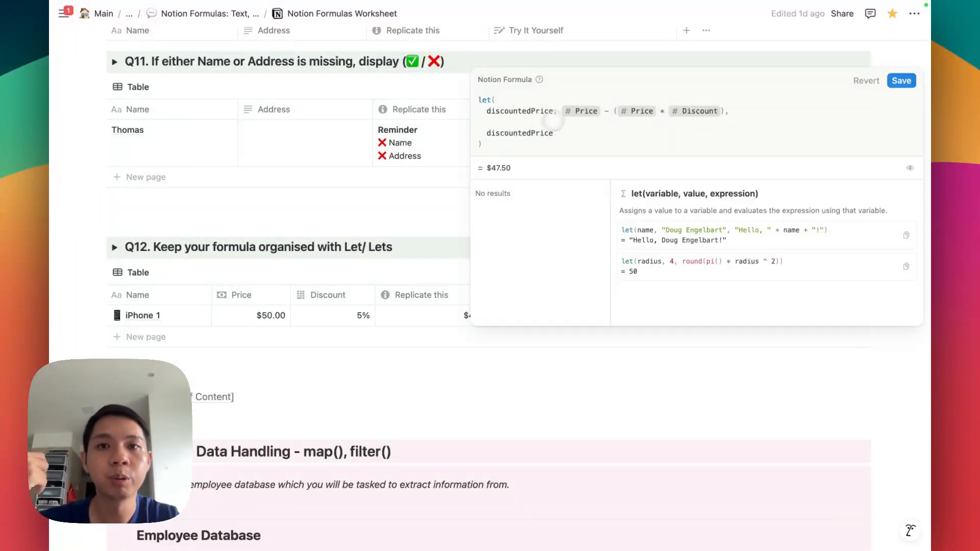
double_click(536, 133)
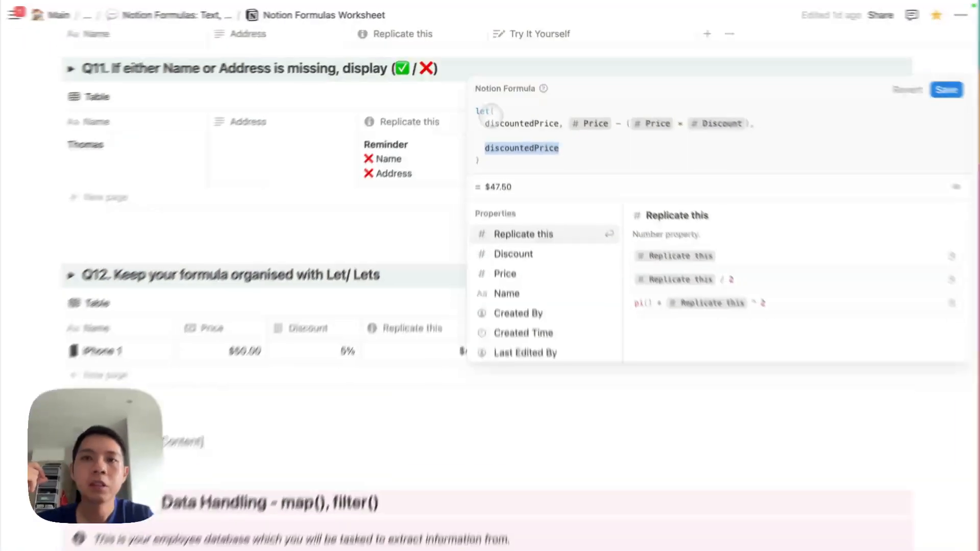
left_click(489, 100)
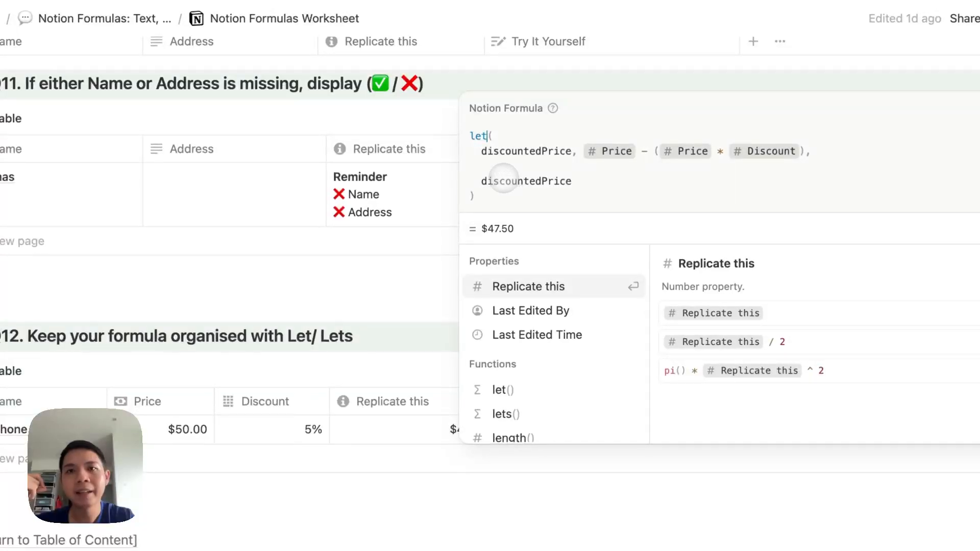
type("s")
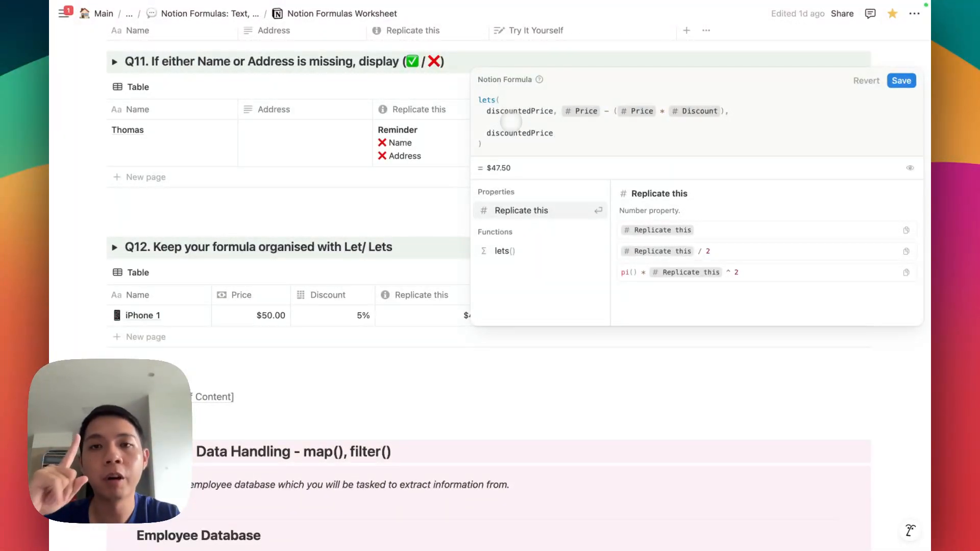
key("BackSpace")
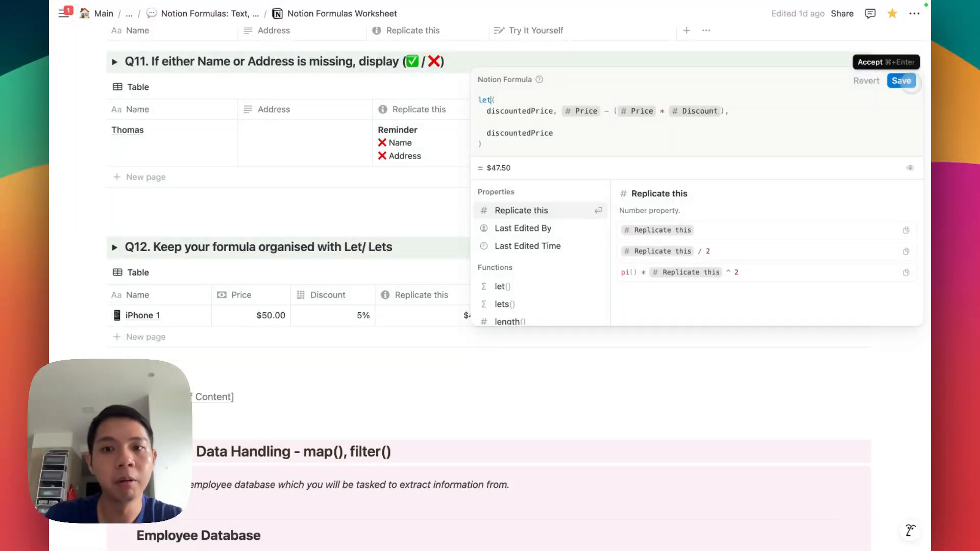
Save the Q12 discounted price formula.
left_click(907, 82)
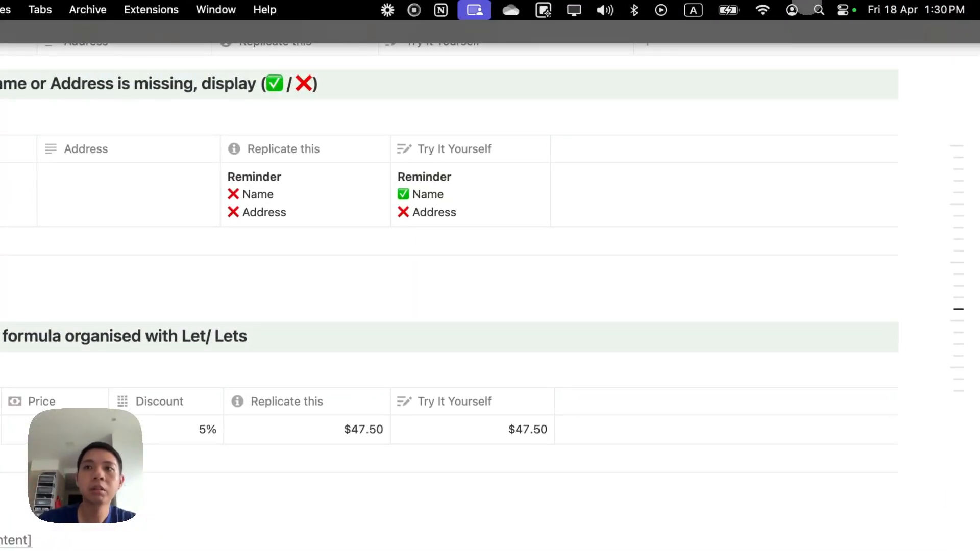
Delete the last row, the one without an icon, from the Employee Database table.
scroll(680, 276, "down", 10)
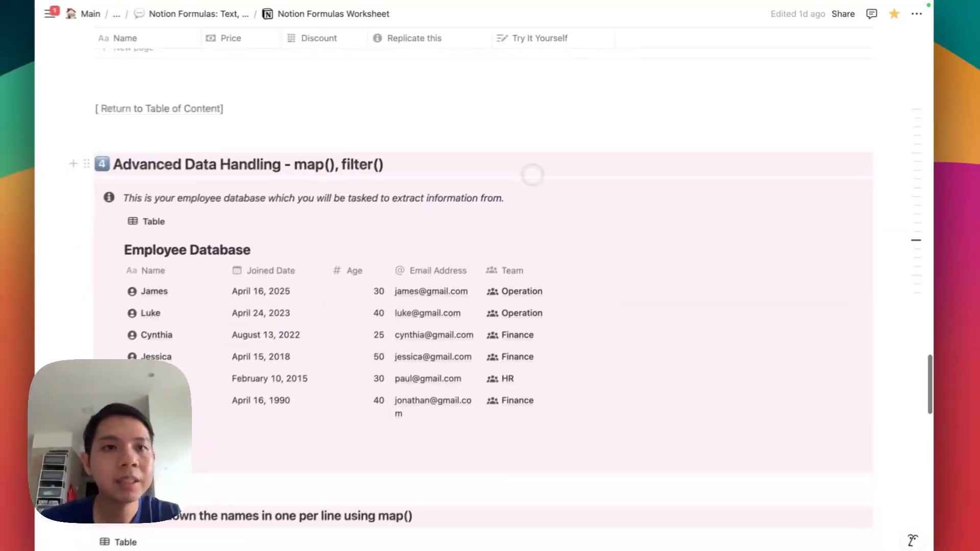
scroll(532, 174, "down", 3)
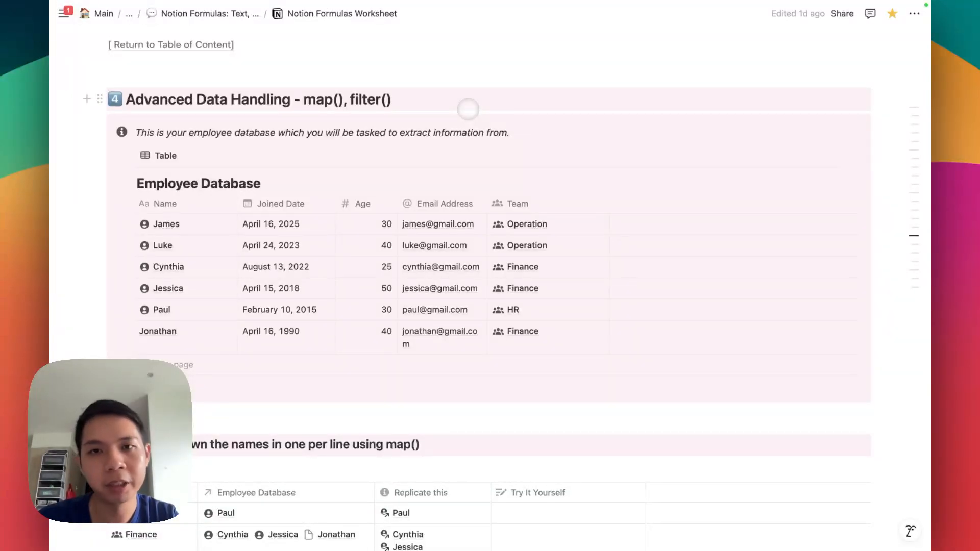
scroll(415, 164, "down", 1)
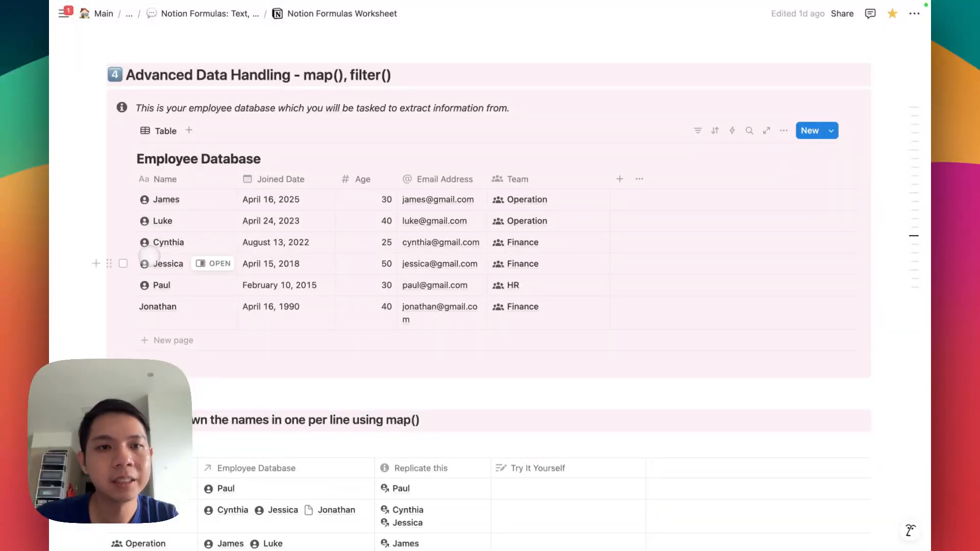
left_click(123, 306)
key("Delete")
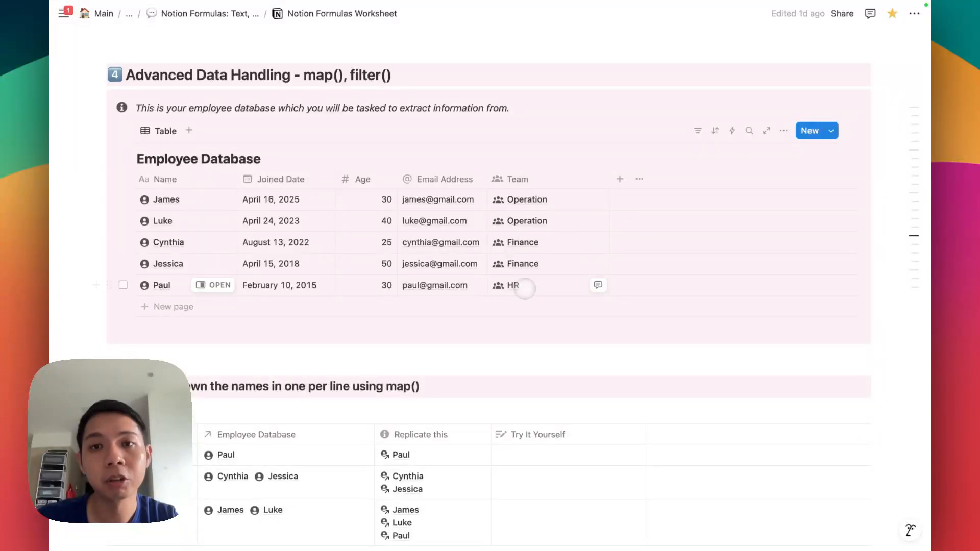
Examine the Employee Database's Team property and the employee lists in the map() exercises Q13 to Q15.
left_click(524, 180)
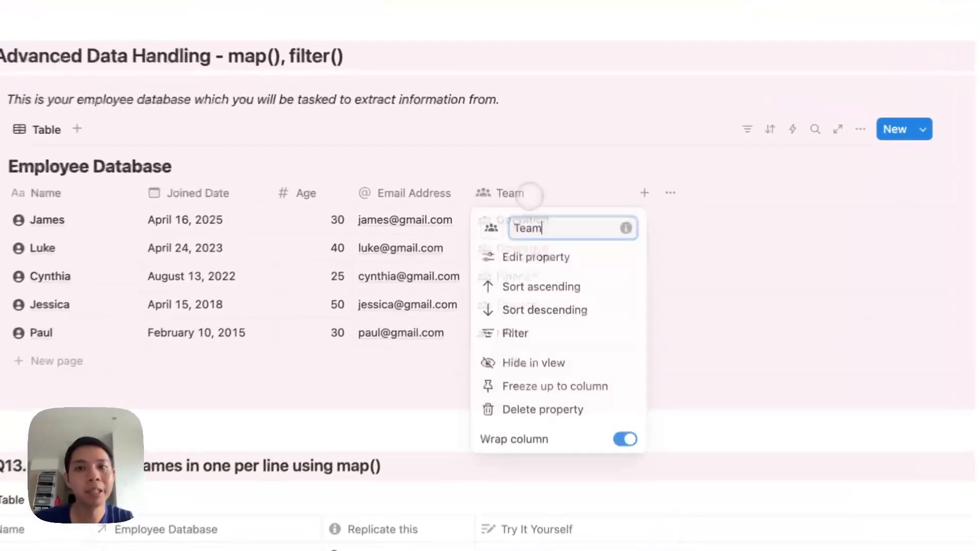
left_click(530, 253)
left_click(518, 172)
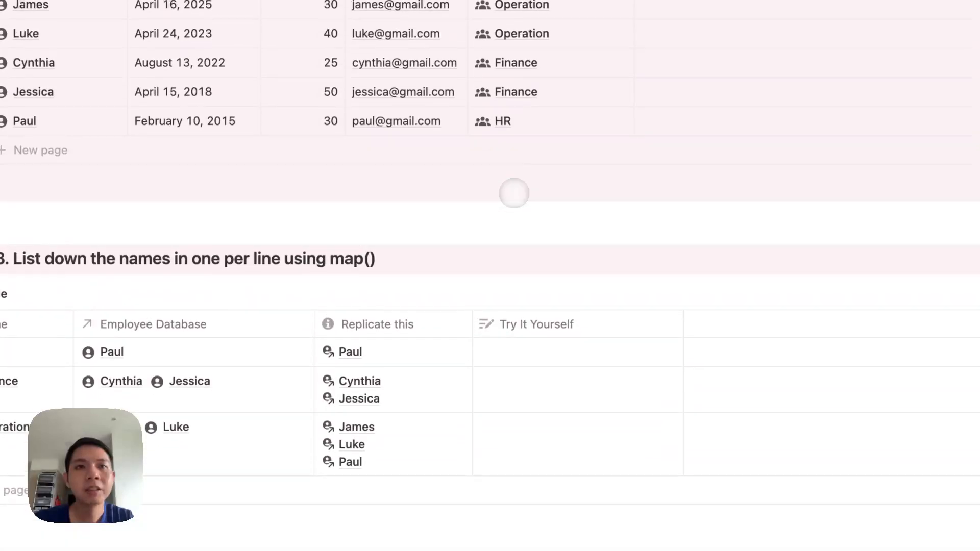
scroll(313, 367, "down", 10)
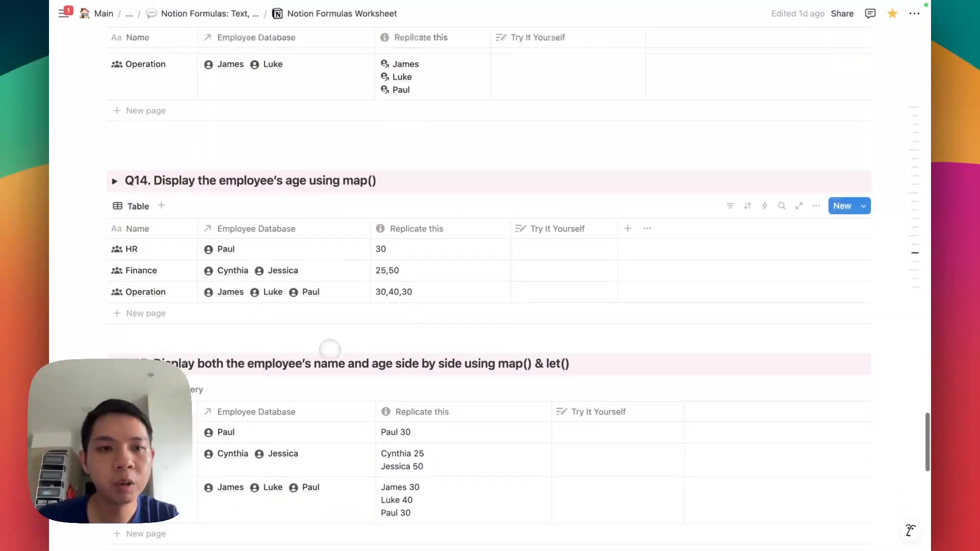
scroll(330, 349, "up", 6)
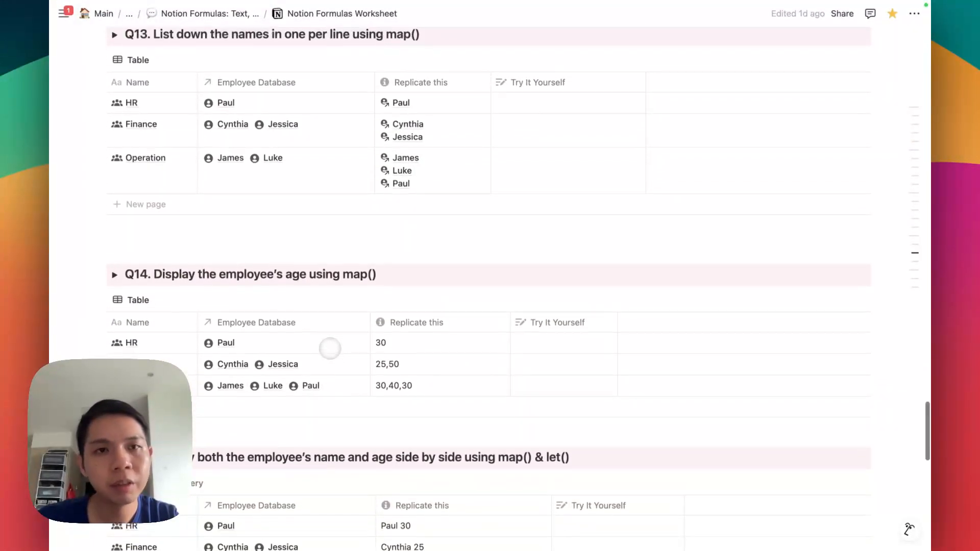
scroll(330, 349, "down", 2)
scroll(331, 349, "up", 8)
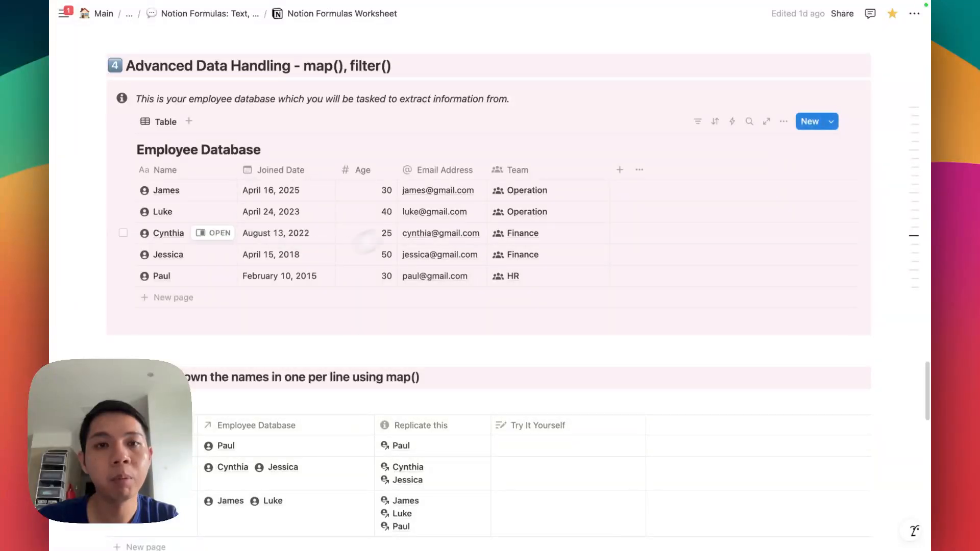
scroll(261, 269, "down", 3)
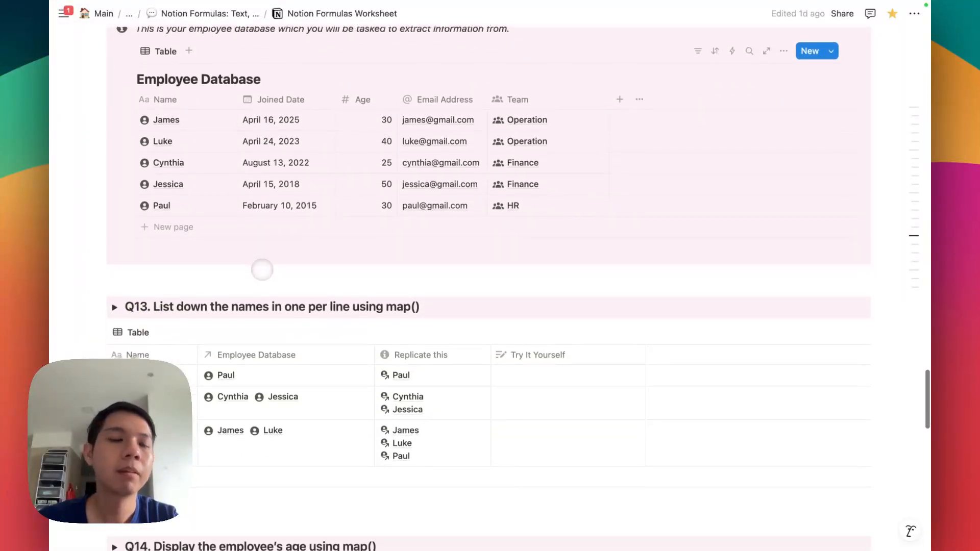
scroll(262, 270, "down", 2)
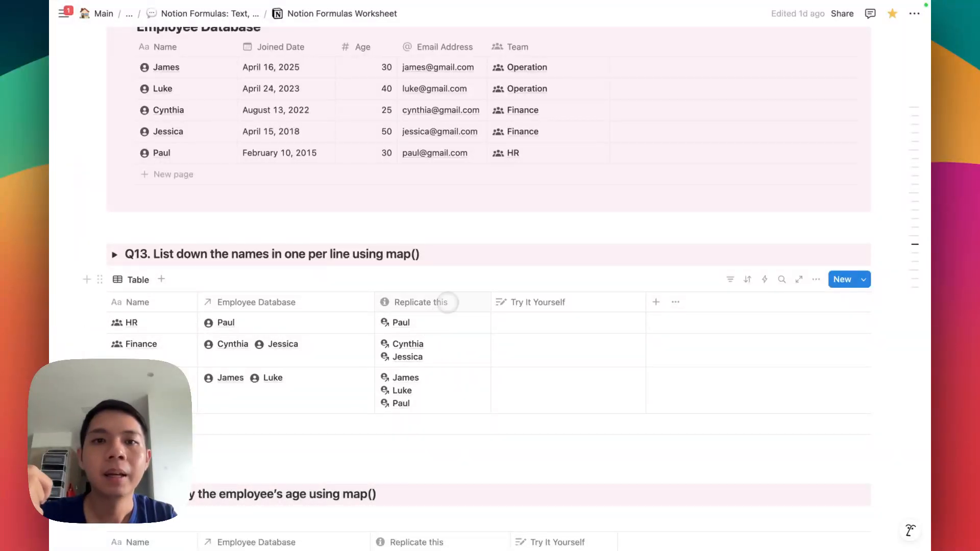
Add a Rollup property to the Q13 table using the Employee Database relation, and widen its column slightly.
left_click(511, 317)
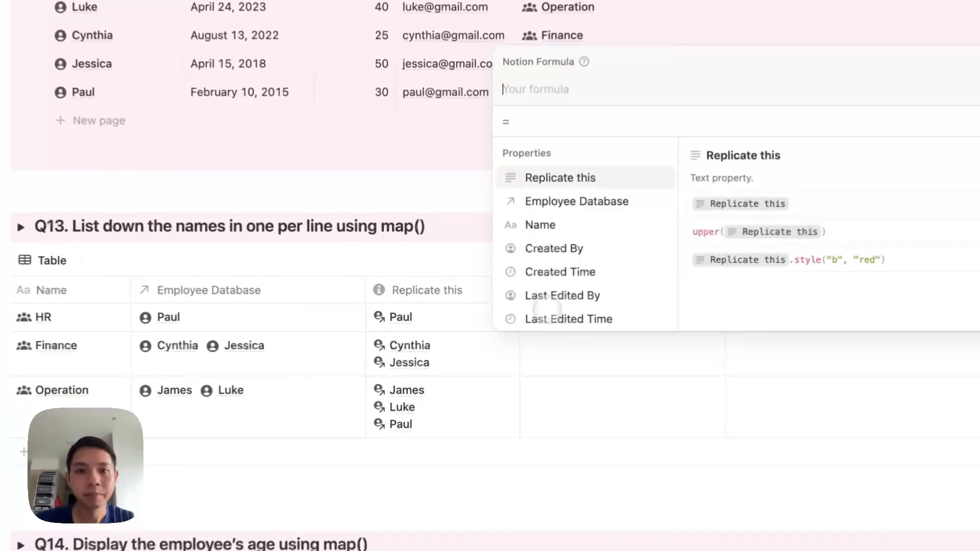
key("Escape")
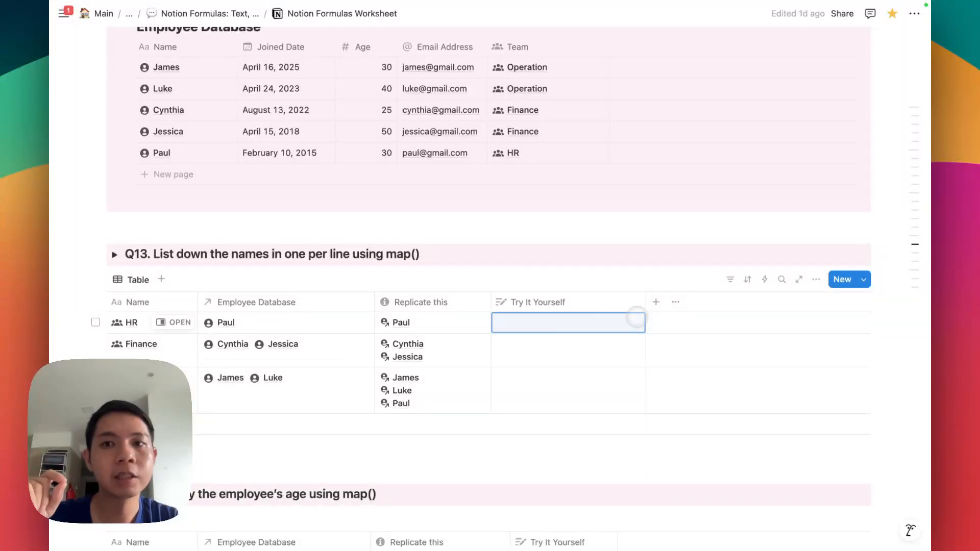
left_click(656, 302)
type("roll")
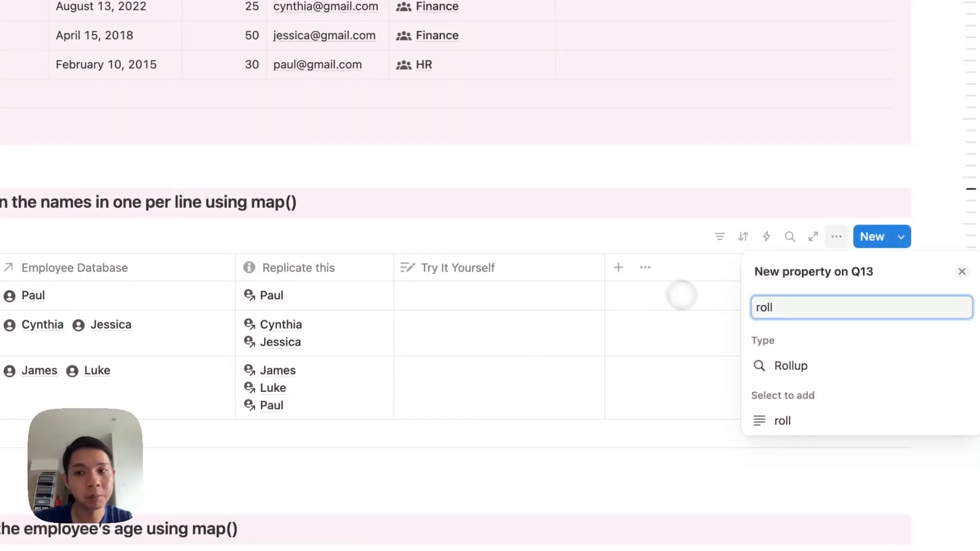
left_click(768, 365)
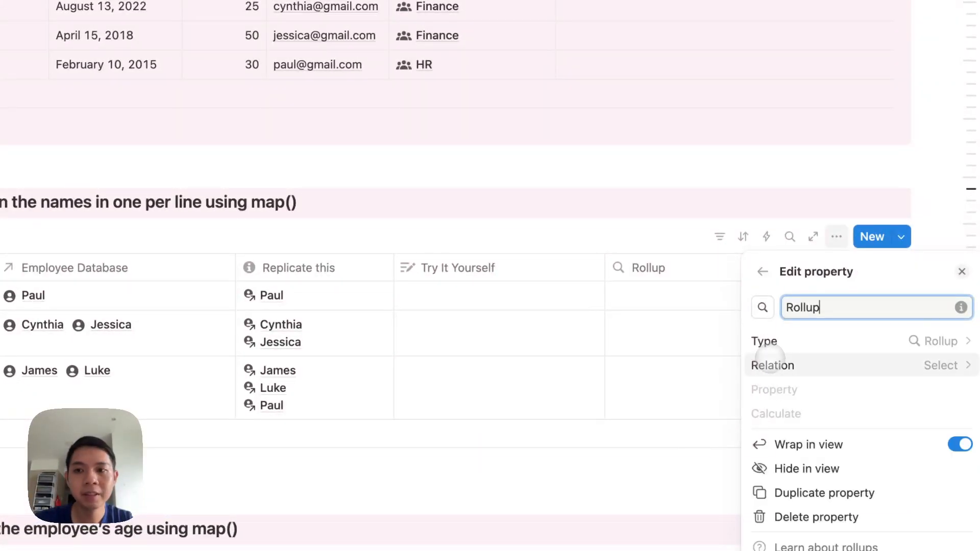
left_click(774, 365)
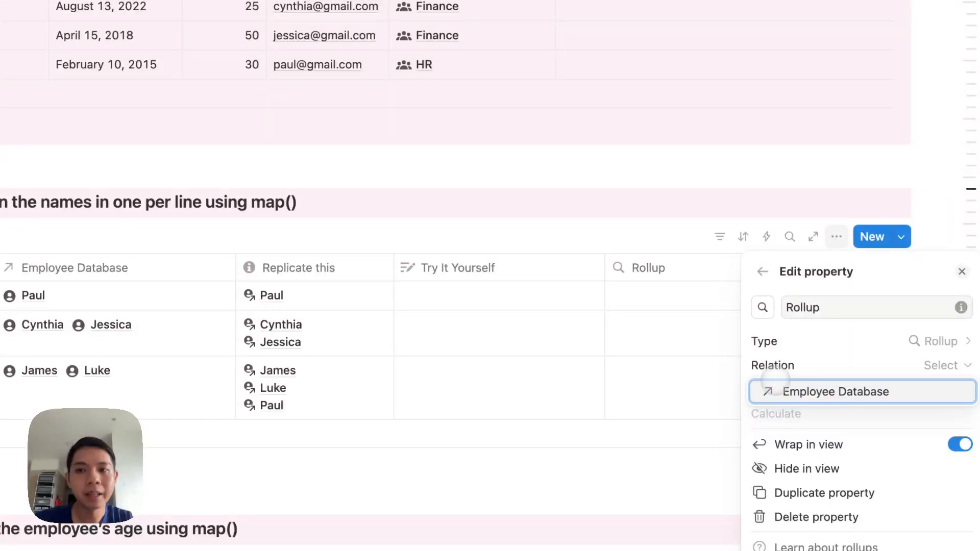
left_click(789, 390)
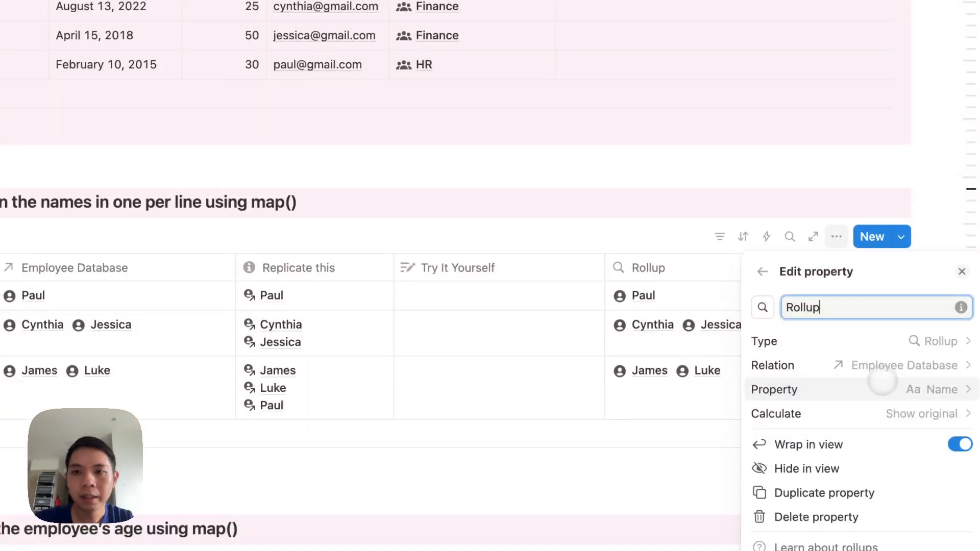
left_click(704, 285)
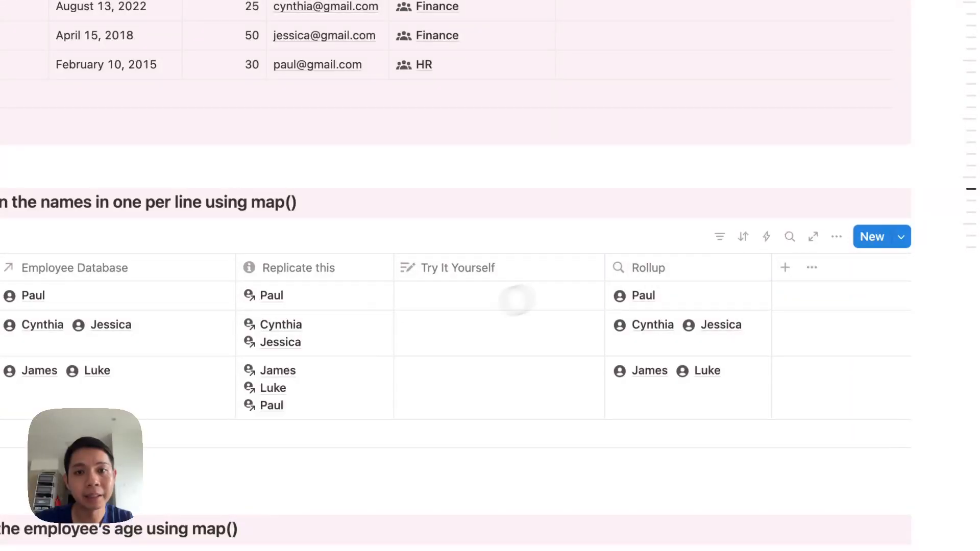
left_click_drag(793, 261, 823, 253)
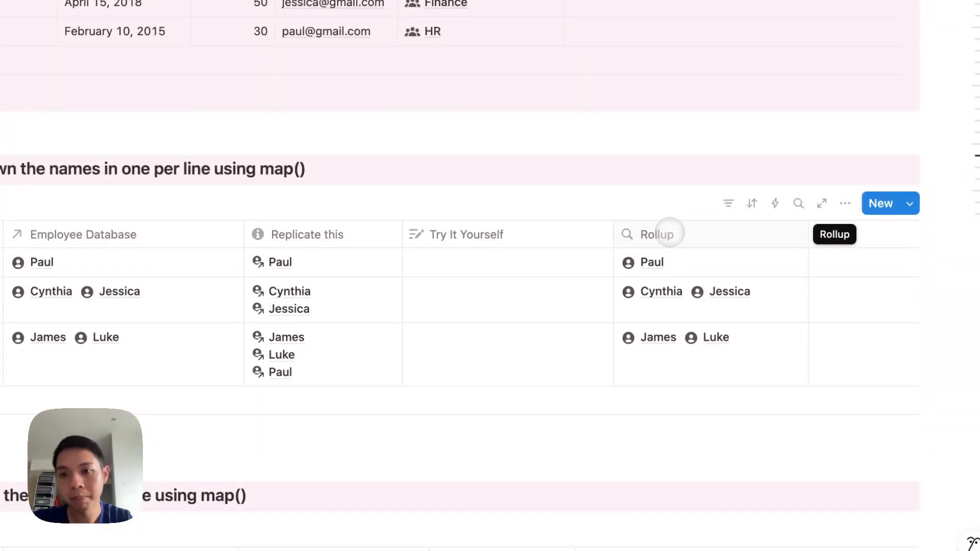
Delete the Rollup property from the Q13 table and confirm the deletion.
left_click(670, 234)
left_click(668, 233)
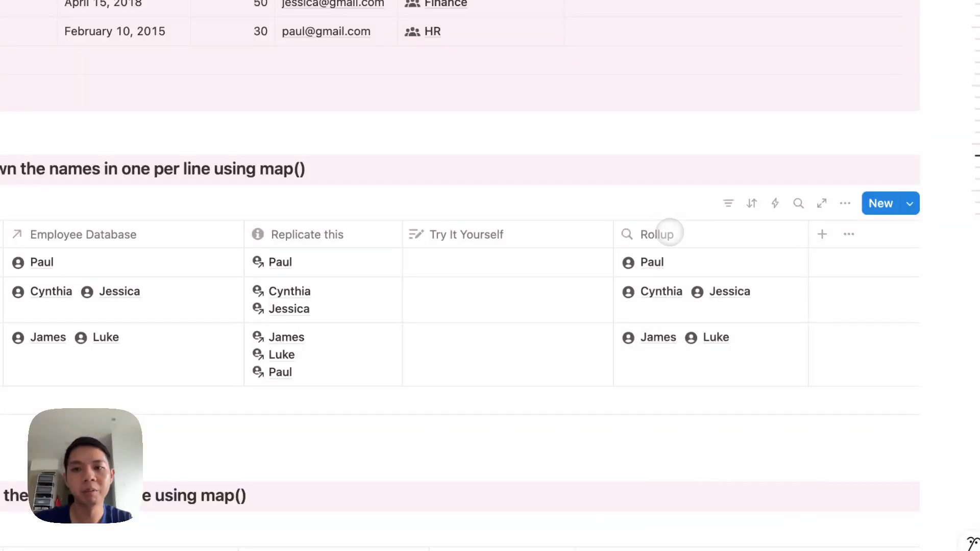
left_click(667, 232)
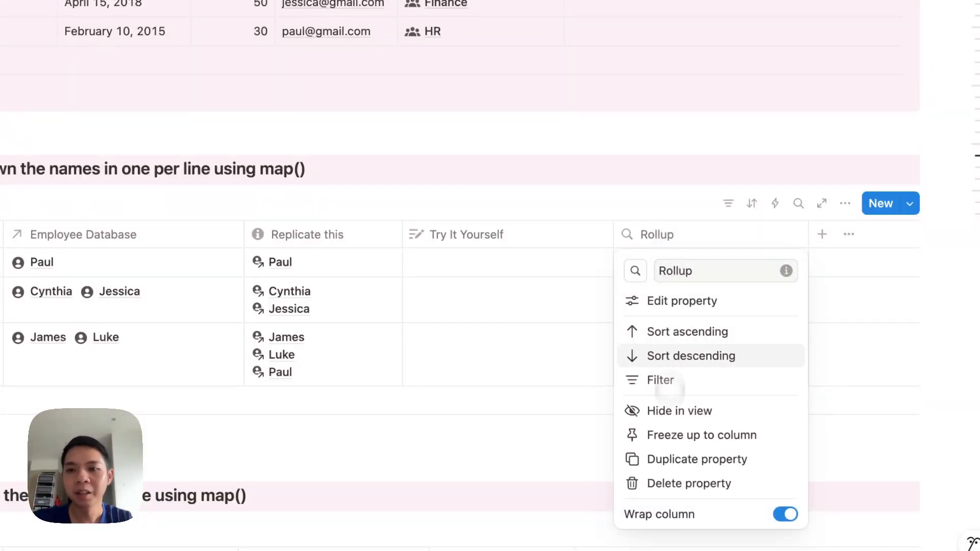
left_click(663, 483)
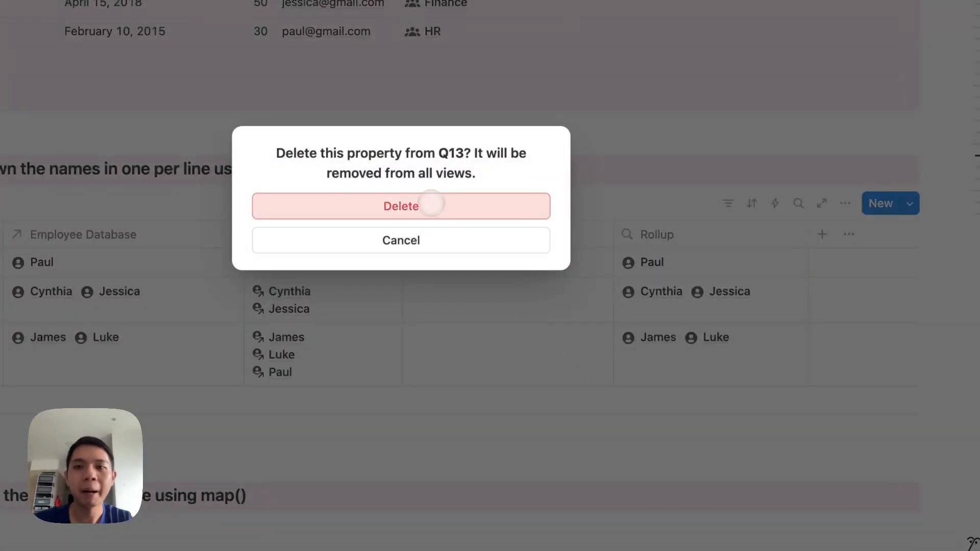
left_click(430, 205)
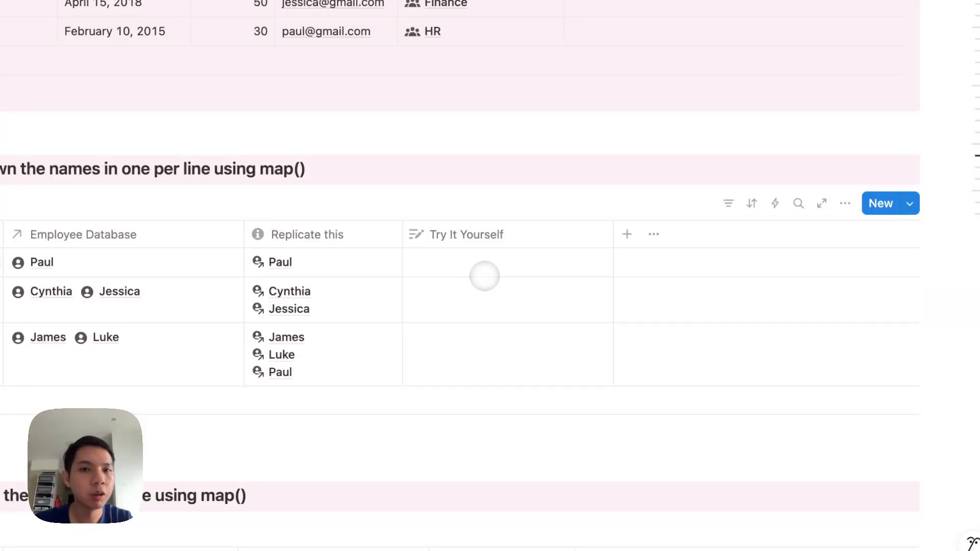
Set the Q13 Try It Yourself formula to the Employee Database property and narrow that column slightly.
left_click(488, 268)
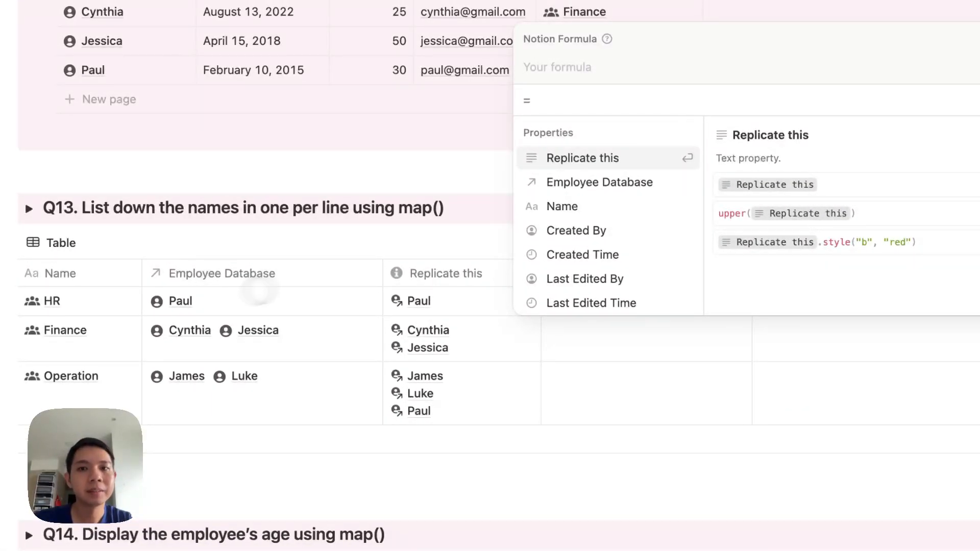
left_click(579, 186)
key("Escape")
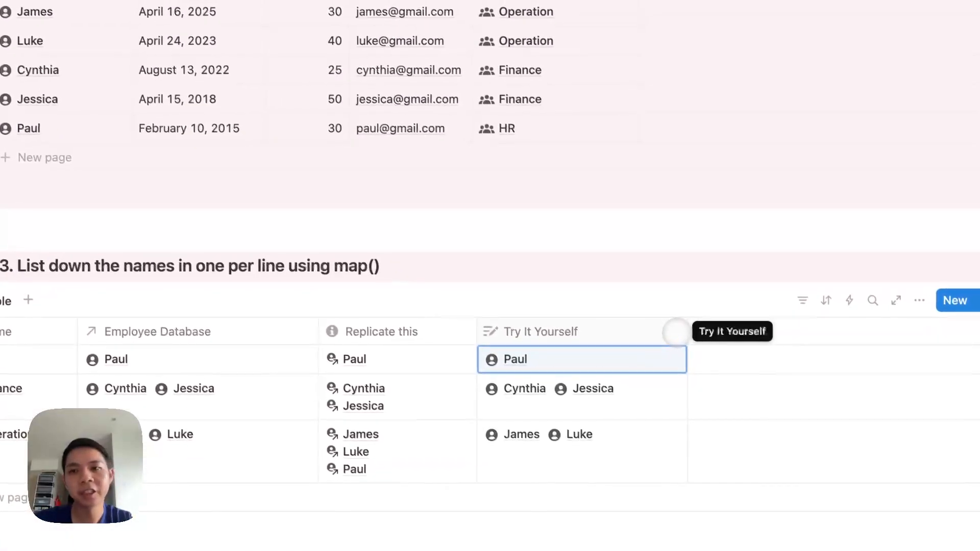
mouse_move(687, 332)
left_mouse_down()
mouse_move(565, 333)
mouse_move(669, 333)
left_mouse_up()
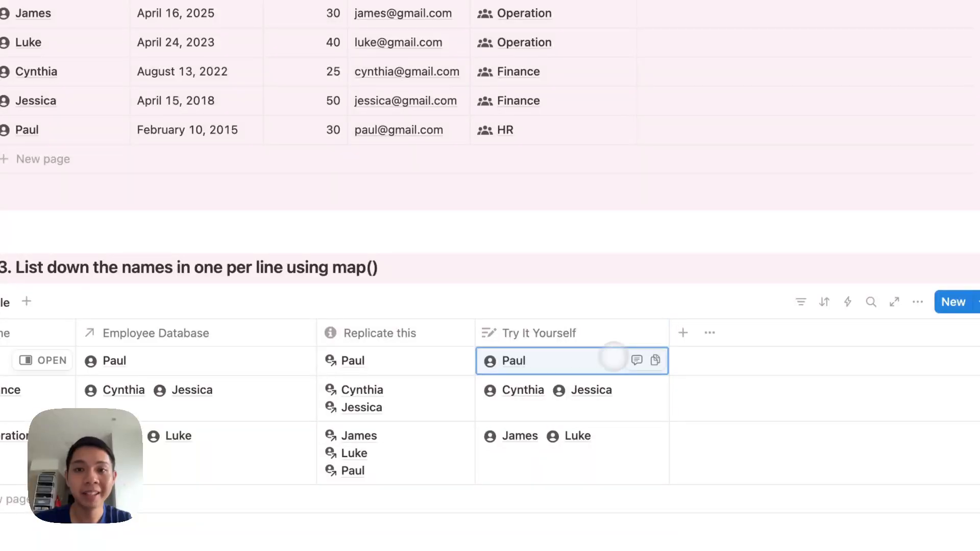
Append .join("\n") to the Employee Database property in the Q13 Try It Yourself formula and save it.
left_click(613, 357)
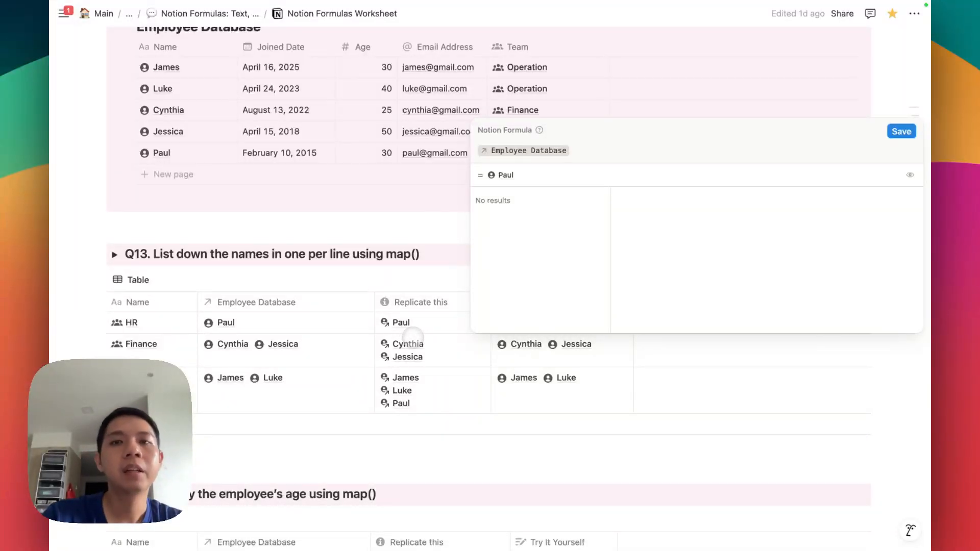
type(".join")
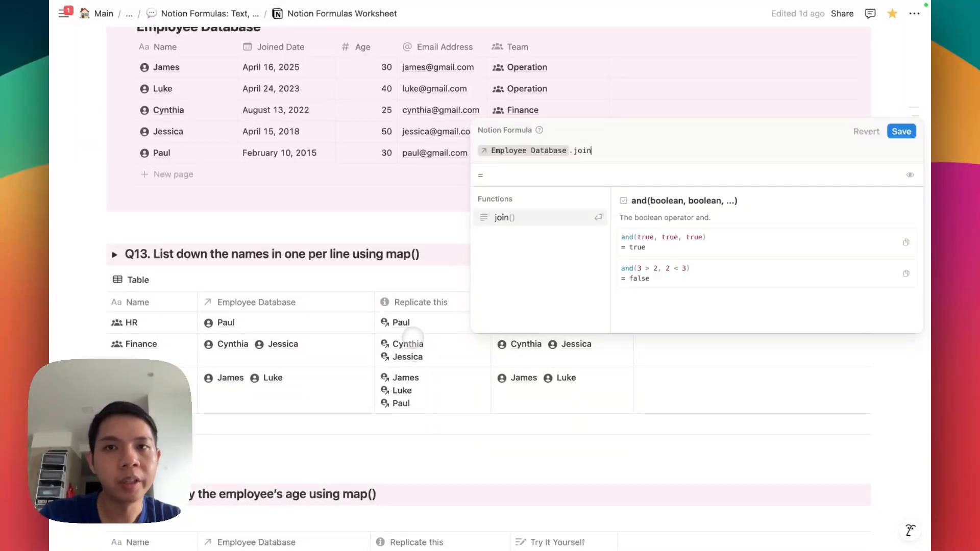
type("(\"\\n\"")
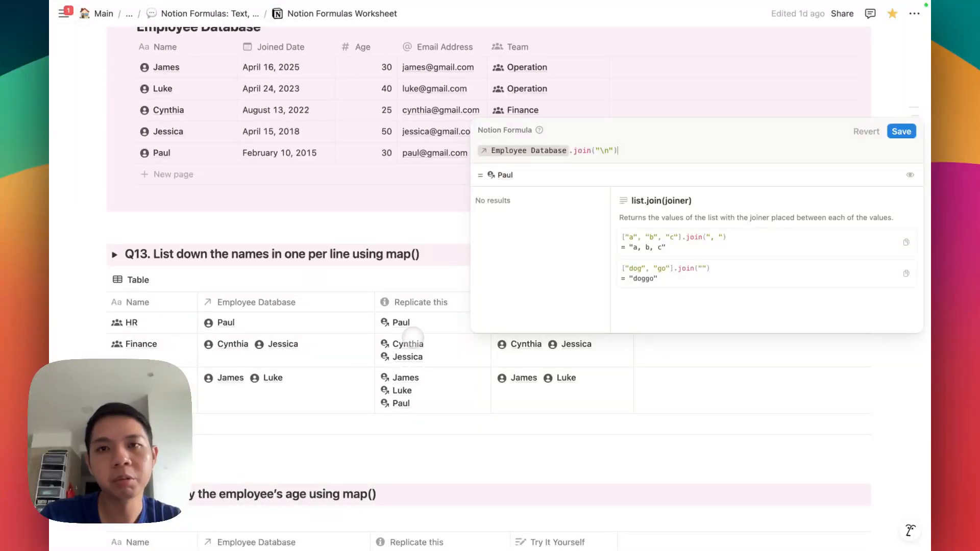
key("Return")
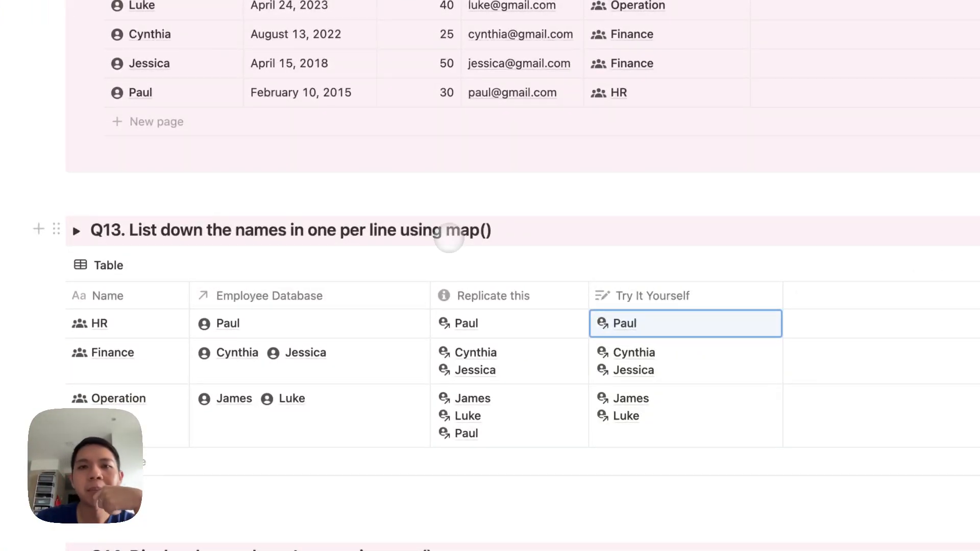
Examine the Q13 model answer and compare it with the join("\n") part of the Try It Yourself formula.
left_click(76, 231)
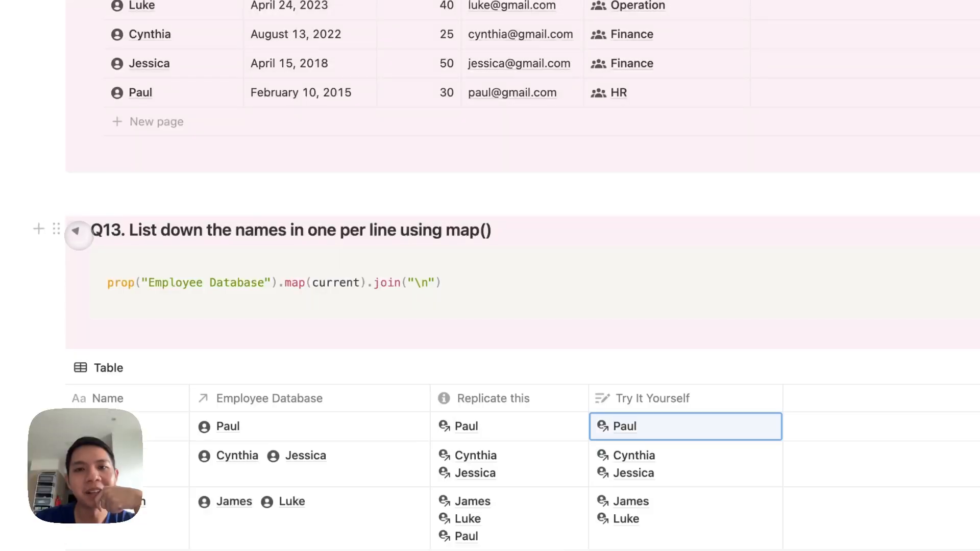
left_click(76, 231)
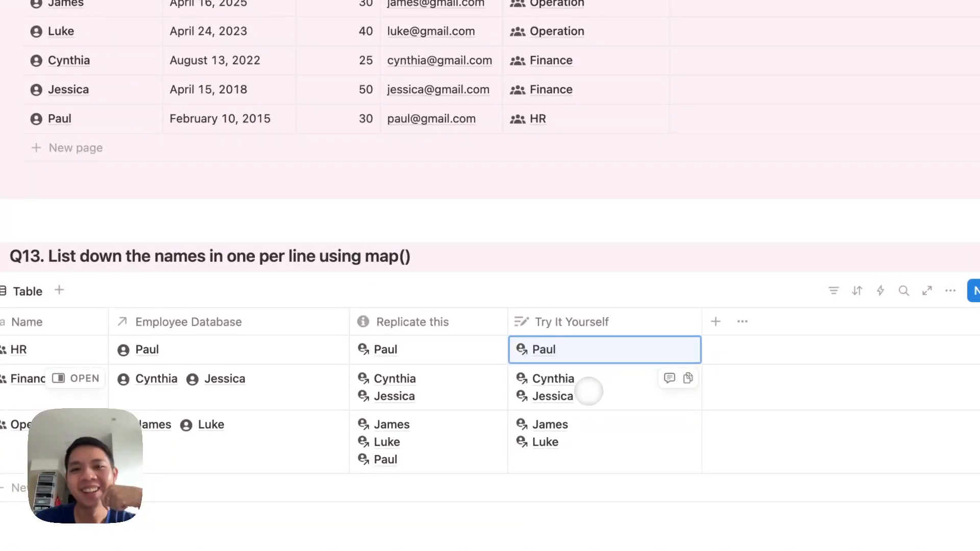
left_click(586, 389)
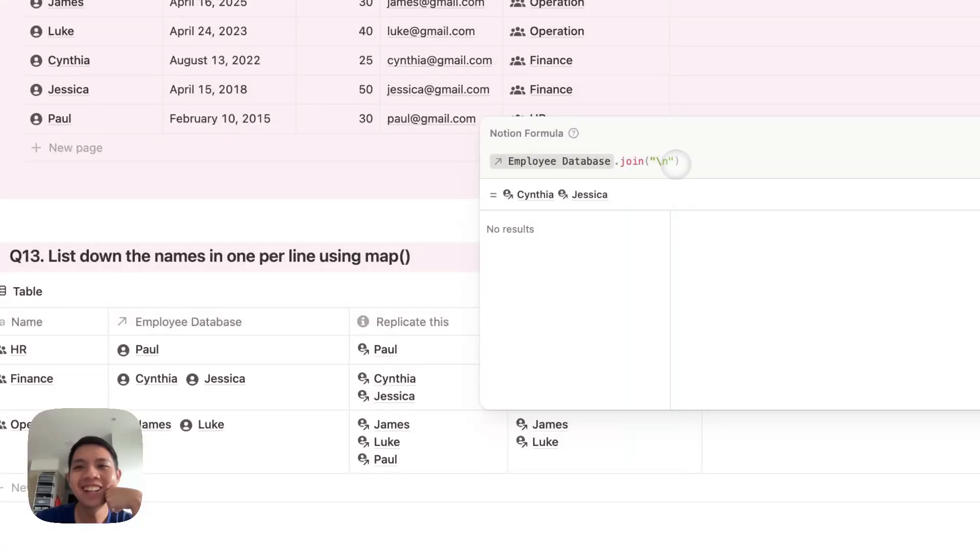
left_click_drag(684, 162, 621, 167)
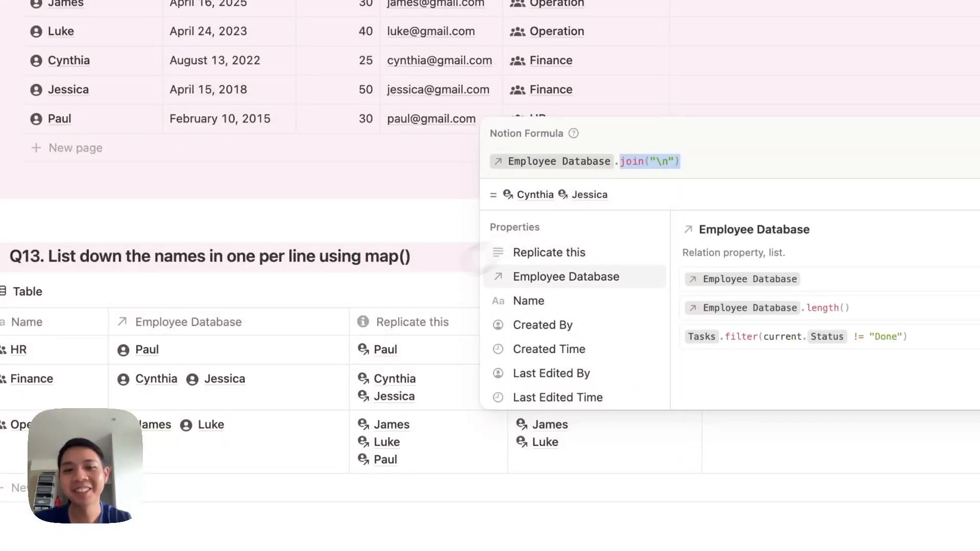
left_click(399, 253)
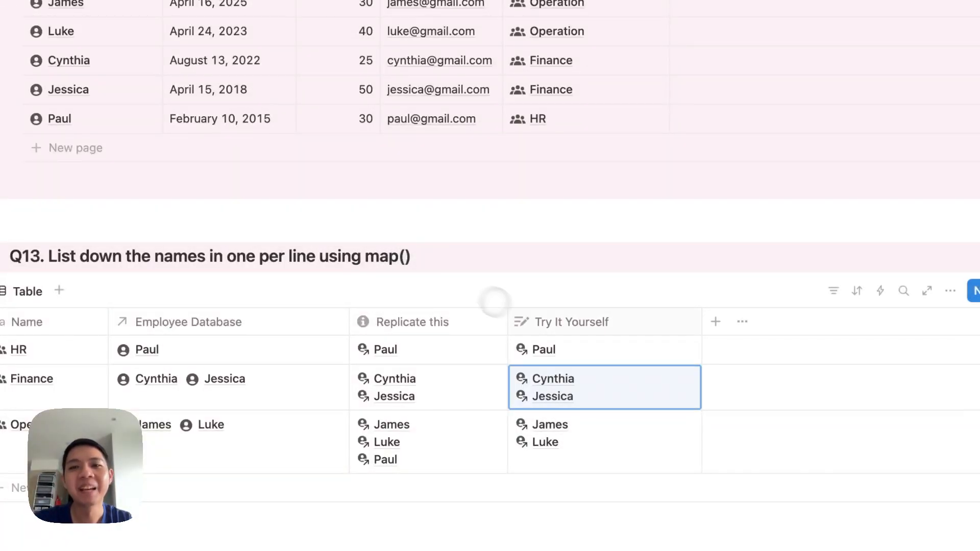
left_click(575, 347)
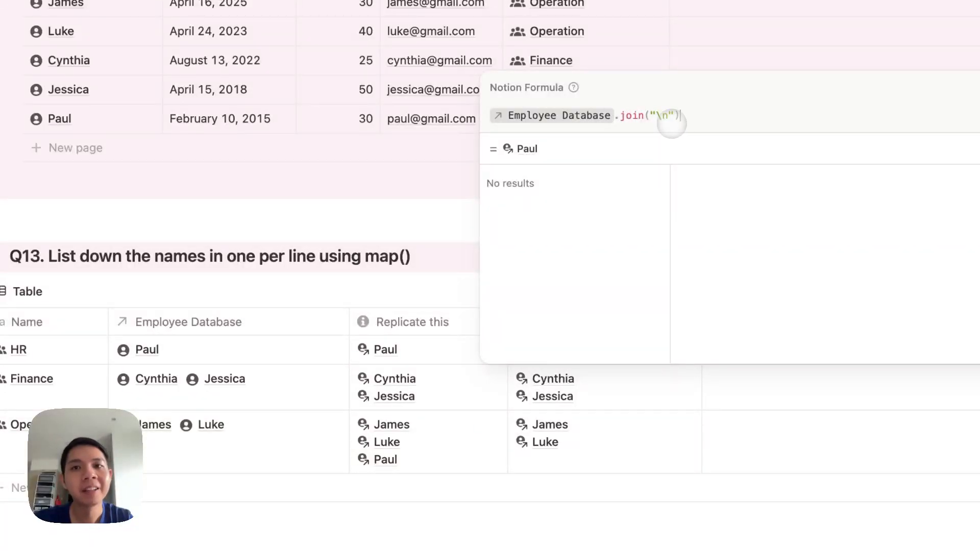
left_click_drag(682, 118, 620, 121)
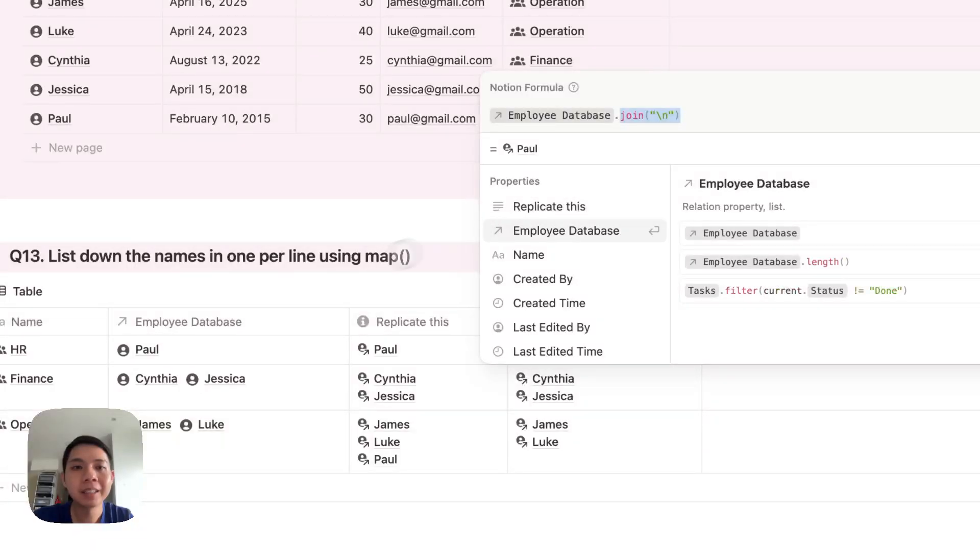
left_click(312, 278)
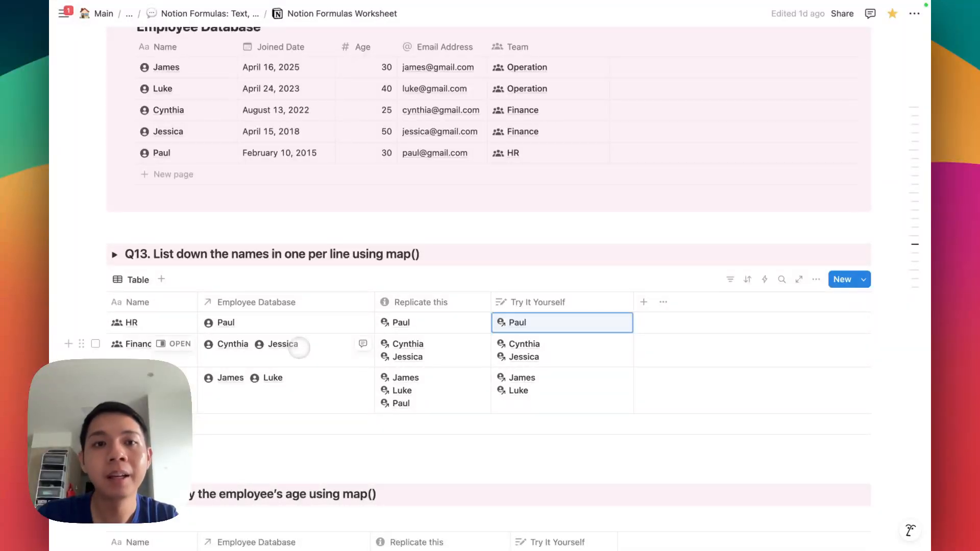
Remove the join() call from the Q13 Try It Yourself formula, leaving only the Employee Database property.
scroll(299, 348, "up", 3)
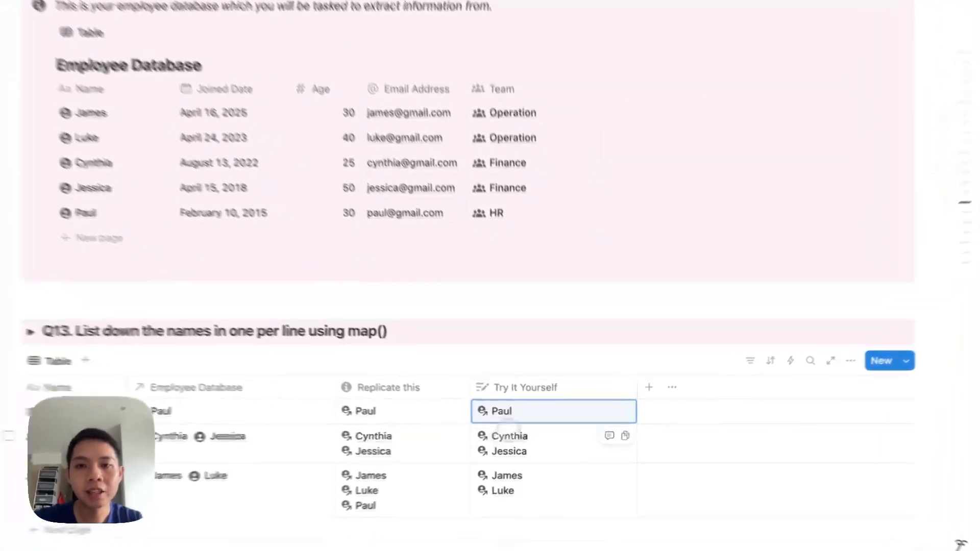
left_click(549, 437)
left_click(627, 221)
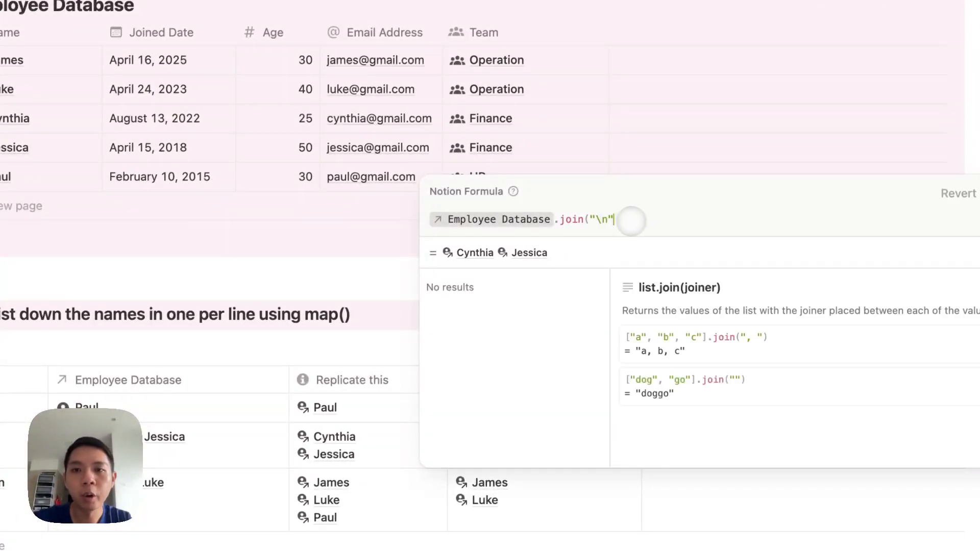
key("BackSpace")
key("BackSpace")
key("BackSpace")
key("BackSpace")
key("BackSpace")
key("BackSpace")
key("BackSpace")
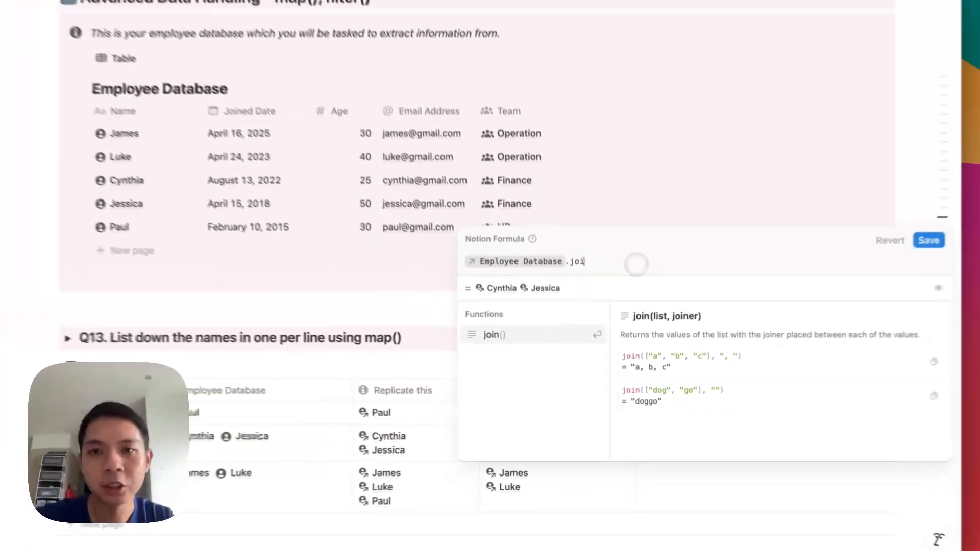
key("BackSpace")
key("BackSpace")
key("BackSpace")
key("BackSpace")
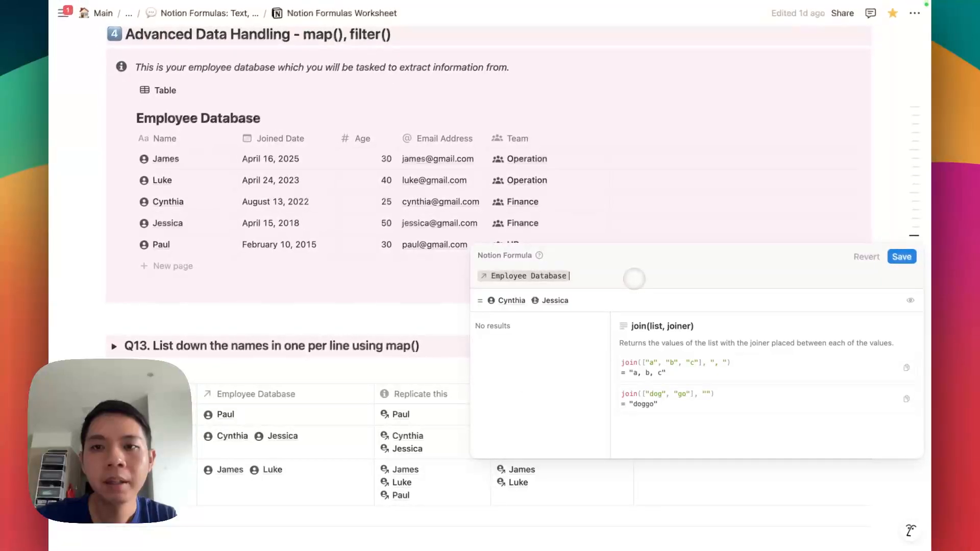
Append .join("f") to the Employee Database property in the Q13 formula and save it.
type(".join(")
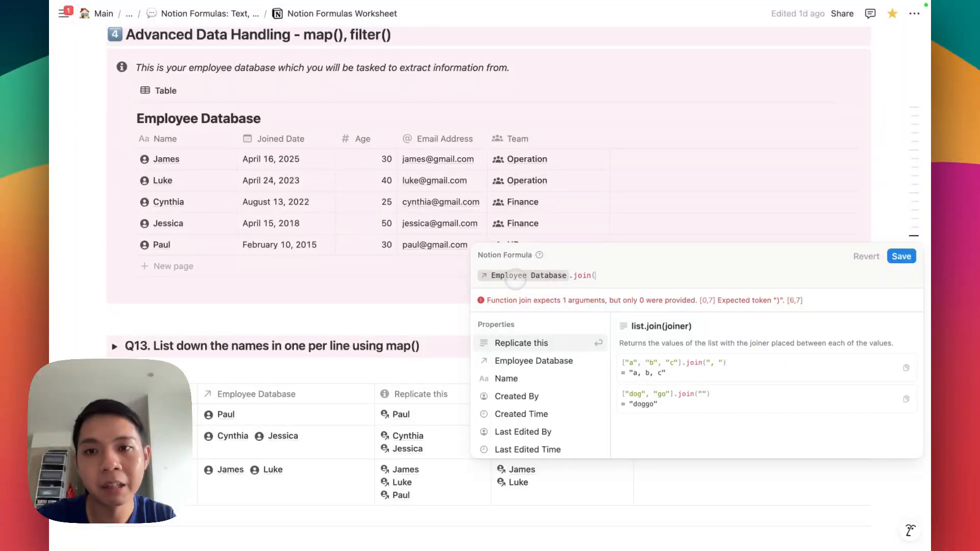
type(")")
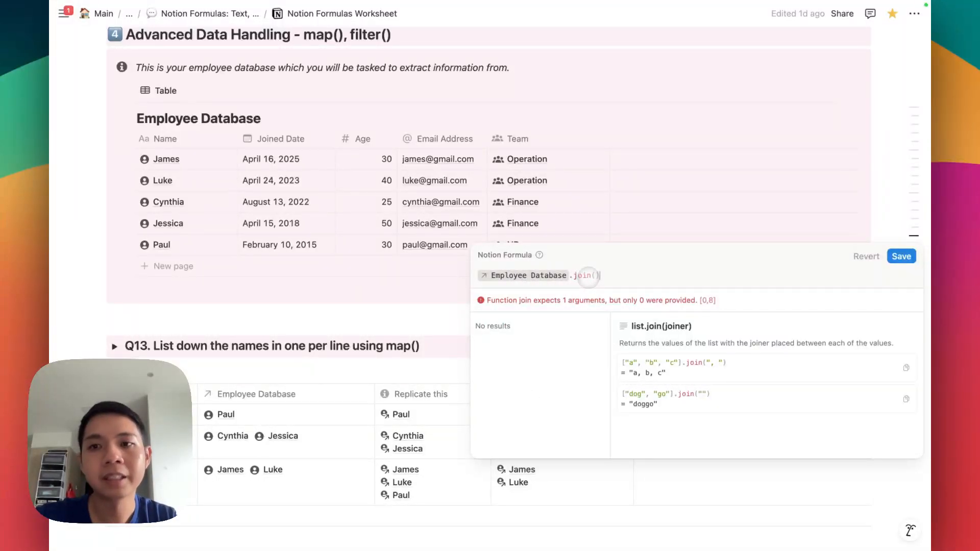
key("BackSpace")
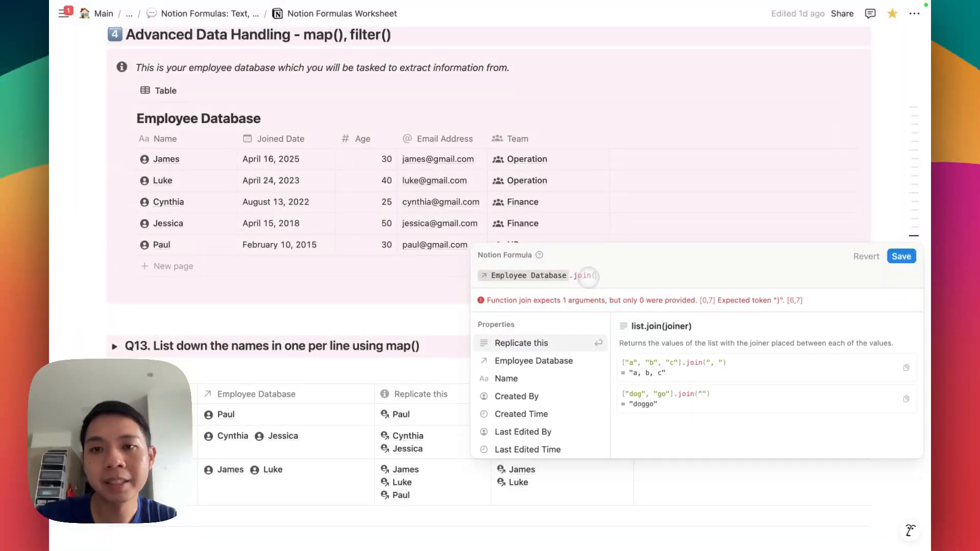
type("\"")
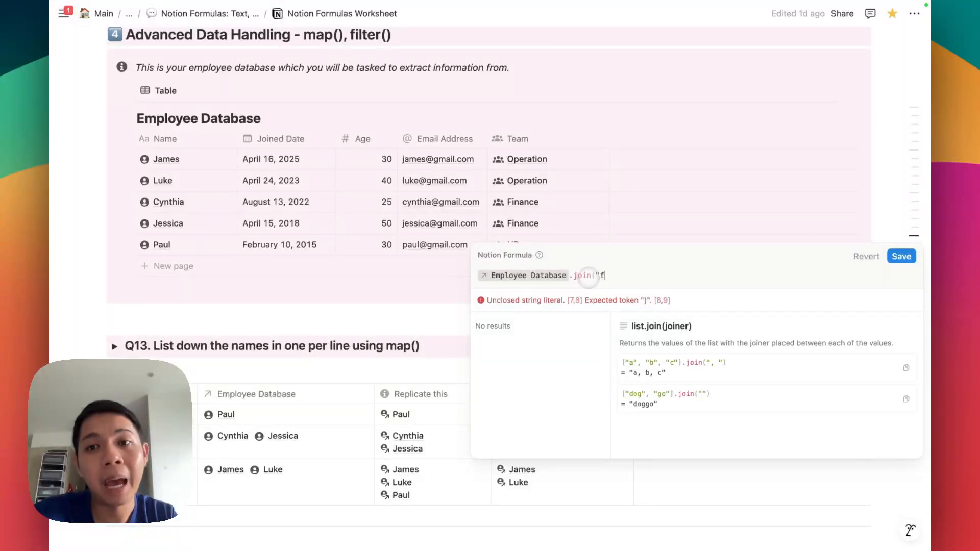
type("f\")")
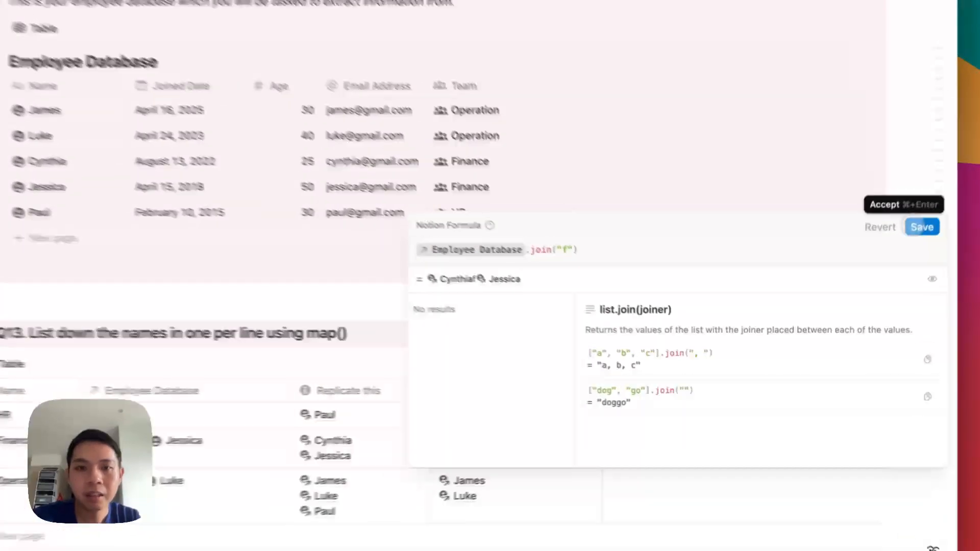
left_click(901, 257)
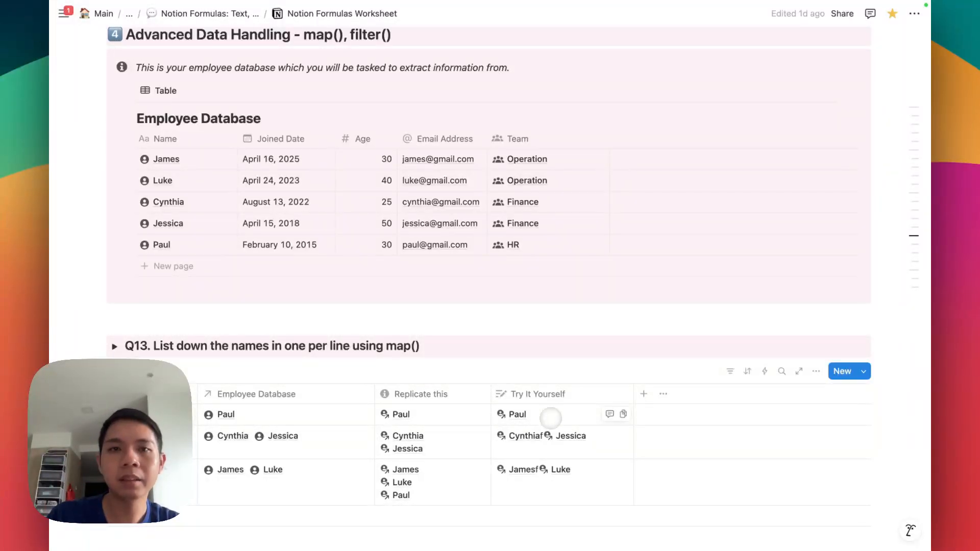
Add a new entry to the Employee Database and enter the new employee's name.
left_click(146, 266)
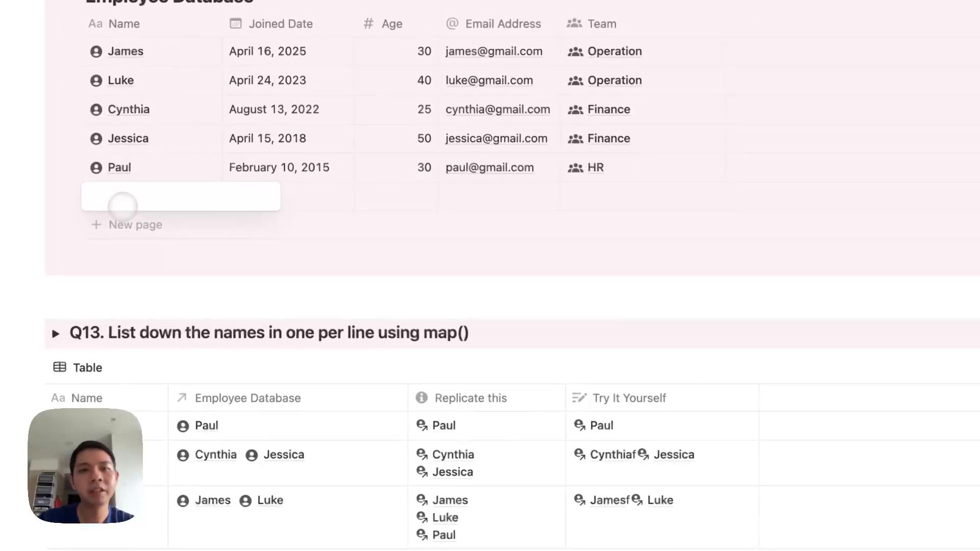
type("Jonathan")
key("Return")
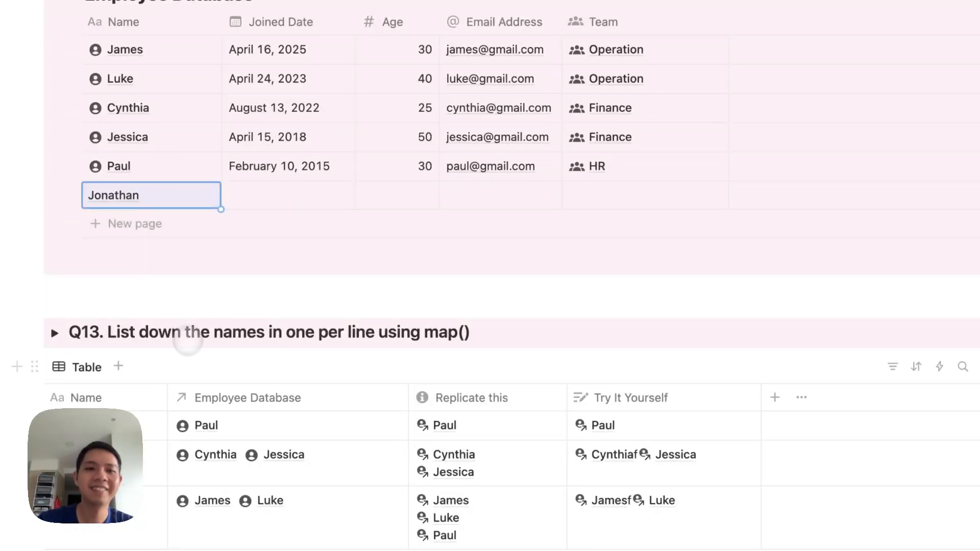
Try to link the new employee by name in the Finance row's Employee Database relation in the Q13 table.
scroll(188, 341, "down", 3)
left_click(306, 313)
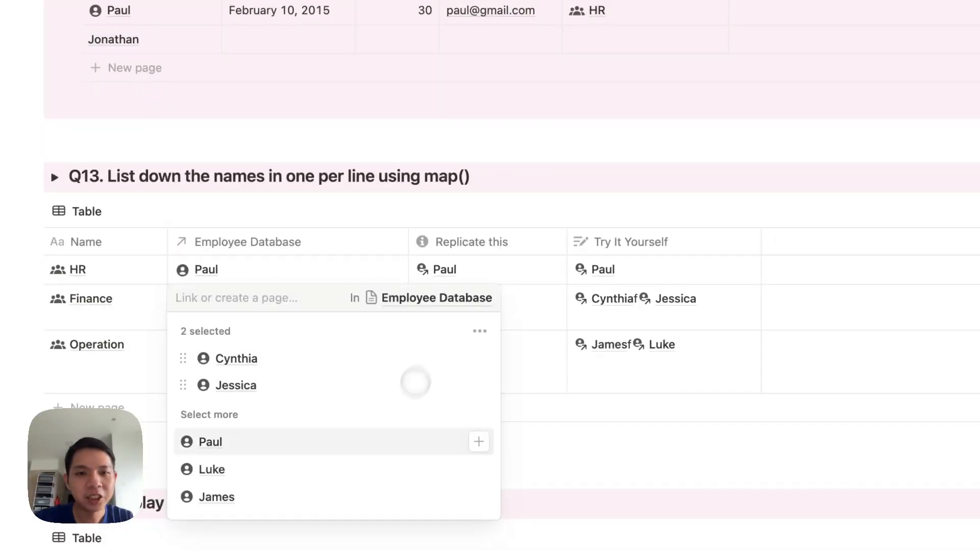
type("Jonathan")
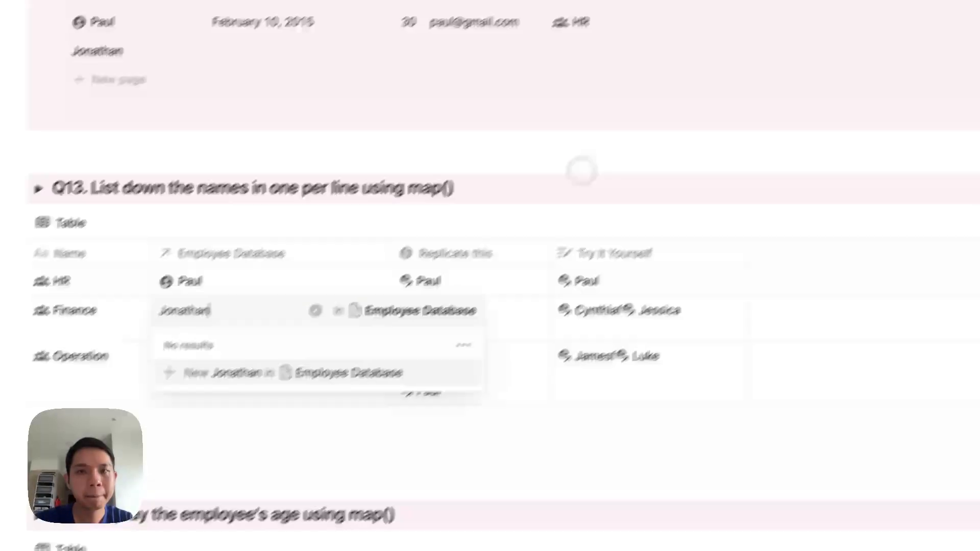
key("Escape")
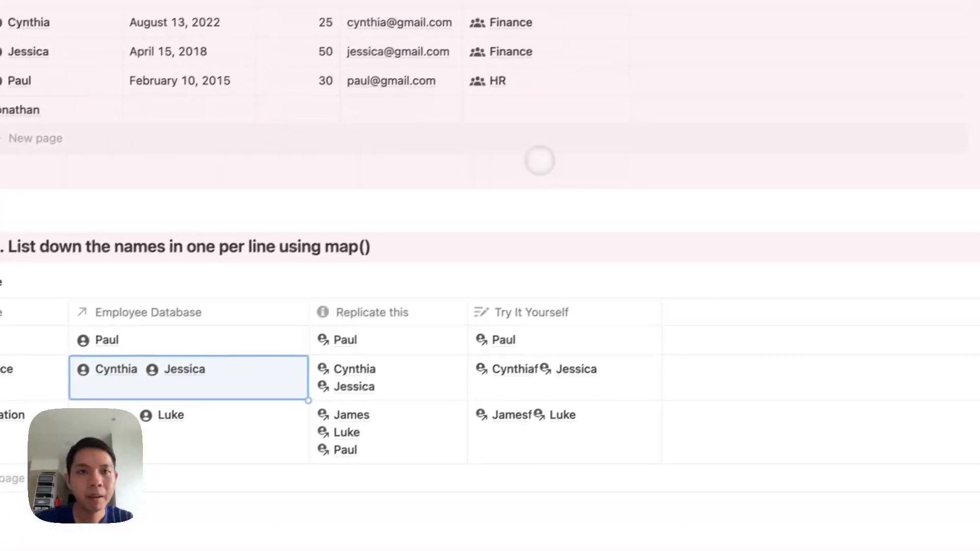
Assign the new employee to the Finance team and widen the Q13 table's Try It Yourself column.
left_click(583, 49)
left_click(503, 208)
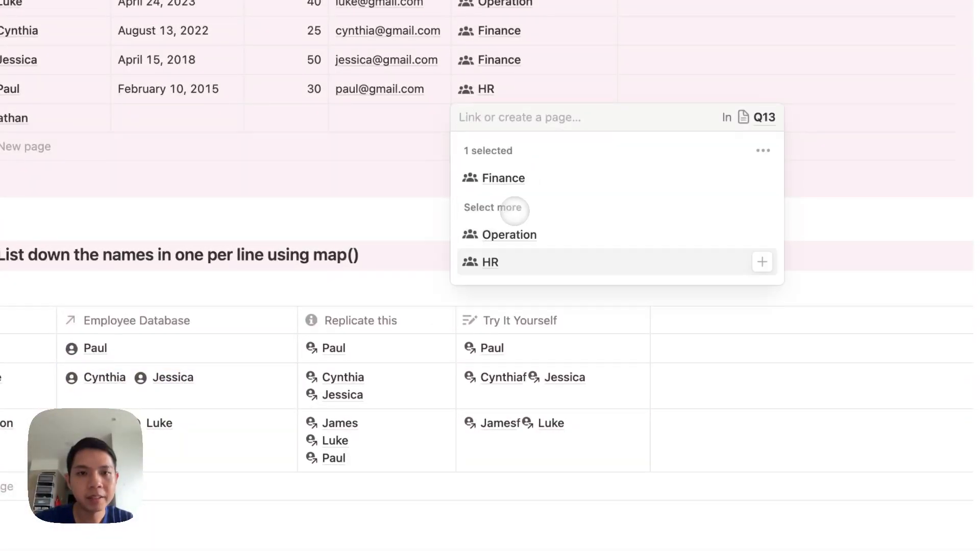
key("Escape")
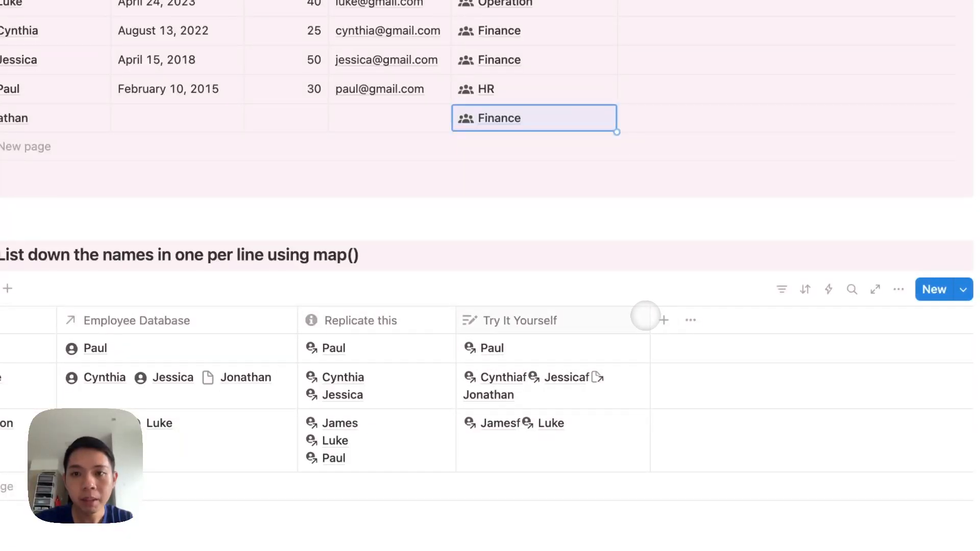
left_click_drag(649, 318, 717, 319)
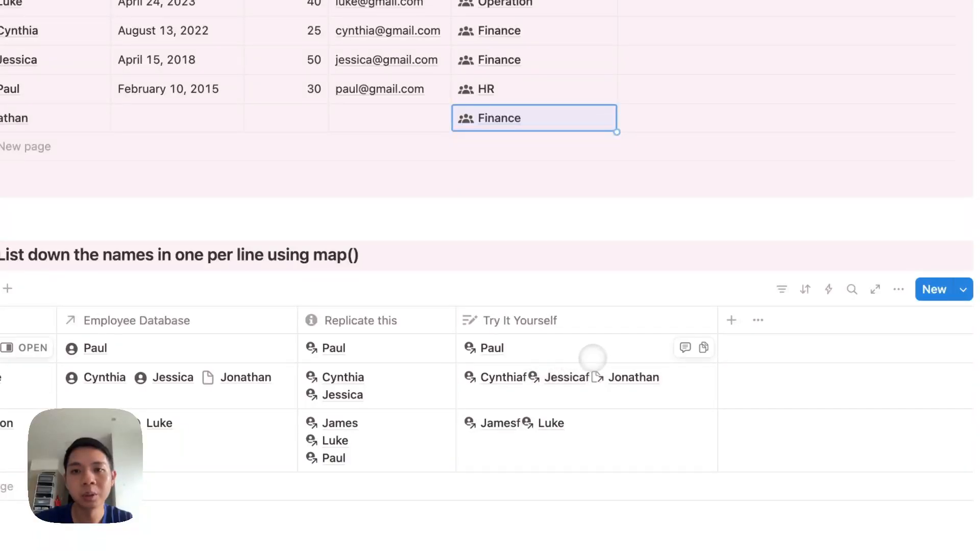
Change the joiner in the Q13 Try It Yourself formula to "," and save it.
left_click(595, 354)
left_click(606, 114)
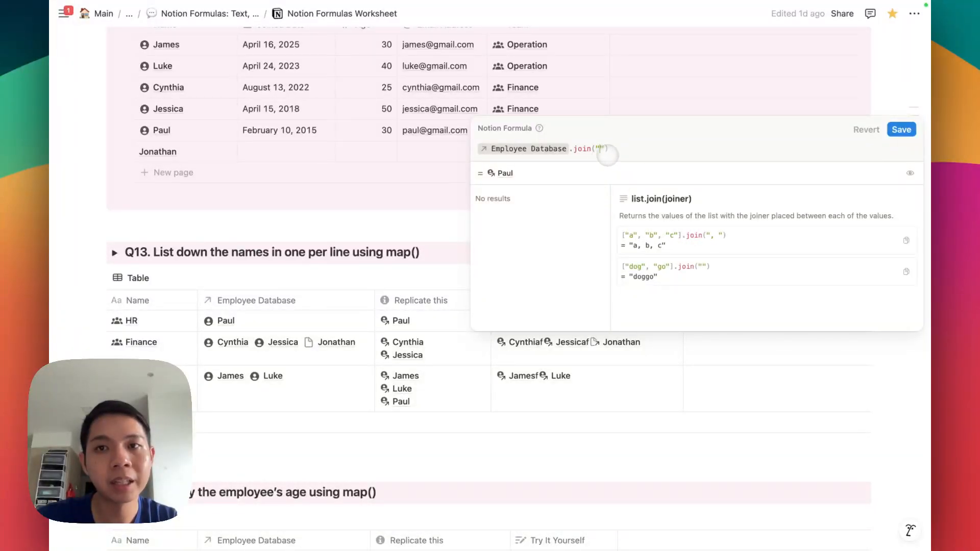
left_click(900, 130)
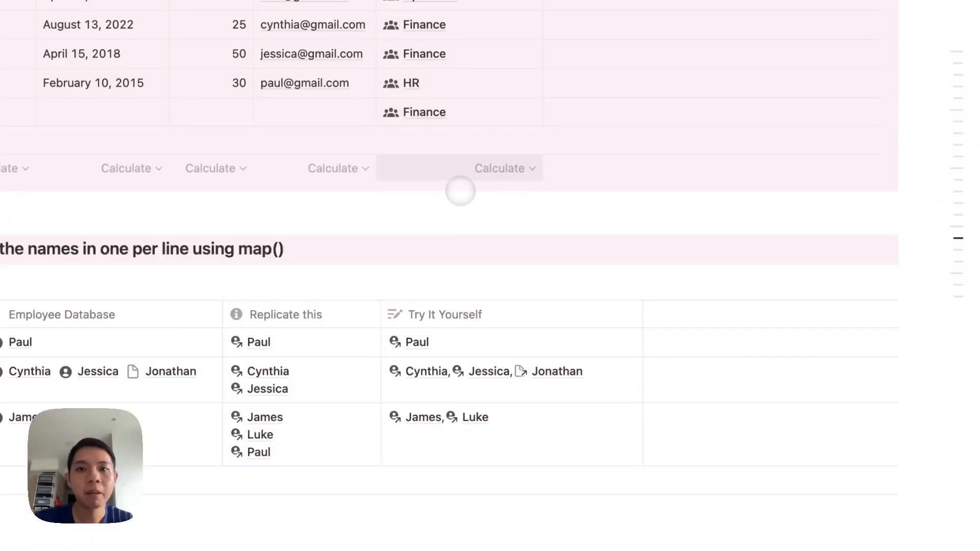
Set the joiner in the Q13 Try It Yourself formula to "\n" and save it.
left_click(461, 337)
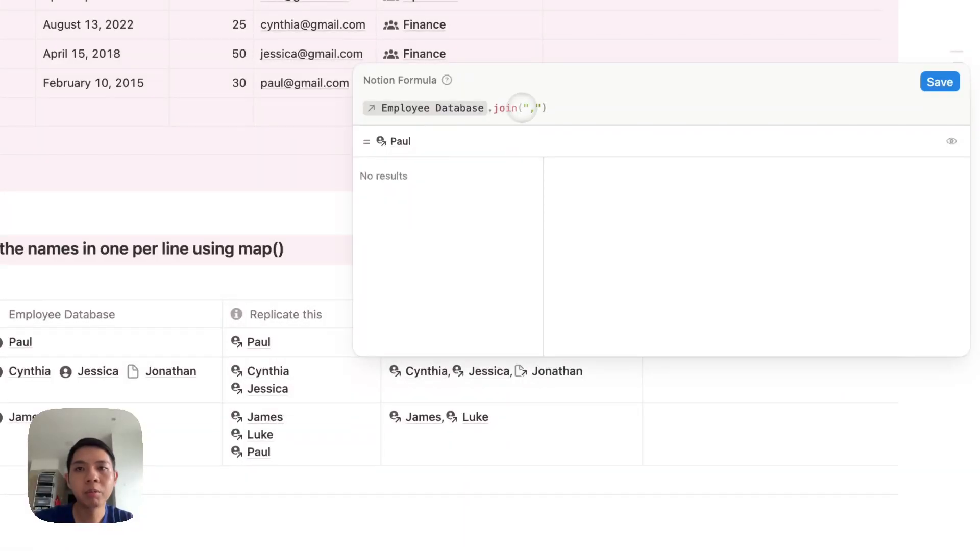
left_click(532, 107)
key("BackSpace")
type("\\n")
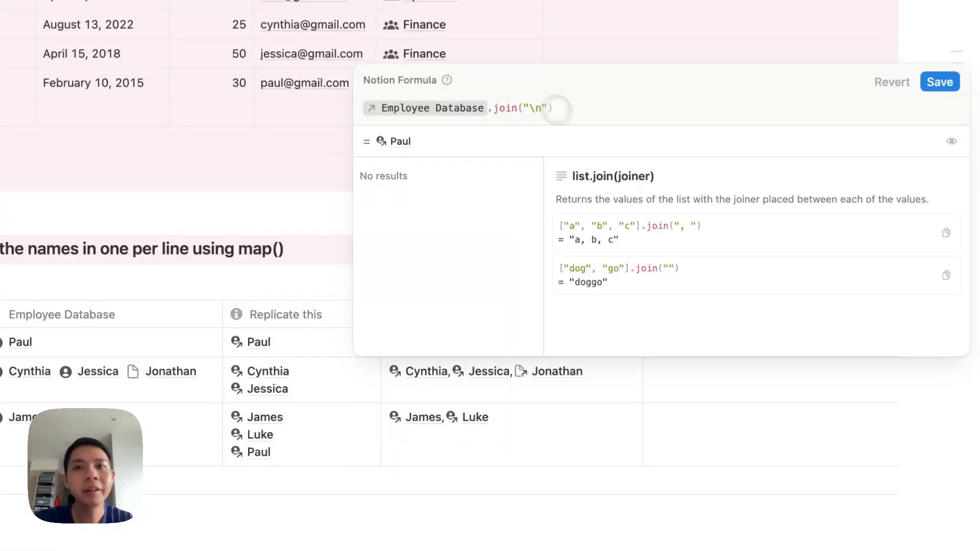
left_click(936, 83)
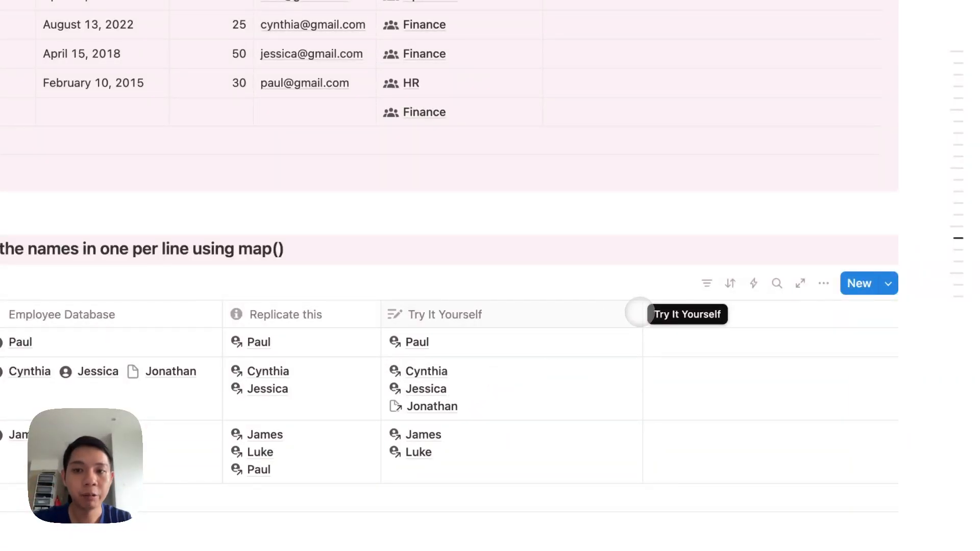
Narrow the Q13 table's Try It Yourself column and replace map() with join() in the Q13 heading.
left_click_drag(640, 312, 575, 314)
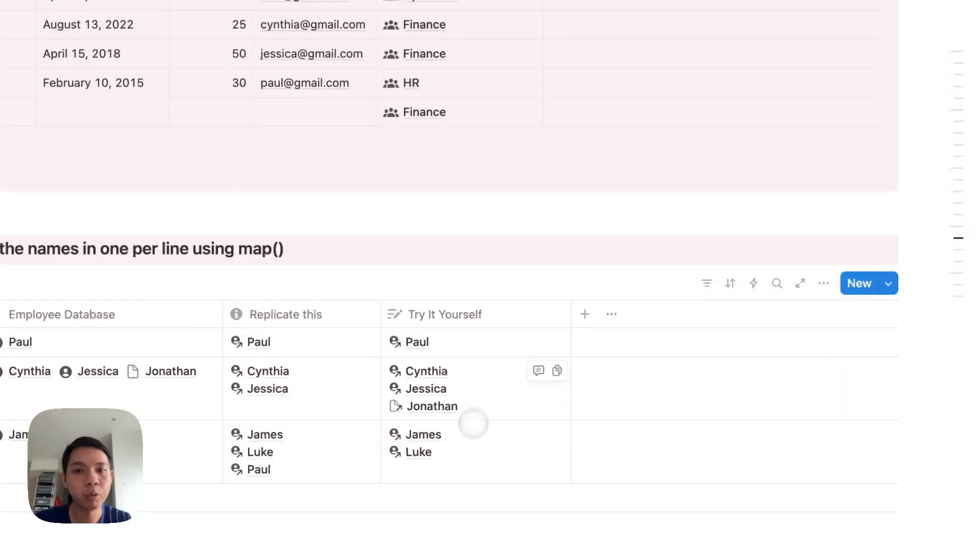
scroll(486, 393, "down", 5)
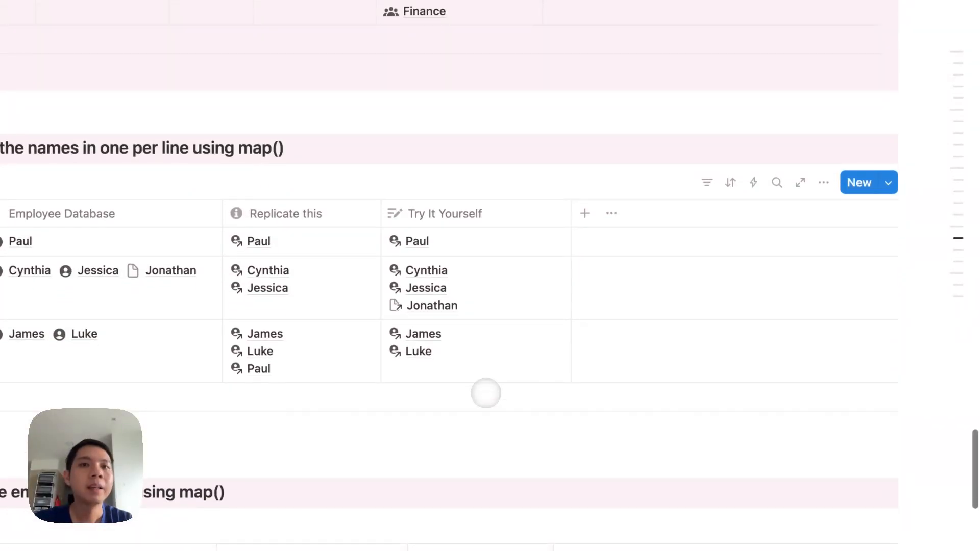
left_click(330, 240)
left_click_drag(452, 171, 378, 172)
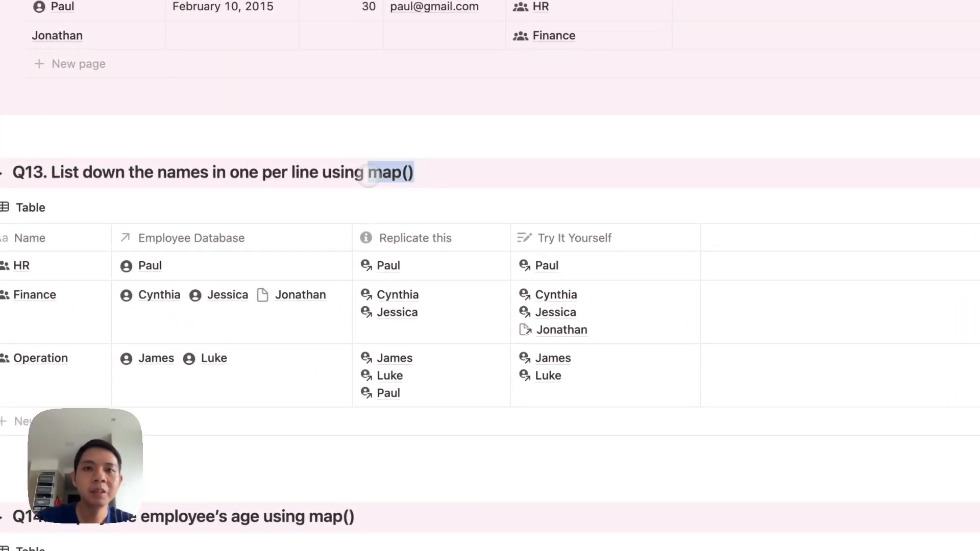
key("BackSpace")
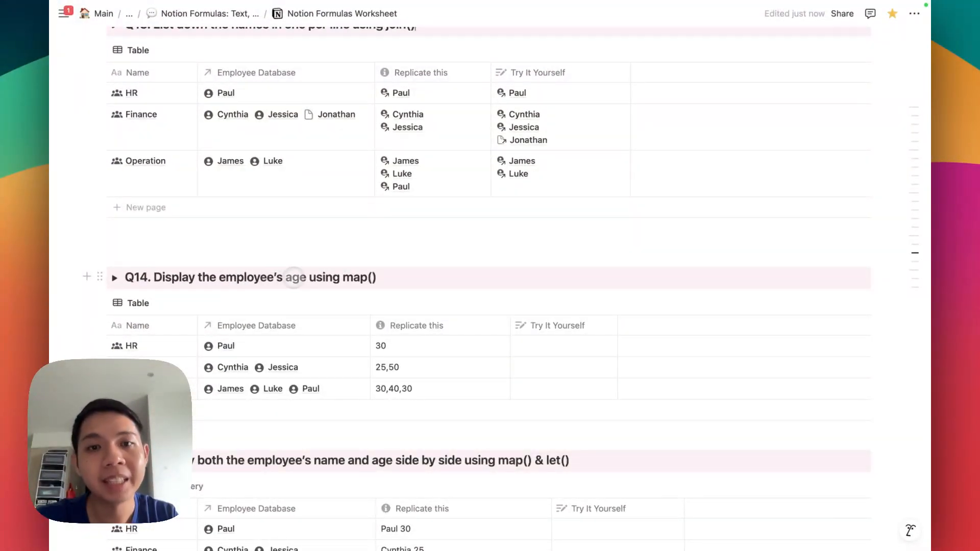
Enter and save the formula Employee Database.map(current) in the Q14 table's Try It Yourself column.
scroll(403, 288, "down", 2)
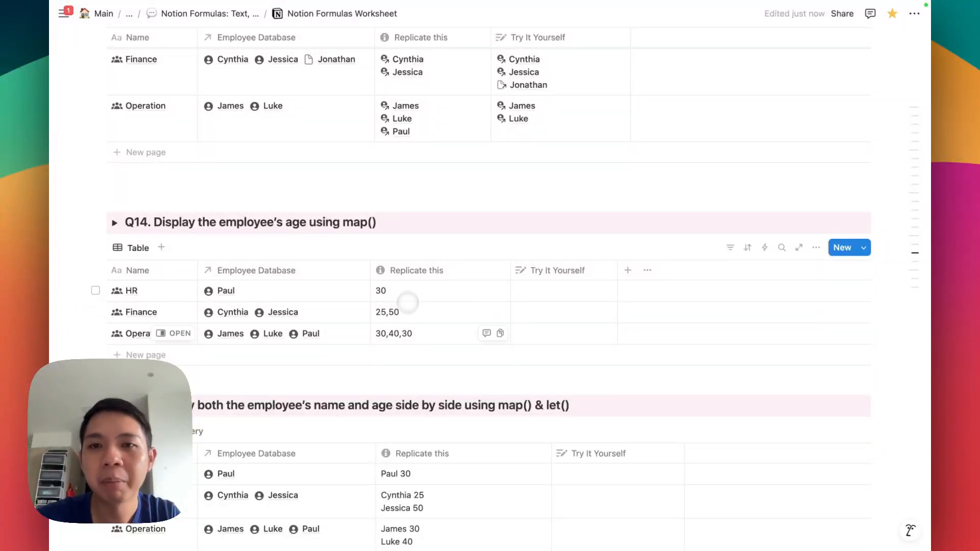
left_click(606, 289)
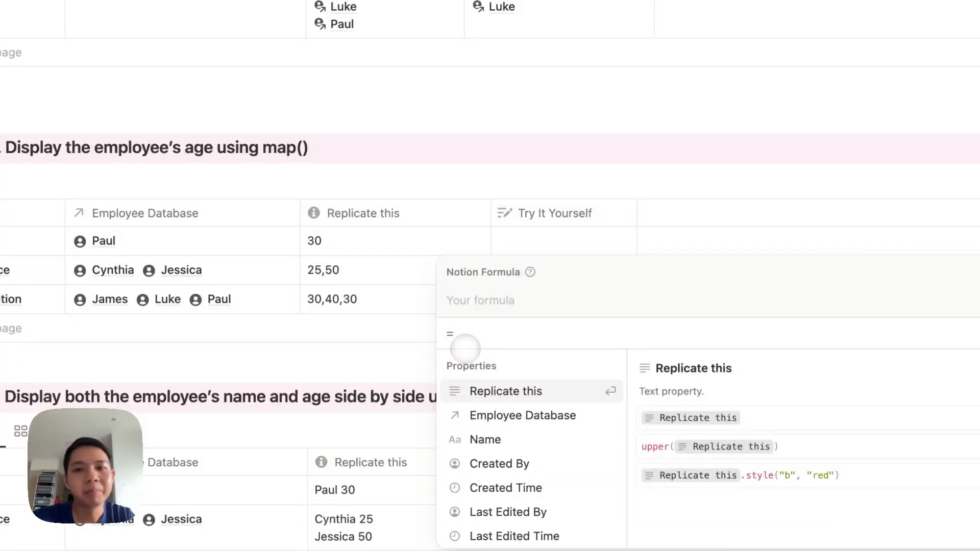
left_click(484, 414)
type(".map(")
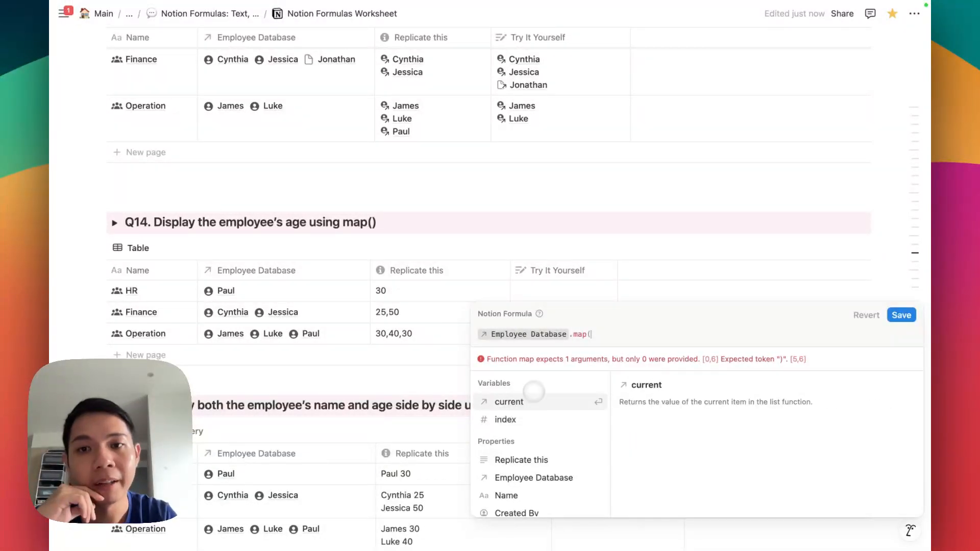
key("BackSpace")
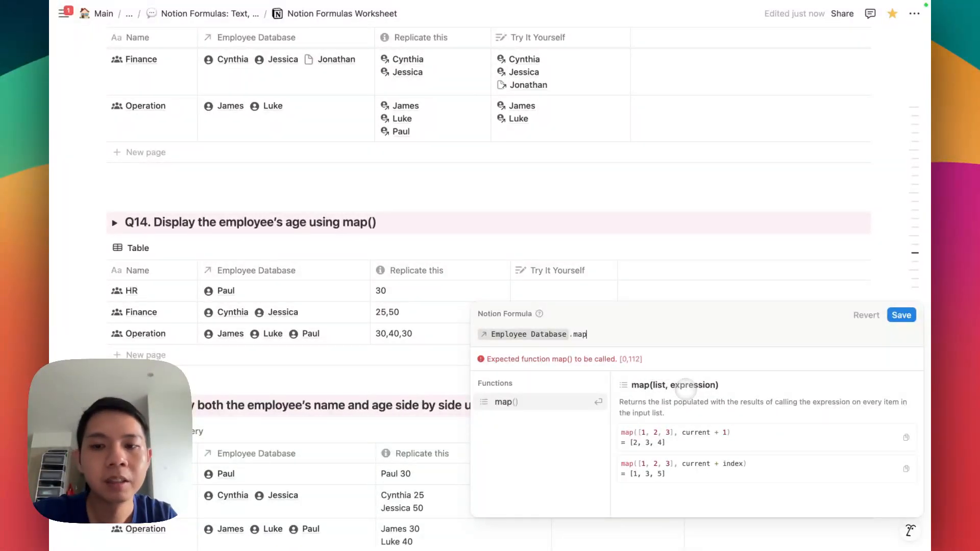
type("(")
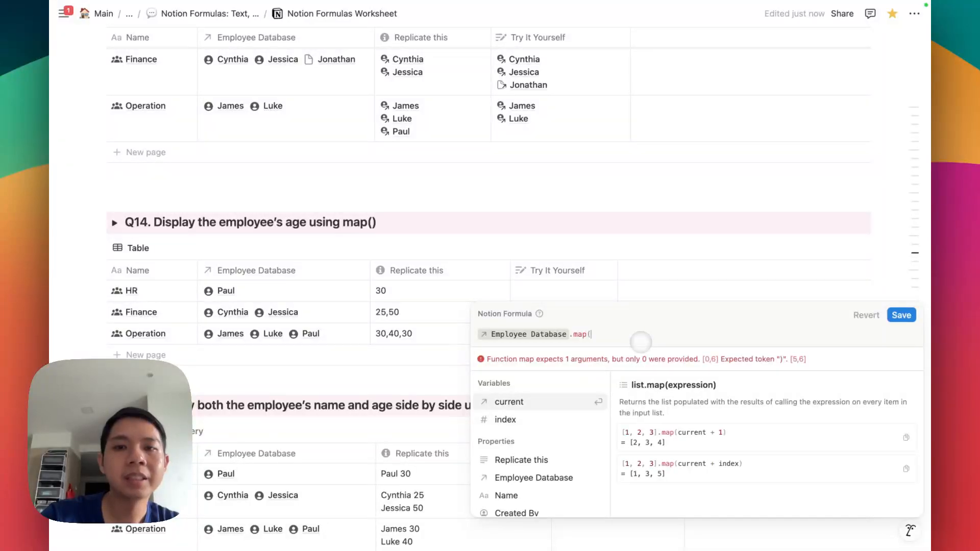
type("current")
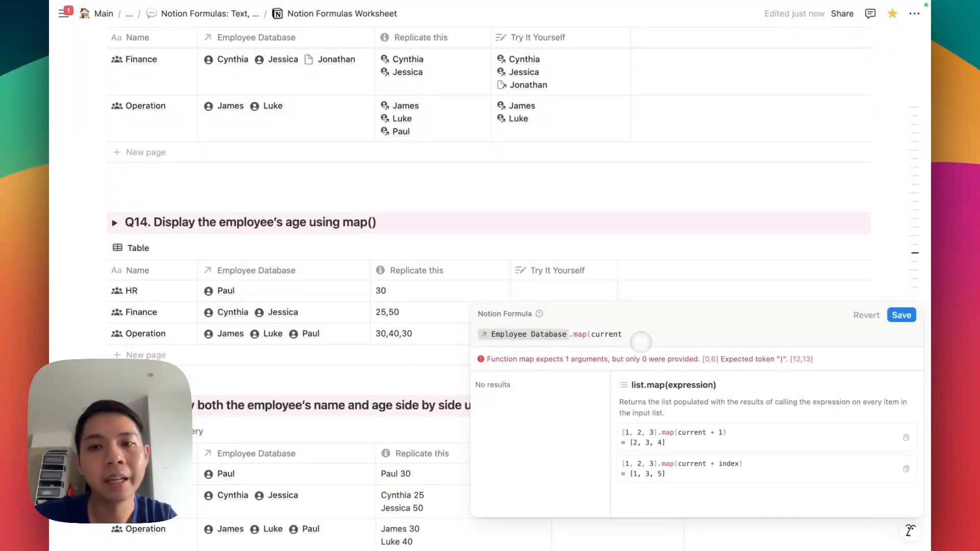
type(")")
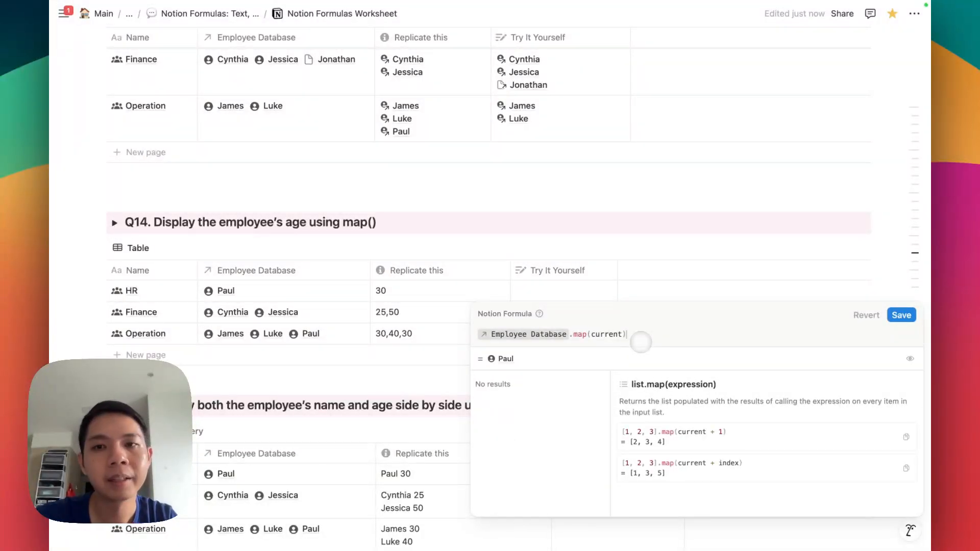
key("Return")
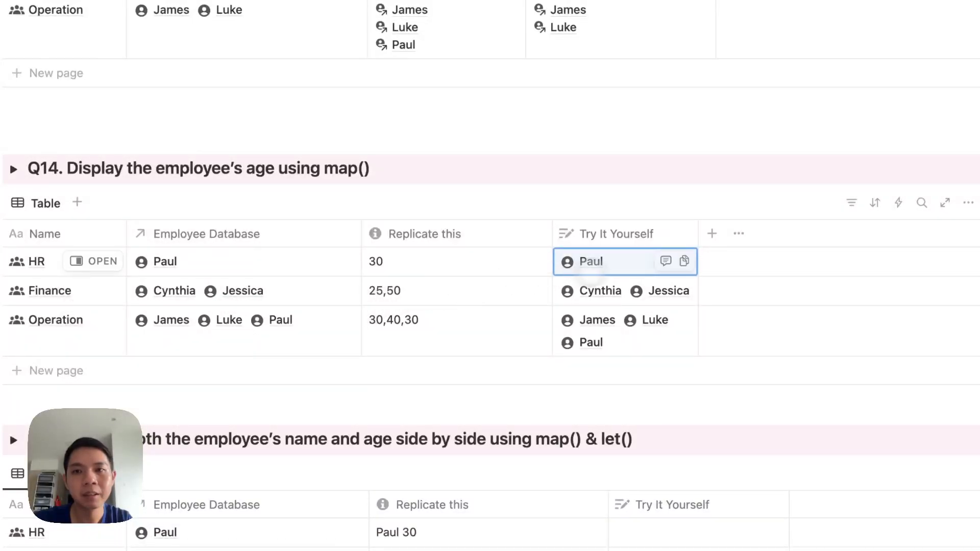
Extend the Q14 Try It Yourself formula to Employee Database.map(current.Age) and save it.
left_click(629, 261)
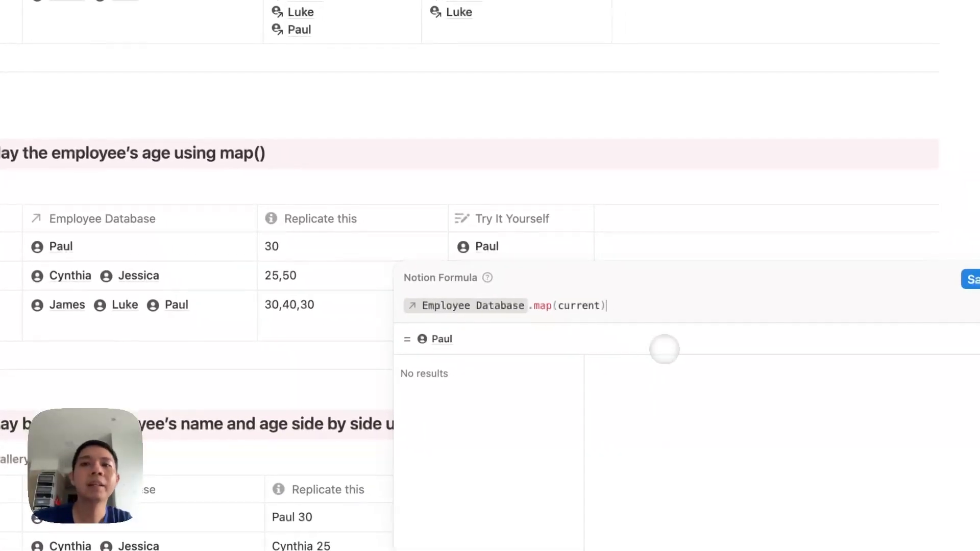
key("BackSpace")
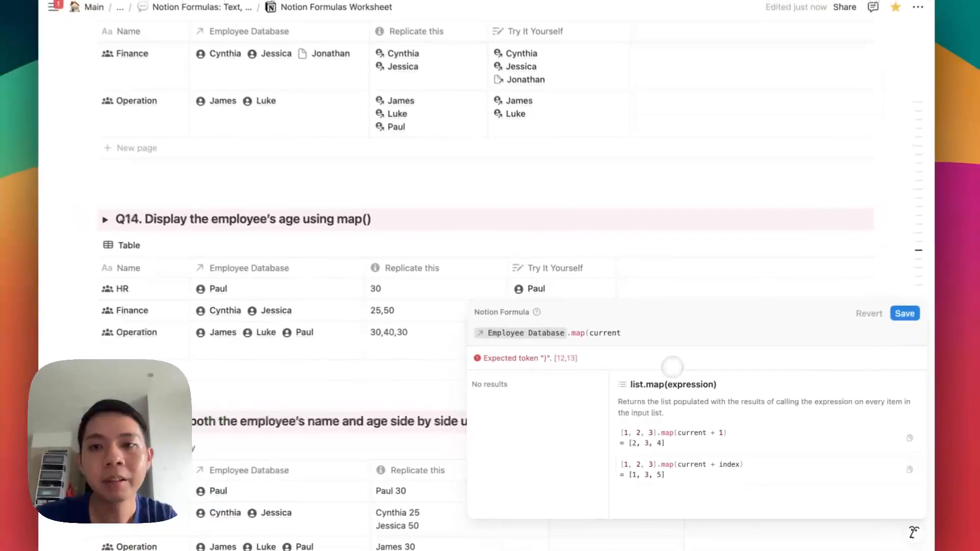
type(".")
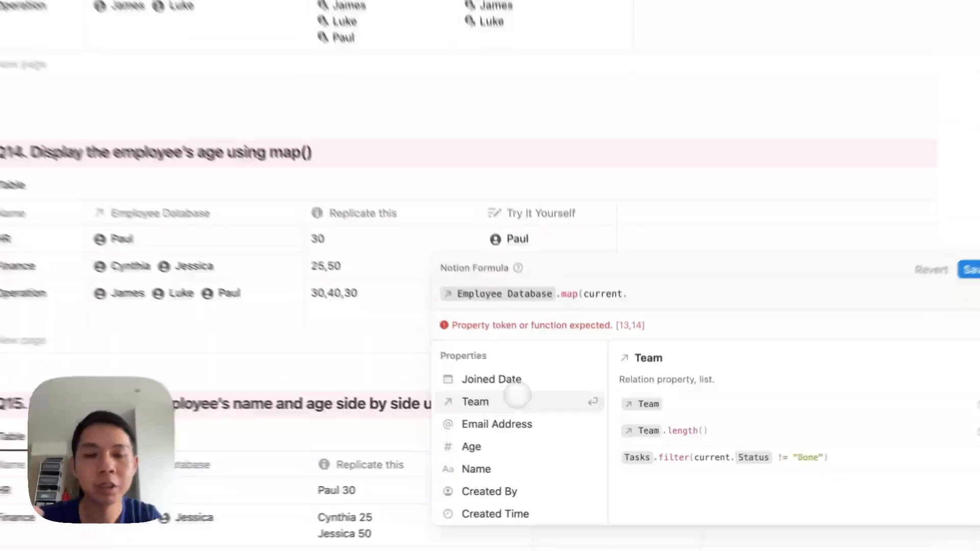
scroll(492, 434, "down", 1)
scroll(493, 434, "up", 1)
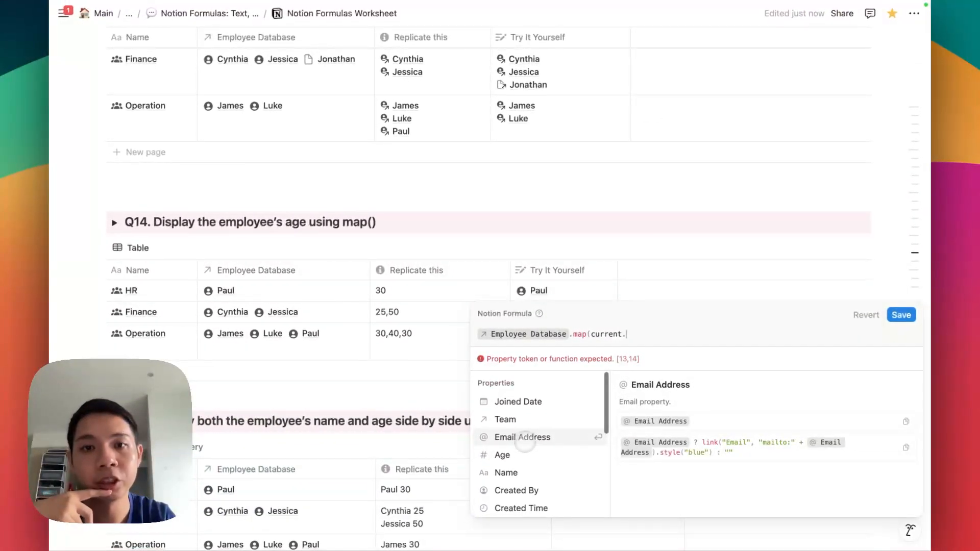
scroll(493, 434, "down", 1)
scroll(519, 444, "up", 1)
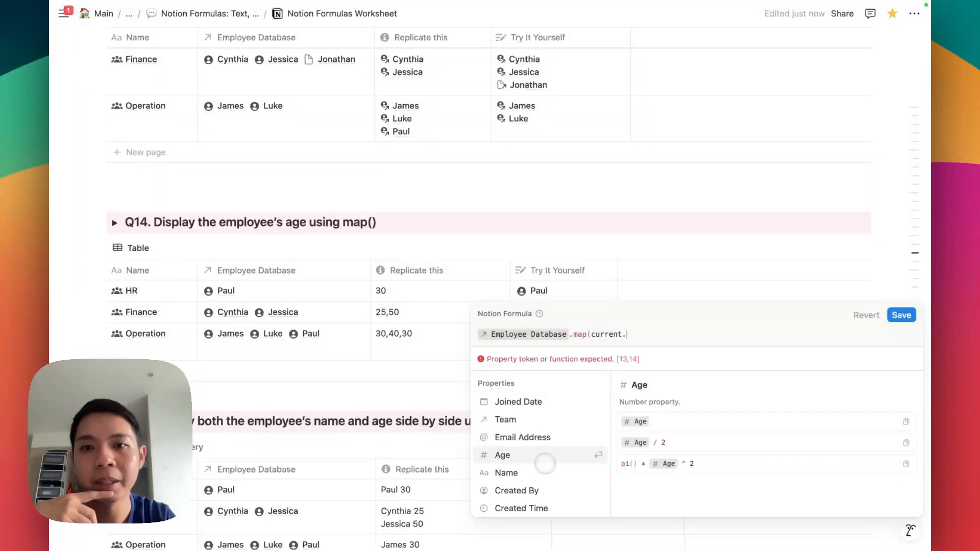
scroll(545, 465, "down", 1)
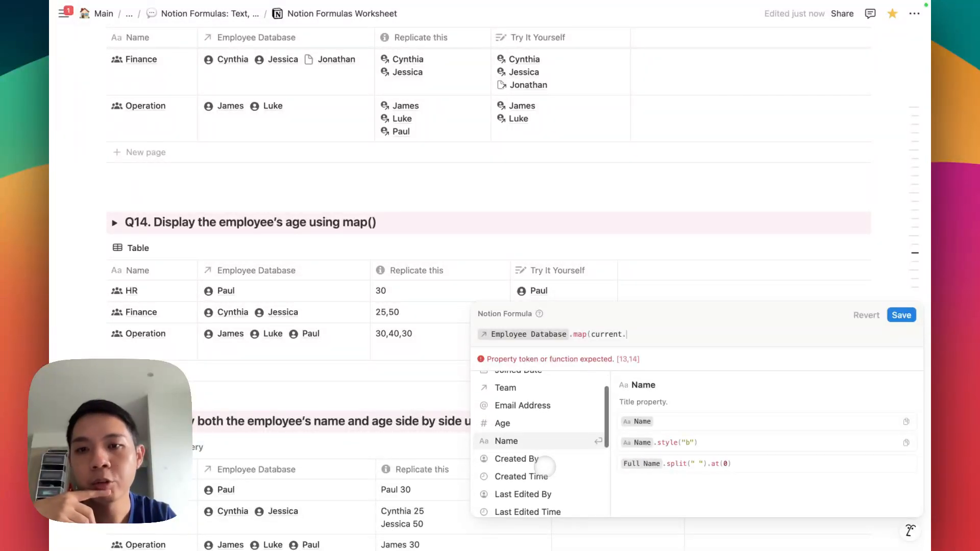
scroll(545, 464, "up", 1)
left_click(515, 440)
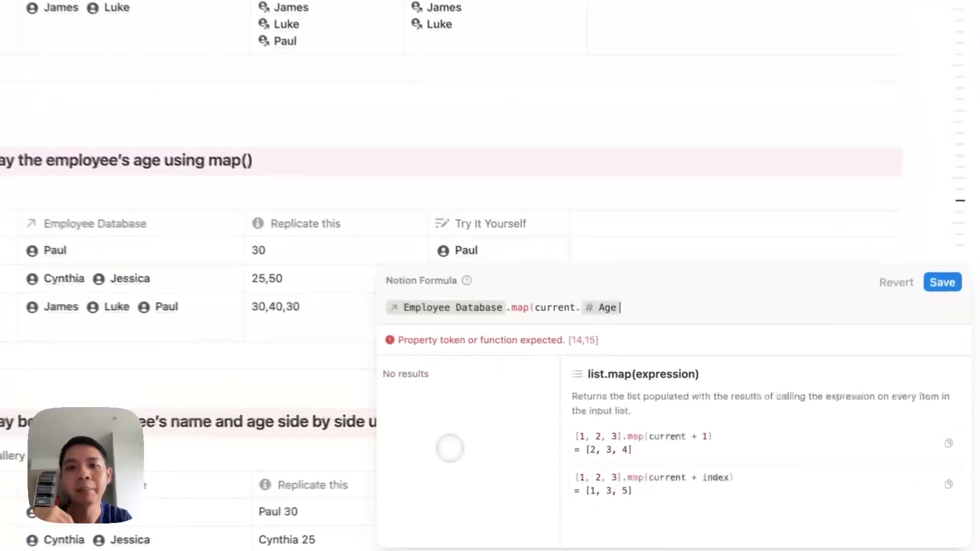
type(")")
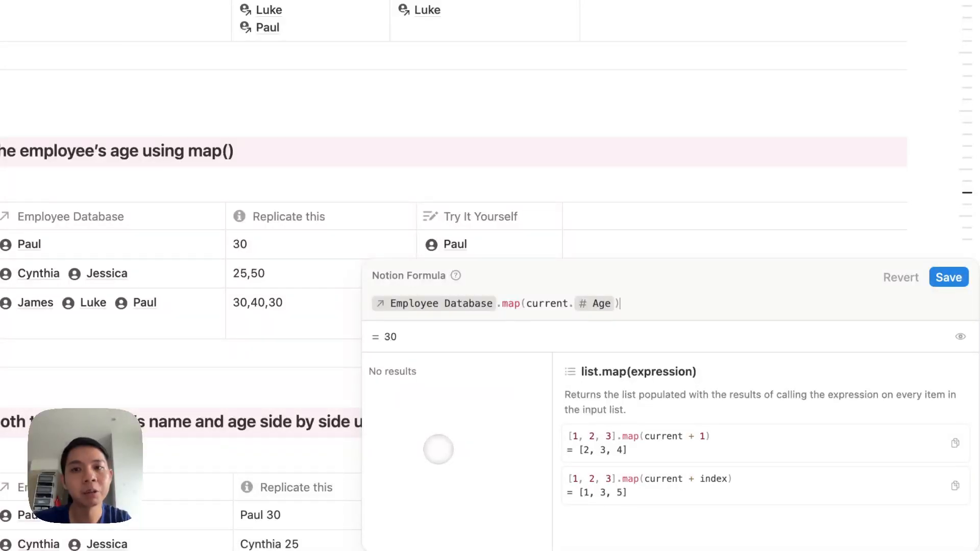
left_click(948, 277)
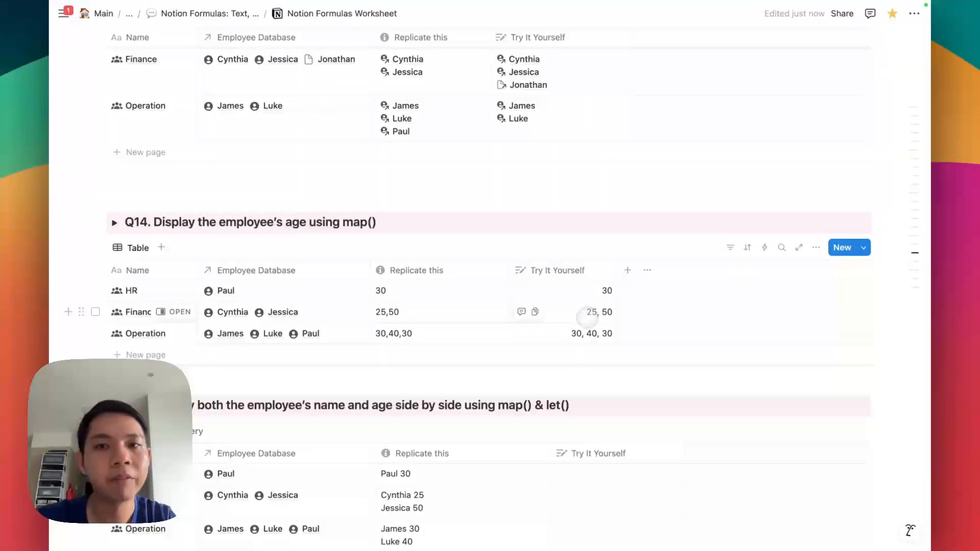
Append .sum() to the Q14 Try It Yourself formula to total each team's ages, and apply it.
left_click(588, 295)
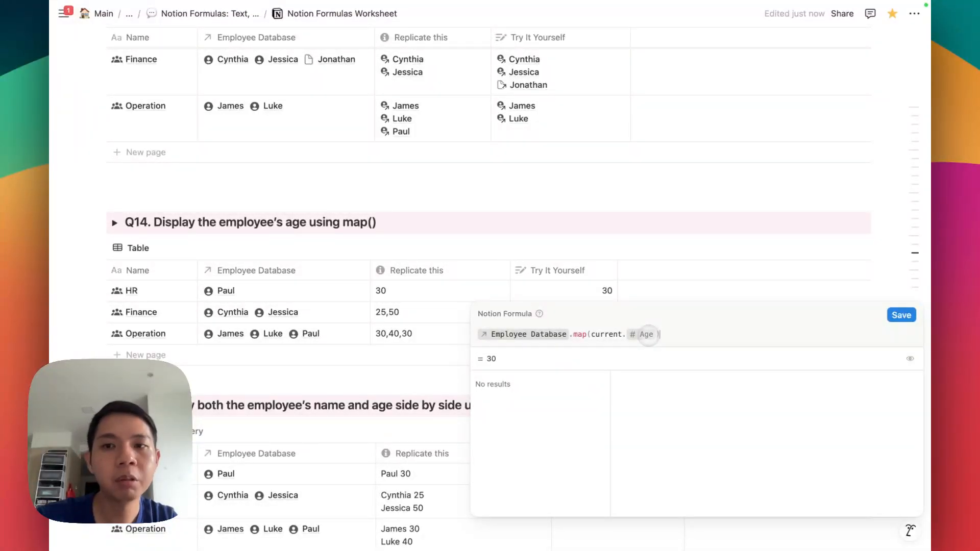
type(".sum")
key("Return")
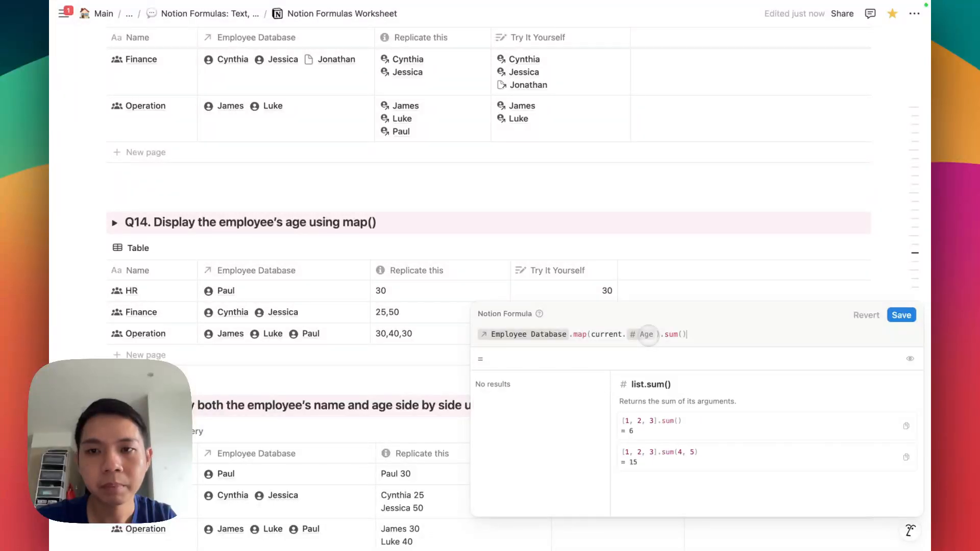
left_click(544, 286)
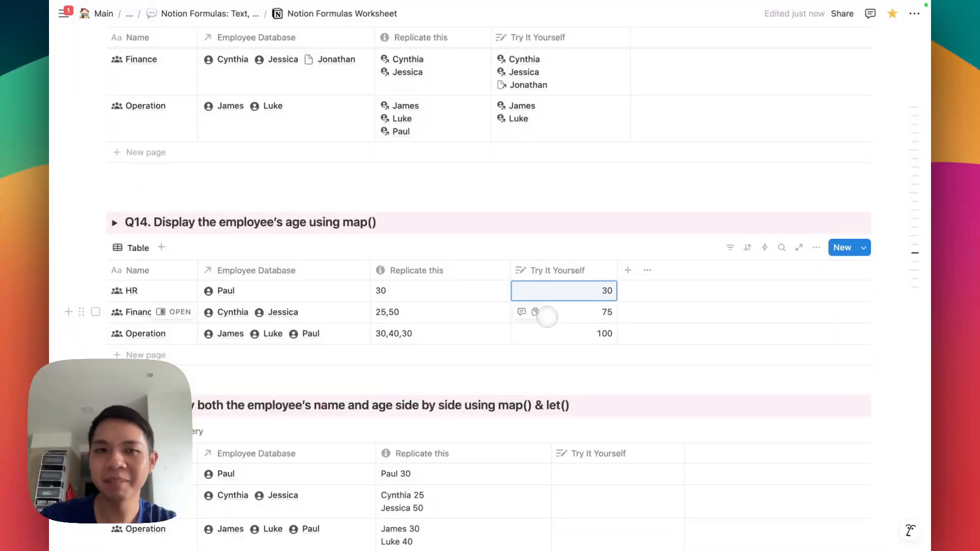
Remove .sum() from the Q14 Try It Yourself formula and save it as Employee Database.map(current.Age).
left_click(556, 316)
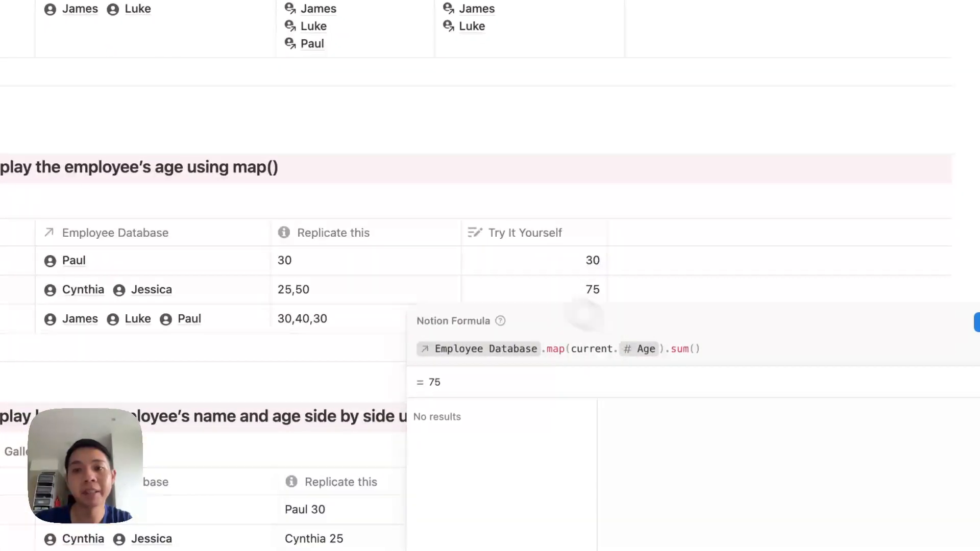
left_click(696, 351)
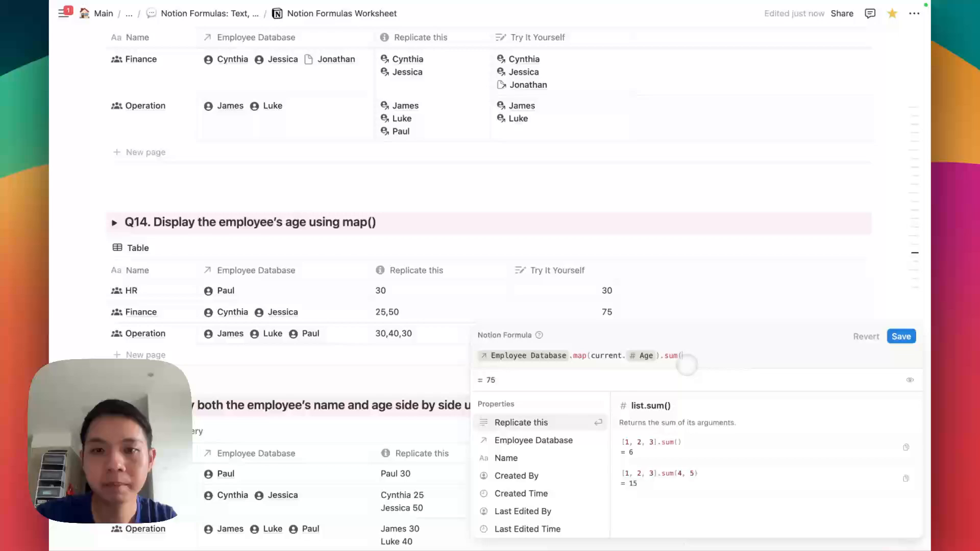
key("BackSpace")
key("BackSpace")
key("BackSpace")
key("BackSpace")
key("BackSpace")
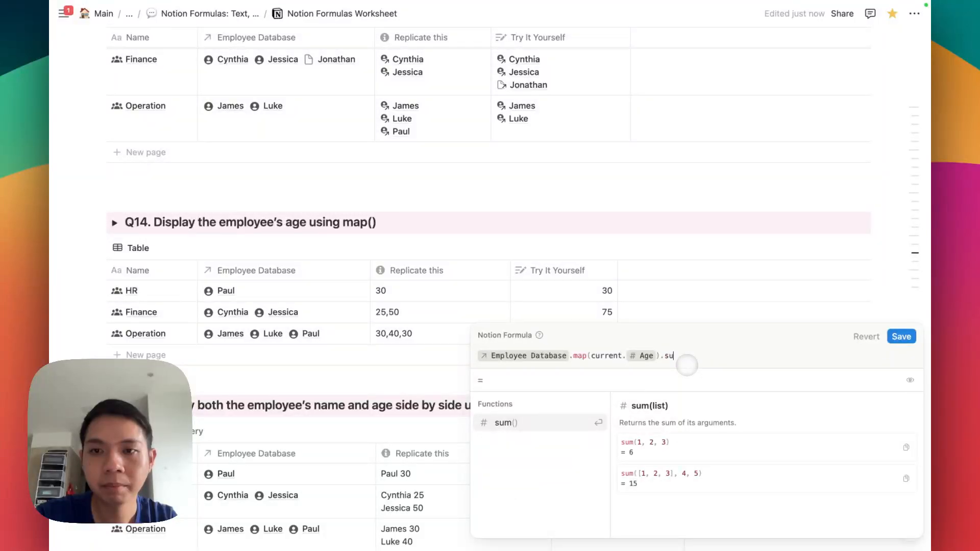
left_click(906, 335)
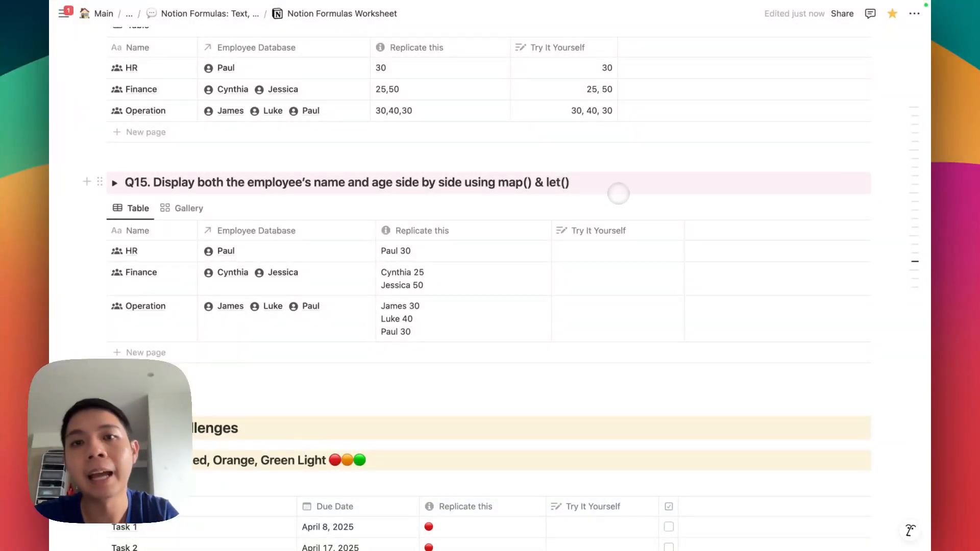
scroll(574, 272, "up", 3)
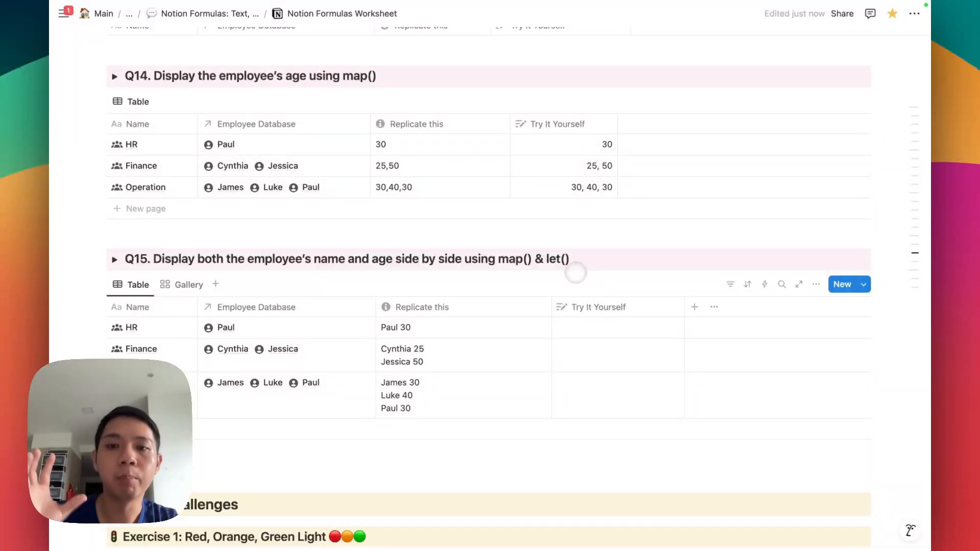
scroll(576, 273, "down", 2)
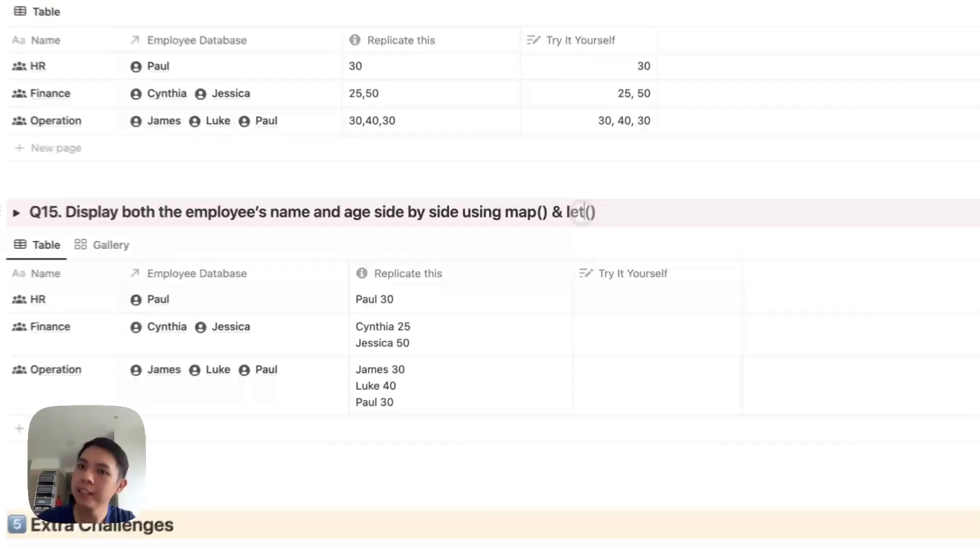
left_click_drag(564, 218, 558, 218)
left_click(606, 207)
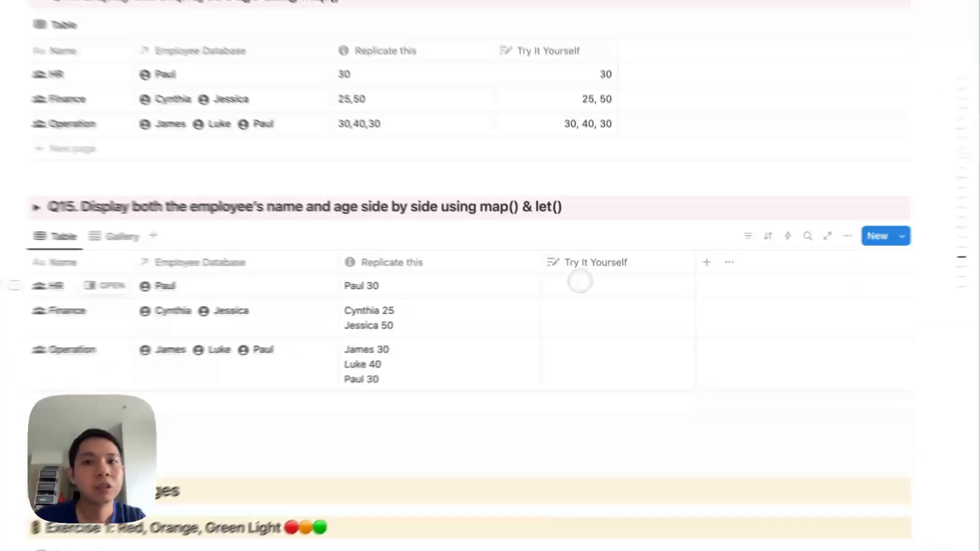
Enter Employee Database.map(let()) as the start of the formula in the Q15 table's Try It Yourself column.
left_click(572, 287)
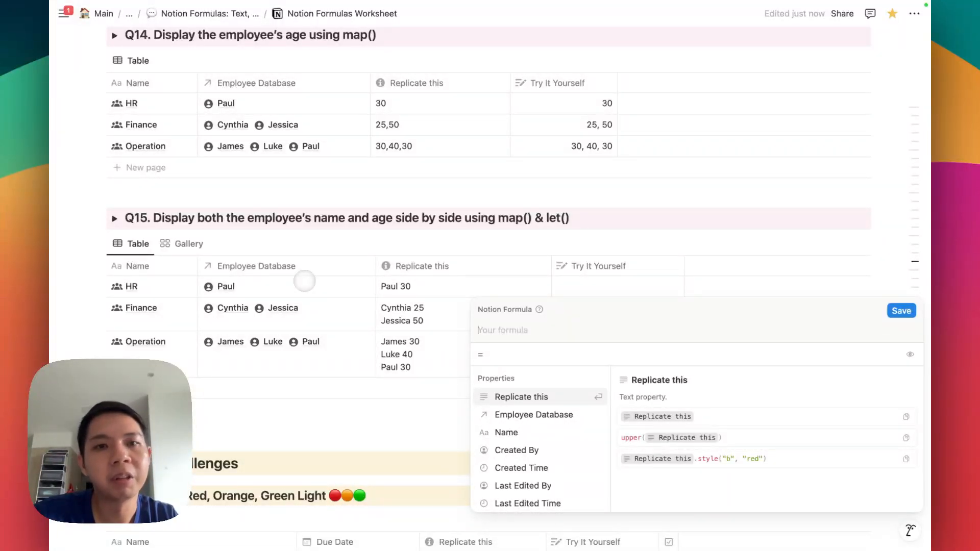
type("empl")
key("Return")
type(".")
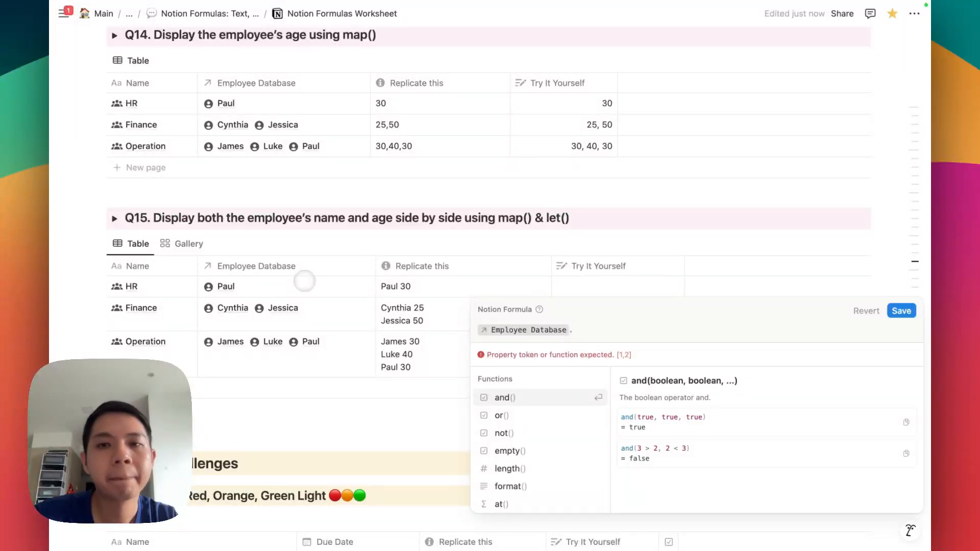
type("map(")
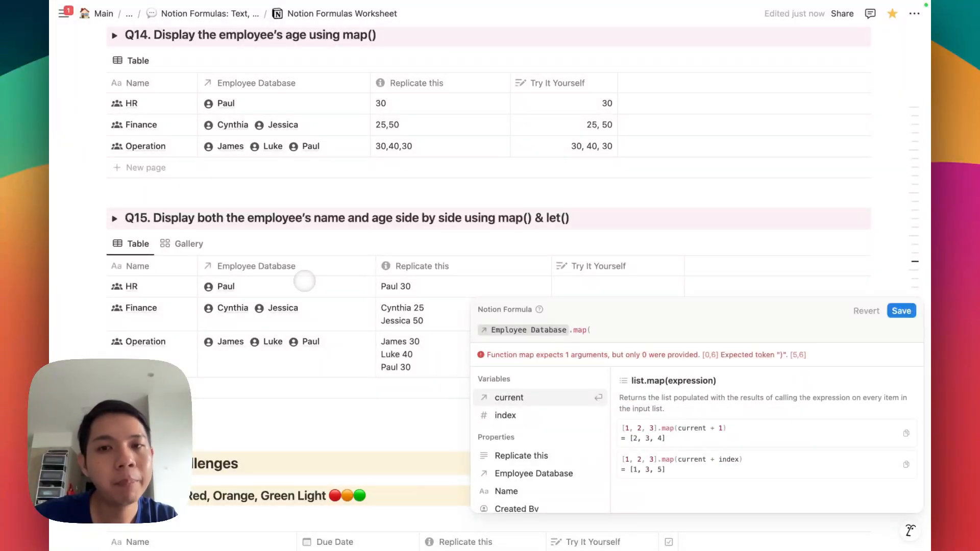
type("l")
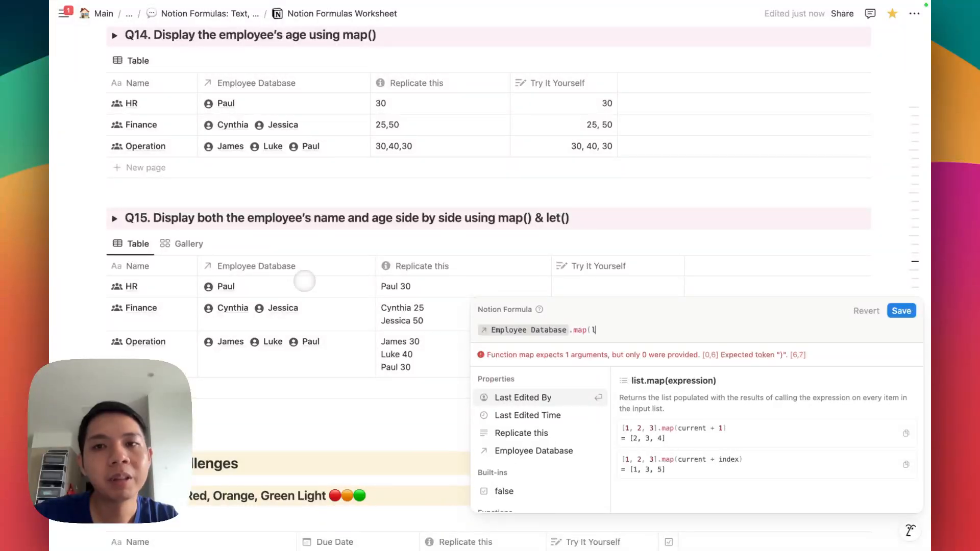
type("et(")
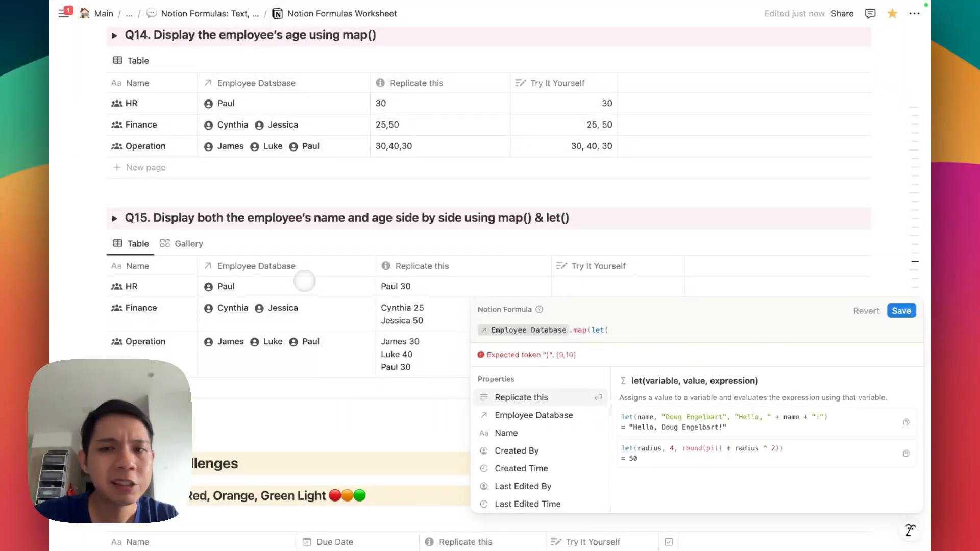
type("))")
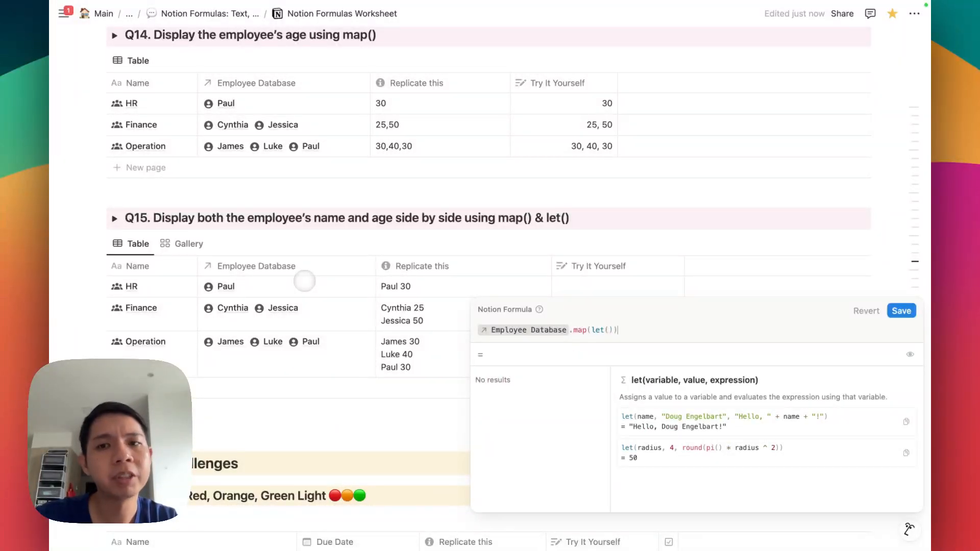
type(")")
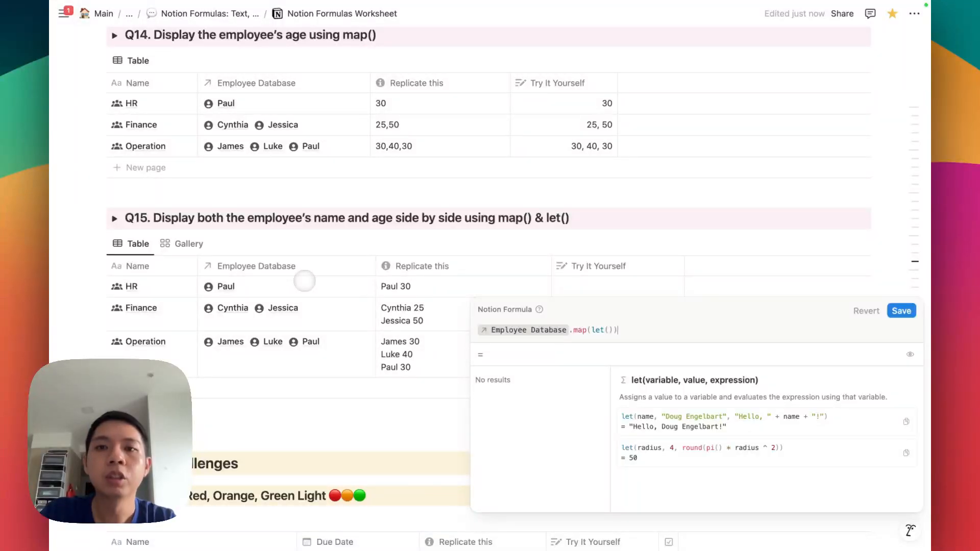
Split the Q15 formula over indented lines, with let( on its own line, an empty line inside it, and each closing parenthesis on a separate line.
key("Left")
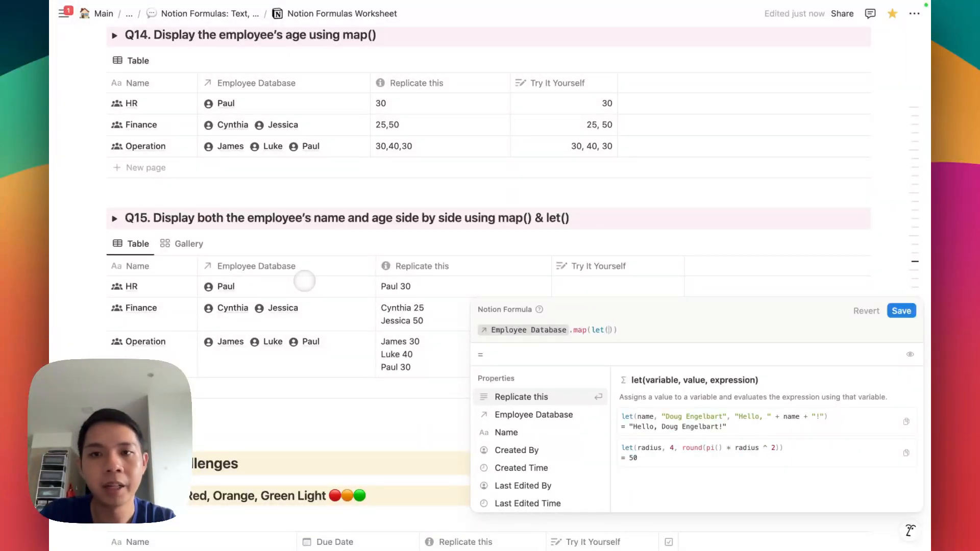
key("Left")
key("Left")
key("Left")
key("Left")
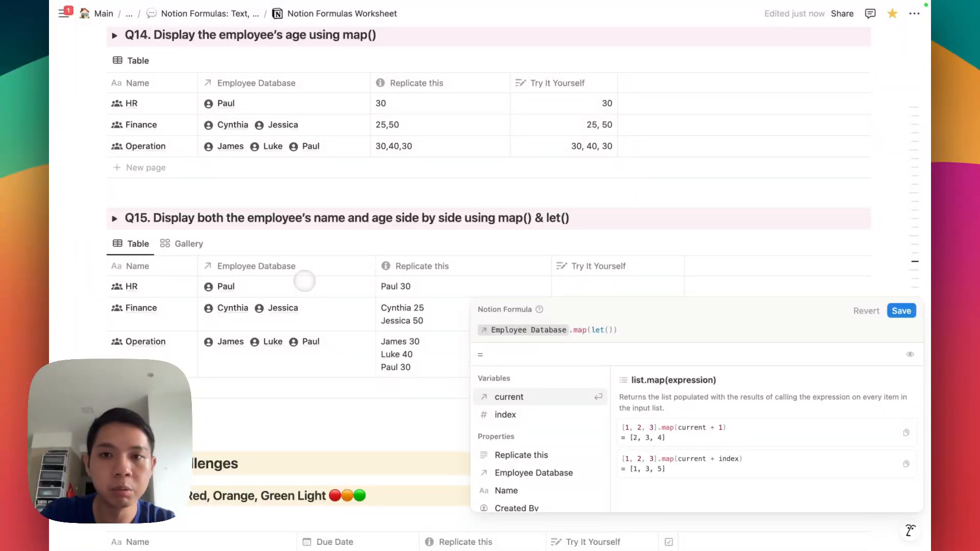
key("shift+Return")
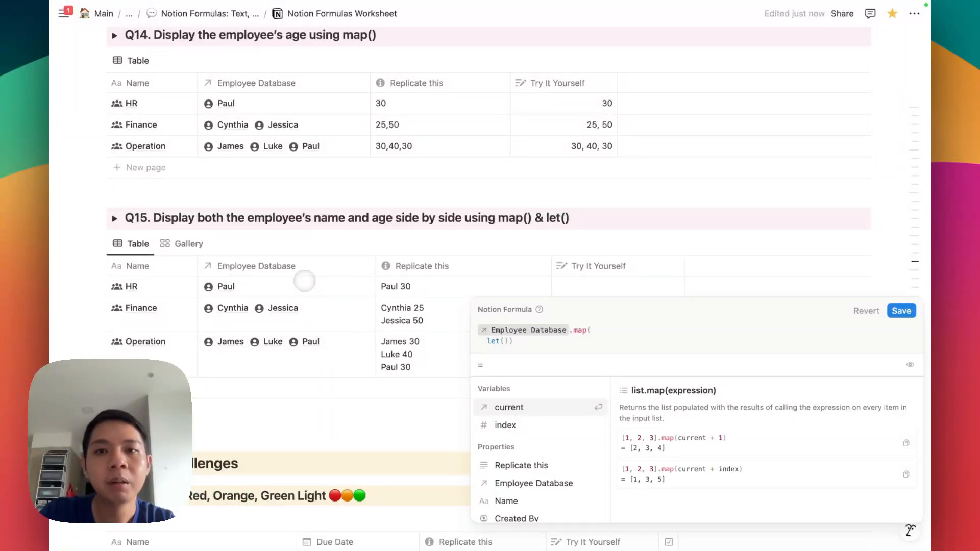
key("Right")
key("Right")
key("Right")
key("Right")
key("shift+Return")
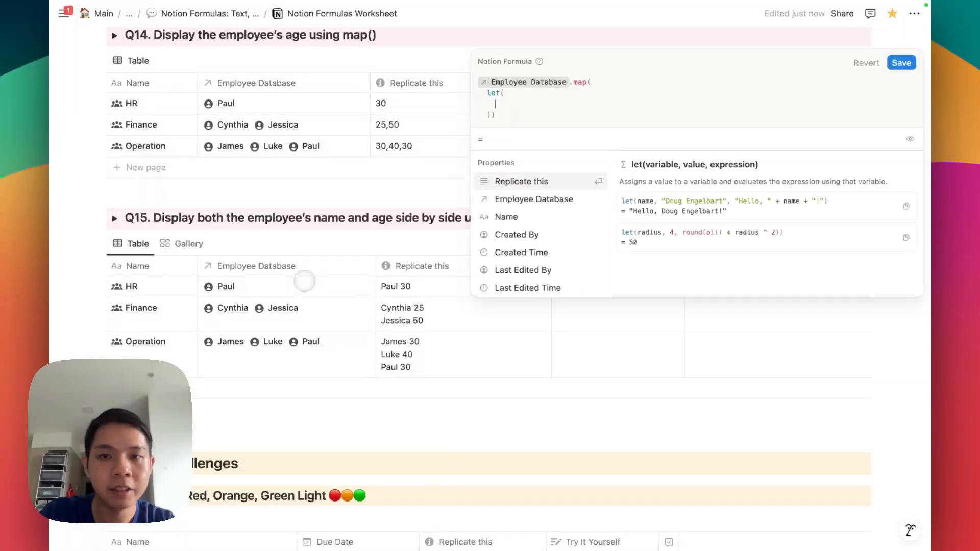
key("Right")
key("Right")
key("Right")
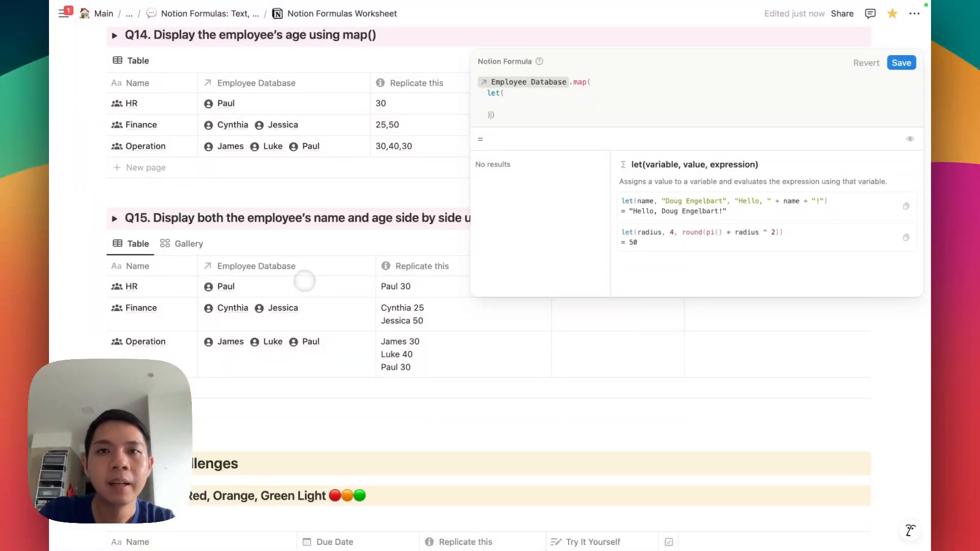
key("shift+Return")
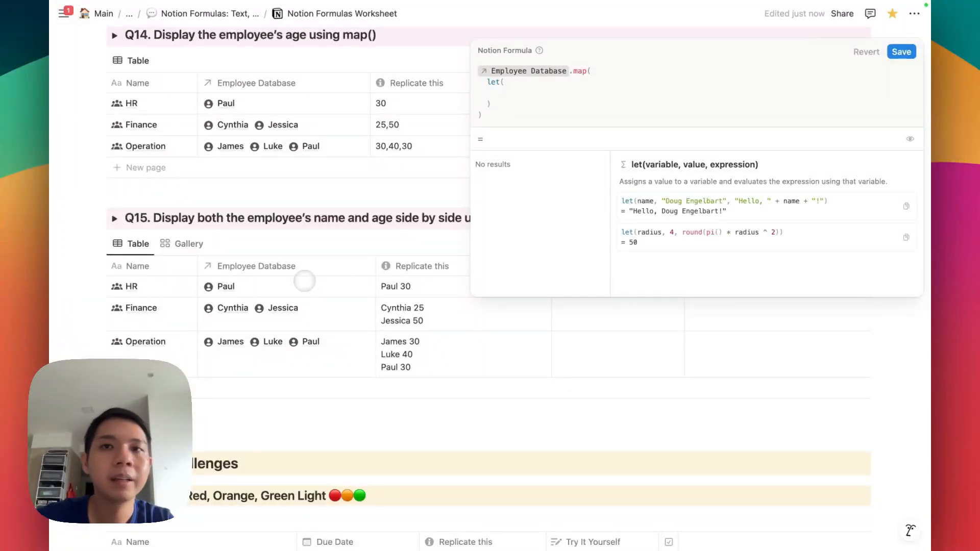
Inside let(), define the variable employee as current, return employee on a separate line below, and save the Q15 formula.
left_click(527, 93)
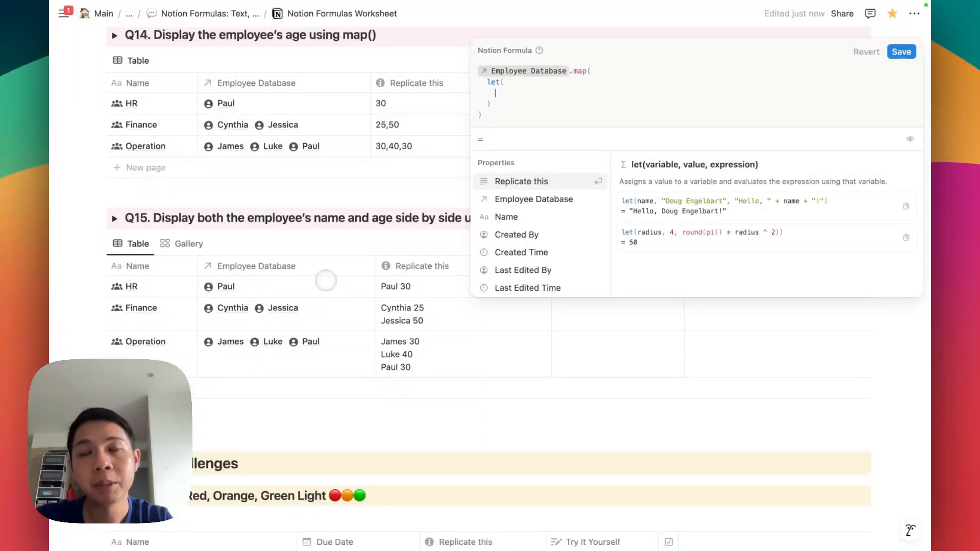
type("employ")
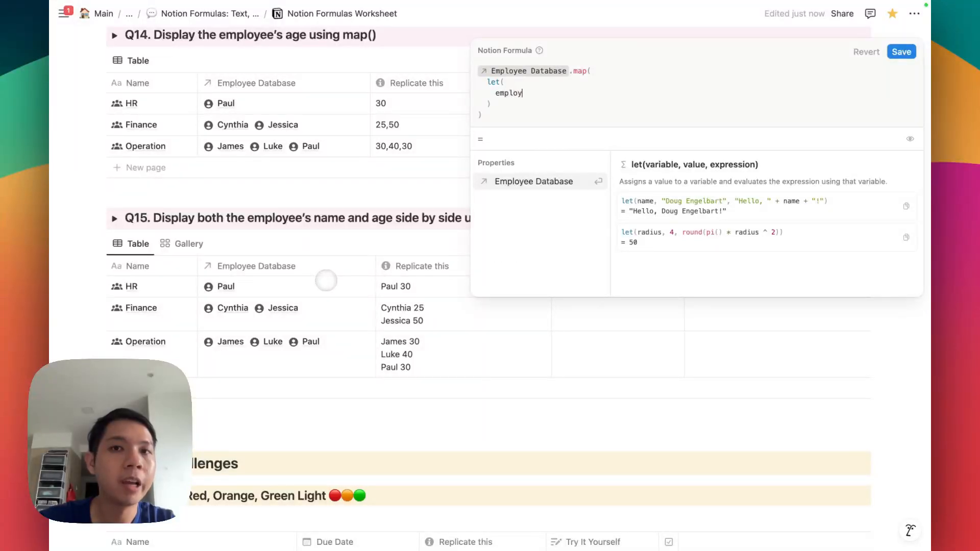
type("ee, current")
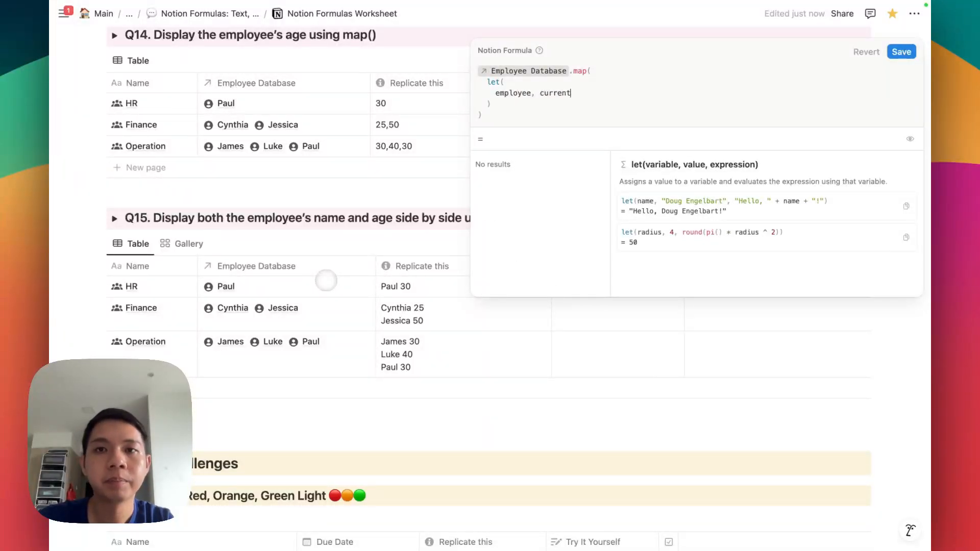
type(",")
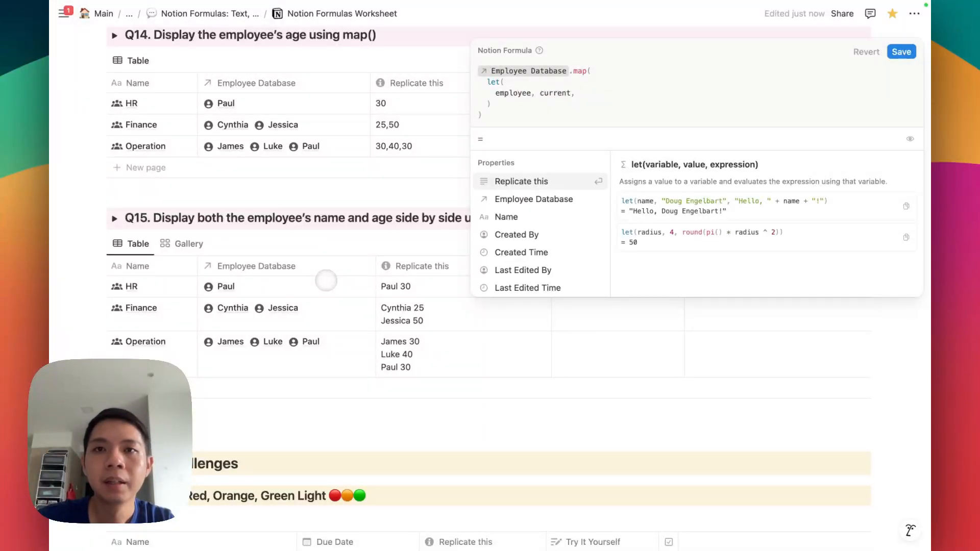
key("shift+Return")
type("loyee")
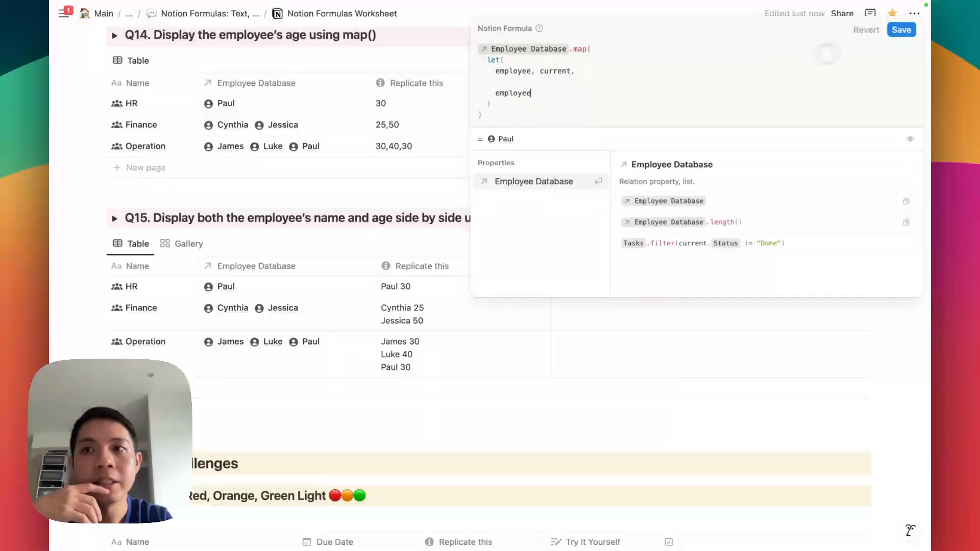
left_click(902, 29)
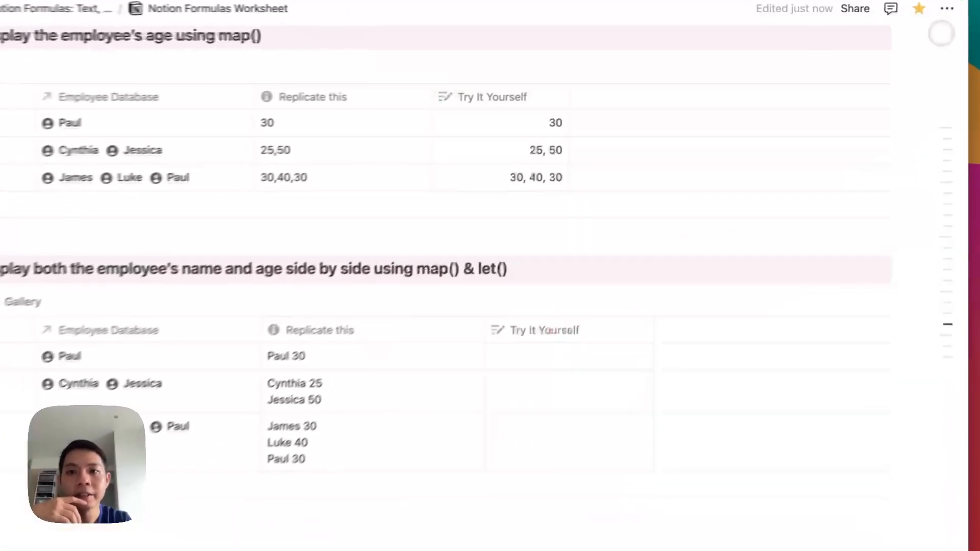
Compare the Q14 map() formula with the Q15 map() and let() formula, leaving both unchanged.
scroll(598, 271, "up", 1)
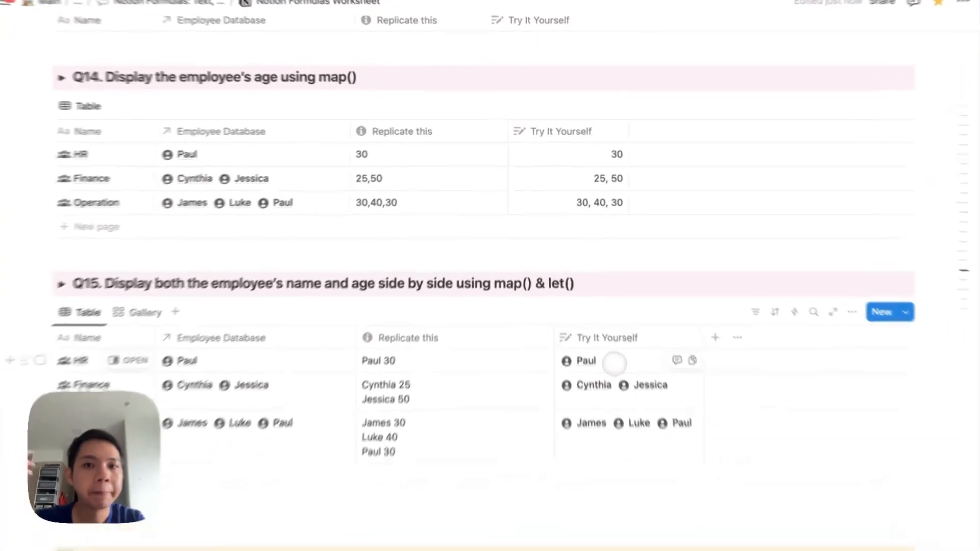
left_click(647, 341)
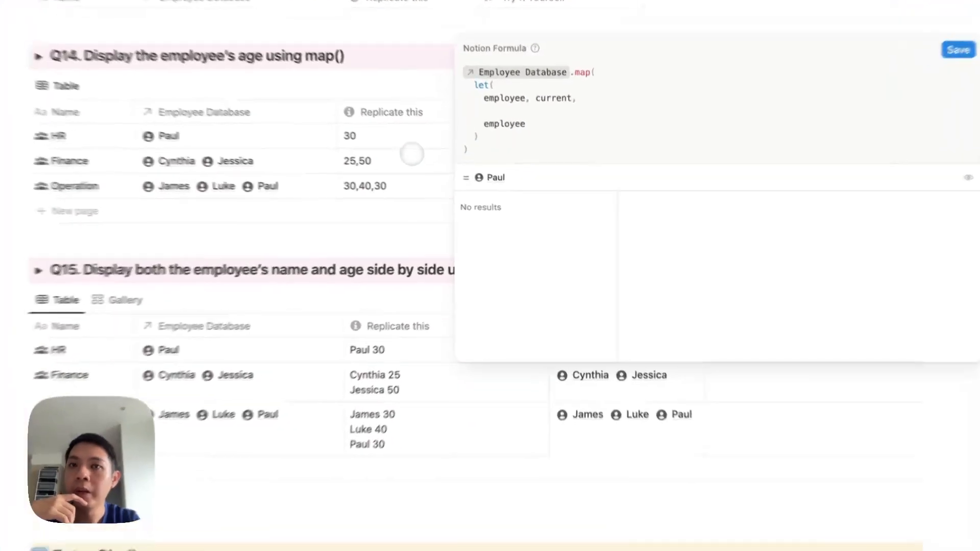
left_click(425, 171)
left_click(574, 168)
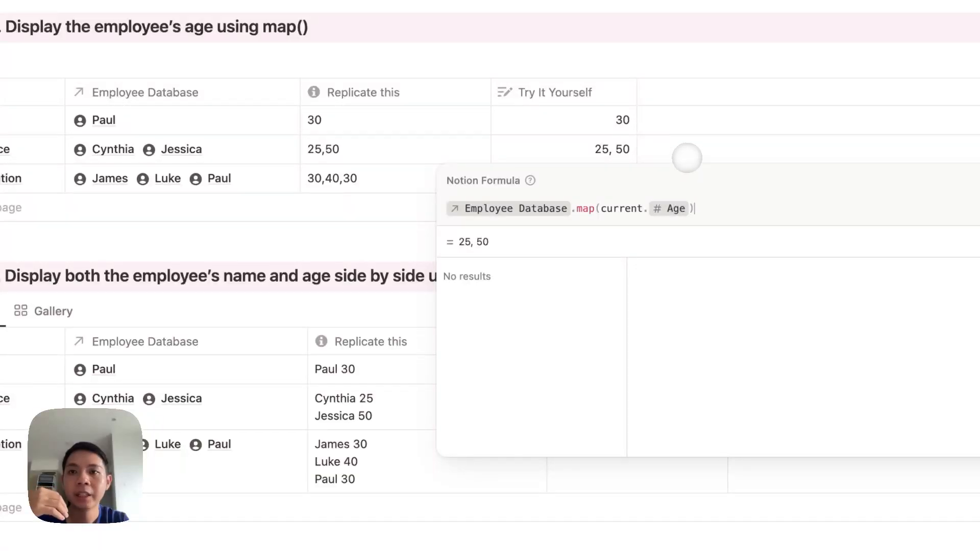
key("Escape")
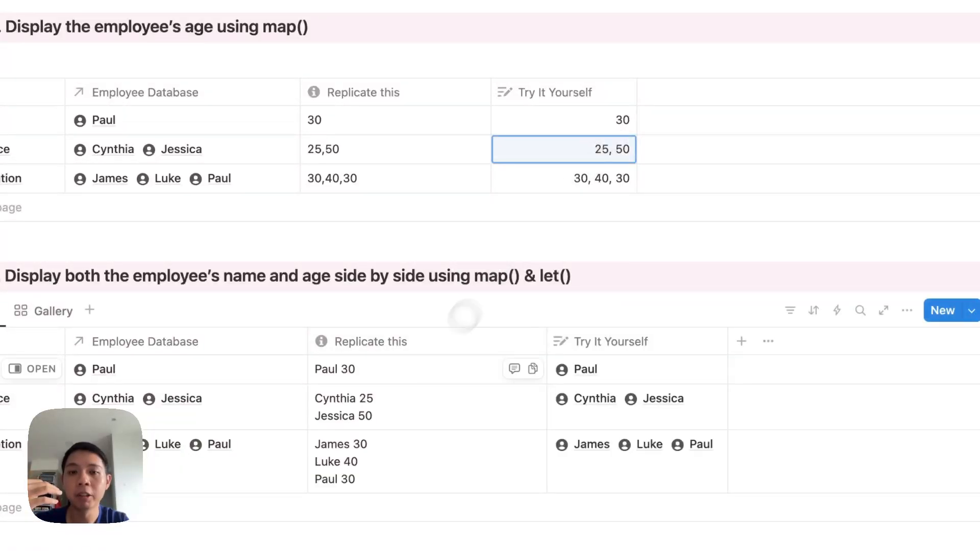
left_click(621, 371)
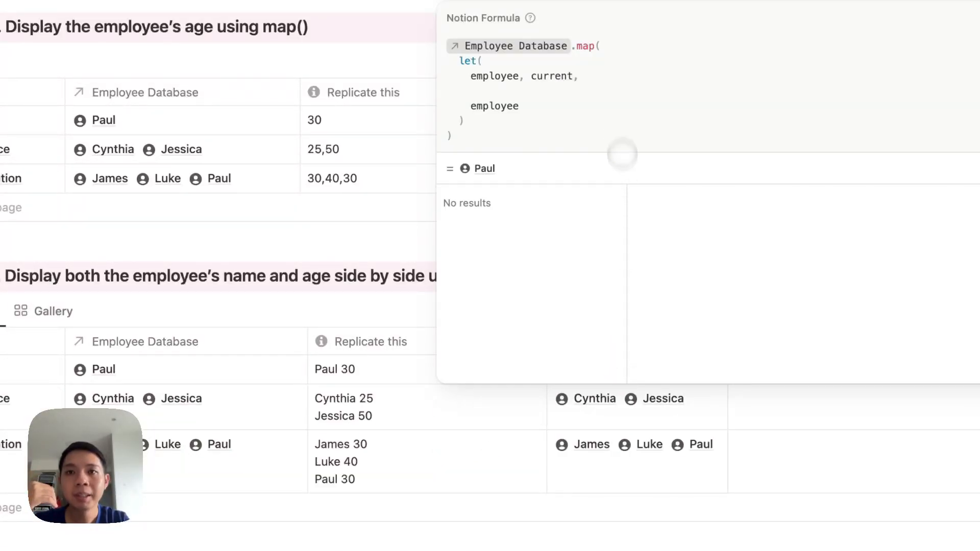
left_click(604, 47)
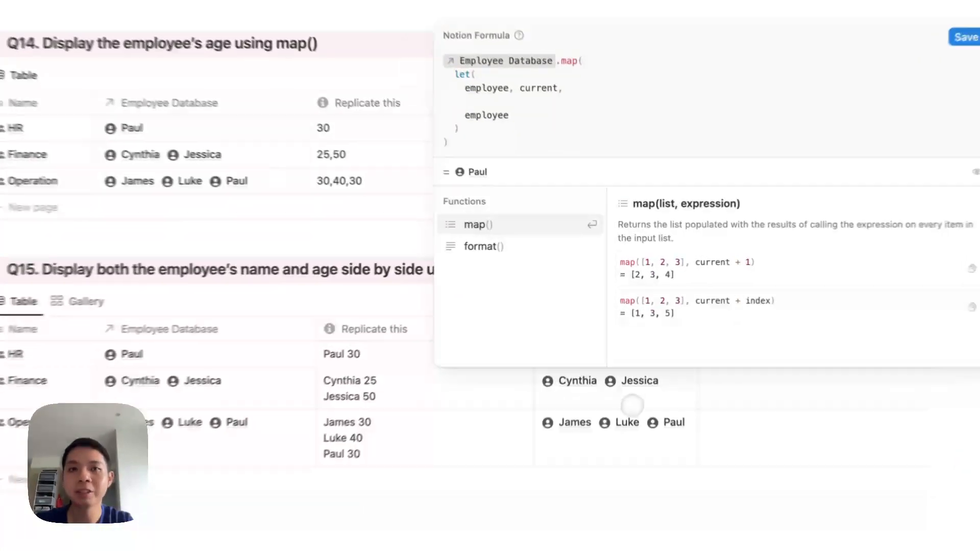
key("Escape")
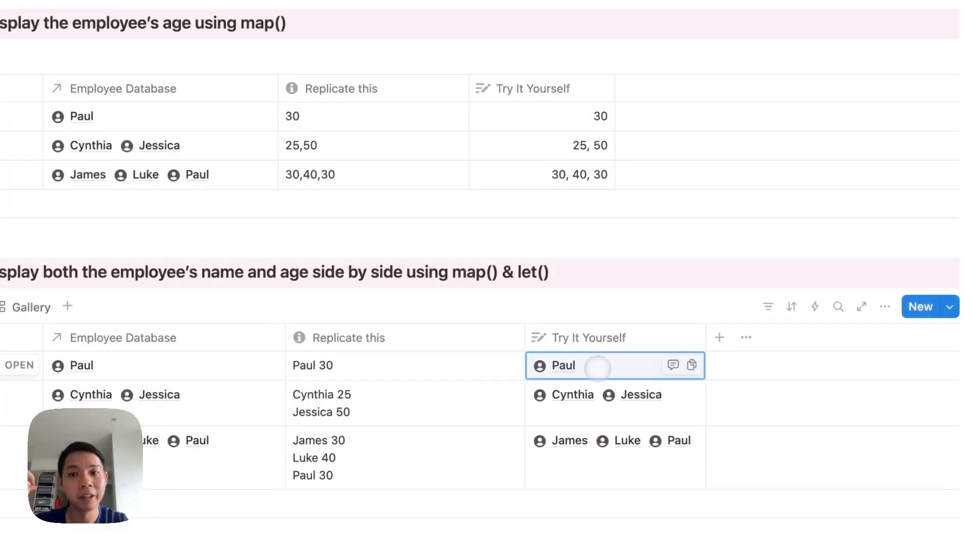
Change the expression returned by let() in the Q15 formula to employee.Name and save it.
left_click(597, 367)
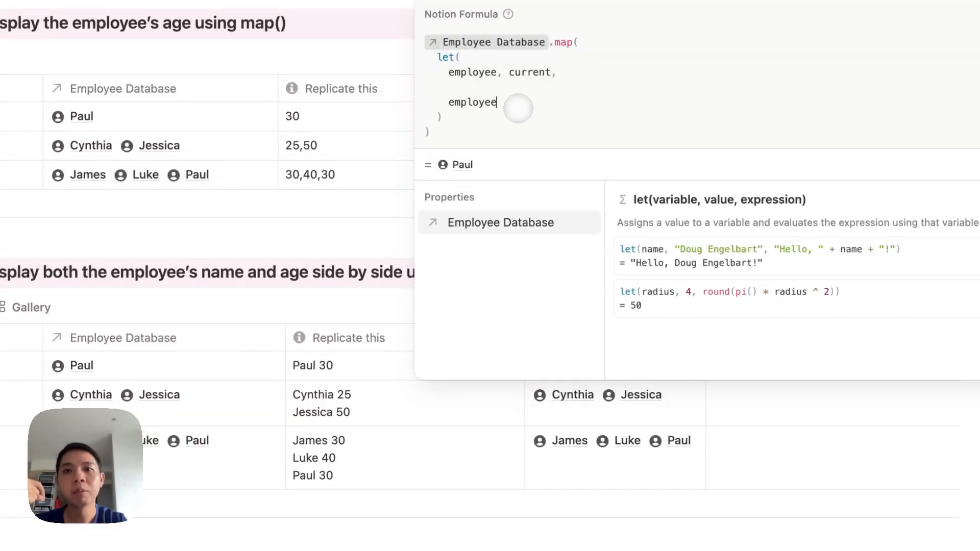
type(".")
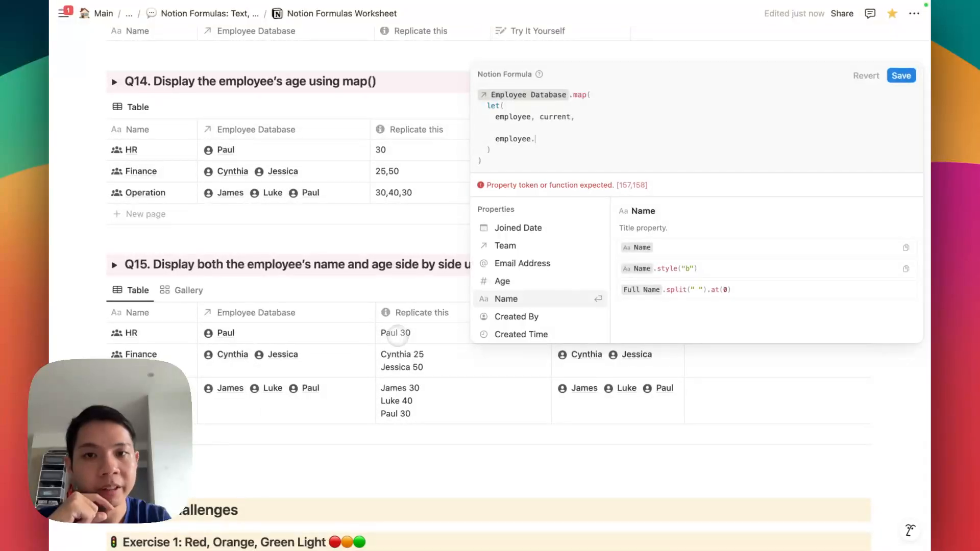
left_click(499, 298)
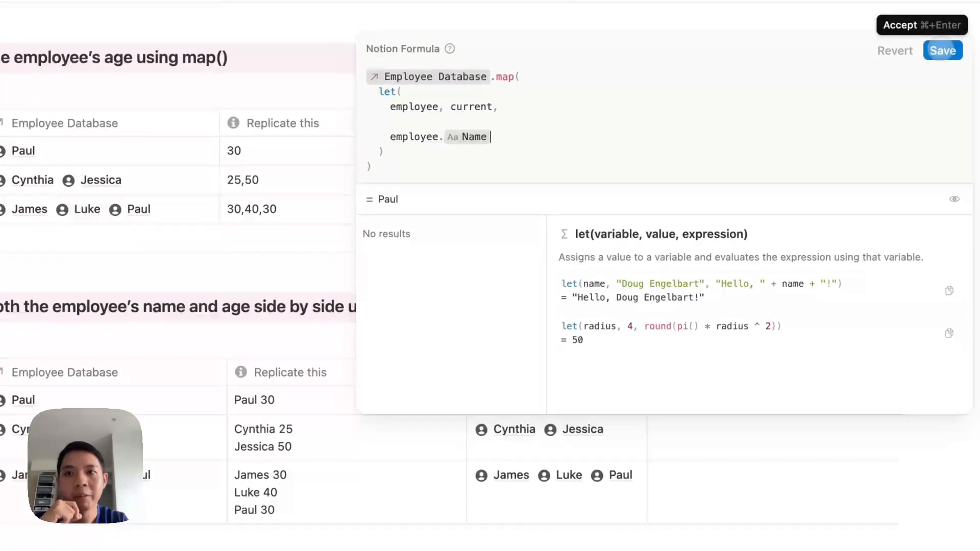
left_click(942, 50)
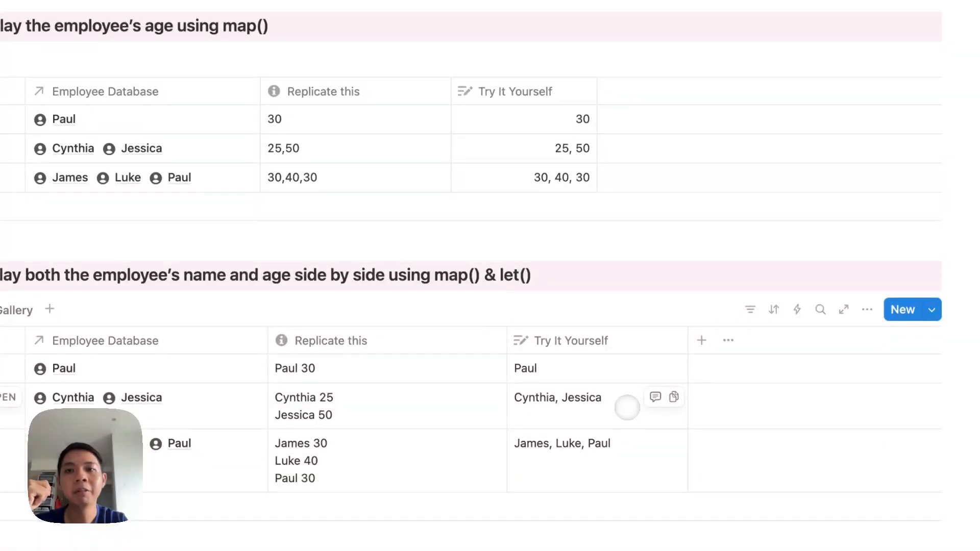
Extend the Q15 formula's returned expression to employee.Name + " " + employee.Age and save it.
left_click(627, 407)
left_click(571, 153)
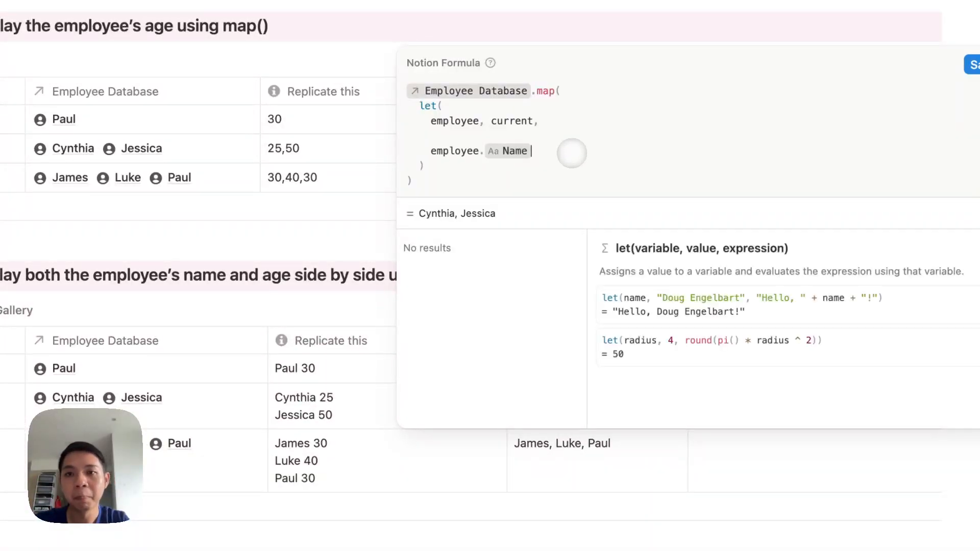
type("+ \" \"")
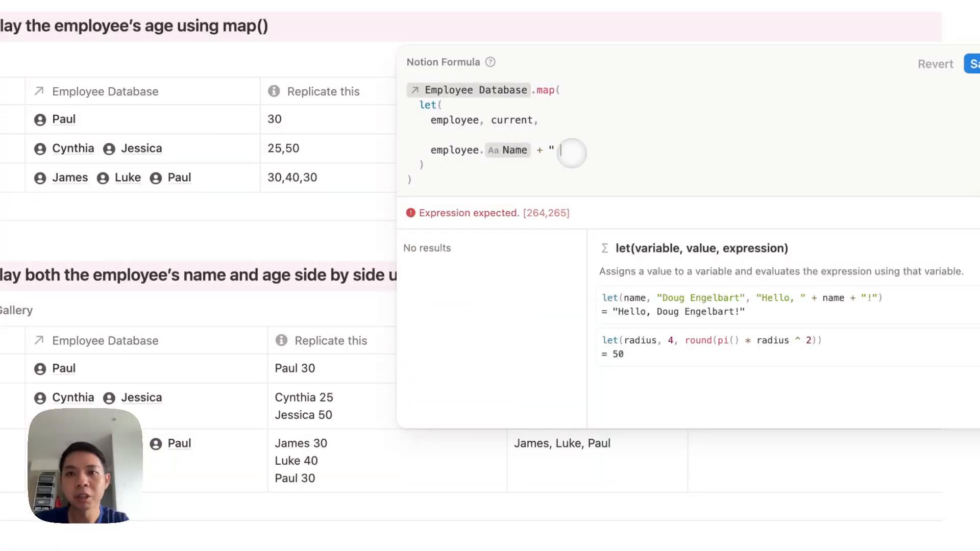
type(" + employ")
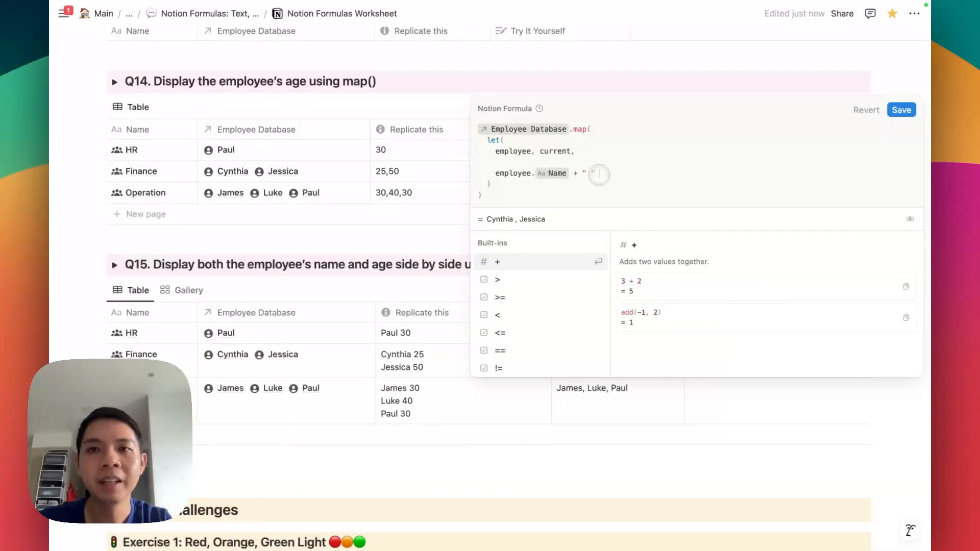
type("ee.")
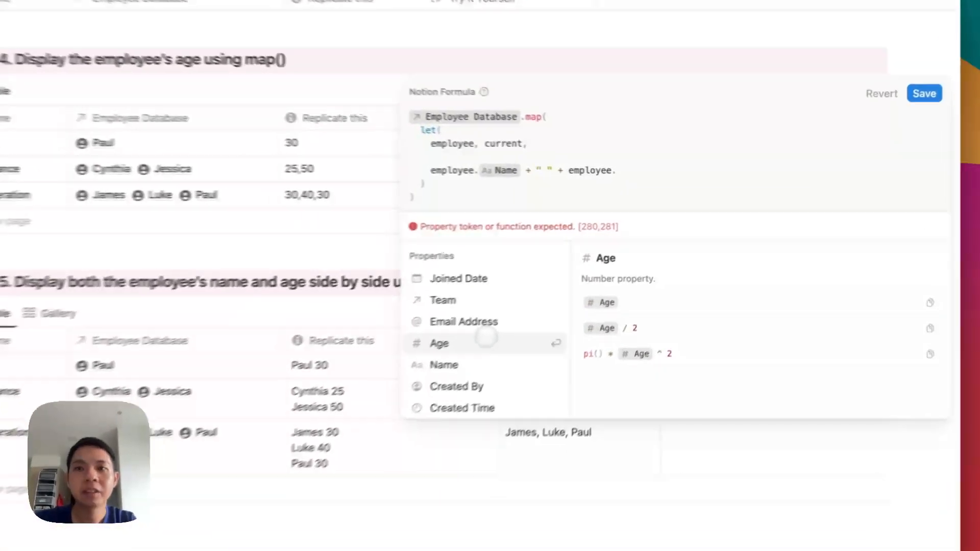
left_click(549, 315)
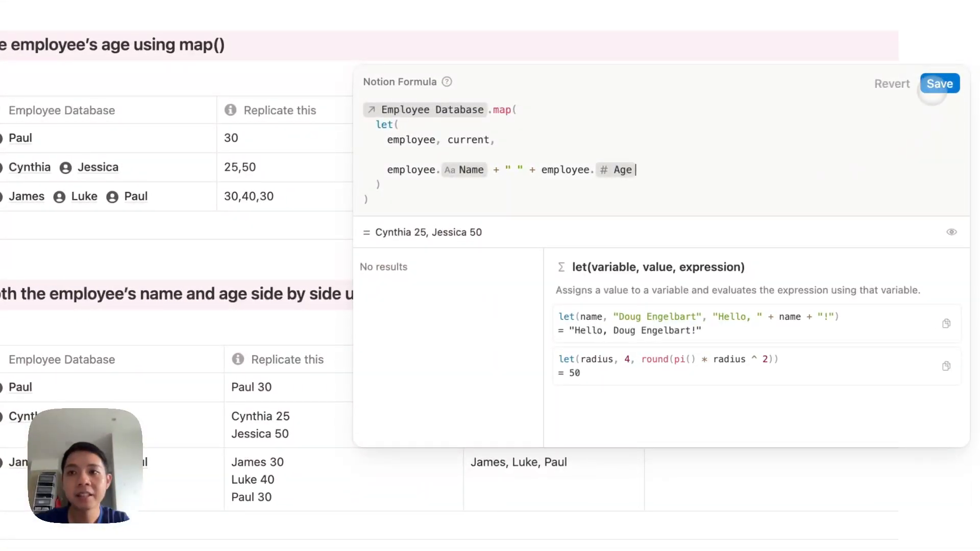
left_click(938, 83)
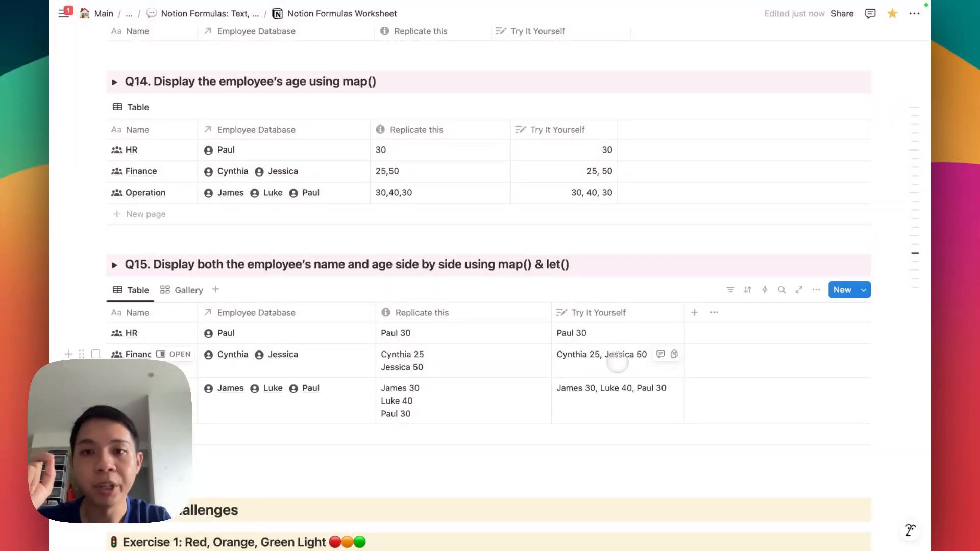
Append .join("\n") after the closing parenthesis of map() in the Q15 formula and save it.
left_click(617, 363)
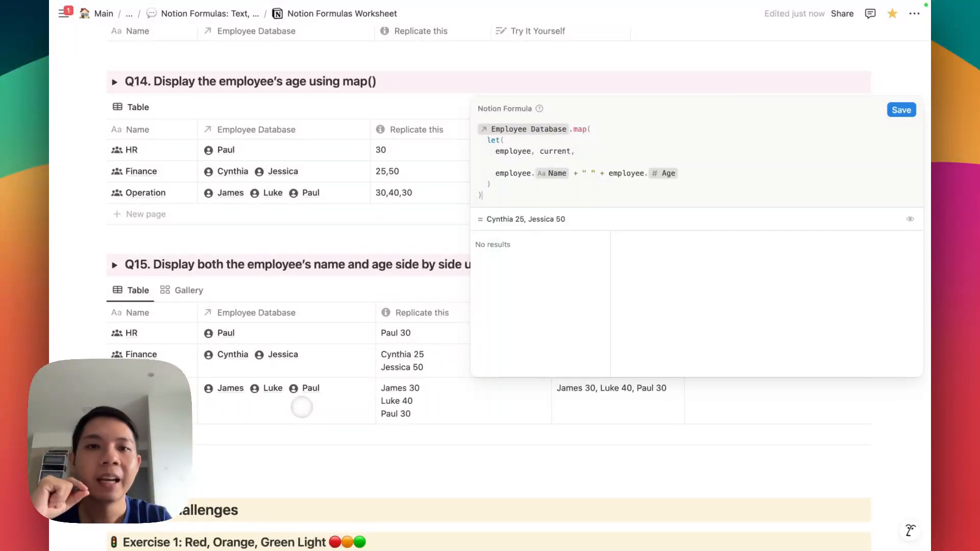
left_click(418, 297)
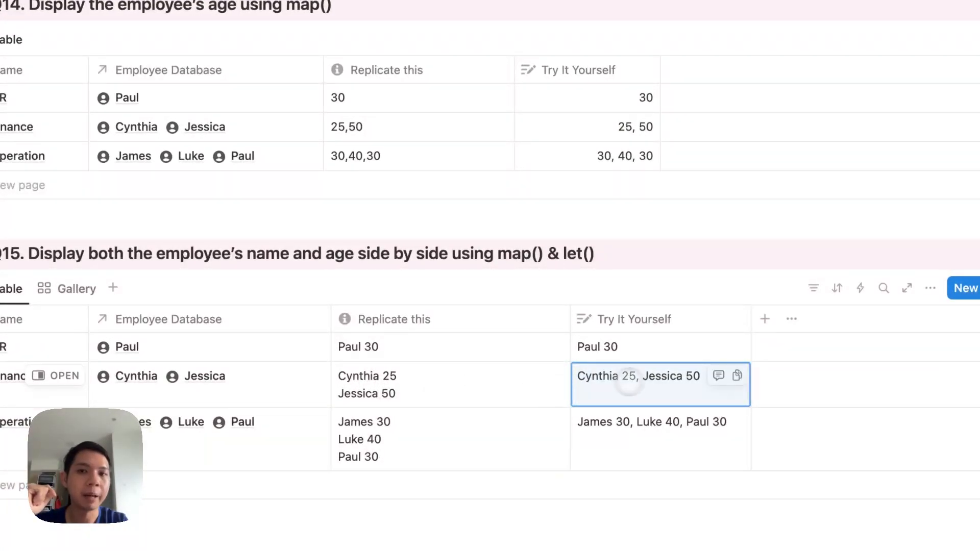
left_click(661, 383)
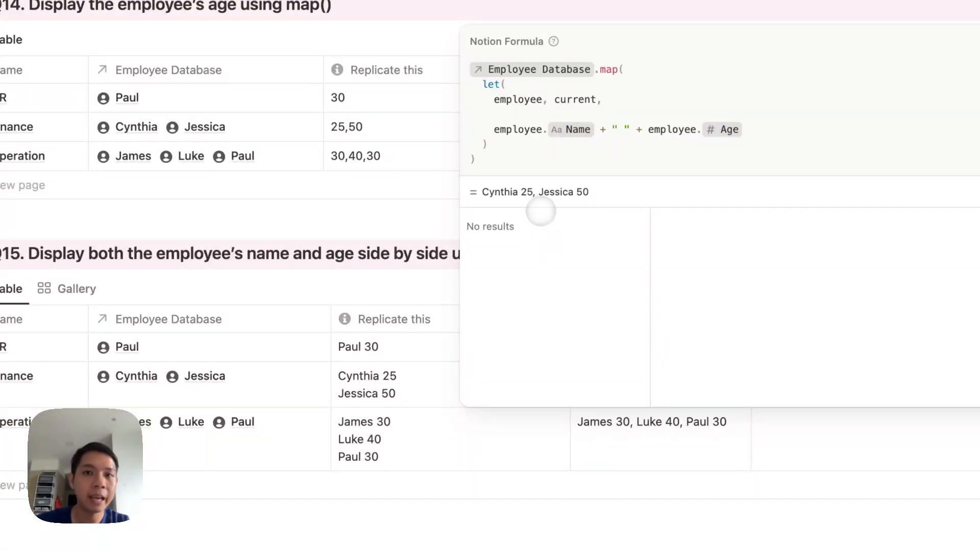
left_click(489, 158)
type(".jo")
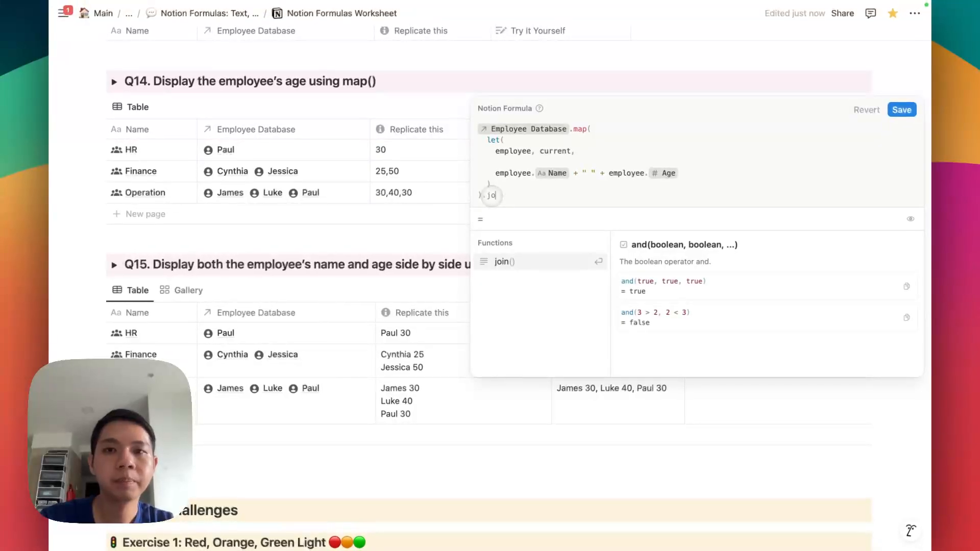
type("in(\"\\n")
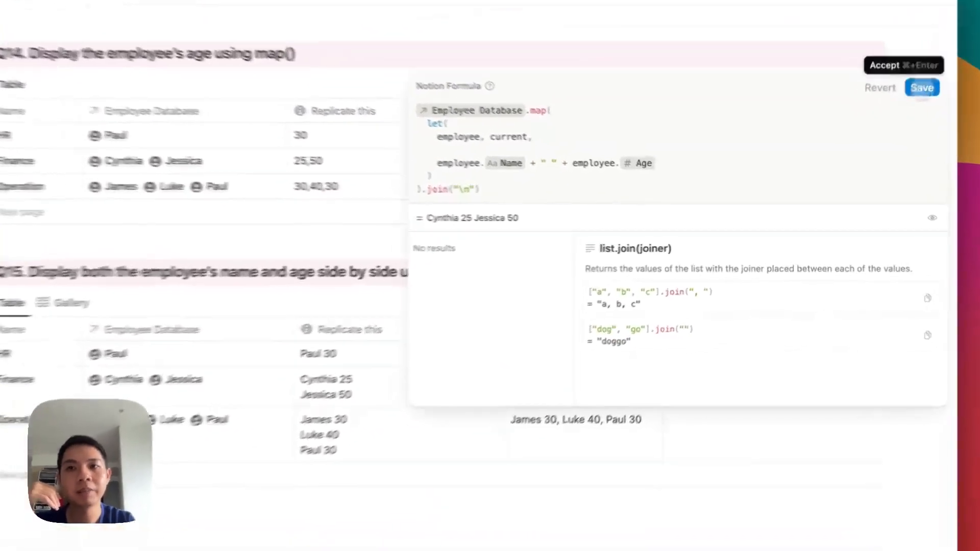
left_click(902, 110)
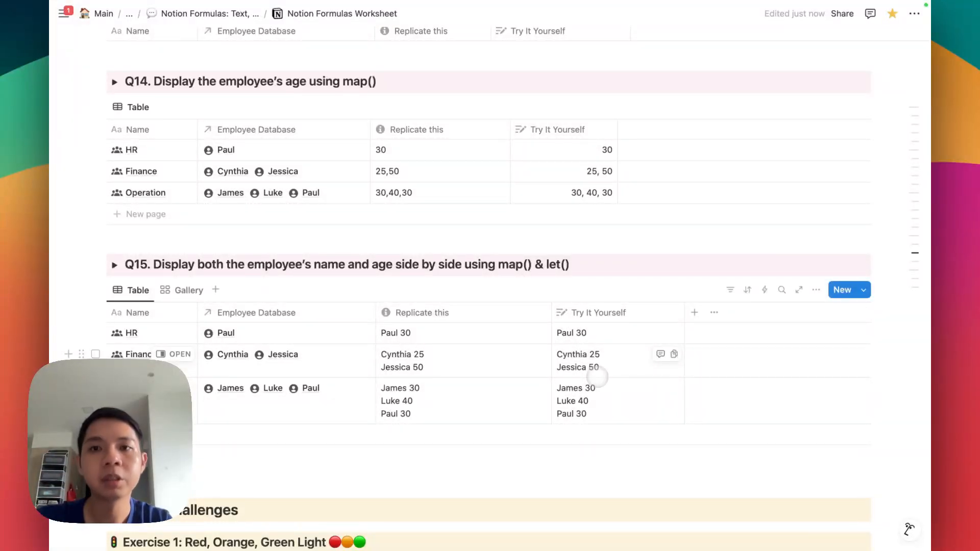
Review the saved Q15 formula without changing it, and go on to the Extra Challenges section.
scroll(597, 377, "down", 2)
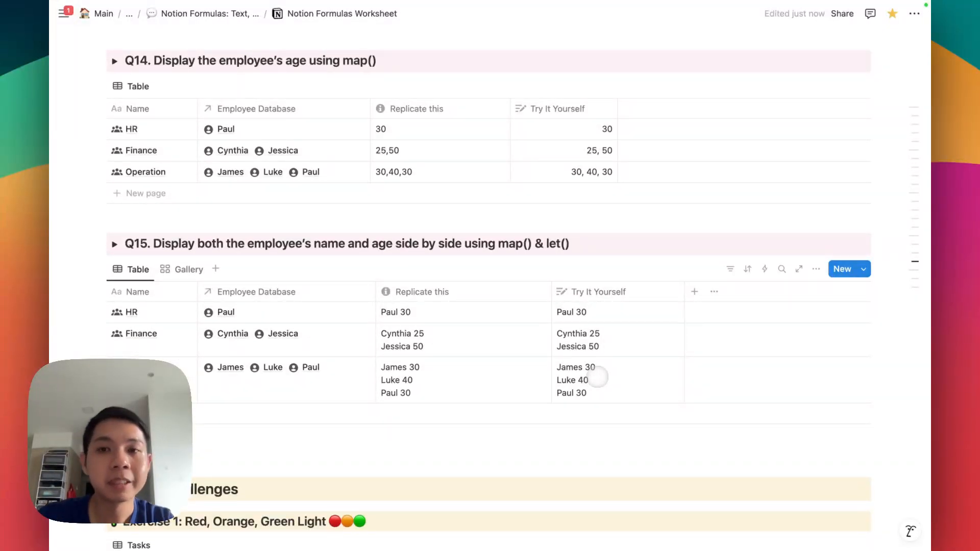
left_click(597, 377)
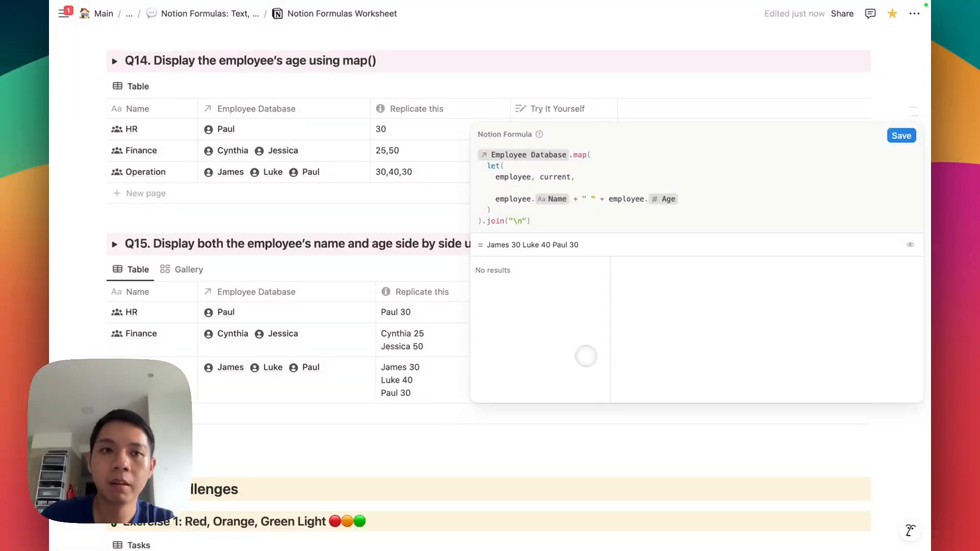
left_click(434, 299)
scroll(434, 299, "down", 4)
scroll(435, 300, "up", 1)
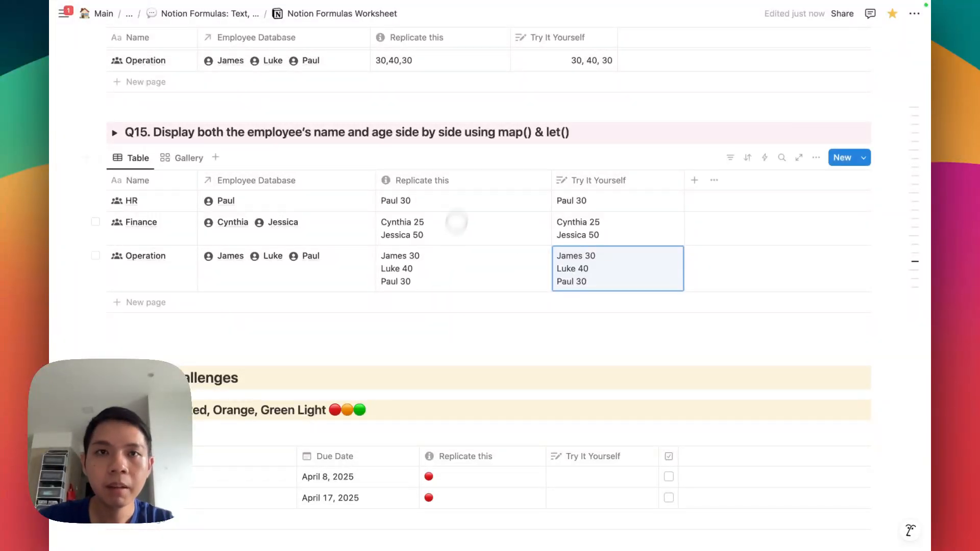
scroll(457, 221, "down", 6)
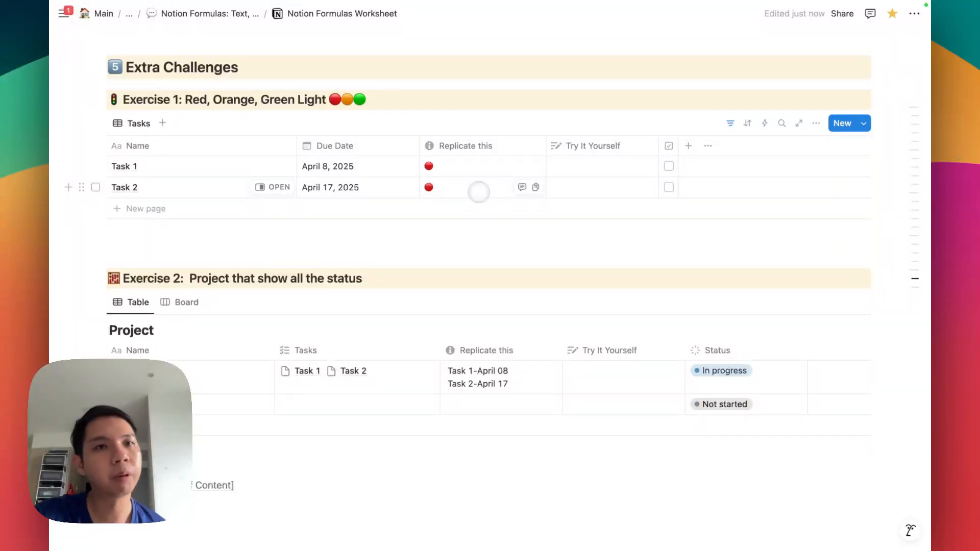
scroll(479, 192, "up", 1)
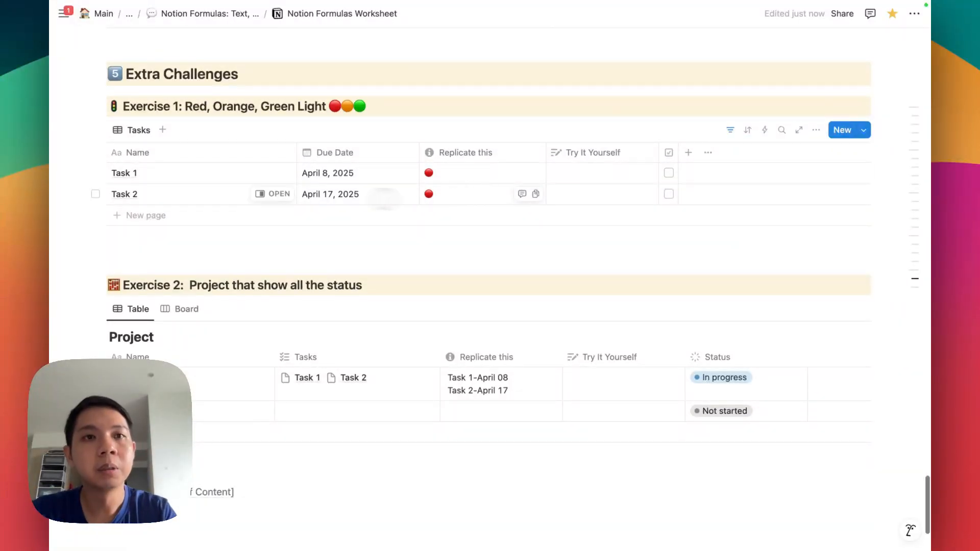
scroll(217, 76, "up", 1)
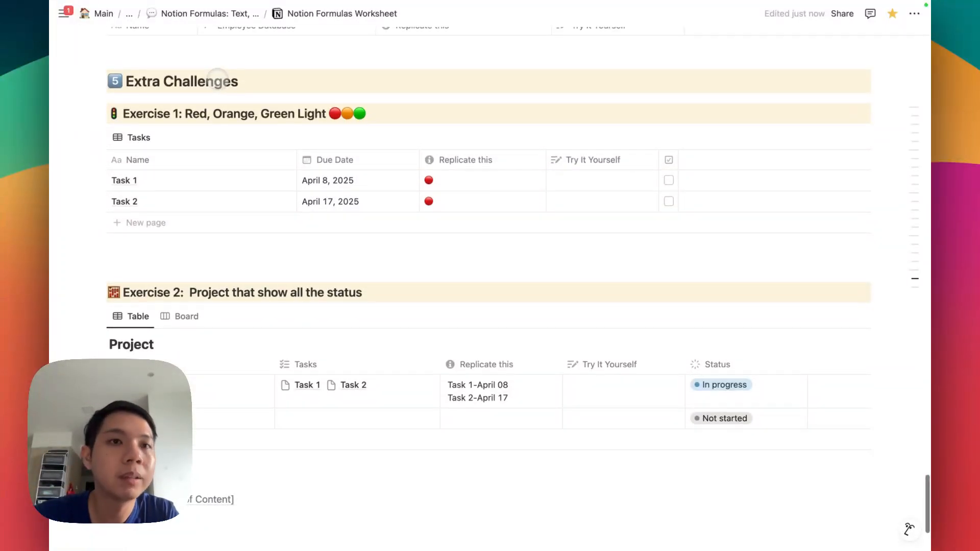
Examine the Exercise 1 heading with its three coloured lights and the Replicate this formula of Task 1, leaving both unchanged.
double_click(160, 113)
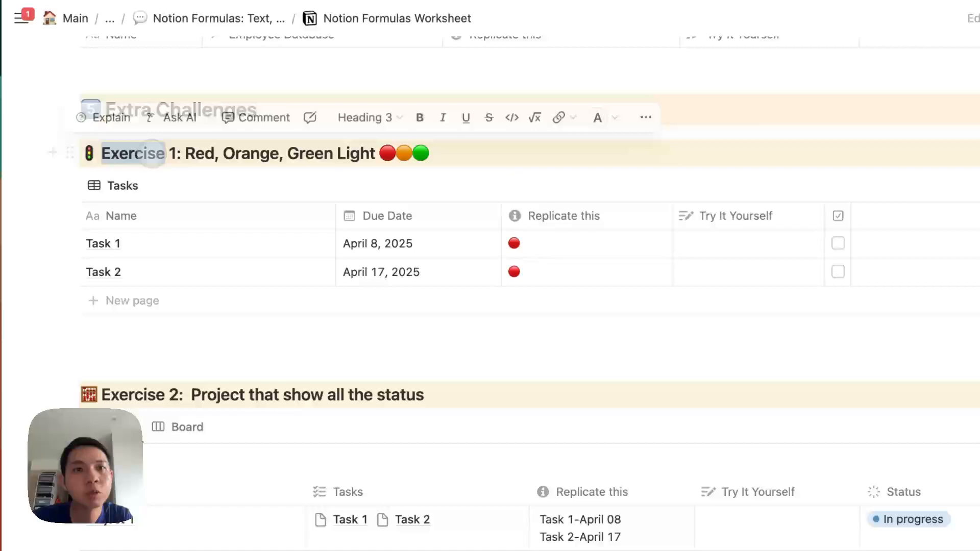
left_click(167, 154)
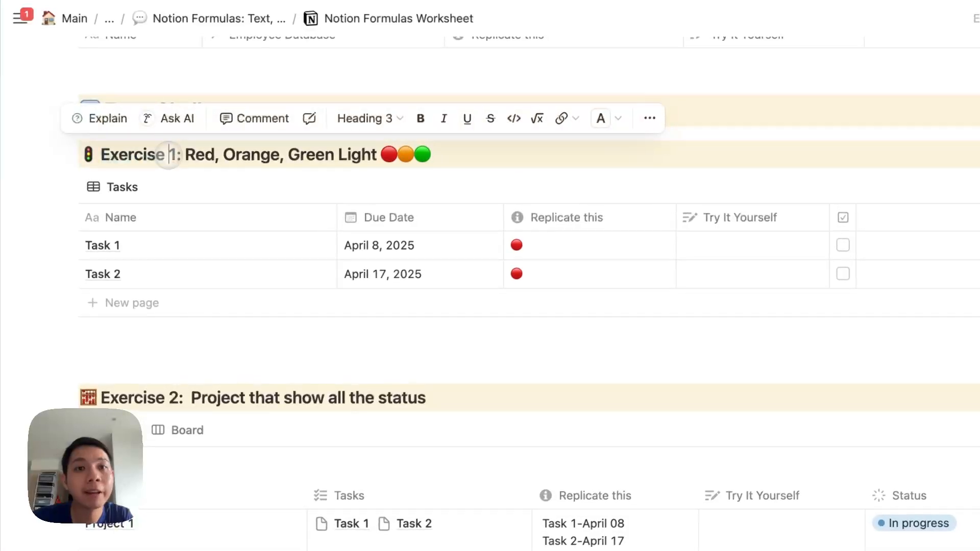
left_click(218, 153)
left_click(292, 147)
triple_click(339, 145)
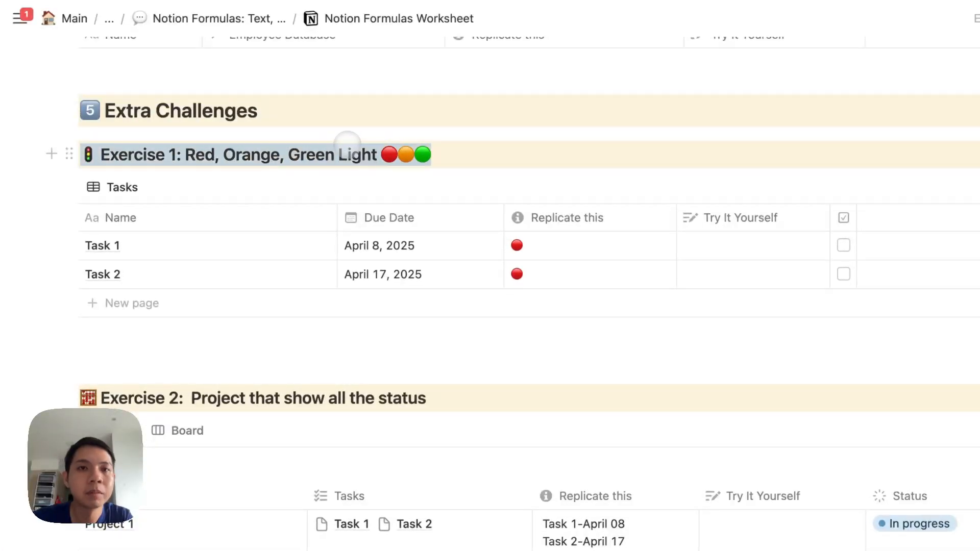
left_click(347, 144)
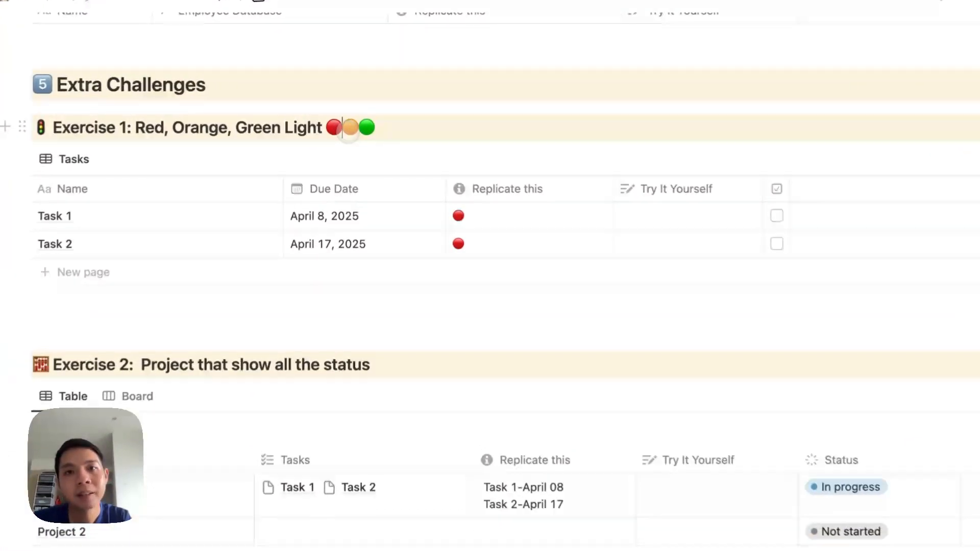
double_click(350, 129)
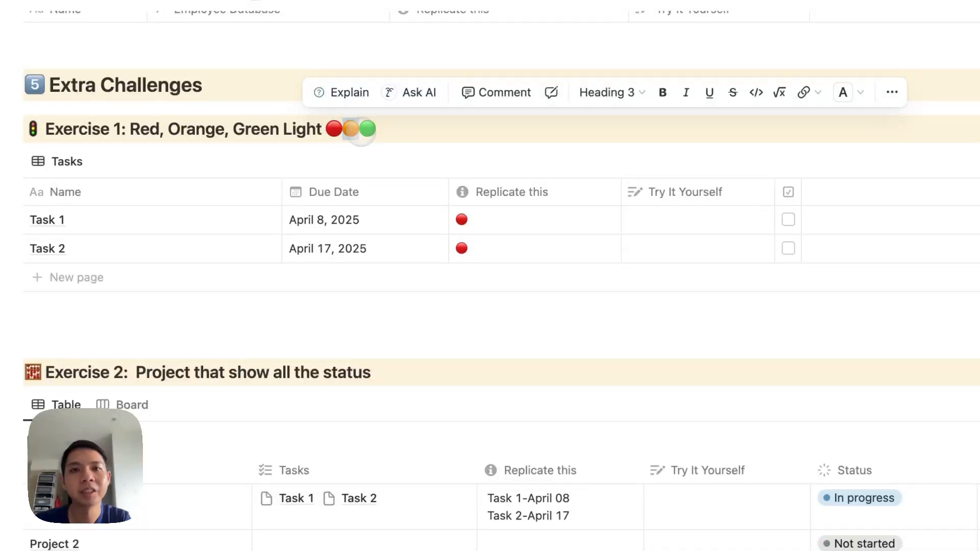
left_click(381, 131)
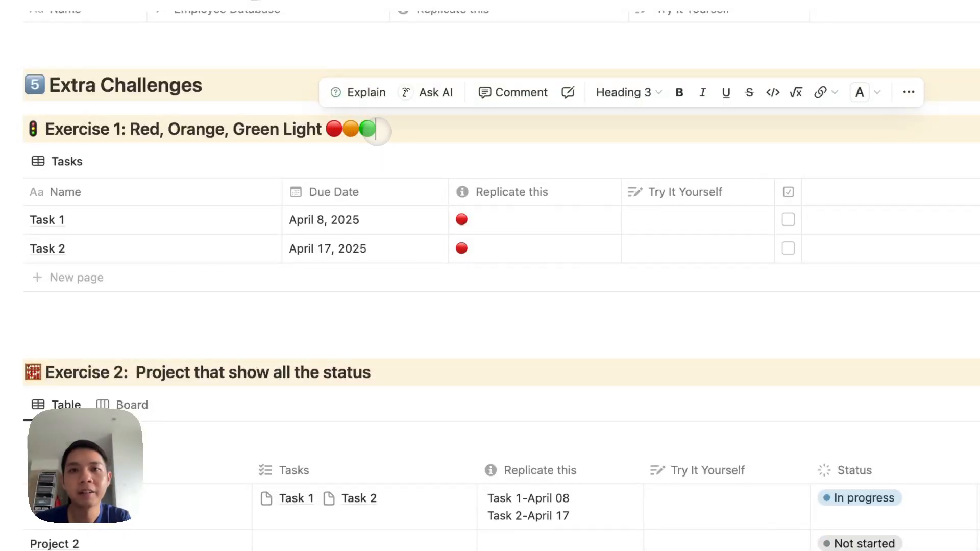
left_click(377, 131)
scroll(377, 131, "up", 3)
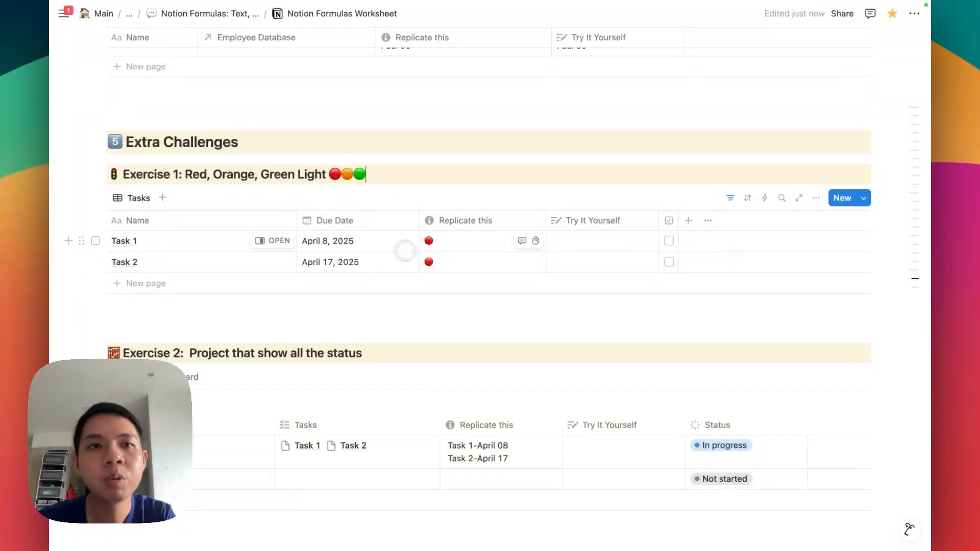
left_click(472, 245)
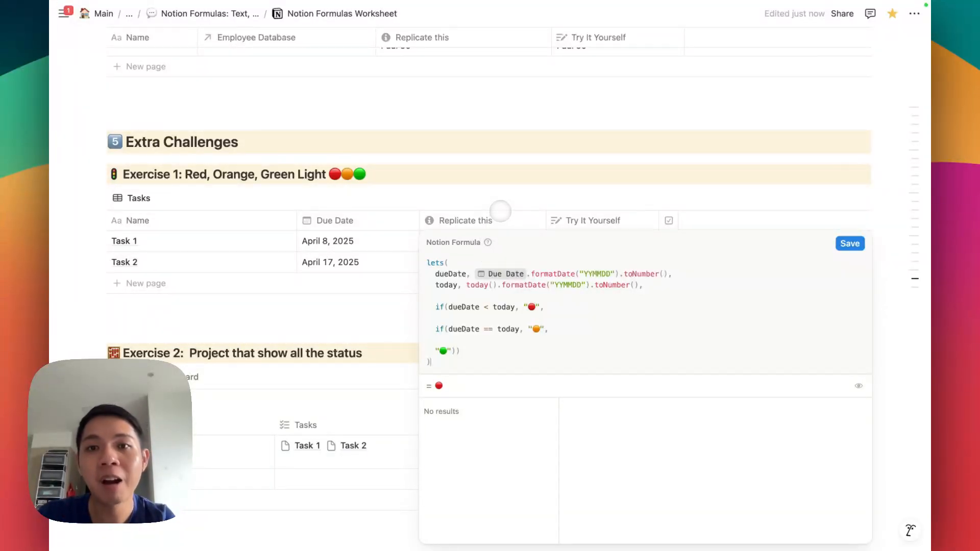
key("Escape")
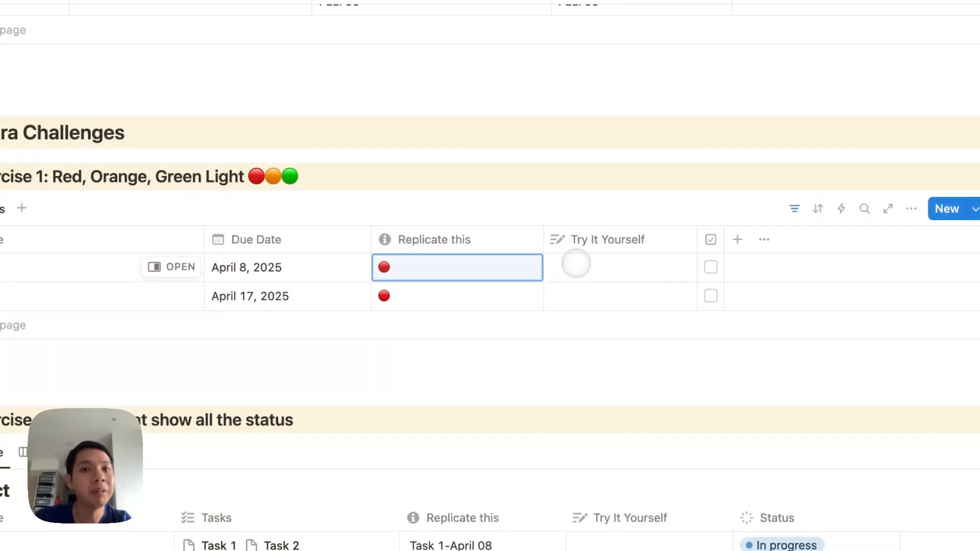
Start the Exercise 1 Try It Yourself formula for Task 1 with an empty lets() function.
left_click(576, 264)
type("lets")
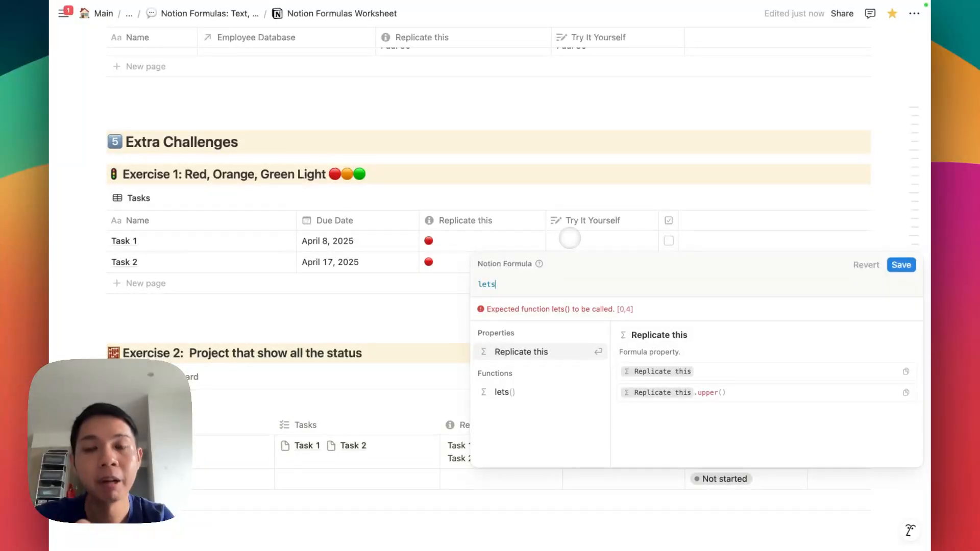
type("()")
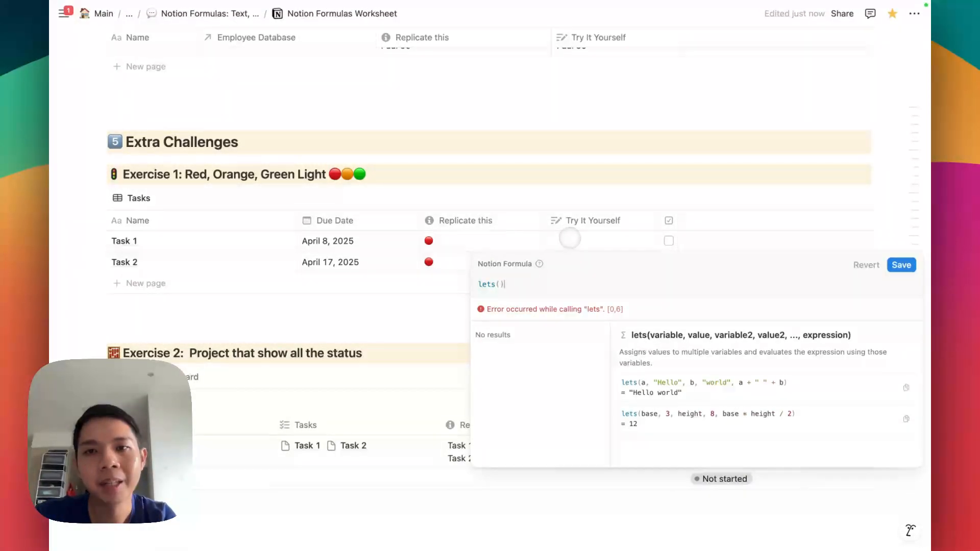
key("Left")
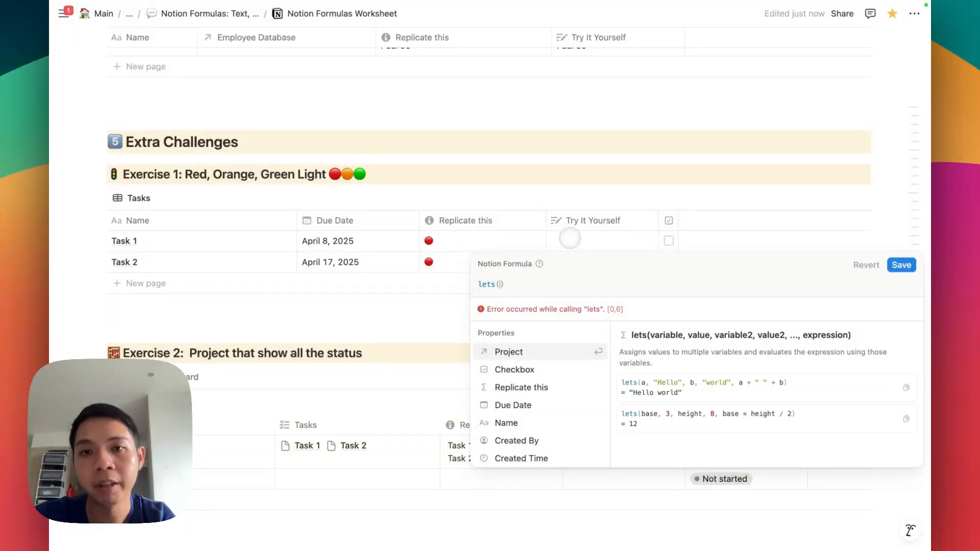
key("Left")
key("BackSpace")
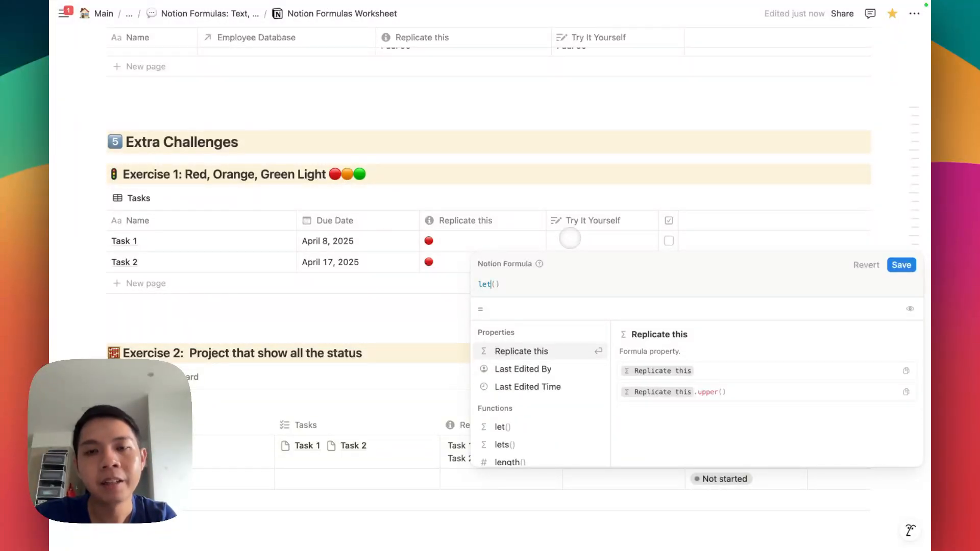
type("s")
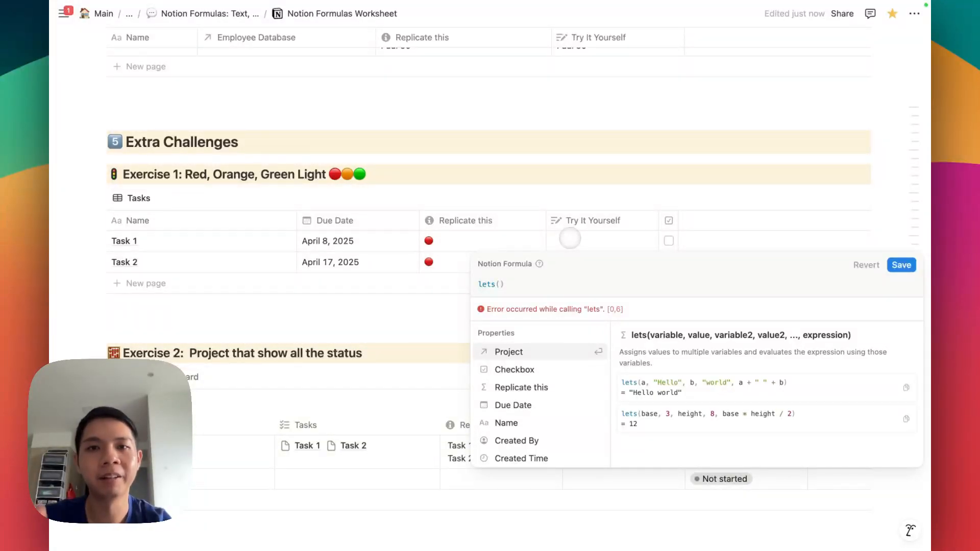
Start a variable named dueDate, written as one word with a capital D and followed by a comma, on its own line inside lets().
key("shift+Return")
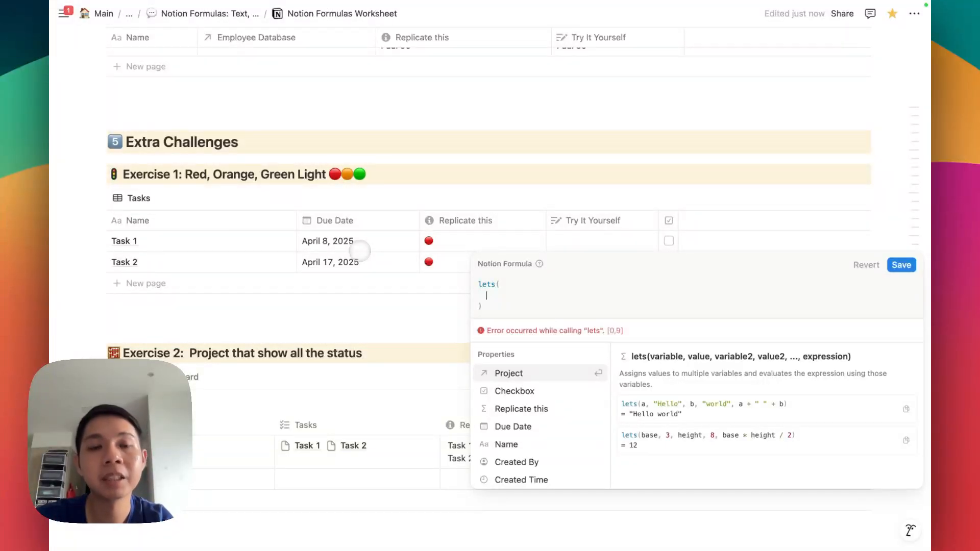
type("dueDate,")
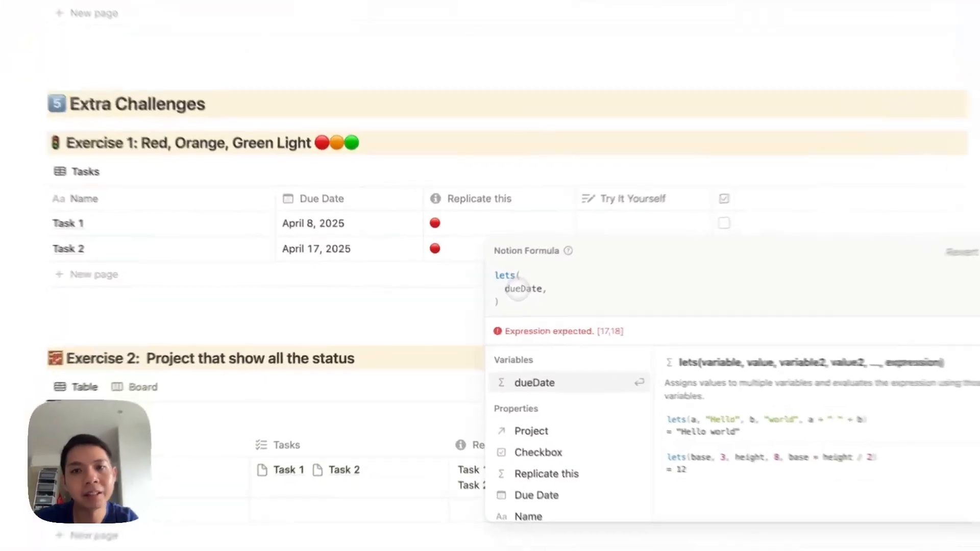
left_click(498, 295)
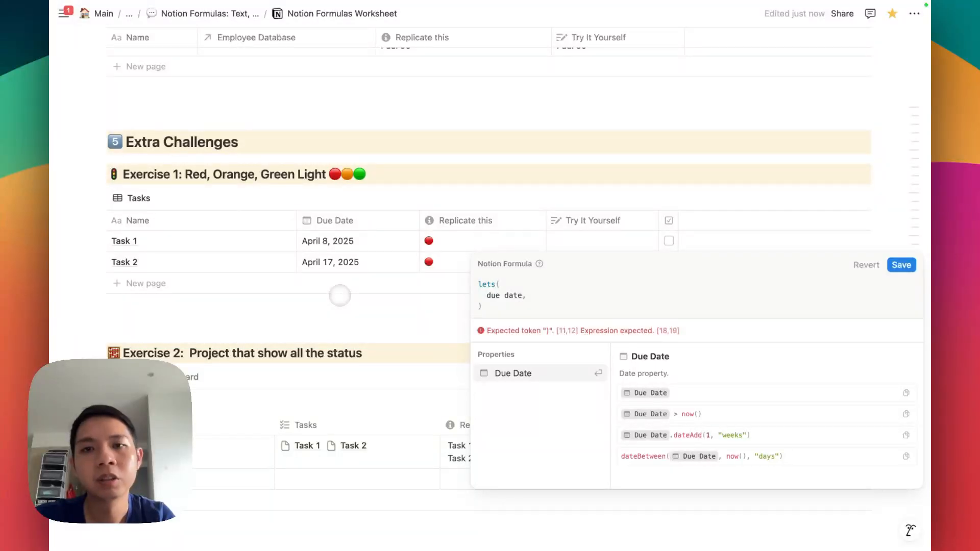
key("BackSpace")
key("BackSpace")
type("D")
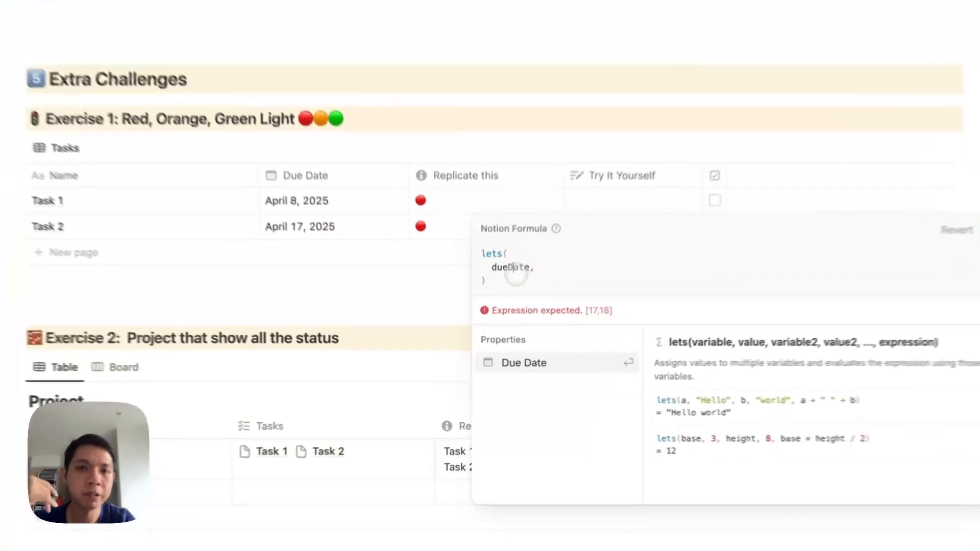
Examine the spelling of the dueDate variable name and the comma after it, leaving both unchanged.
left_click(507, 299)
left_click(501, 299)
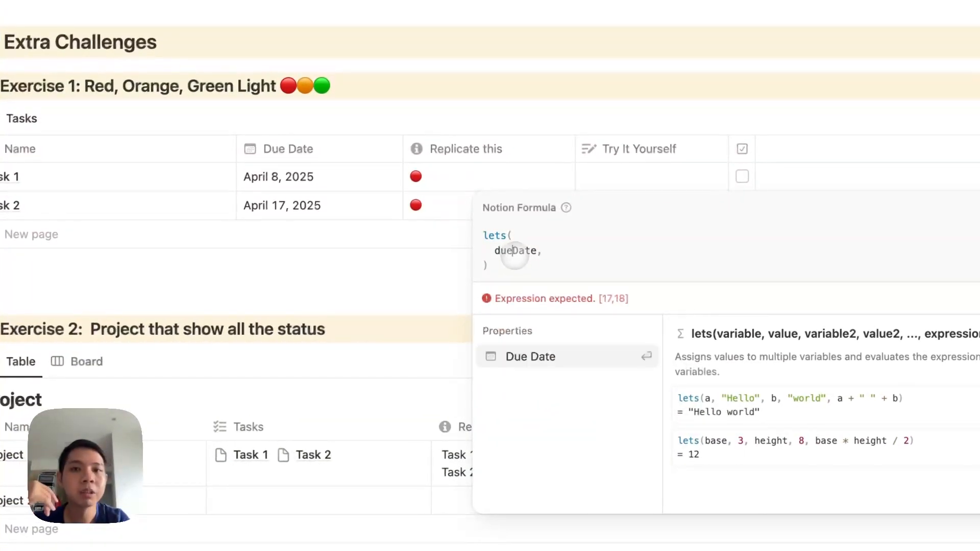
left_click(510, 252)
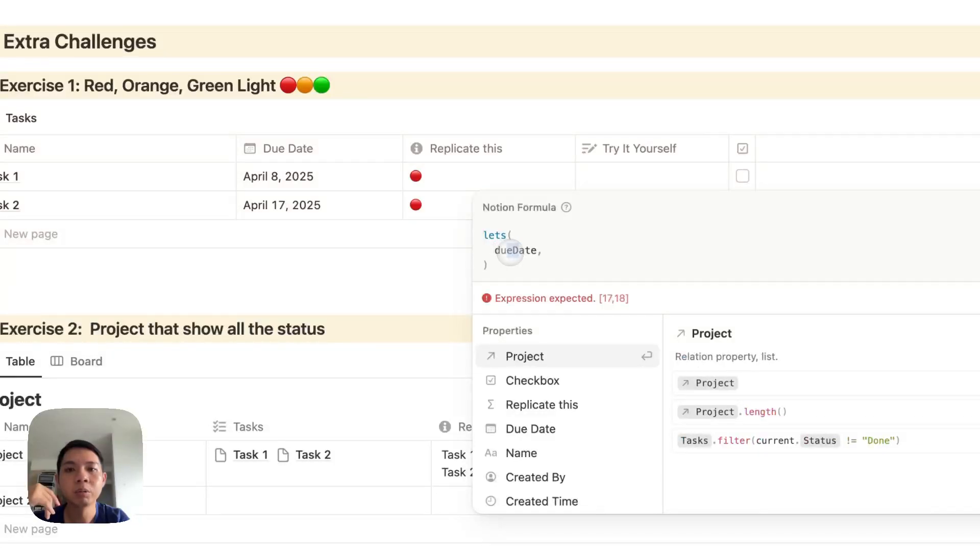
left_click(525, 251)
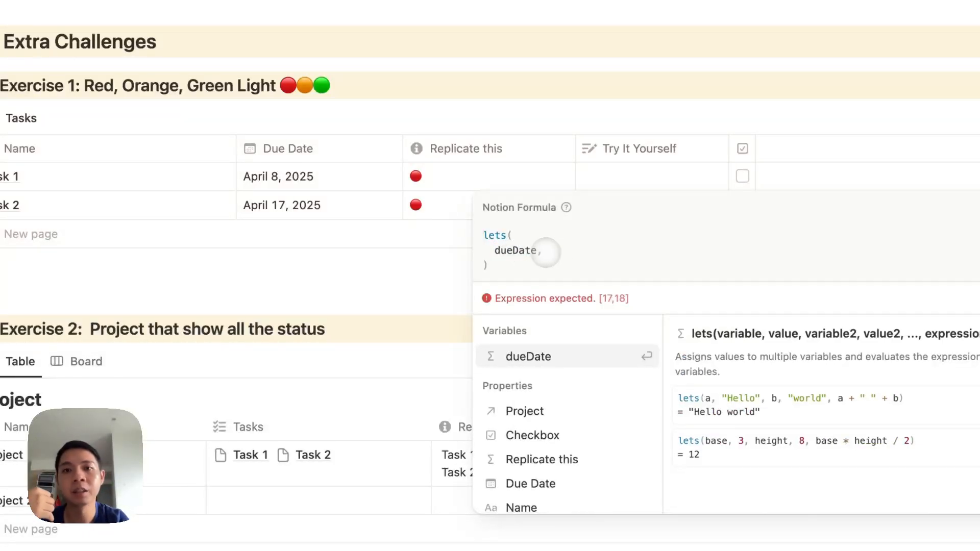
left_click(512, 251)
left_click(551, 251)
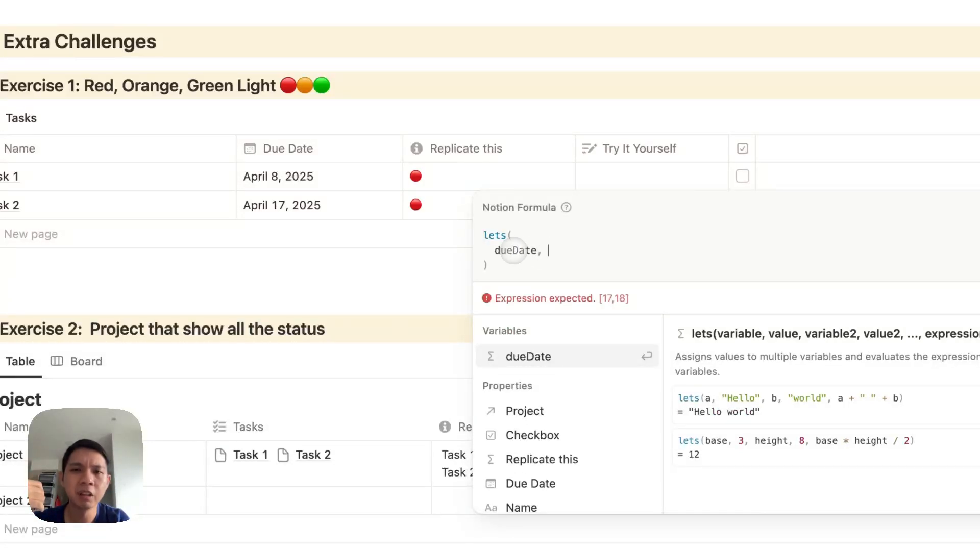
left_click_drag(520, 251, 562, 257)
left_click(558, 257)
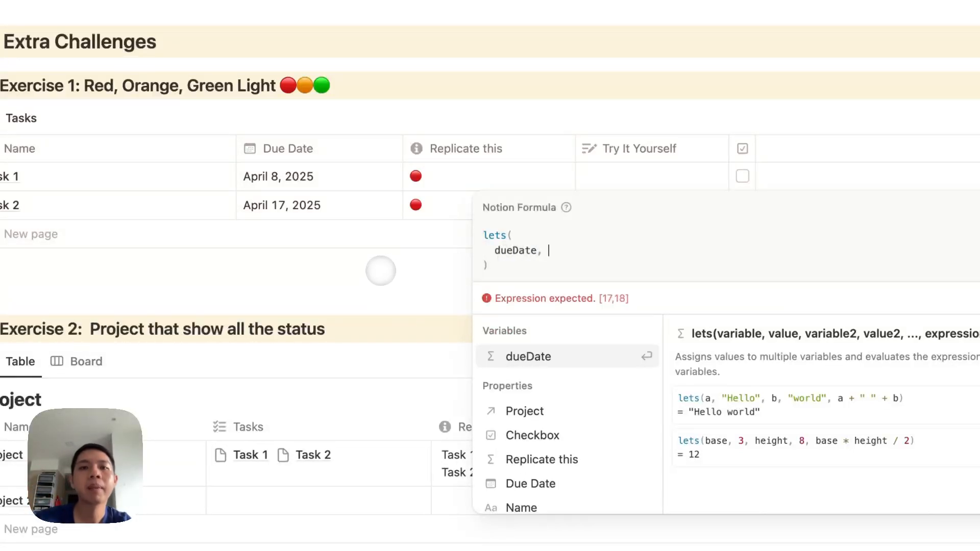
Define the dueDate variable's value as the Due Date property with .formatDate("YYMMDD").
type("dueda")
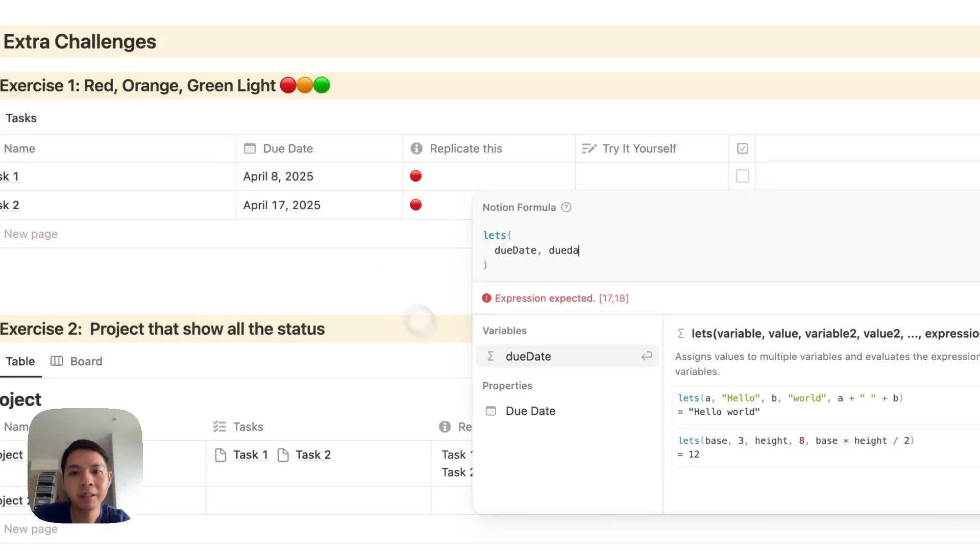
left_click(514, 409)
type(".format")
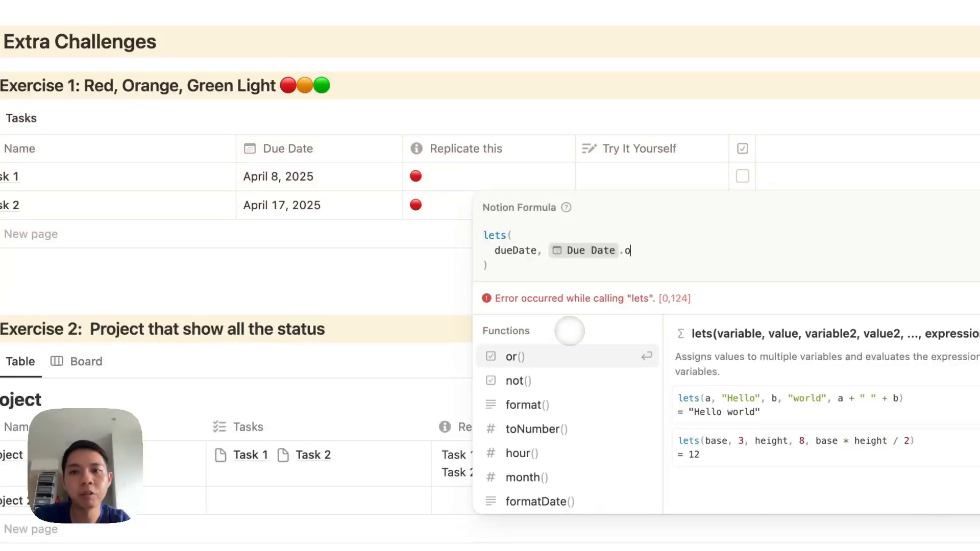
type("Date(")
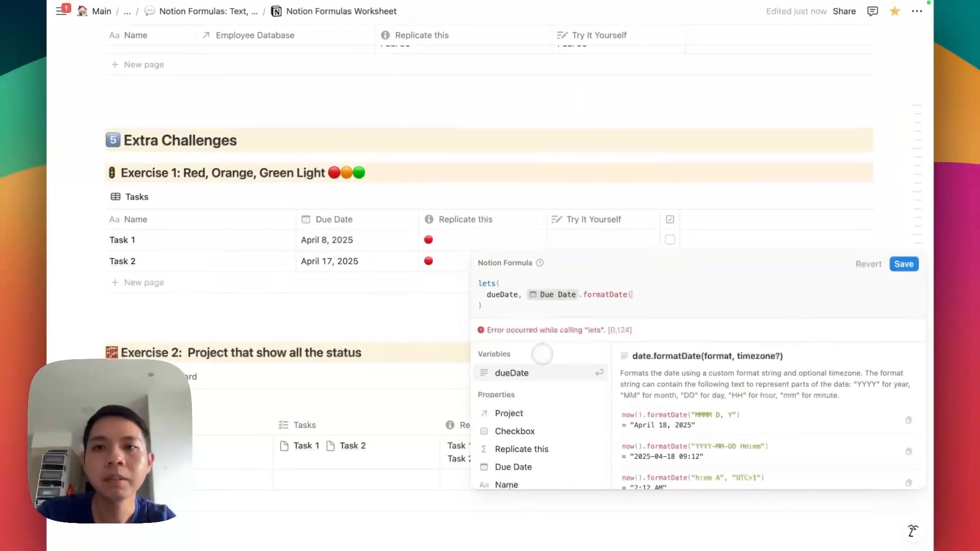
type("\"YYMMDD\"")
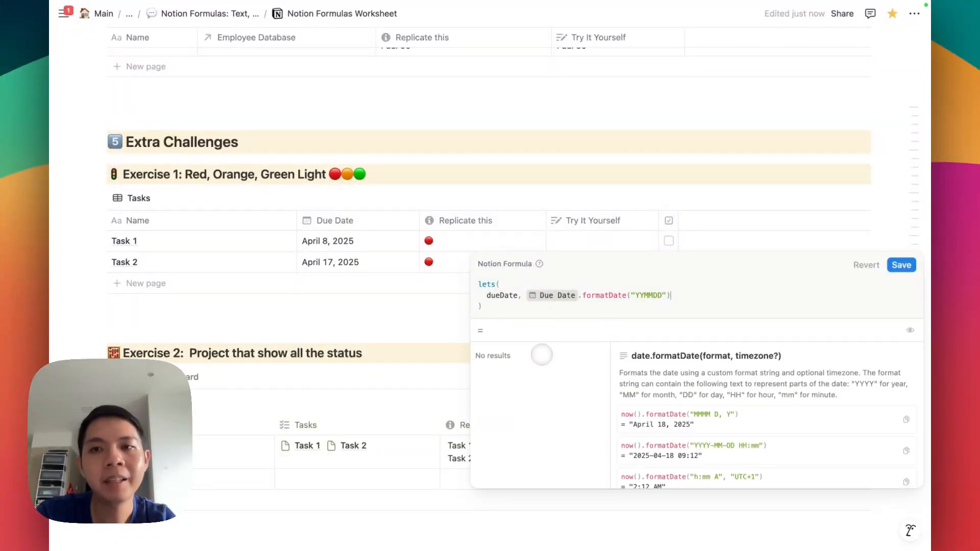
type(")")
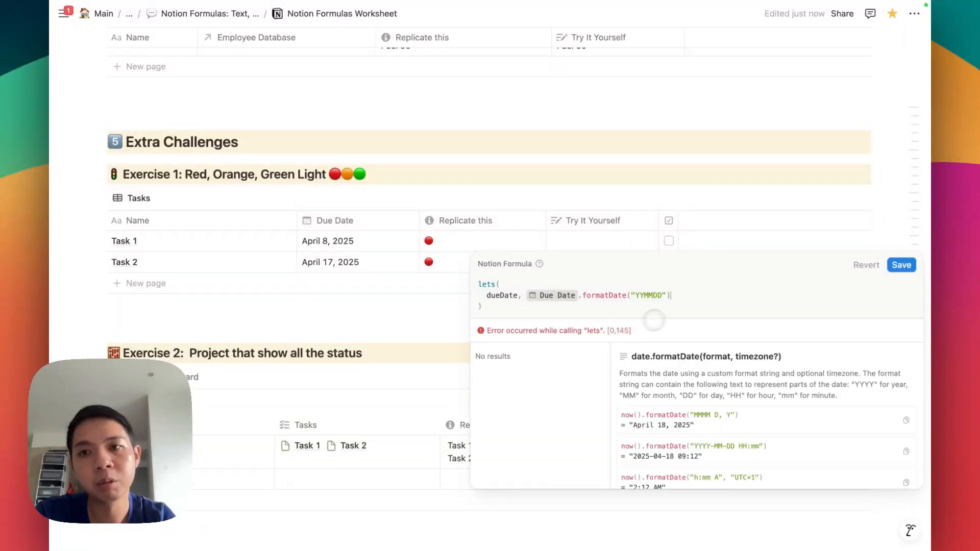
Close the dueDate definition with a comma and enter dueDate as the output expression after a blank line.
type(",")
key("Return")
key("Return")
type("due")
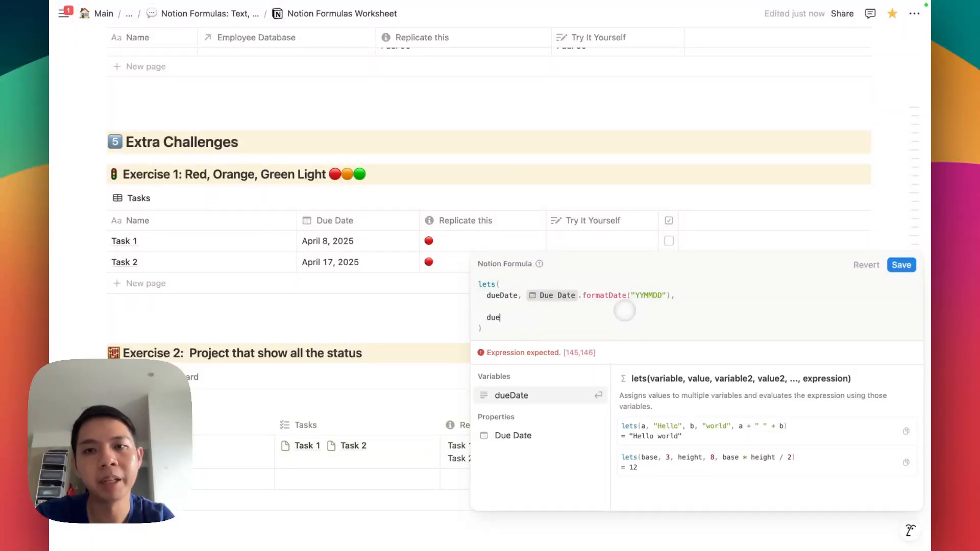
type("D")
key("Return")
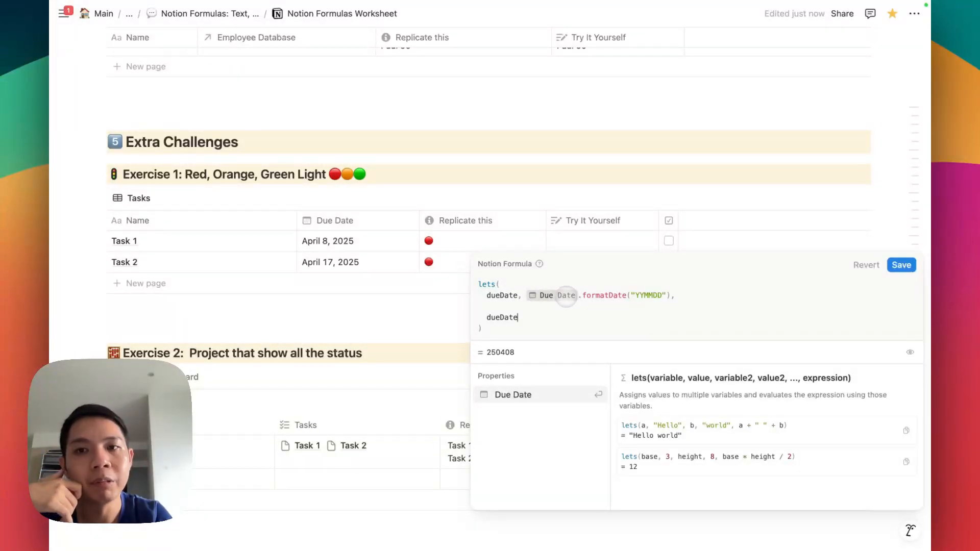
Add a second variable line below dueDate reading today, today().formatDate("YYMMDD"), inside the lets() formula.
left_click_drag(583, 296, 692, 266)
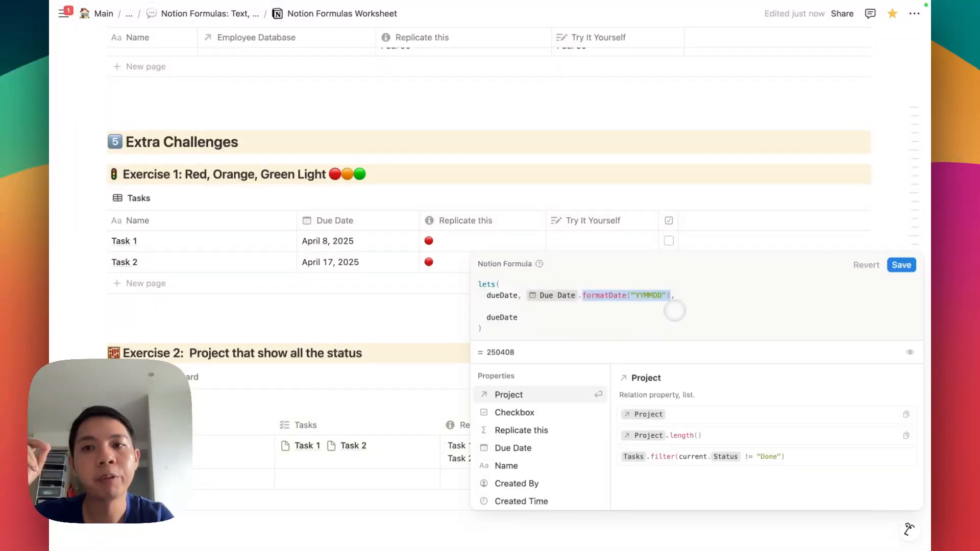
left_click(686, 299)
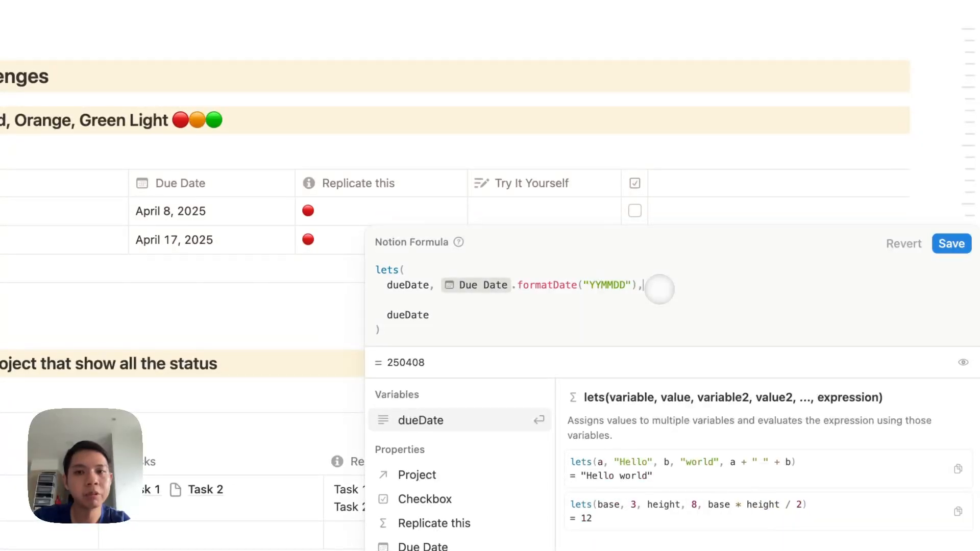
key("Return")
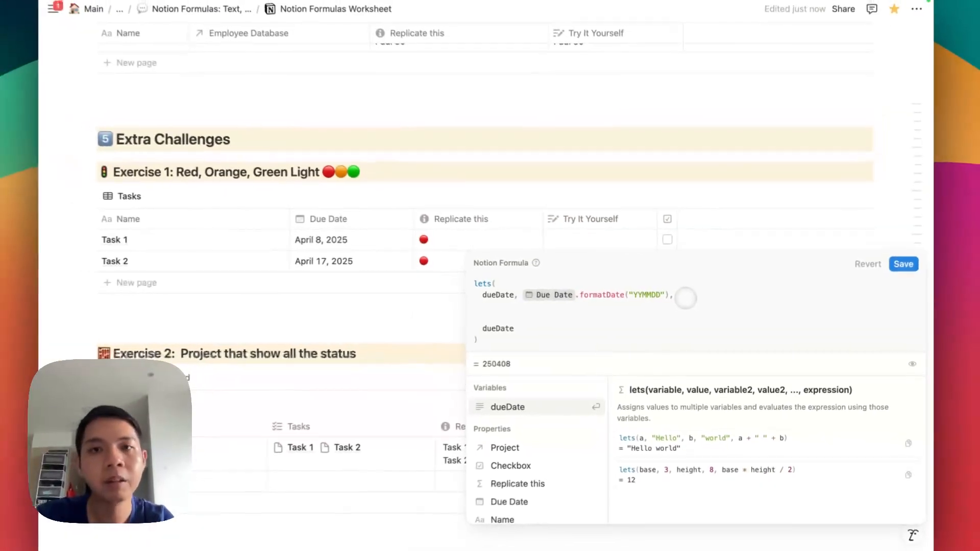
type("today")
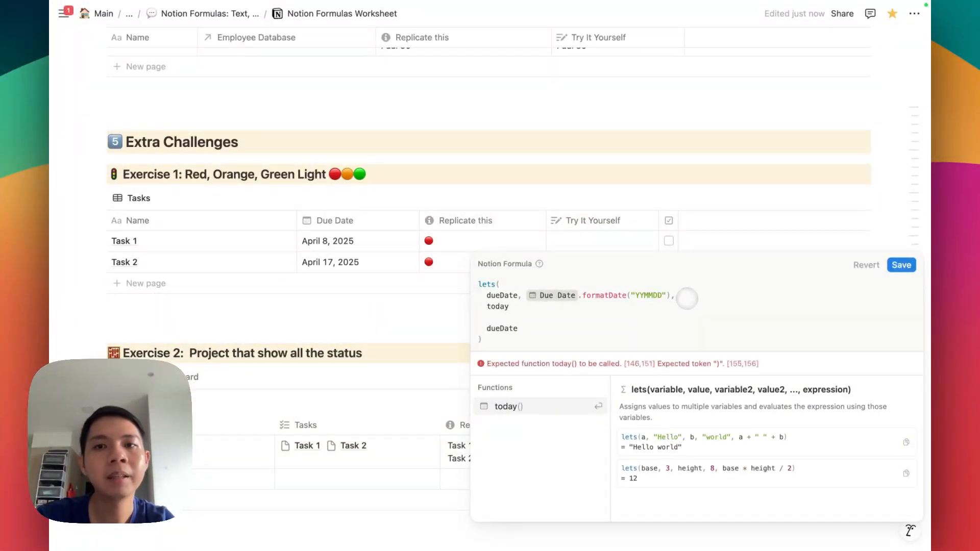
type(", today(")
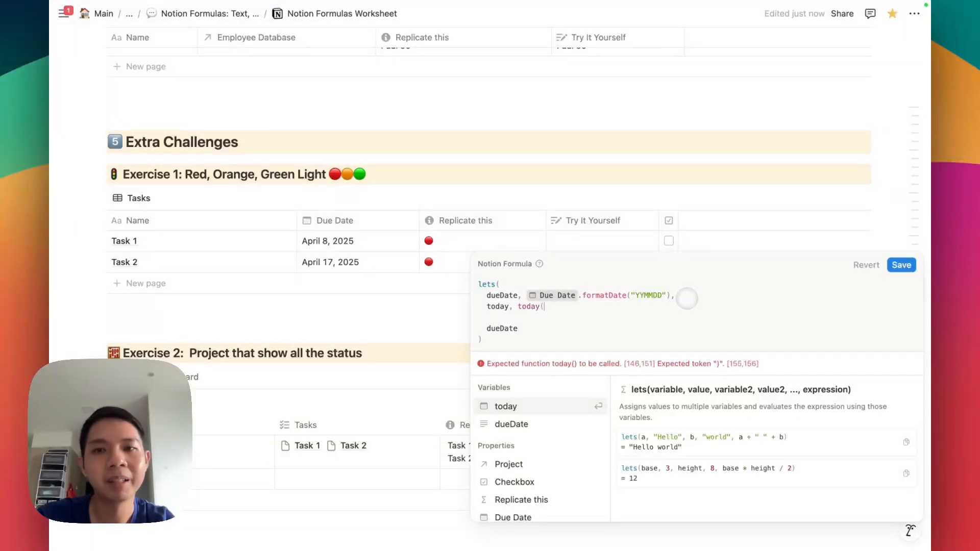
type(").formatDate(")
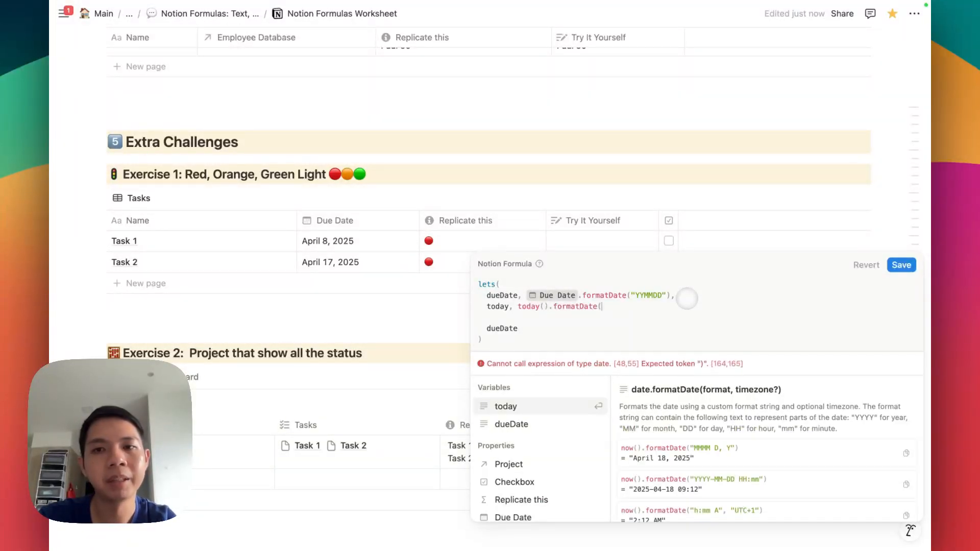
type("\"YYMMDD\"),")
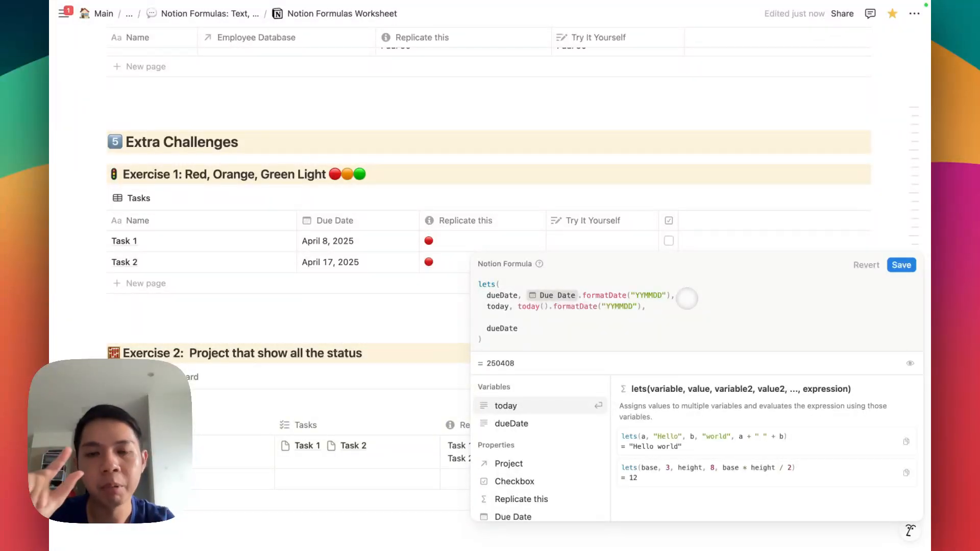
Replace the output expression with the today variable and rename it todayDate in both its definition and the output line.
double_click(492, 328)
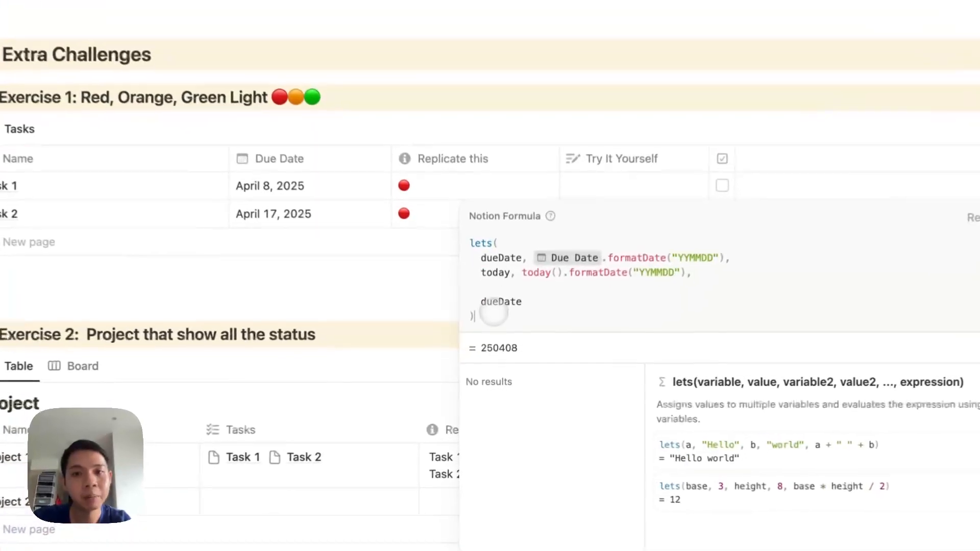
type("today()")
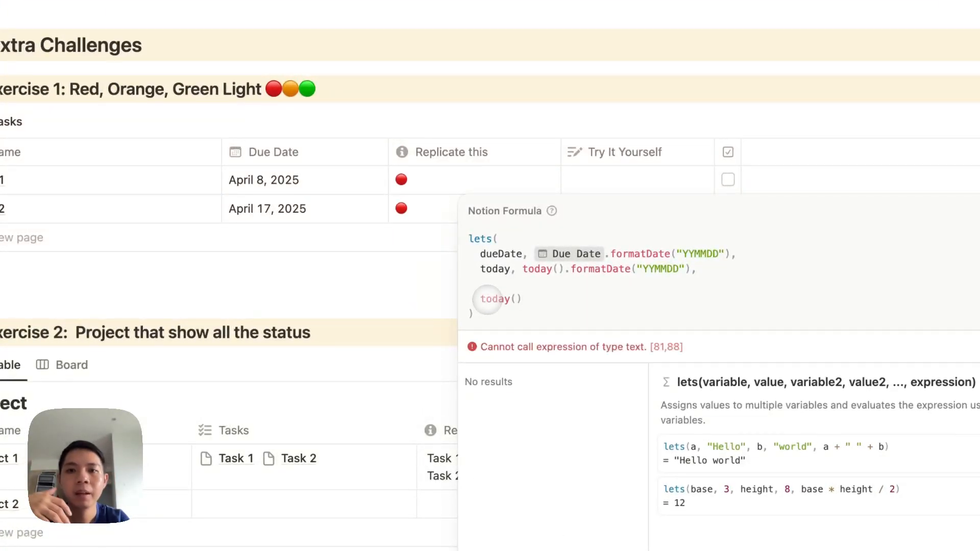
key("BackSpace")
key("BackSpace")
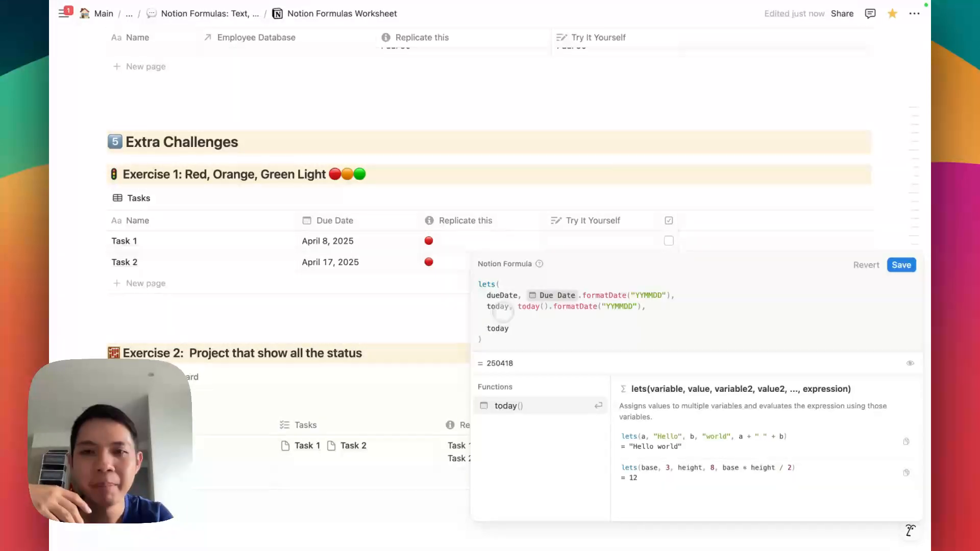
type("Date")
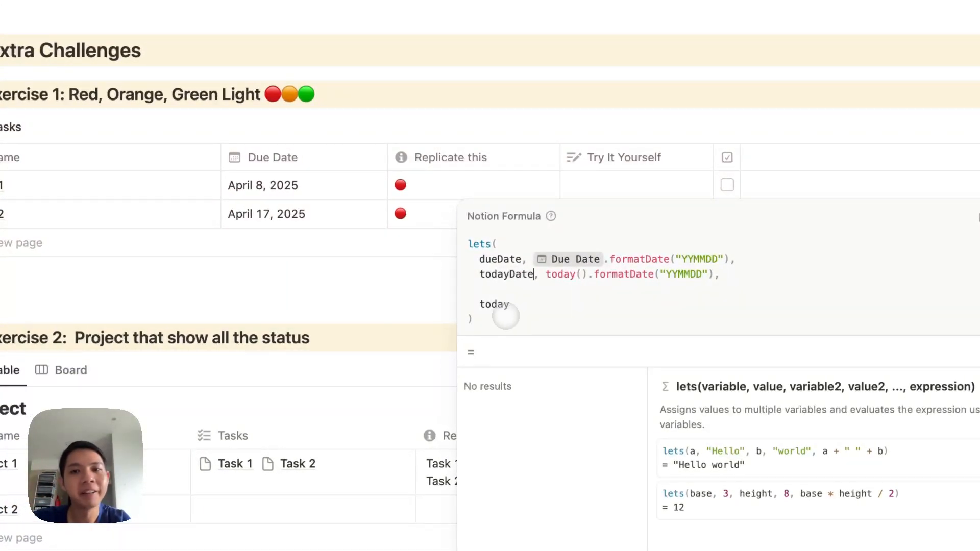
left_click(511, 306)
type("Date")
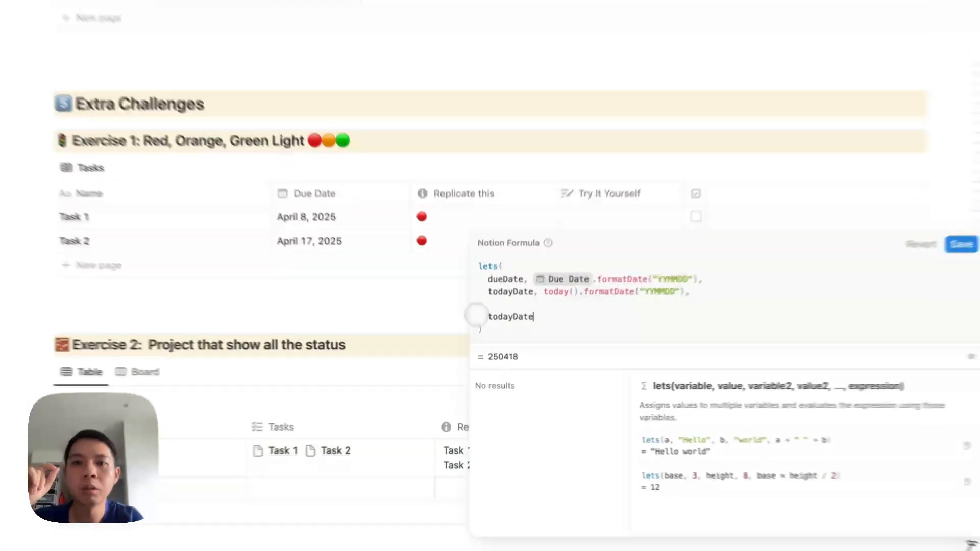
Try comparing dueDate with todayDate in the output line using == and >=, and remove the operator.
left_click(487, 328)
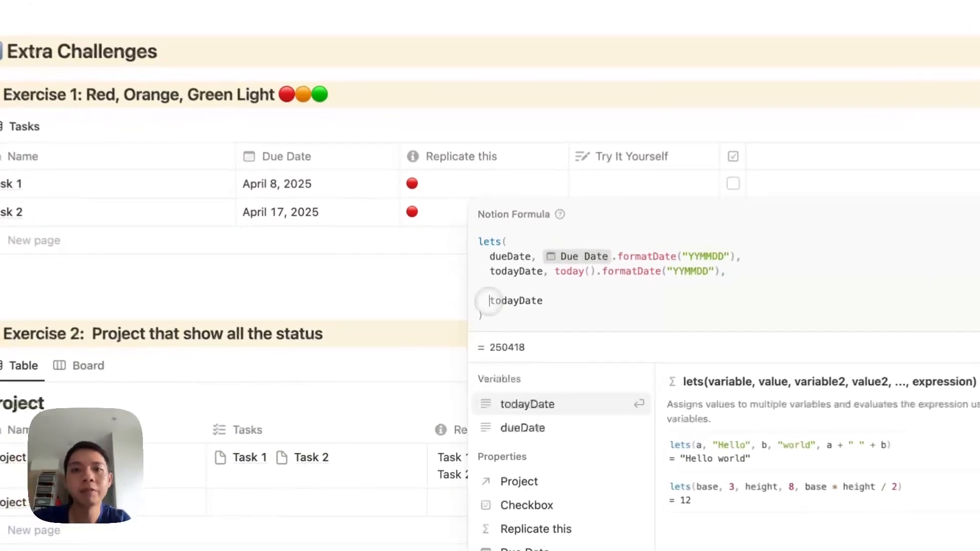
type("dueDate ==")
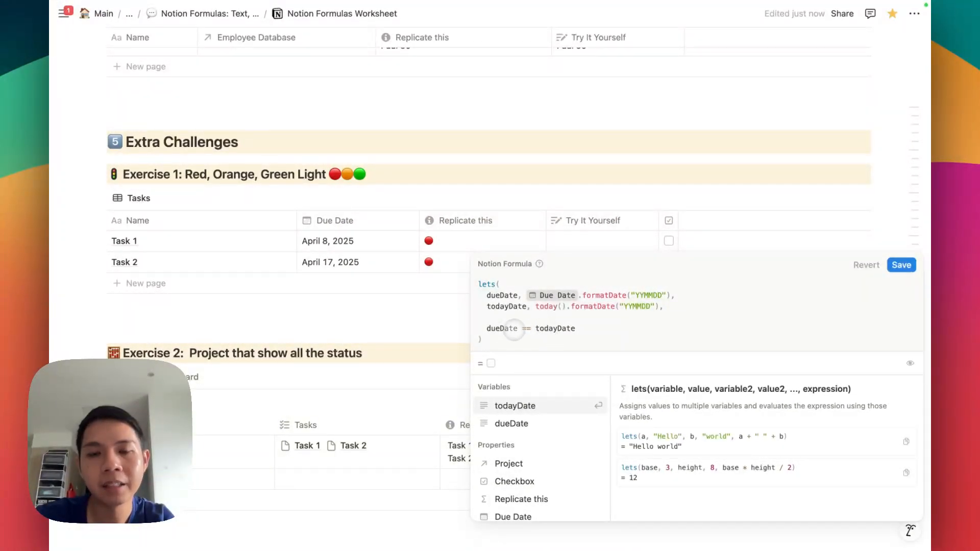
key("BackSpace")
key("BackSpace")
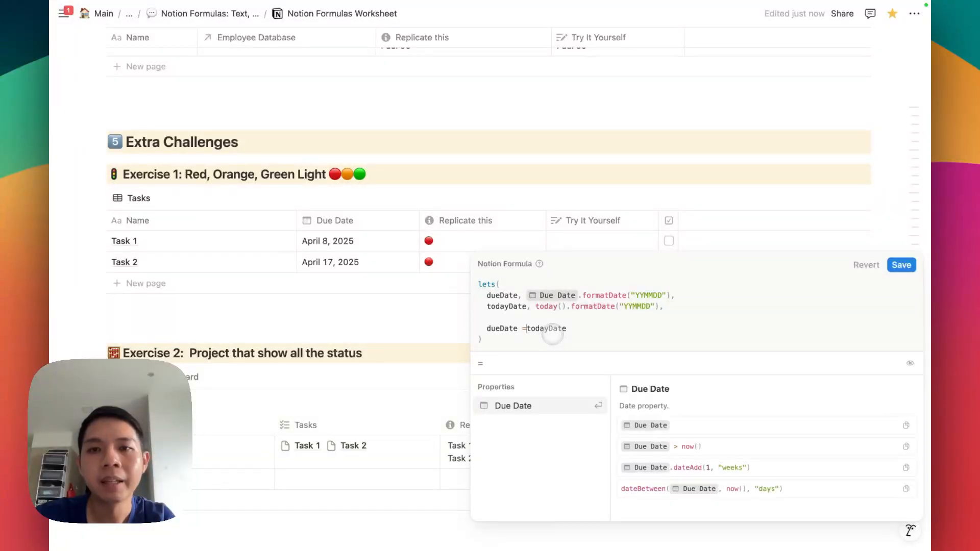
type(">=")
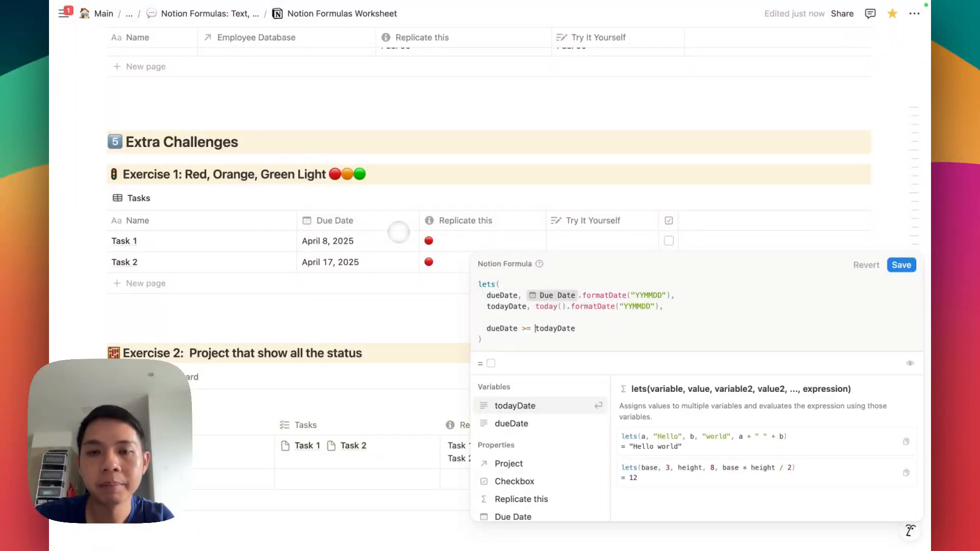
key("BackSpace")
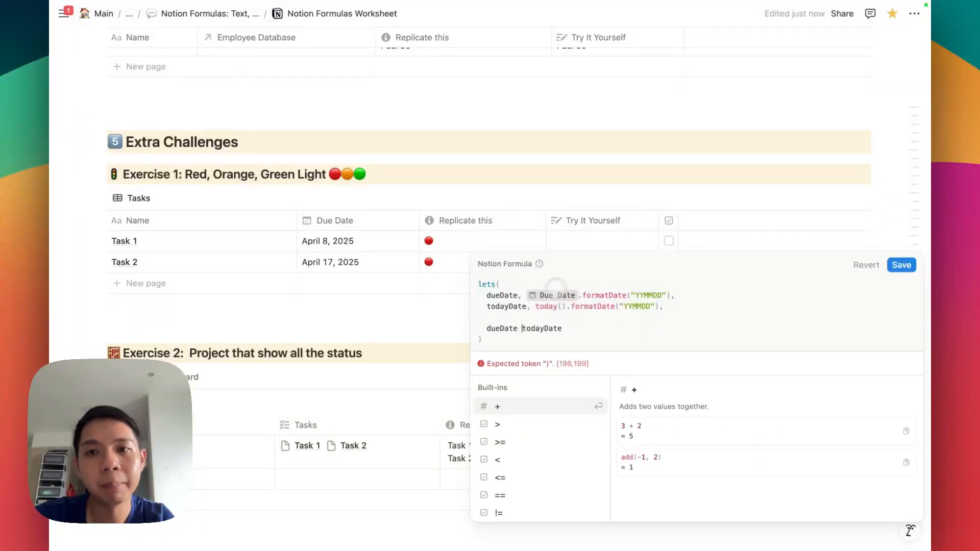
Delete the remaining dueDate todayDate expression from the output line, keeping both variable definitions.
left_click_drag(562, 329, 500, 331)
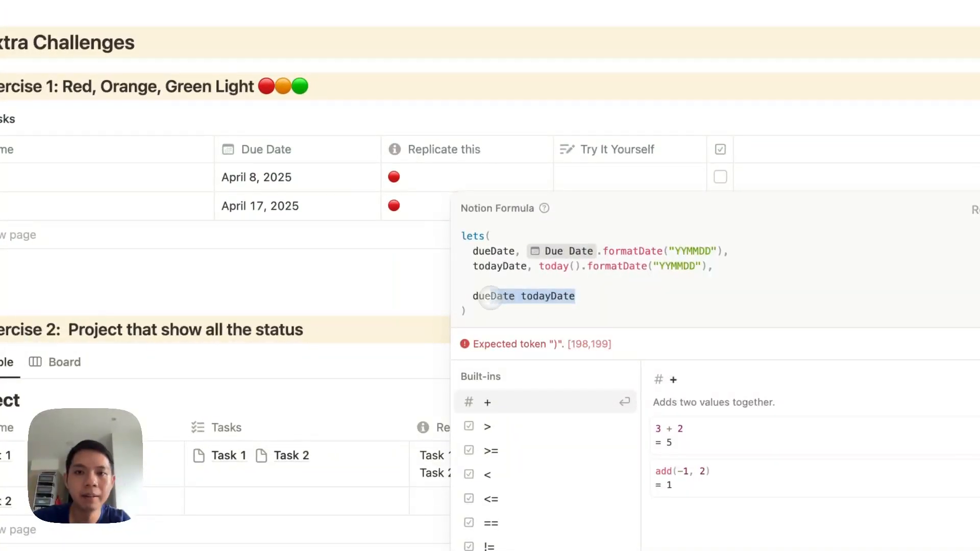
key("BackSpace")
key("BackSpace")
key("BackSpace")
key("BackSpace")
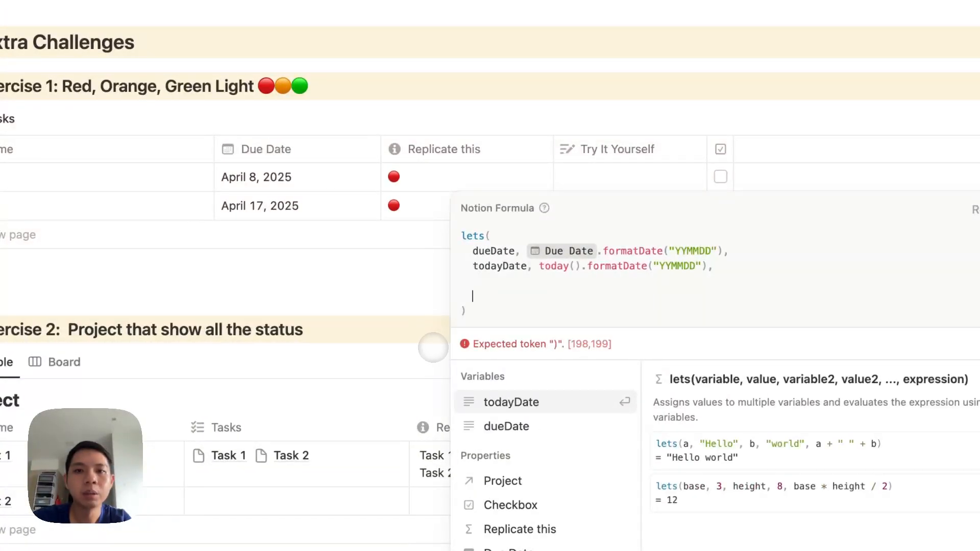
Begin an if() in the formula's output line and copy the 🔴🟠🟢 emojis from the Exercise 1 heading for use in it.
type("if(")
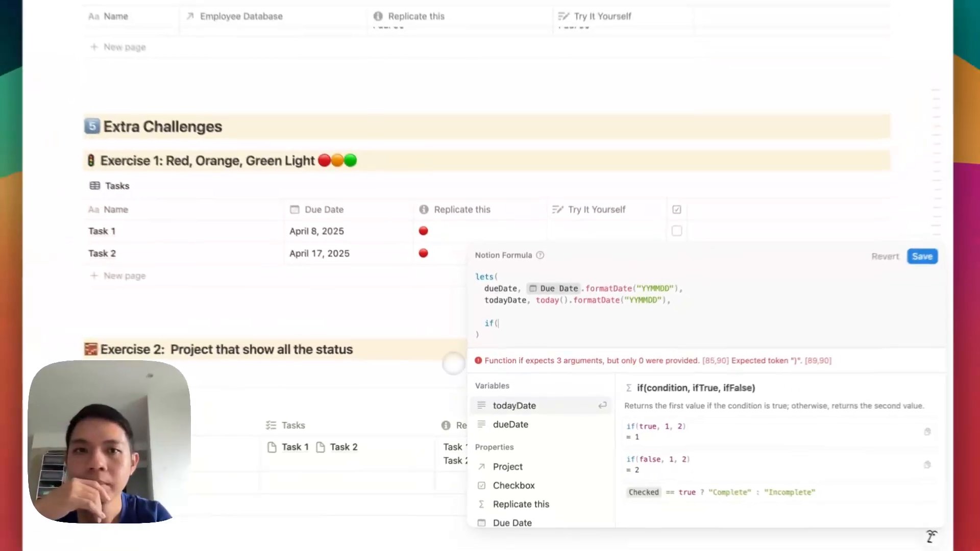
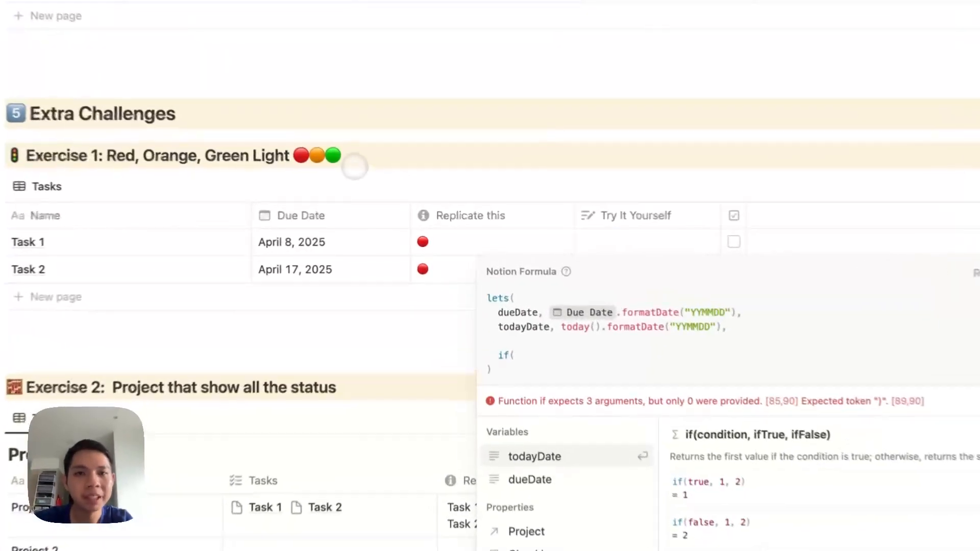
left_click(355, 165)
left_click_drag(351, 159, 296, 155)
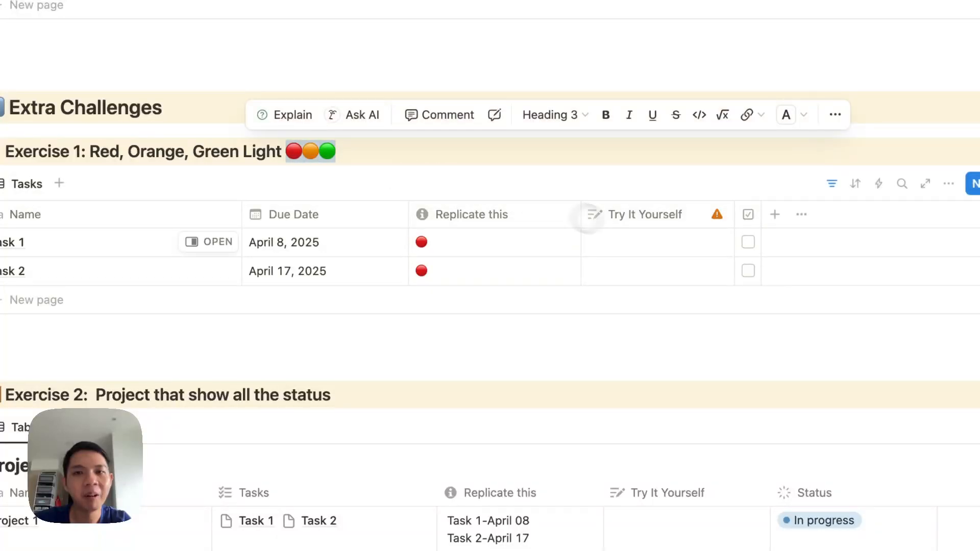
left_click(637, 236)
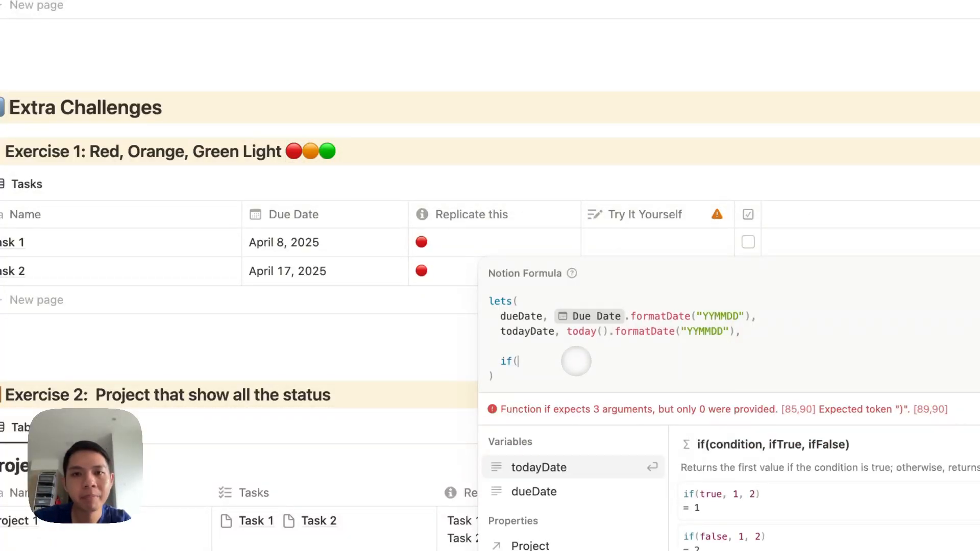
Complete the output expression as if(dueDate == todayDate, "🟠", "").
type("dueda")
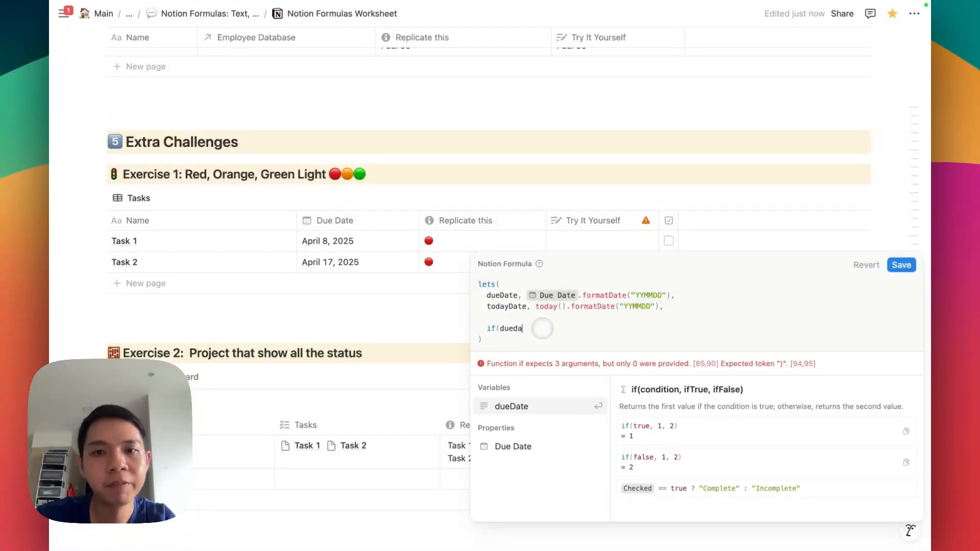
type("te ")
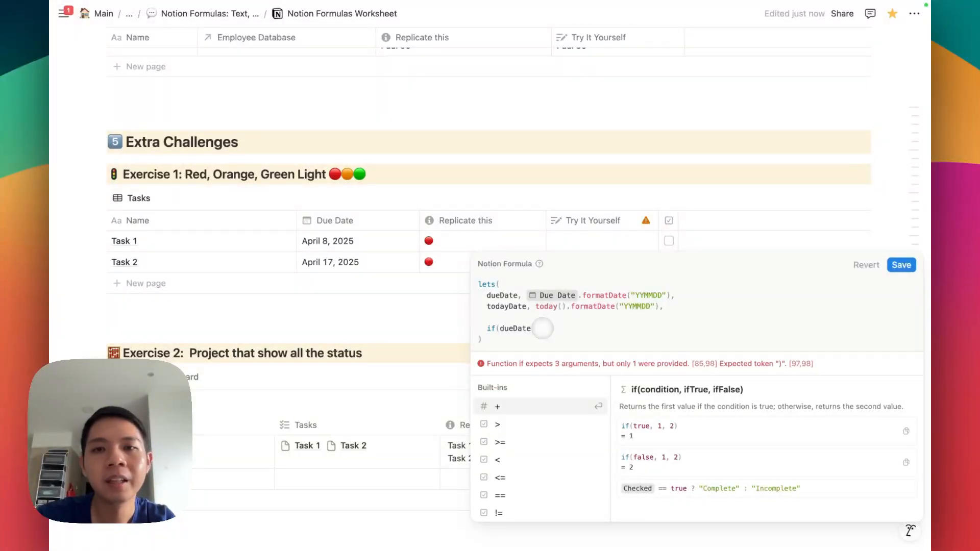
type("== to")
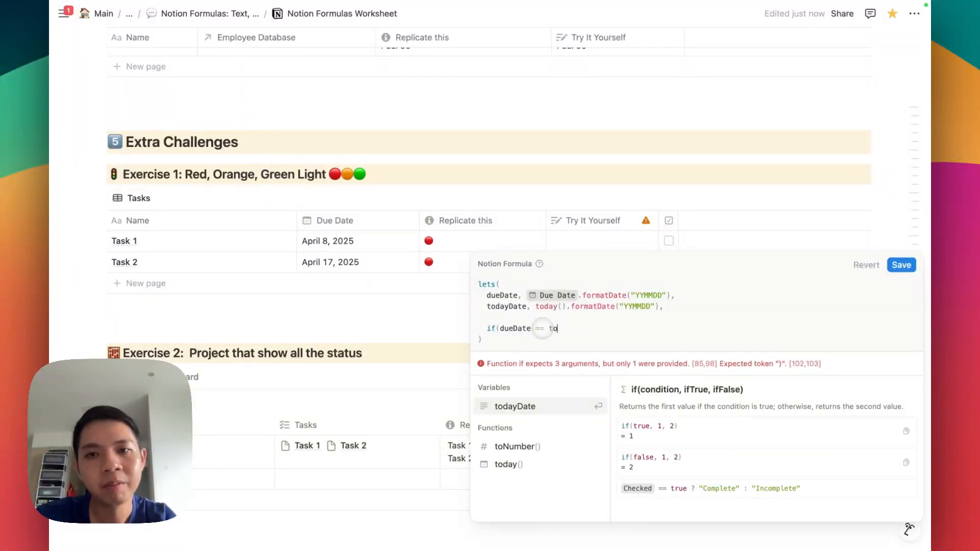
type("dayDate")
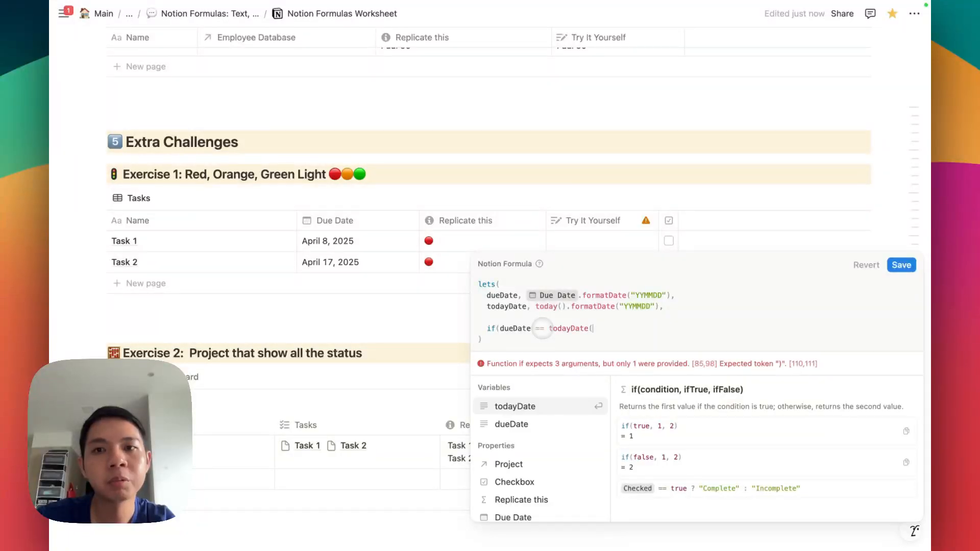
type(", \"🔴🟠")
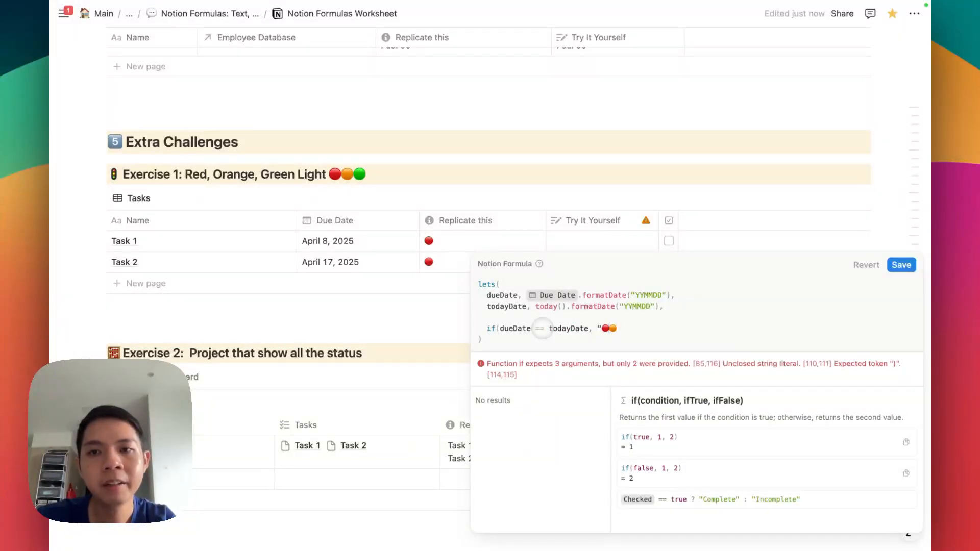
type(", \"\")")
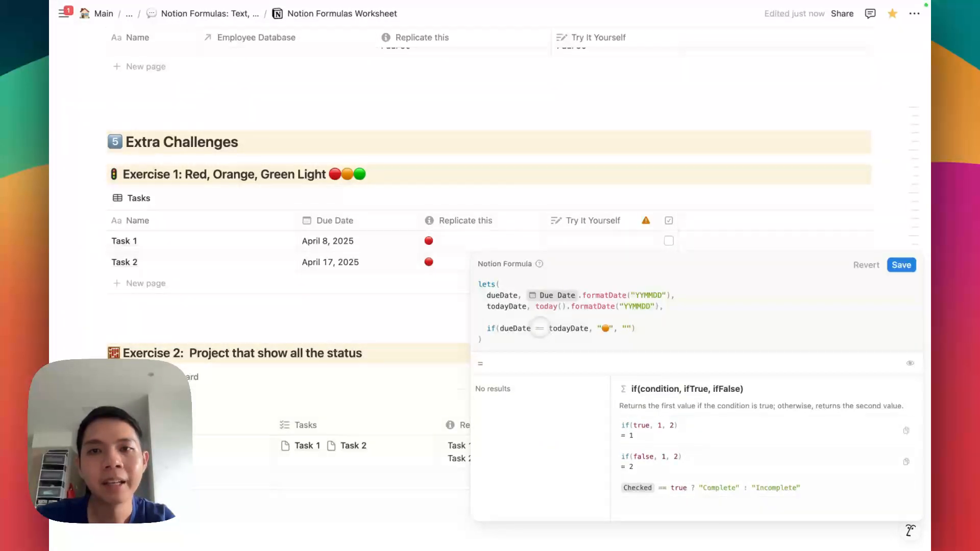
Close the formula editor and set Task 1's due date to April 18, 2025 to test the orange light.
left_click(438, 260)
left_click(349, 245)
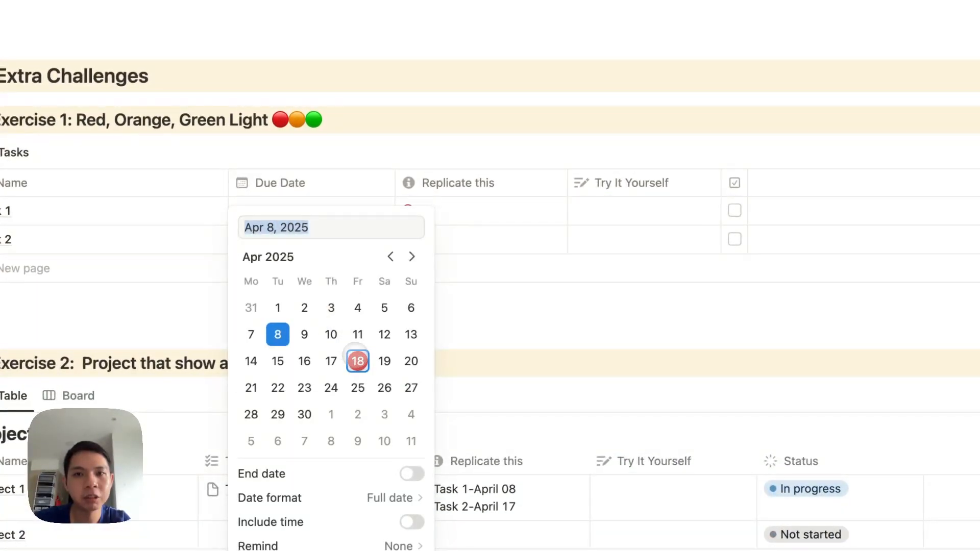
left_click(359, 360)
left_click(439, 334)
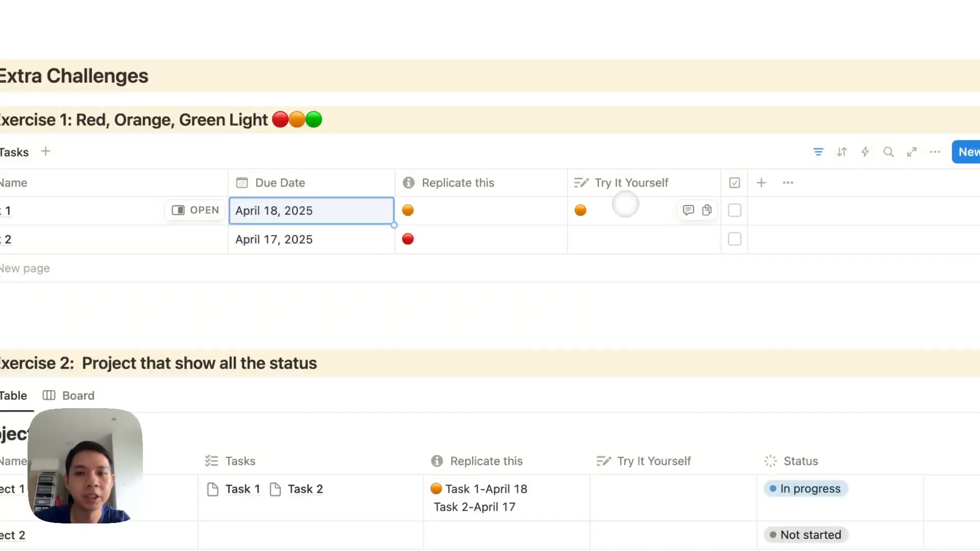
Replace the empty else value in Task 1's Try It Yourself formula with a nested if on a new line, testing dueDate > todayDate.
left_click(625, 207)
left_click(684, 330)
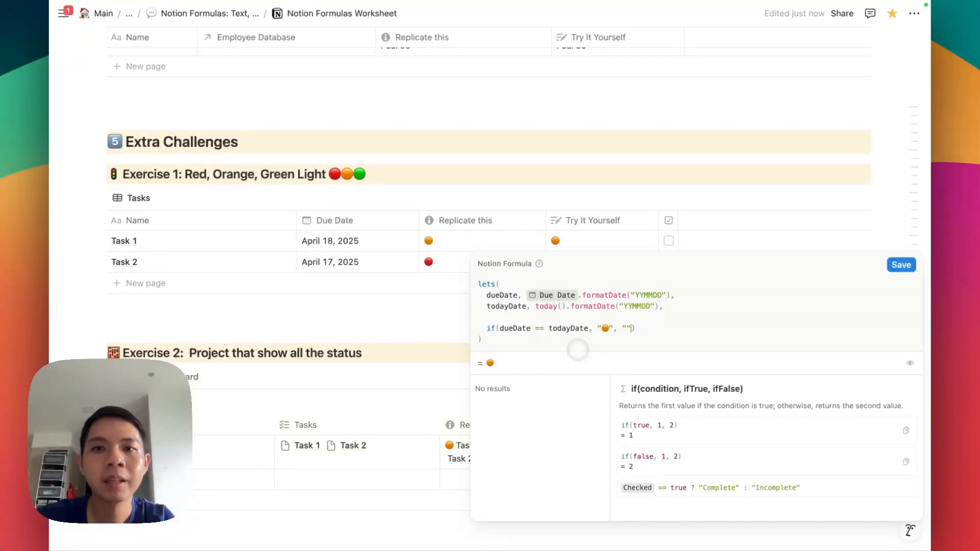
key("BackSpace")
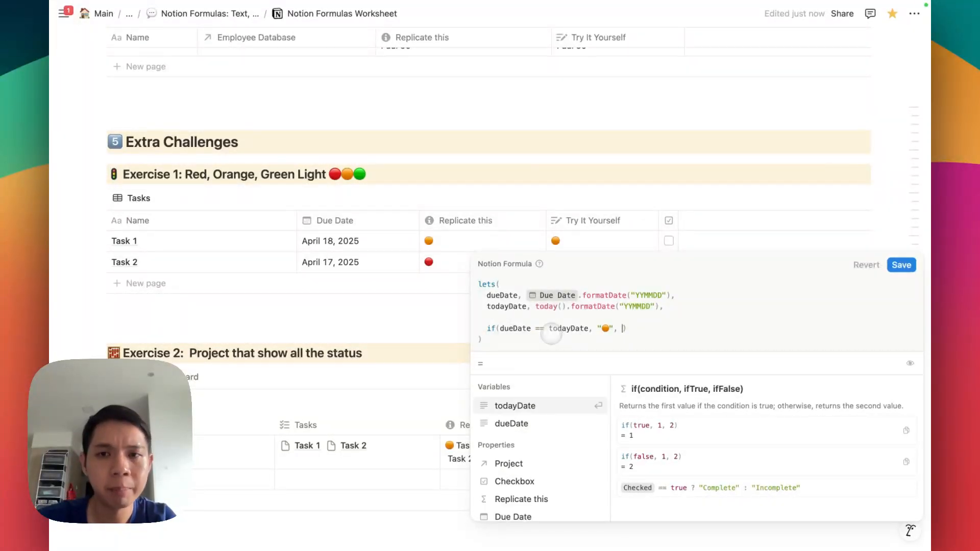
key("Return")
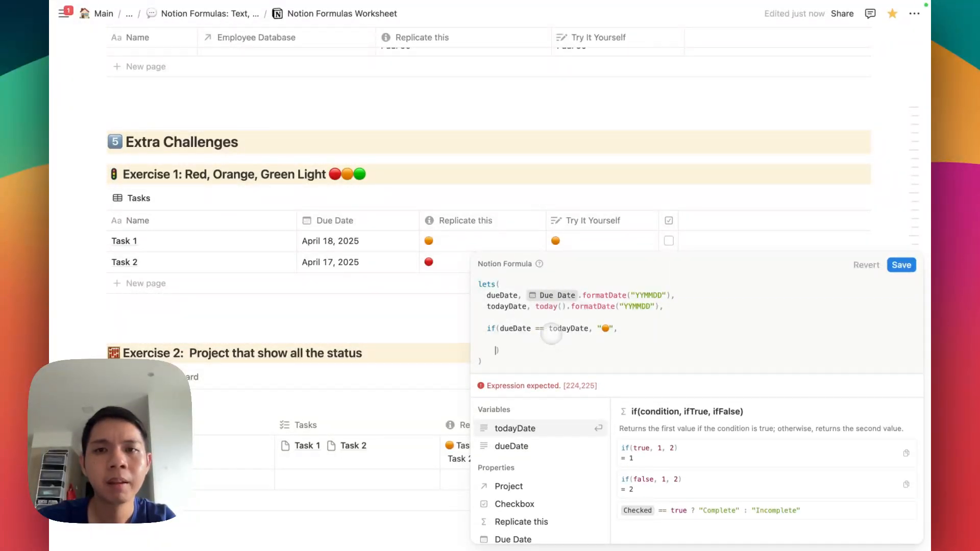
type("if(")
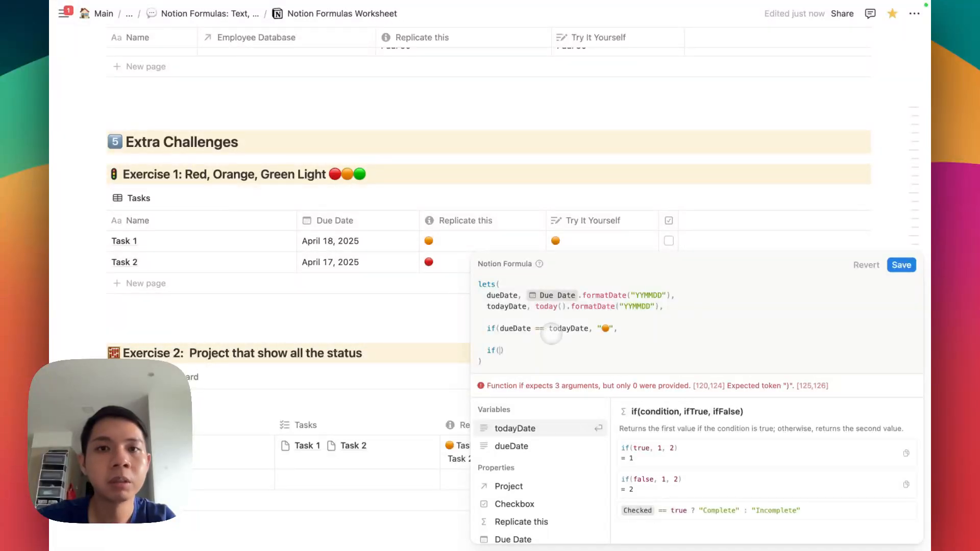
type("dueDate =")
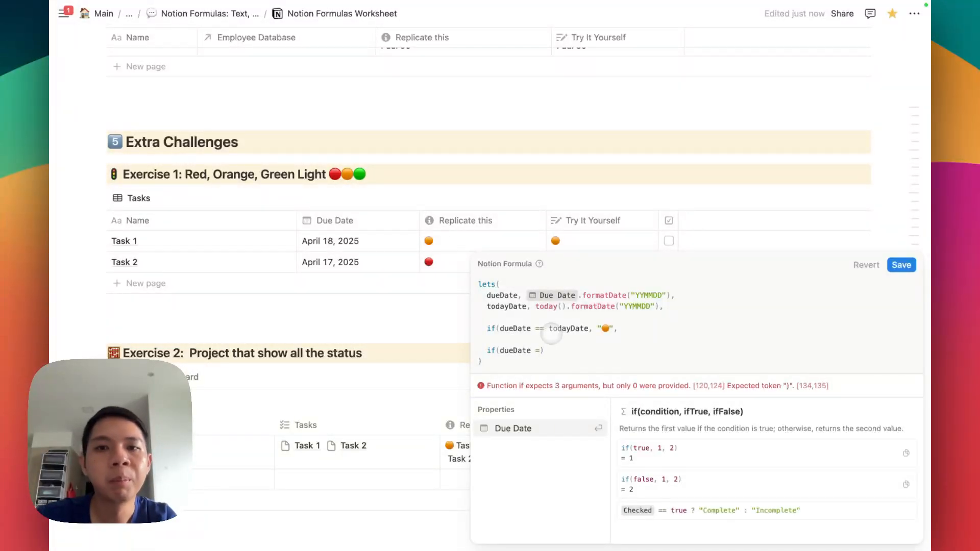
type("> todayDat")
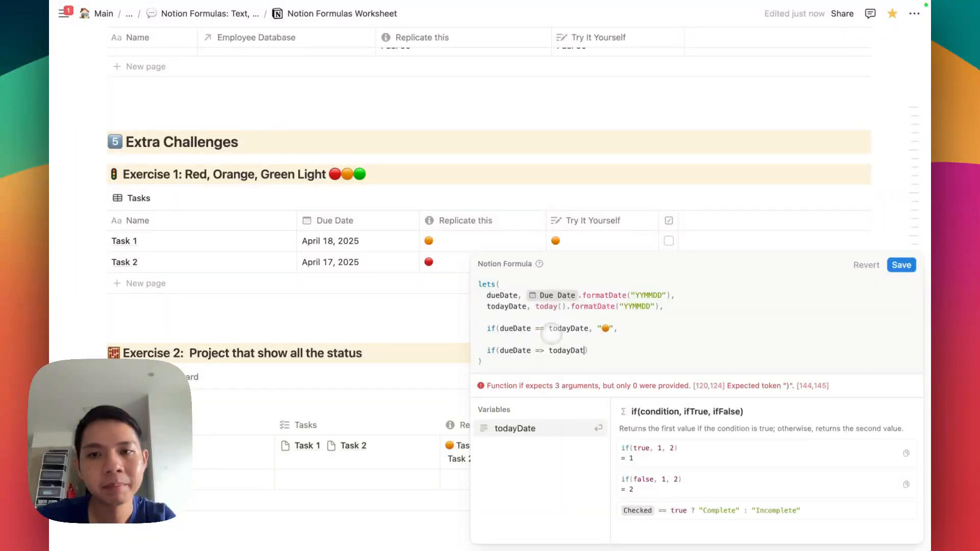
type("e,")
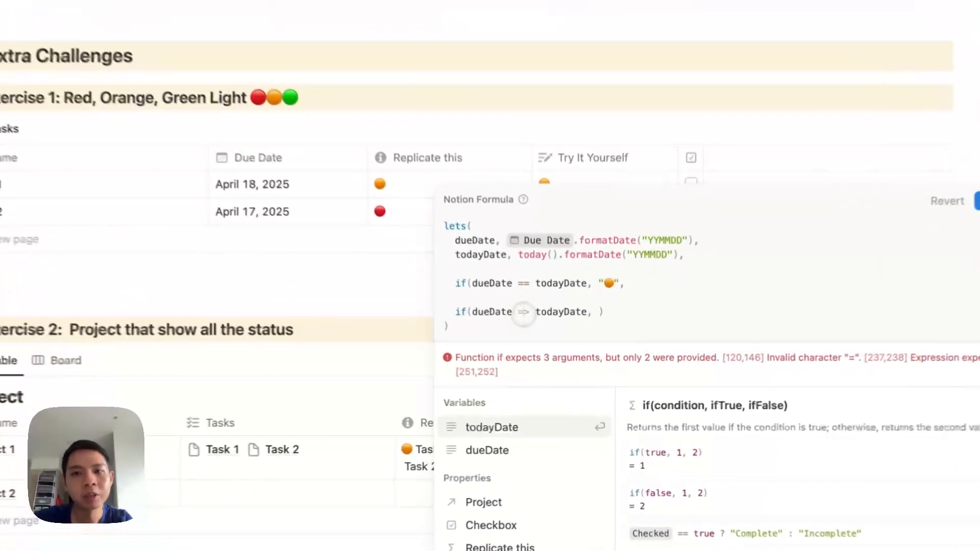
left_click(539, 340)
key("BackSpace")
left_click(586, 306)
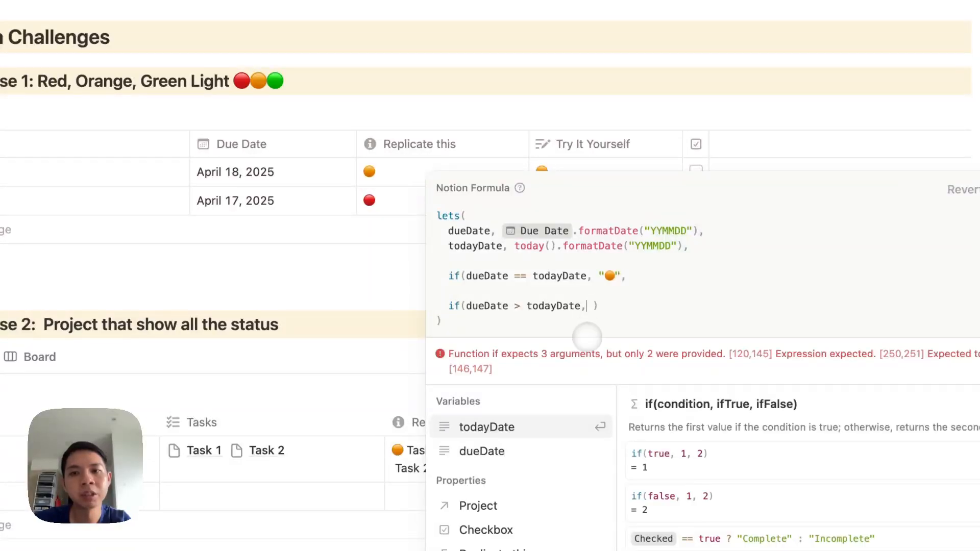
Give the nested if "🟢" as its true result and an empty string as its false result, and close both if calls.
type("\"🔴🟠🟢")
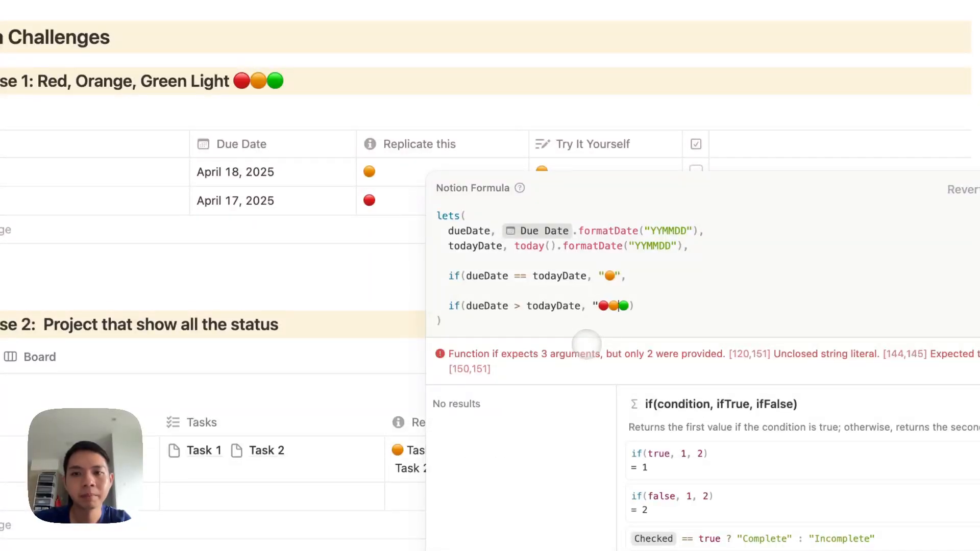
key("BackSpace")
key("BackSpace")
key("Right")
type("\"")
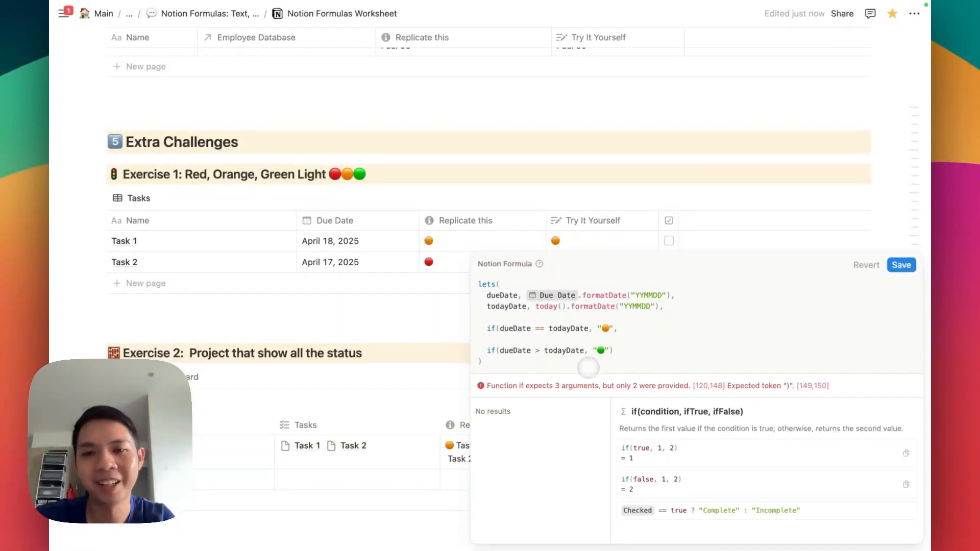
type(",")
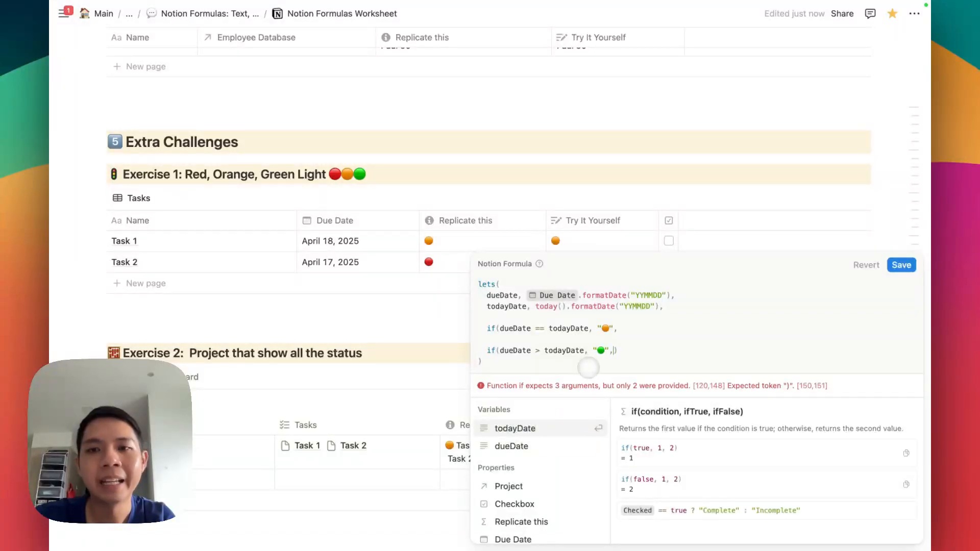
type(" \"\")")
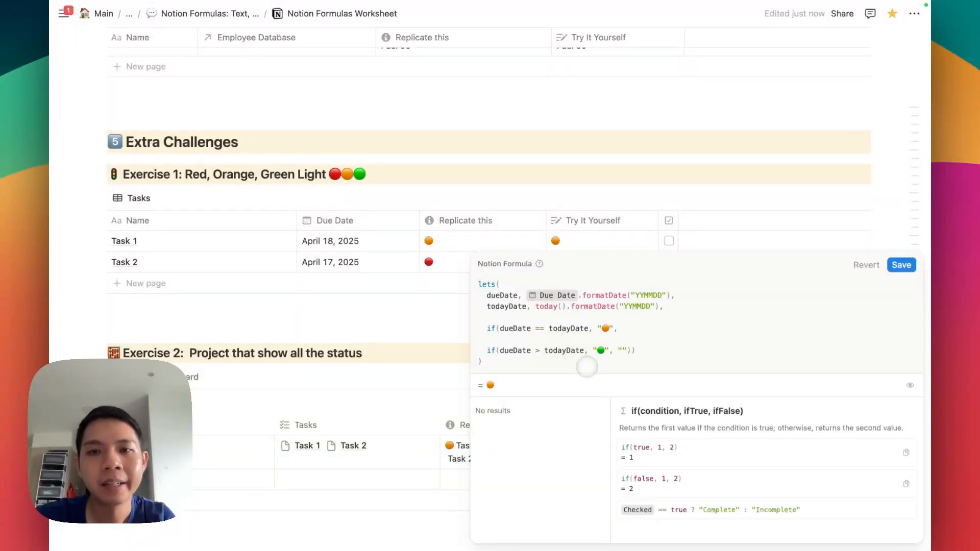
Close the formula editor and set Task 1's due date to April 22, 2025 to test the green light.
key("Escape")
left_click(358, 241)
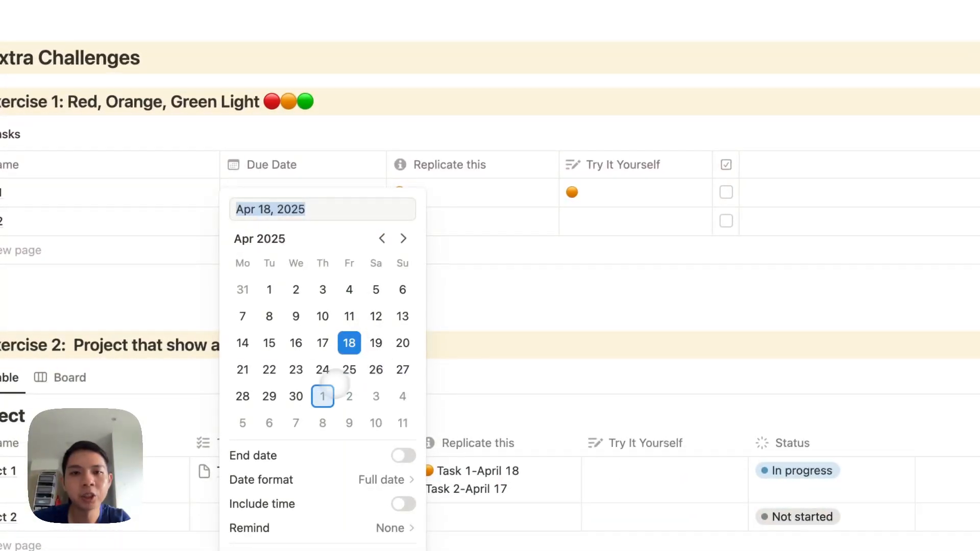
left_click(281, 374)
left_click(269, 370)
key("Escape")
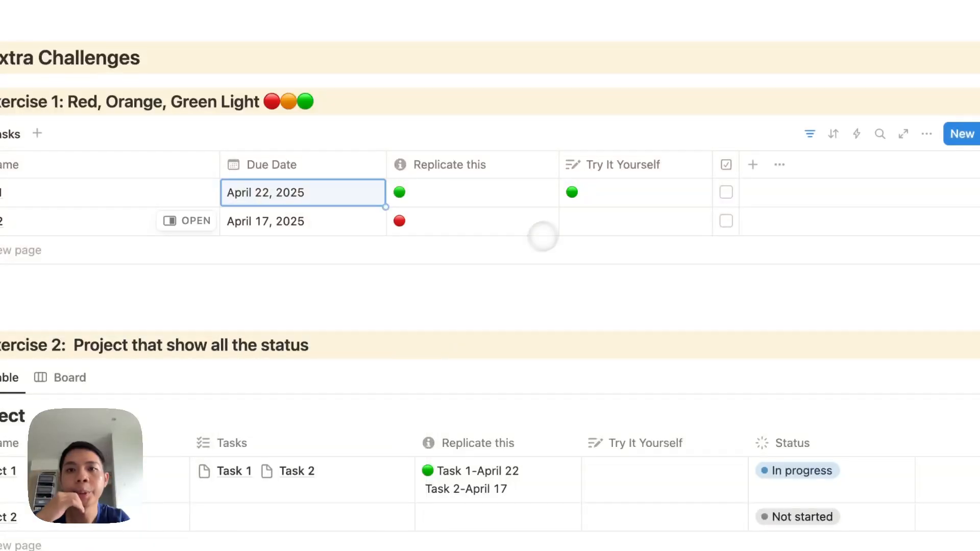
Fill the nested if's empty false result with "🔴" and save the Try It Yourself formula.
left_click(591, 198)
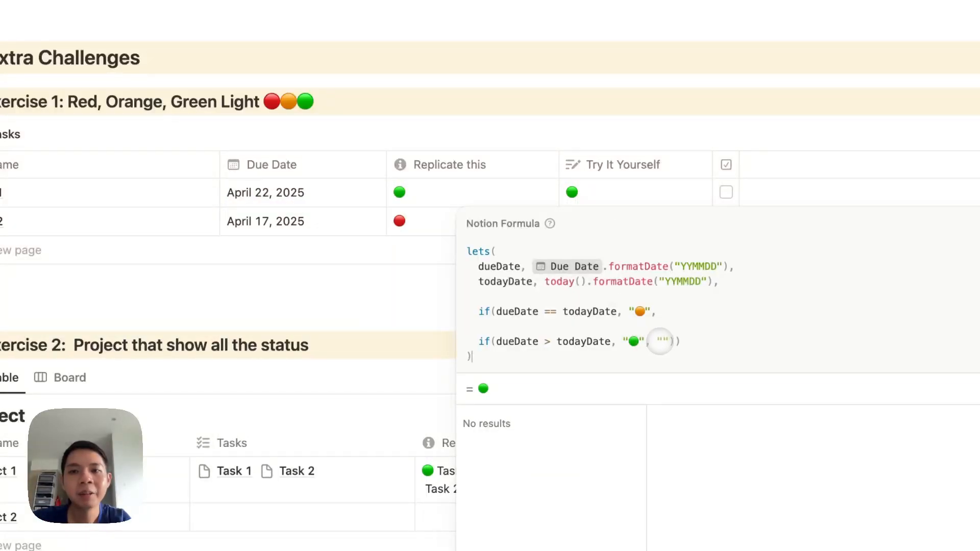
left_click(661, 340)
type("🔴🟠🟢")
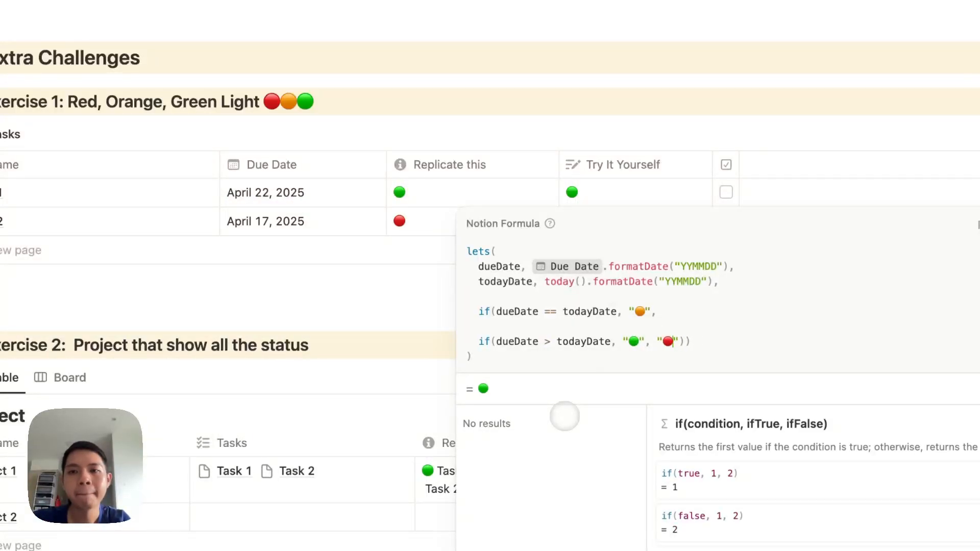
left_click(941, 245)
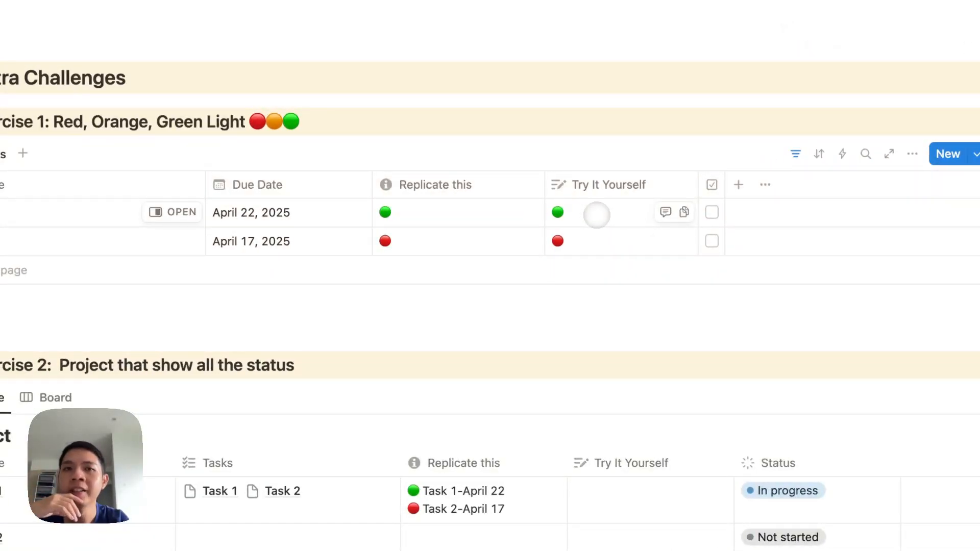
Reopen the Try It Yourself formula, review its == and > comparisons, and close it.
left_click(597, 215)
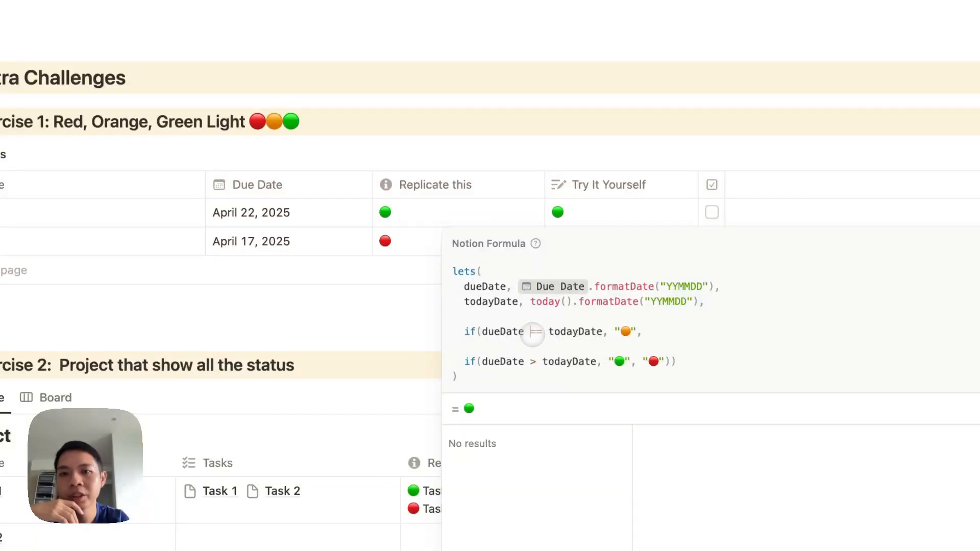
left_click(535, 333)
left_click(529, 363)
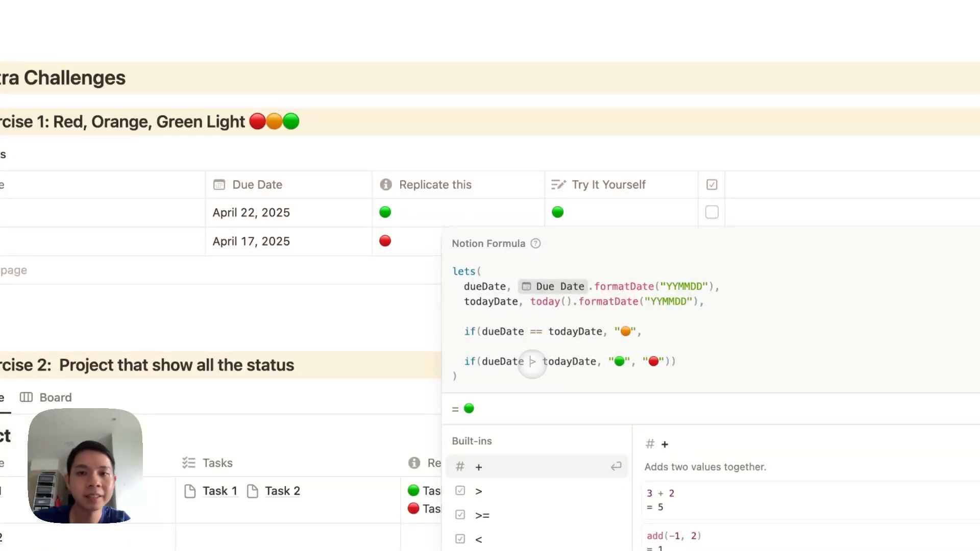
key("BackSpace")
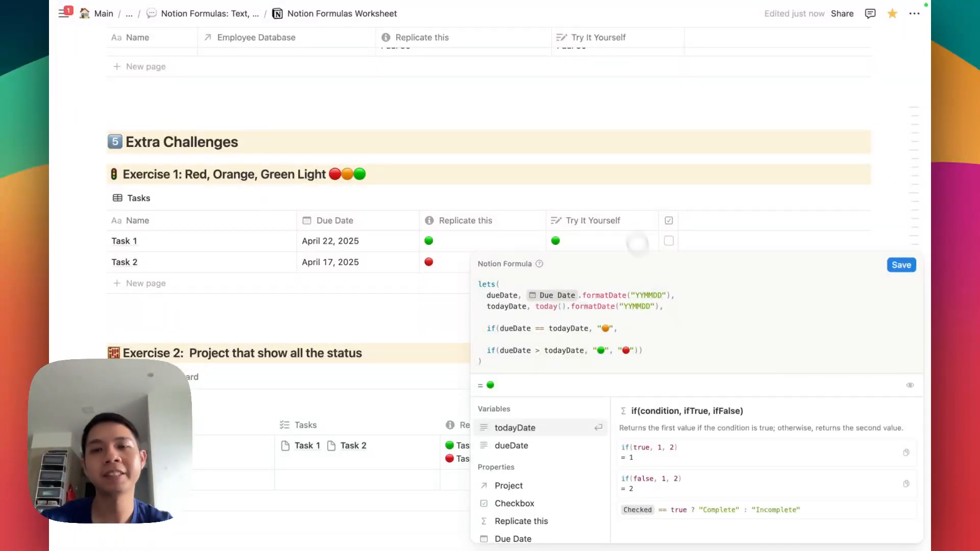
left_click(619, 173)
Look over Exercise 2's Project table, comparing its Tasks and Replicate this columns with the Exercise 1 tasks.
scroll(452, 317, "down", 4)
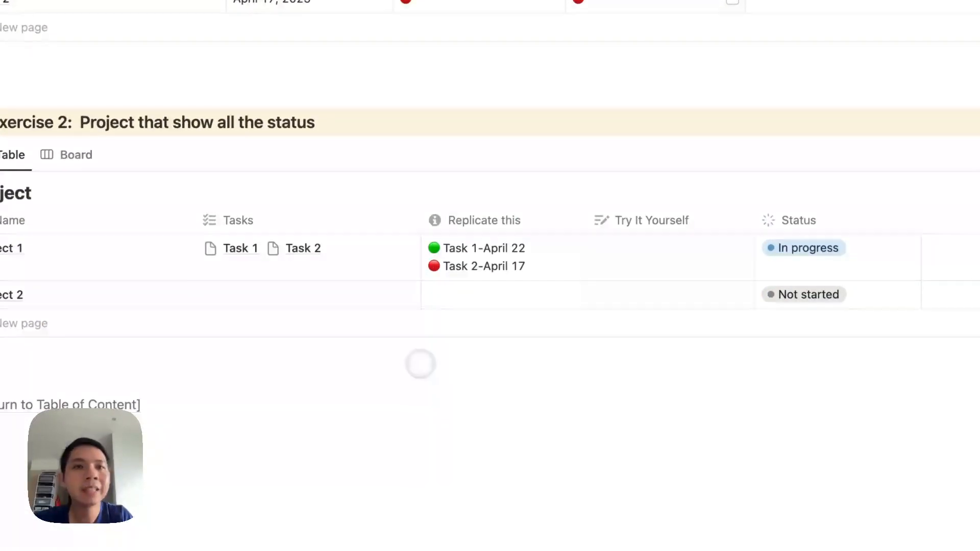
scroll(430, 284, "up", 2)
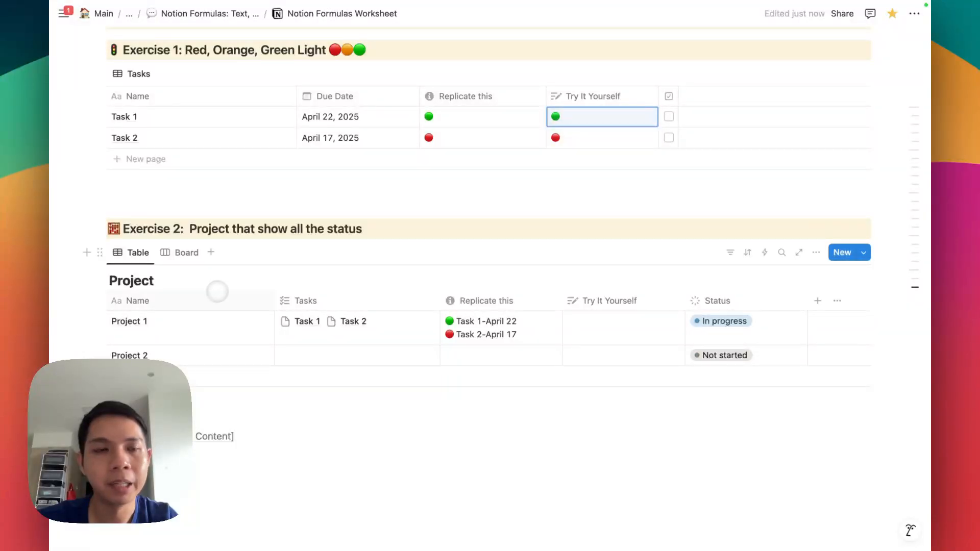
scroll(214, 291, "up", 1)
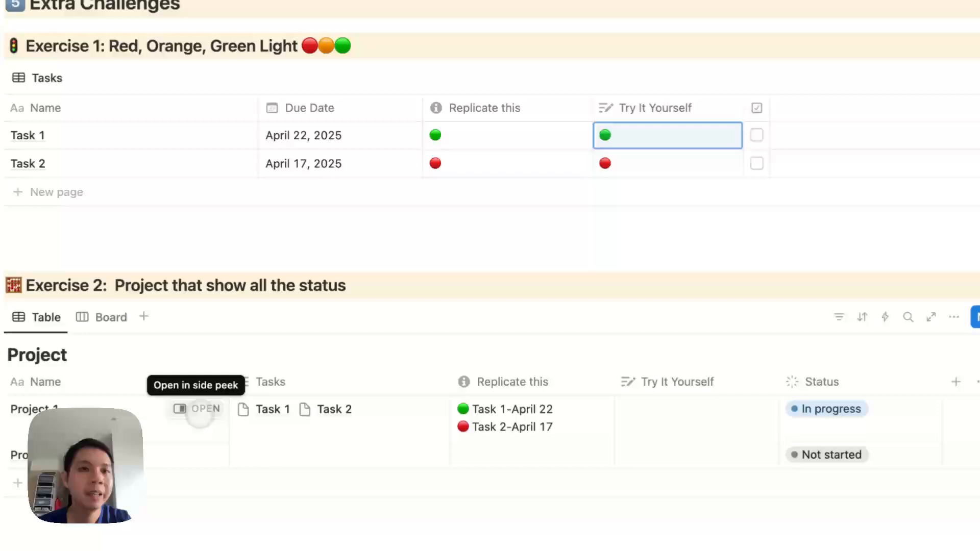
Preview Project 1's page, and show the Replicate this property on the cards of the Project board view.
left_click(251, 356)
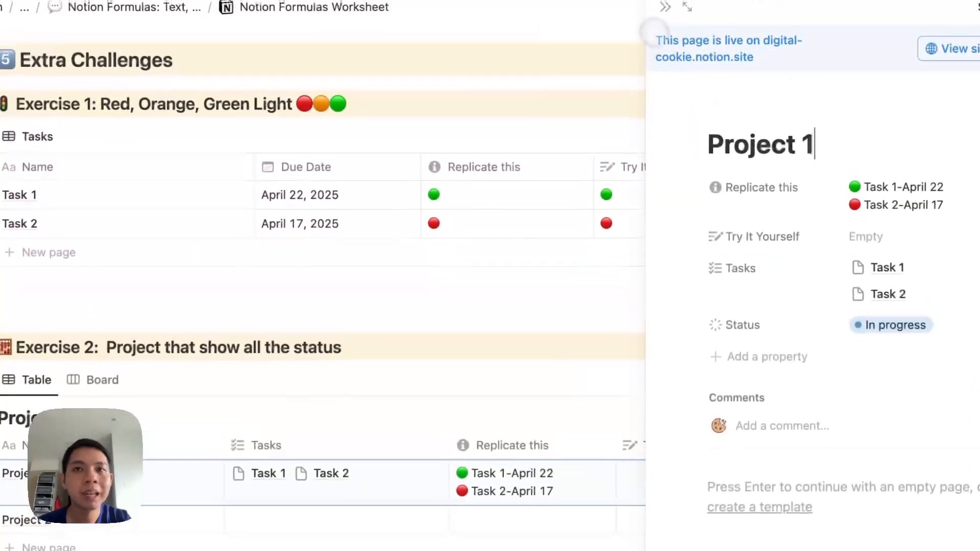
left_click(664, 14)
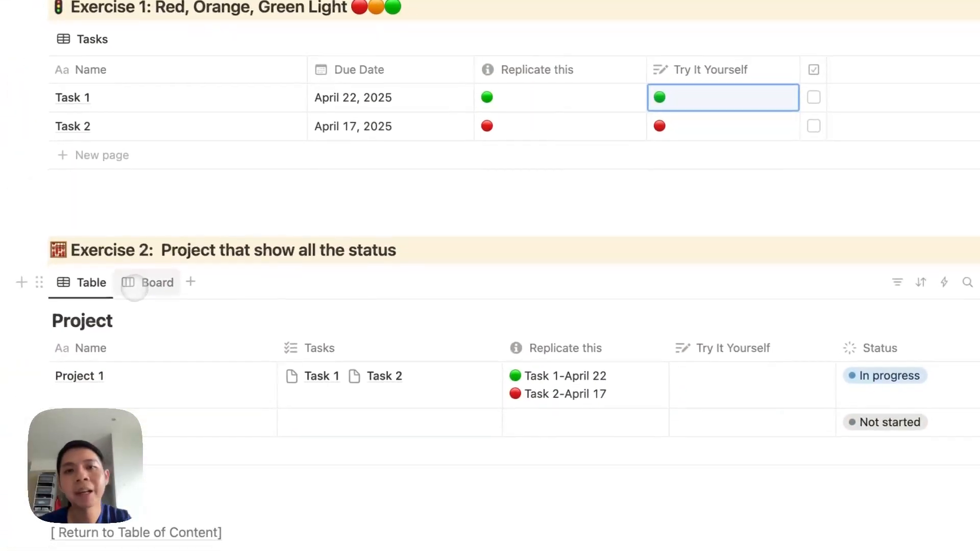
left_click(101, 388)
scroll(286, 327, "down", 2)
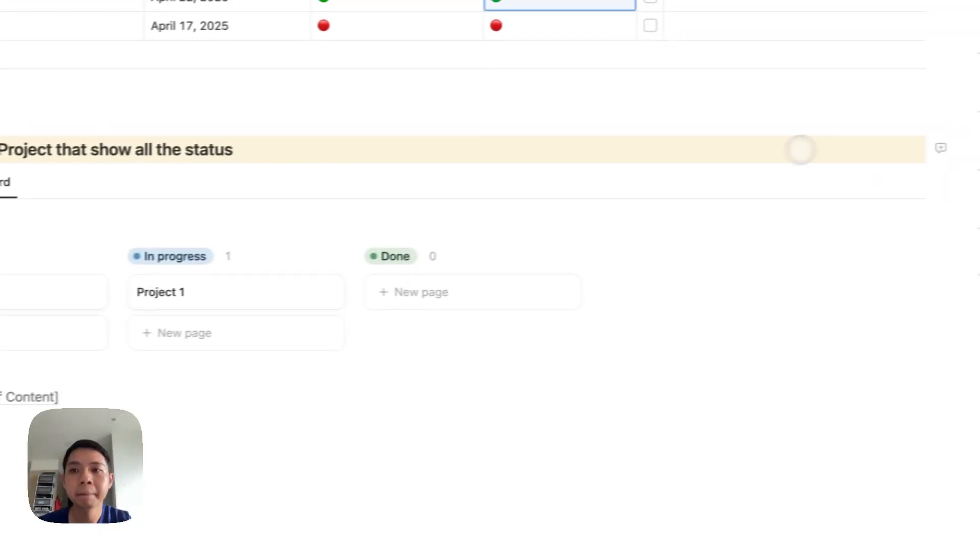
left_click(819, 179)
left_click(800, 314)
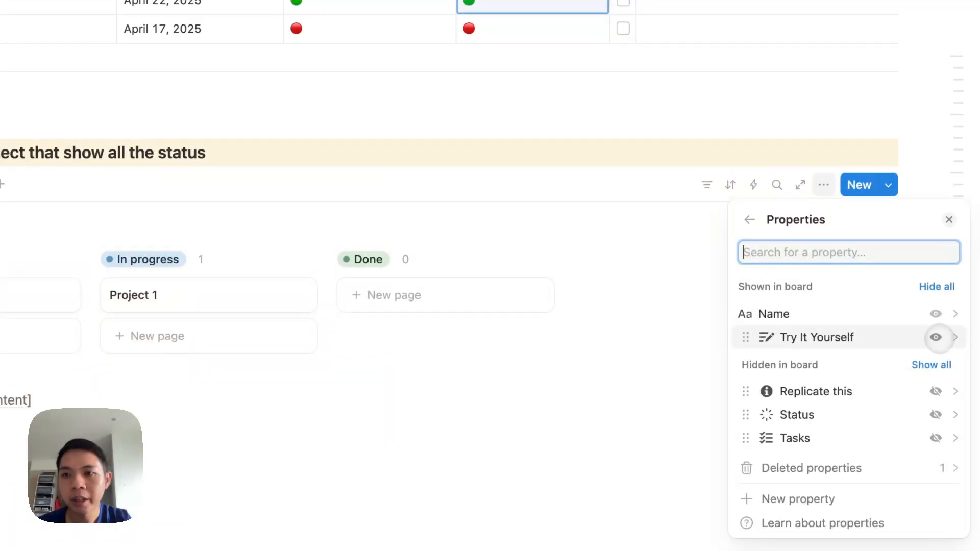
left_click(936, 391)
left_click(700, 357)
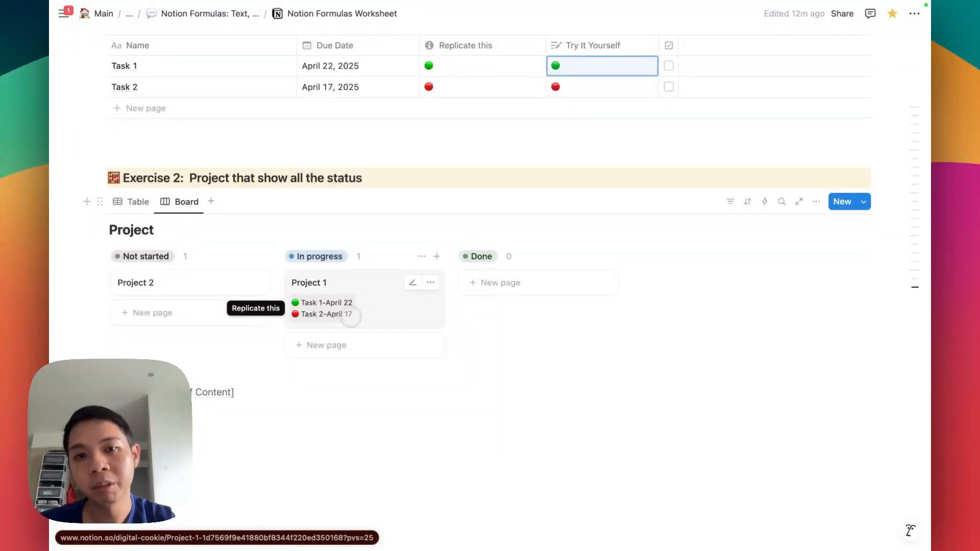
Tick and untick Task 1's checkbox to check its effect on the Project 1 board card.
scroll(393, 296, "up", 2)
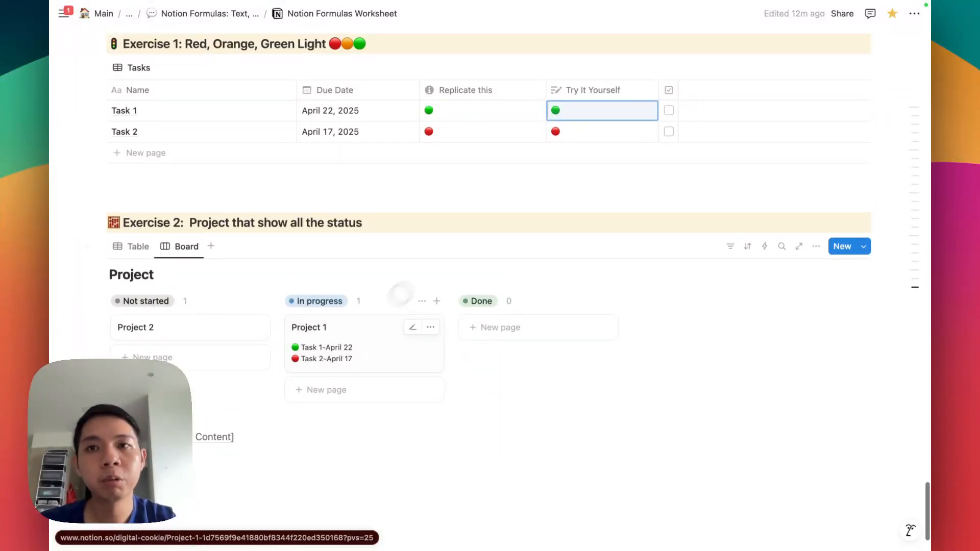
left_click(714, 93)
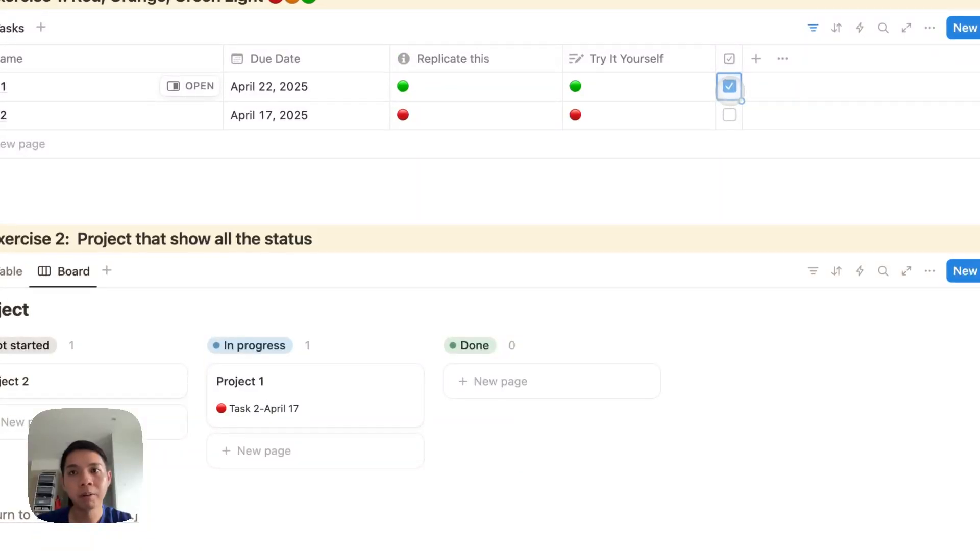
left_click(714, 93)
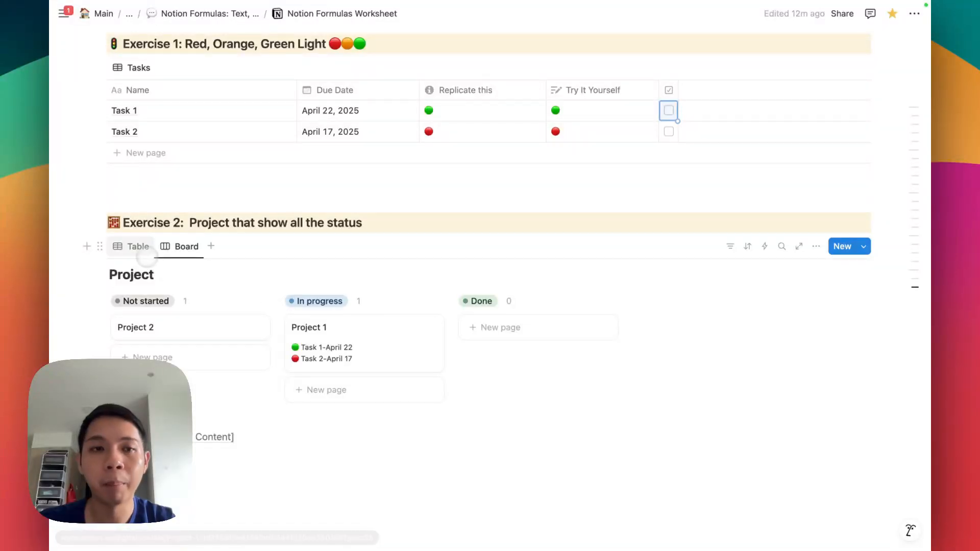
Back in the Project table, review Project 1's Replicate this formula and check how ticking and unticking Task 1 affects its output.
left_click(132, 246)
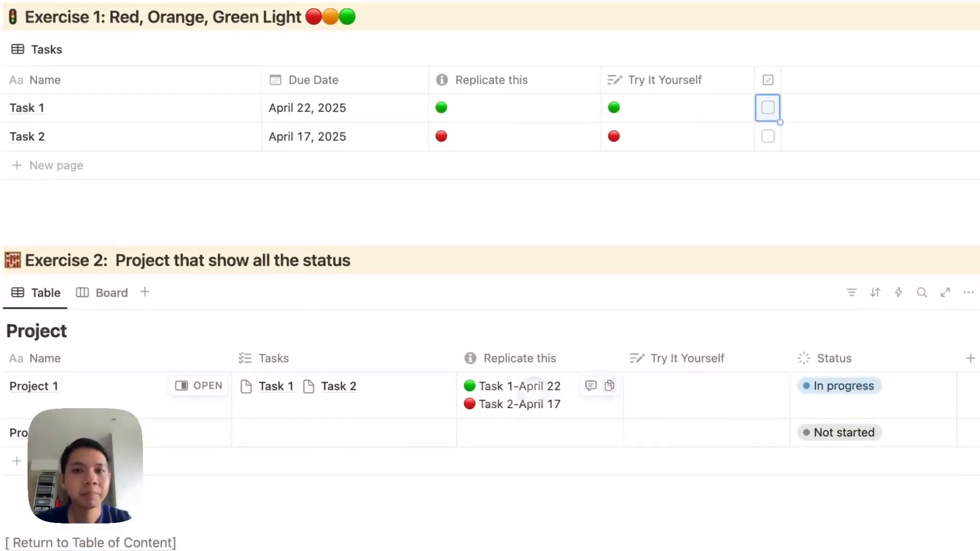
left_click(534, 387)
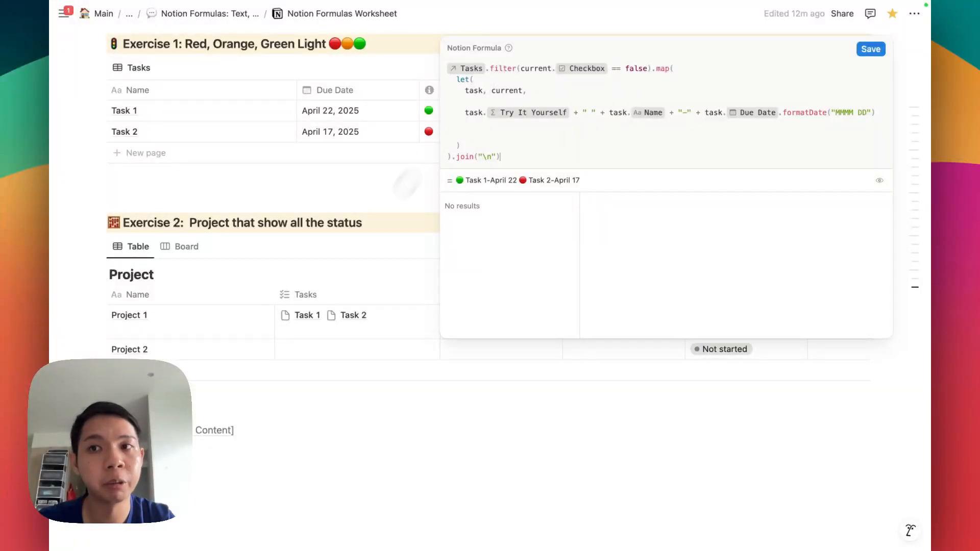
left_click(339, 280)
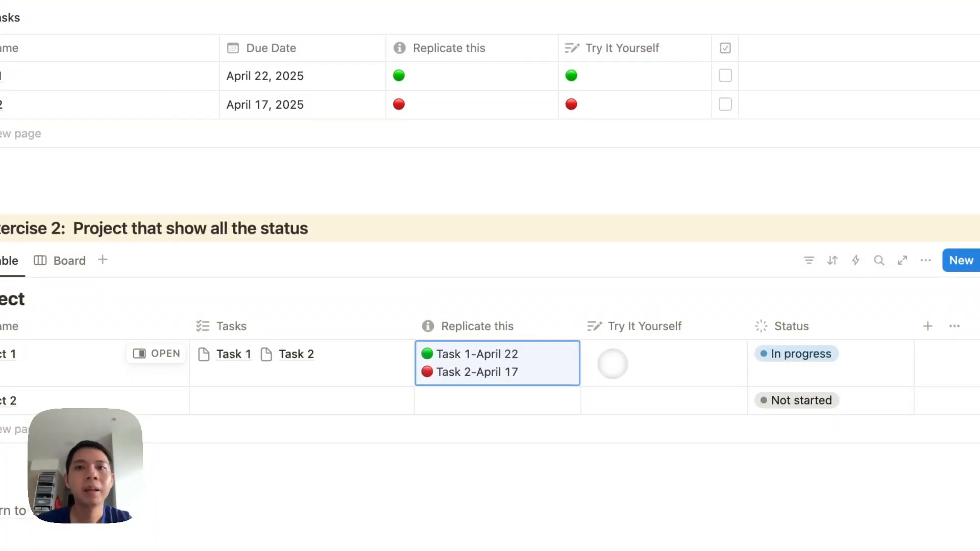
left_click(725, 75)
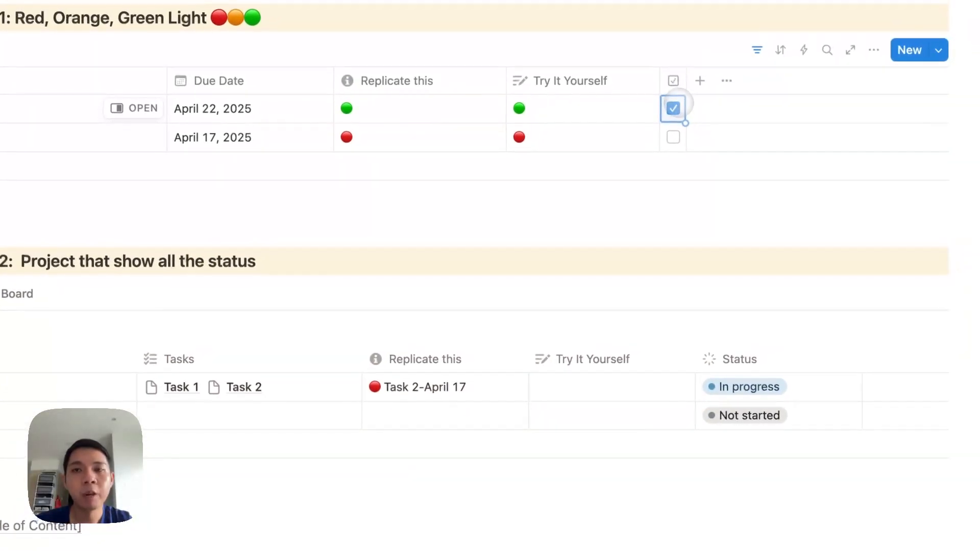
left_click(692, 98)
Open Project 1's empty Try It Yourself formula and start it with the Tasks property.
left_click(556, 399)
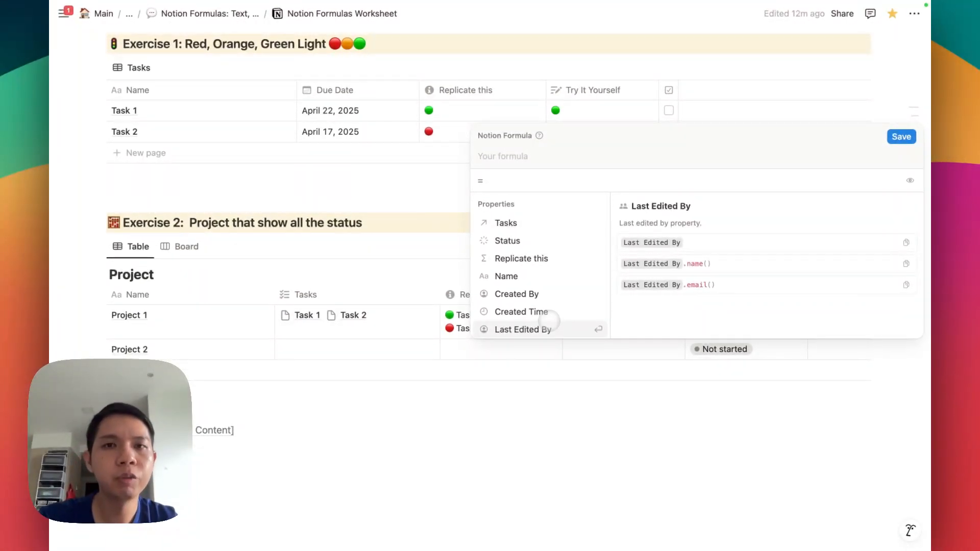
mouse_move(572, 7)
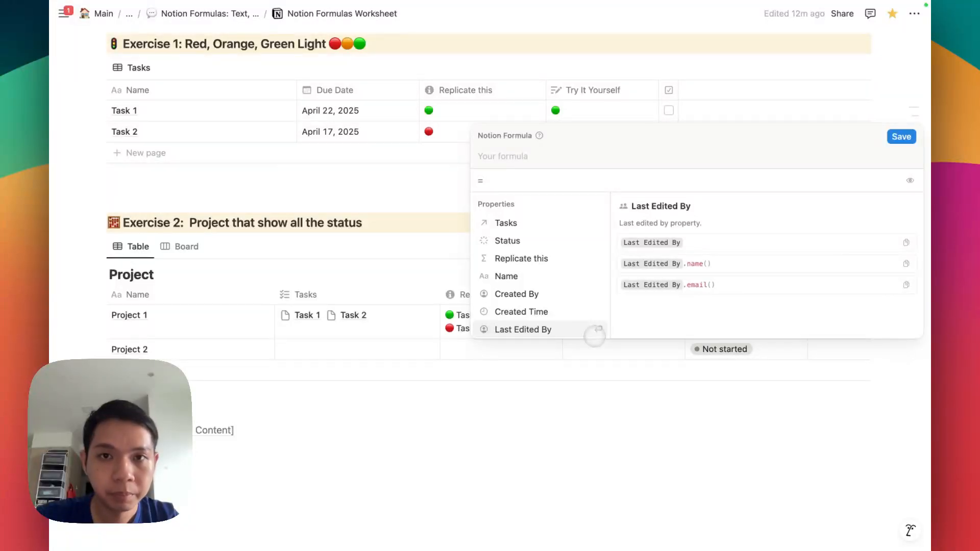
type("pro")
key("BackSpace")
key("BackSpace")
key("BackSpace")
type("t")
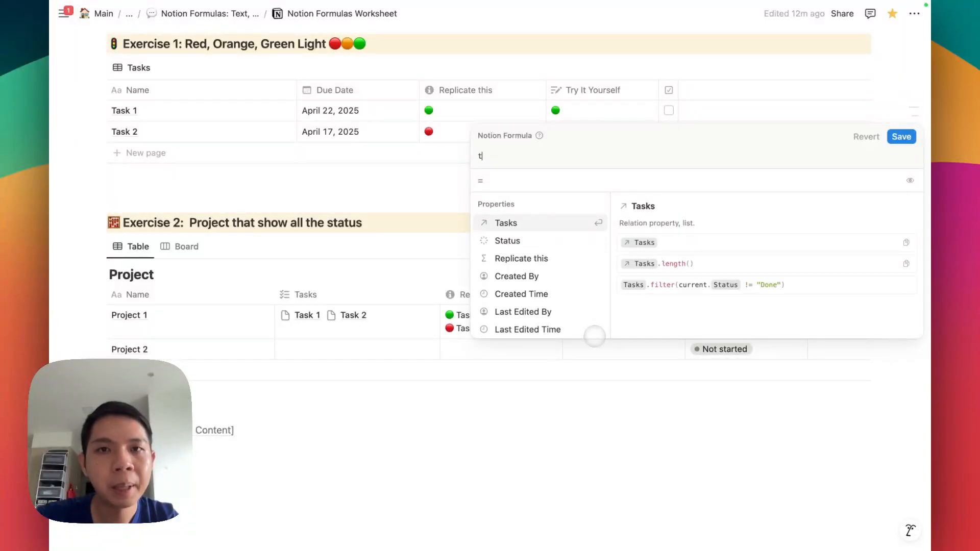
key("Return")
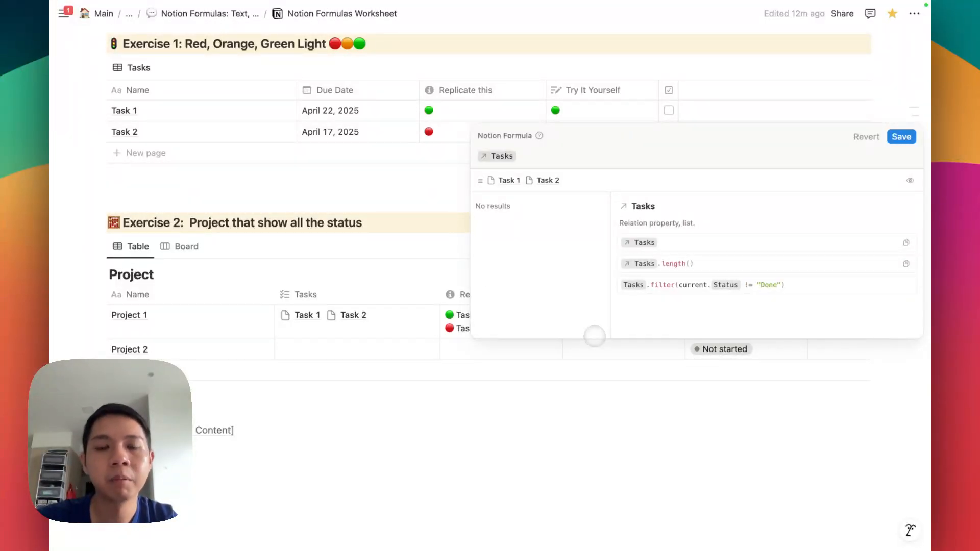
Append .filter( to Tasks and begin its condition with current.Checkbox.
type(".filter")
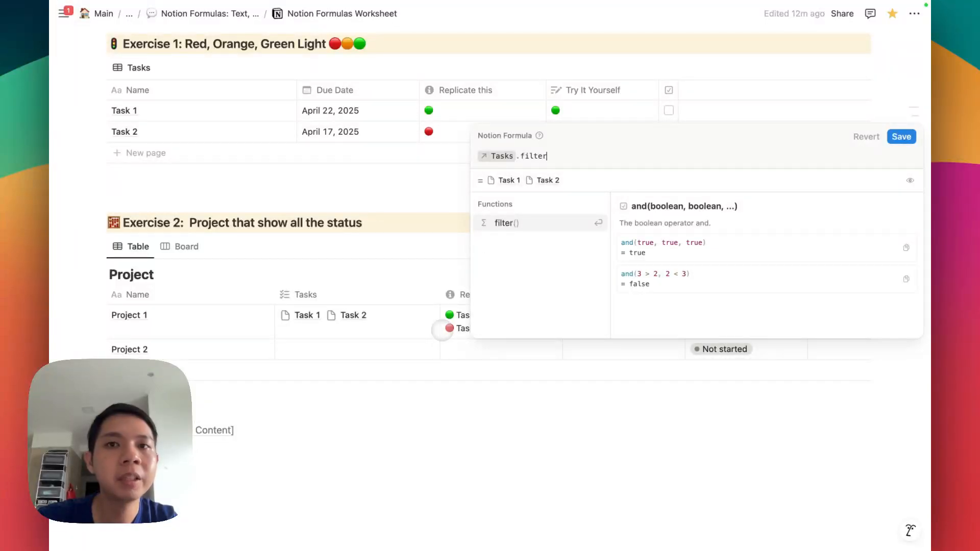
type("(")
key("BackSpace")
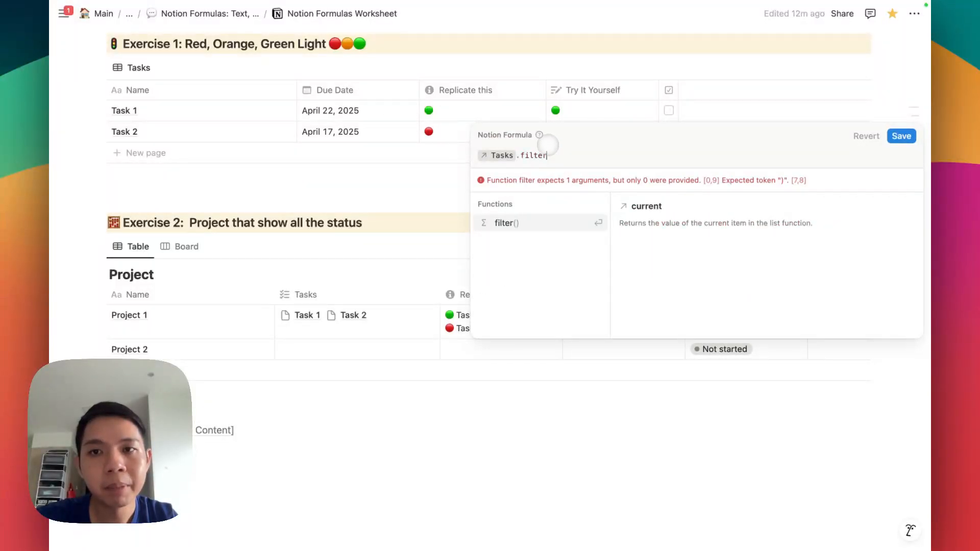
type("(")
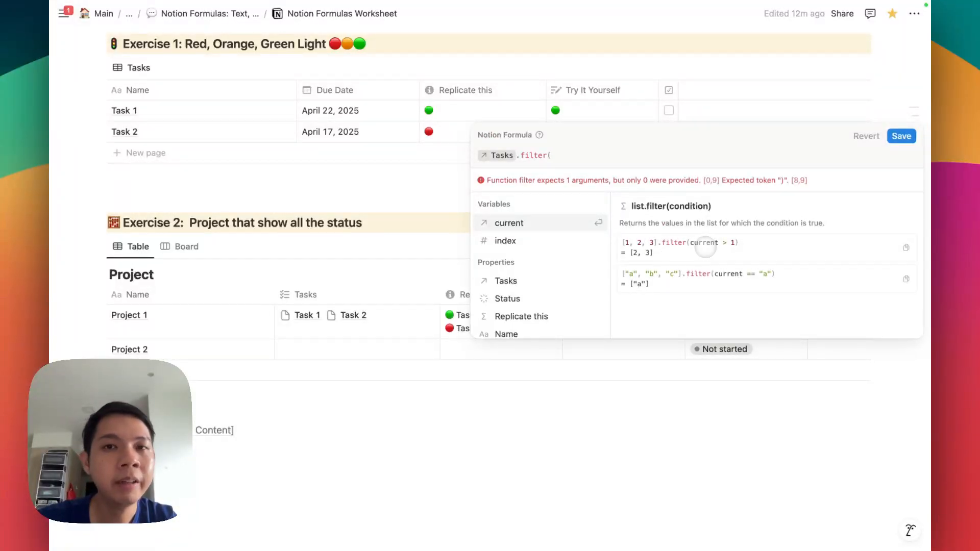
type("current.")
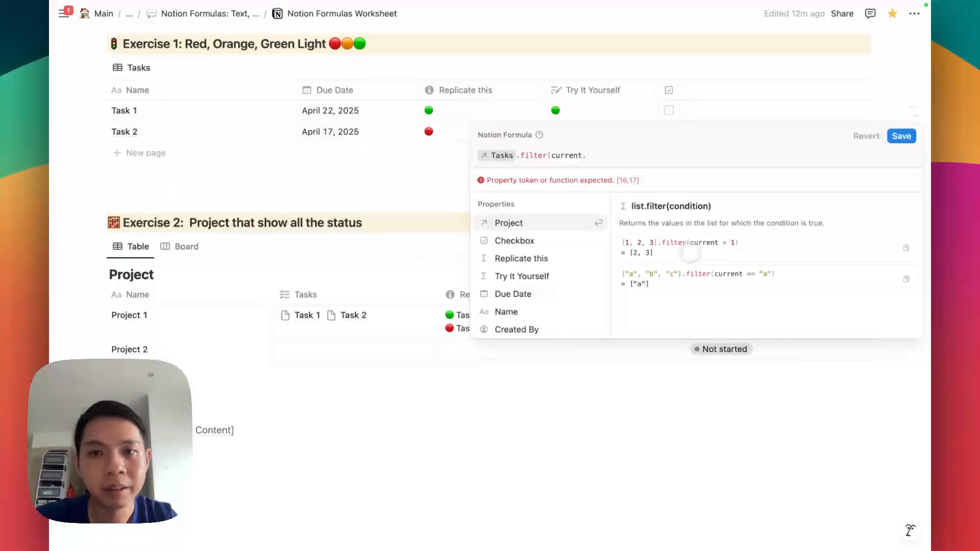
left_click(554, 295)
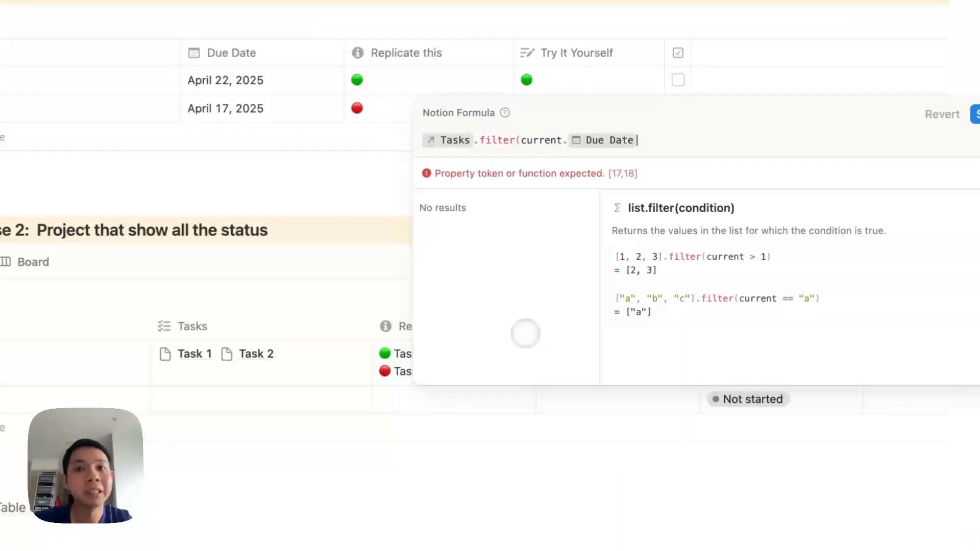
key("BackSpace")
key("BackSpace")
type("chec")
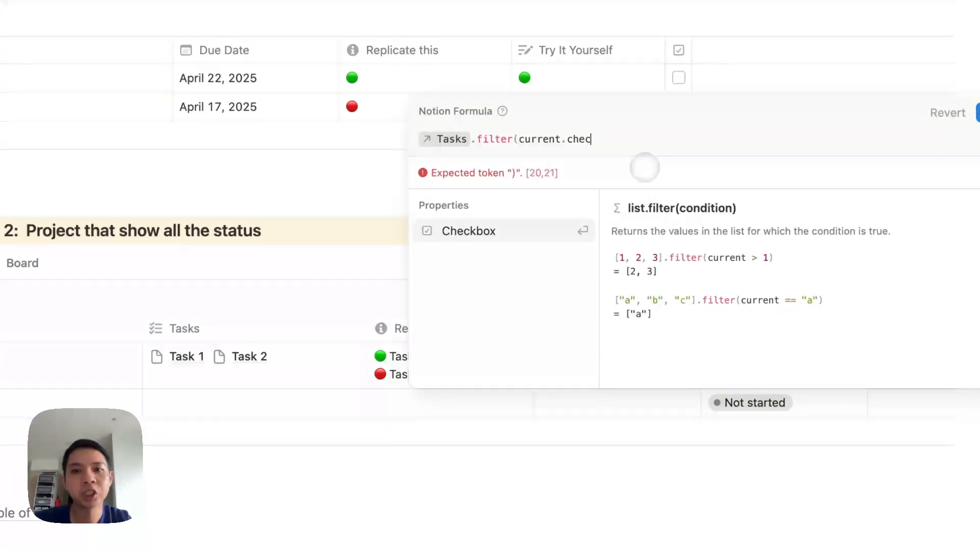
key("Return")
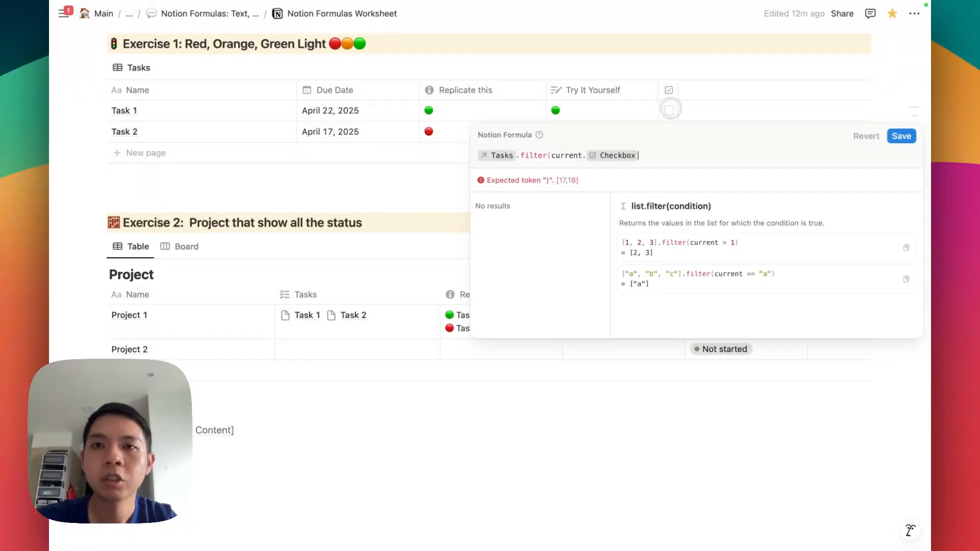
Complete the filter condition with == false and close its parenthesis.
type("=")
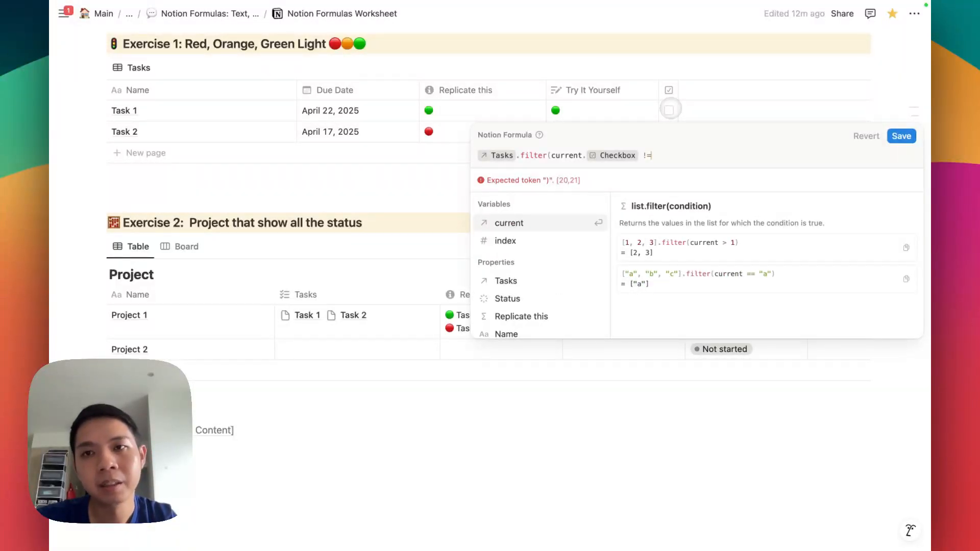
key("BackSpace")
key("BackSpace")
type("!=")
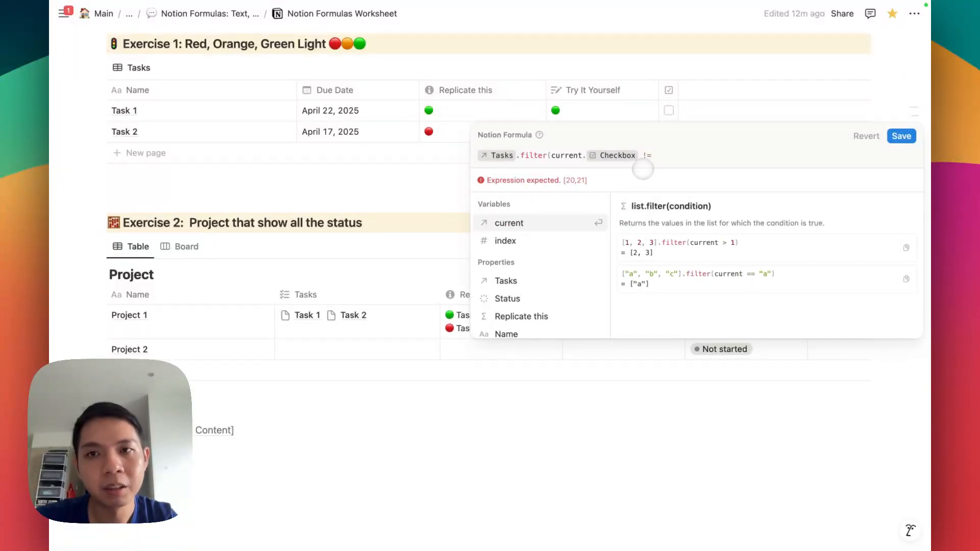
key("BackSpace")
key("BackSpace")
type("== false")
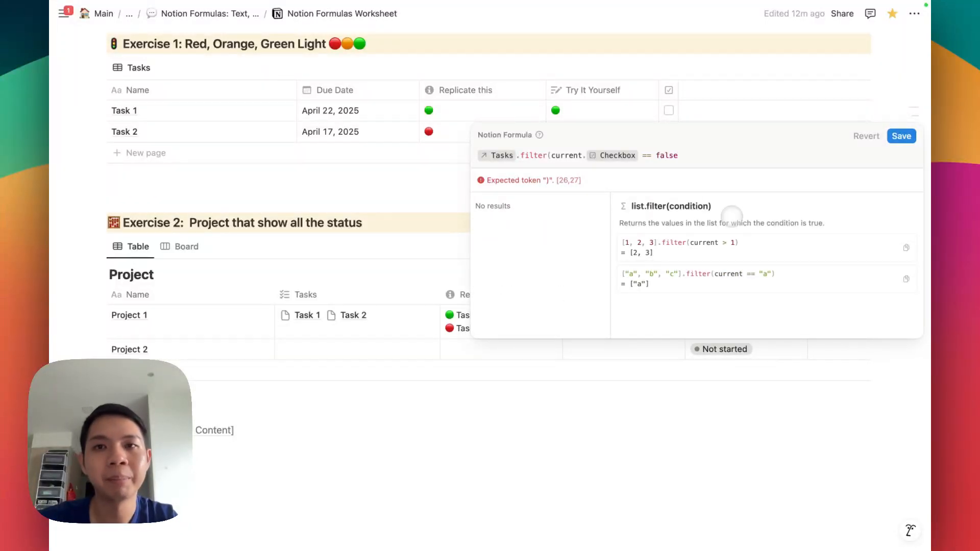
type(")")
Close the formula editor, and tick and untick Task 2's checkbox to test the filter.
left_click(432, 250)
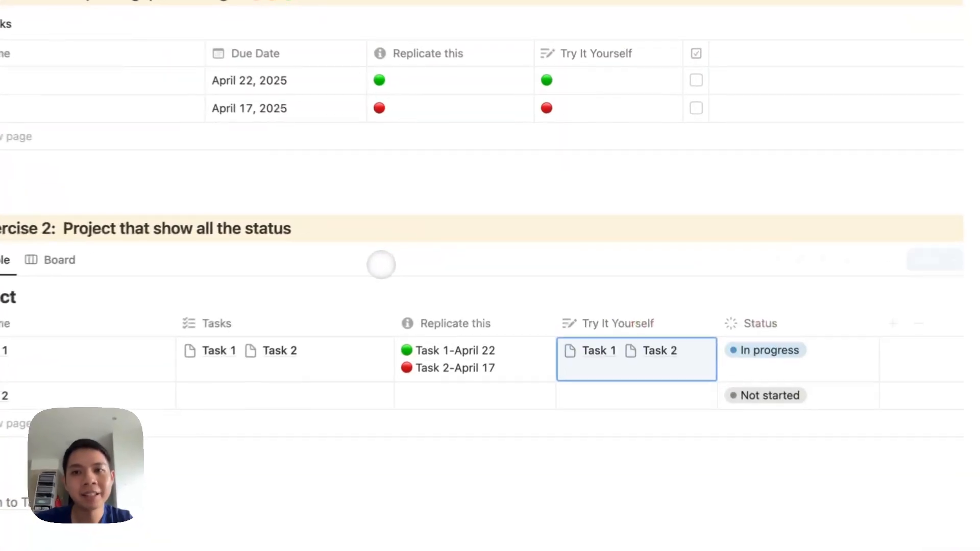
left_click(700, 105)
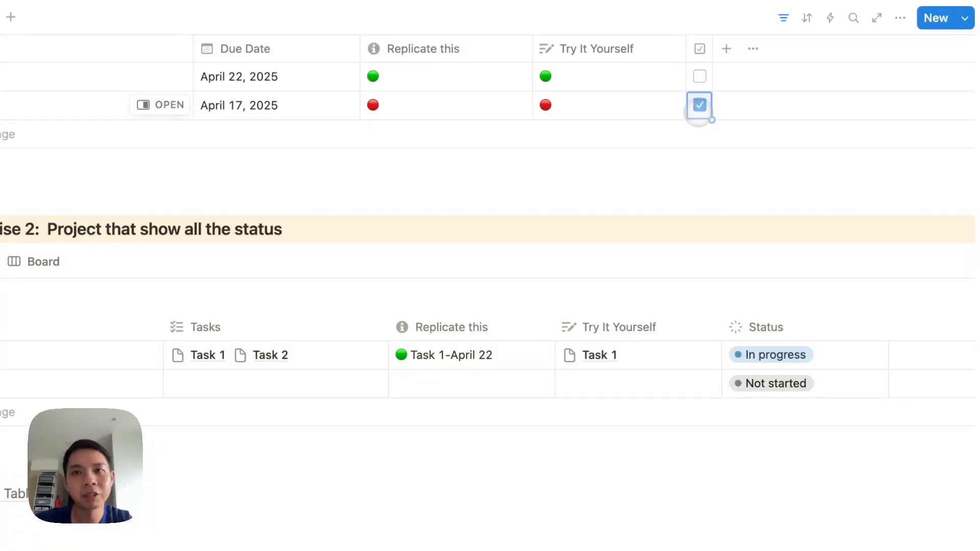
left_click(700, 105)
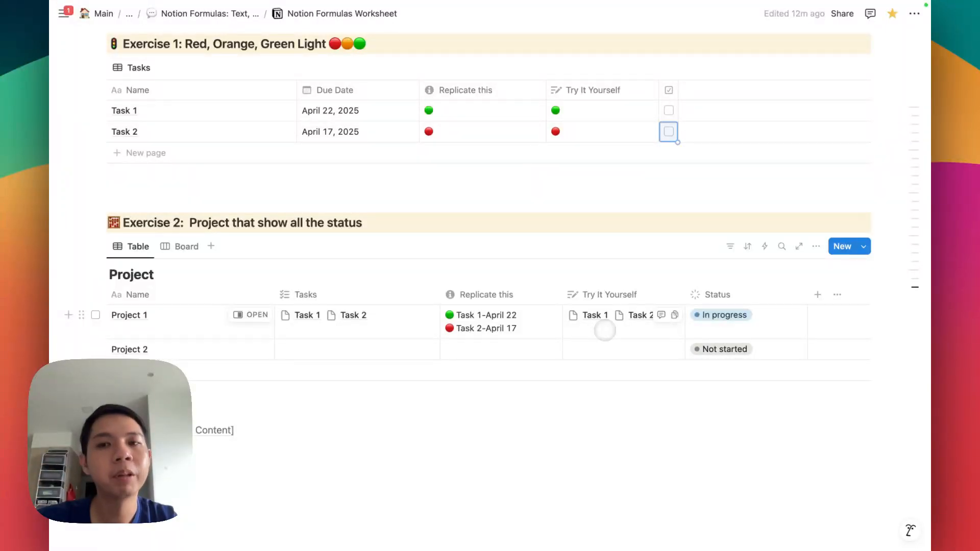
Reopen Project 1's Try It Yourself formula and append .map(let()) after the filter.
left_click(605, 330)
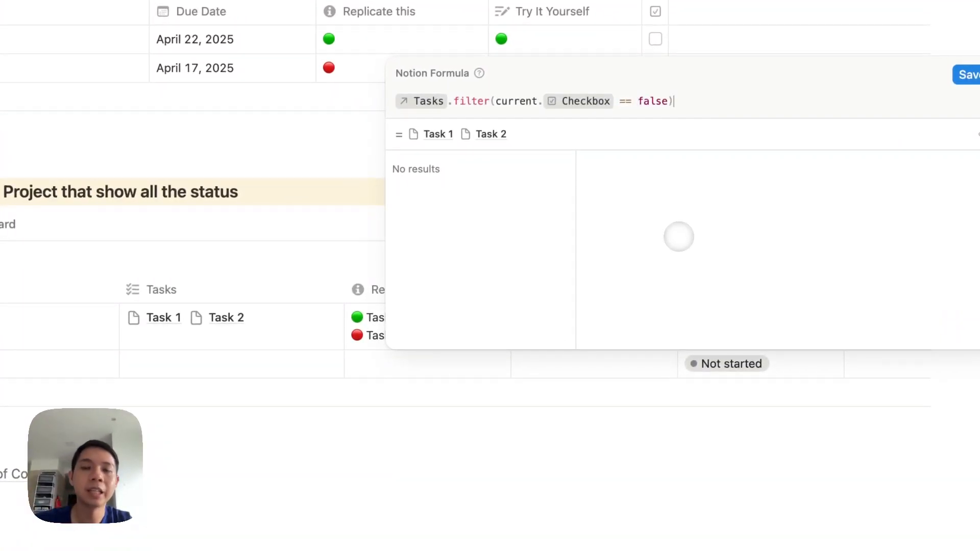
type(".map(l")
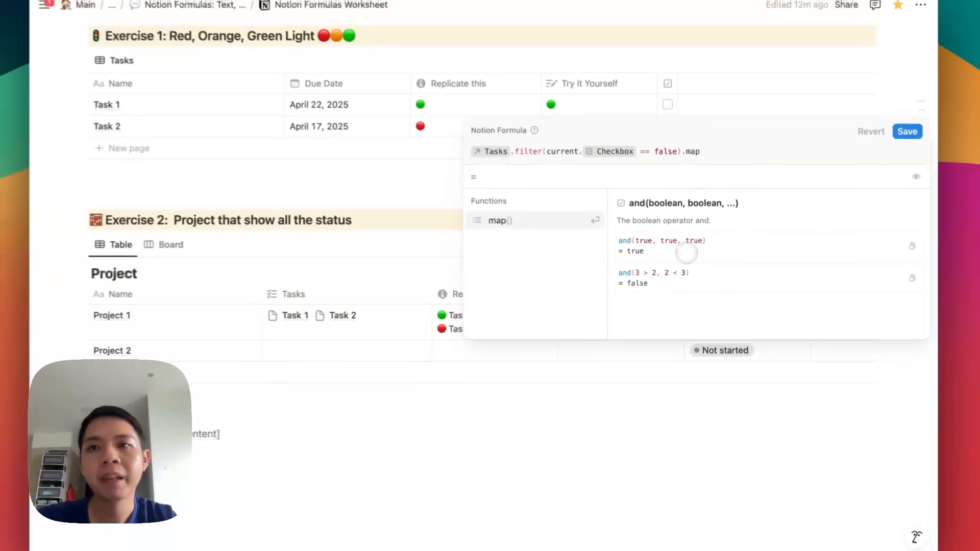
type("et(")
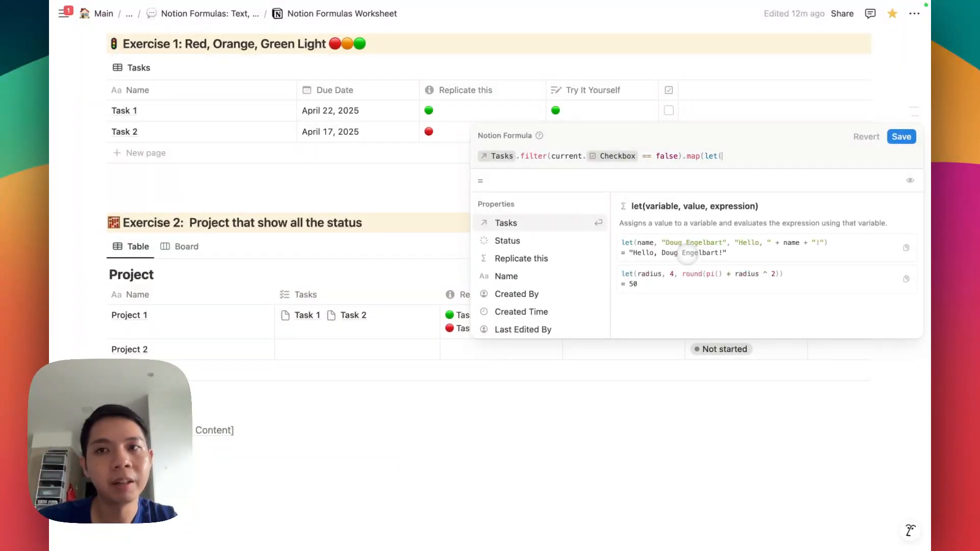
type(")")
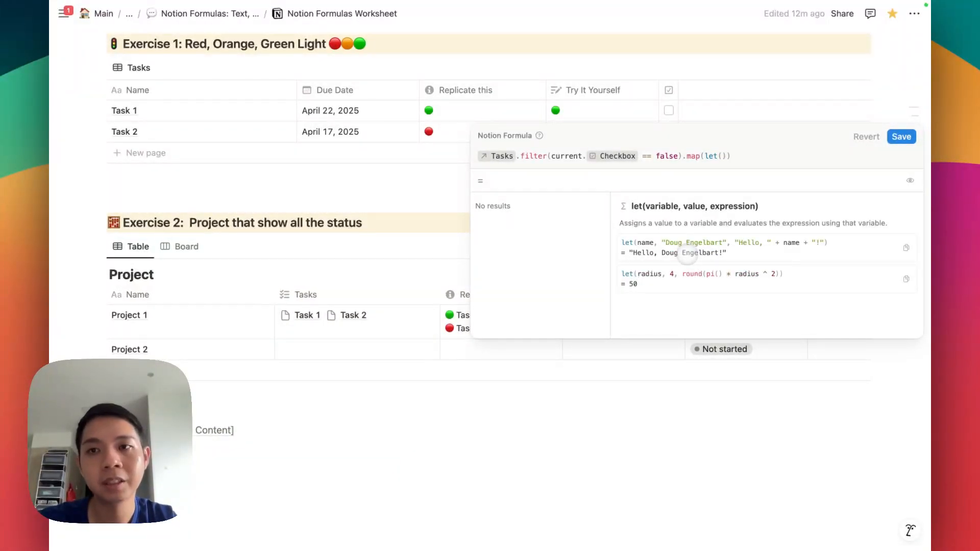
Put let() on its own line within map and place the cursor between let's parentheses.
key("Left")
key("Left")
key("Left")
key("Left")
key("Left")
key("Left")
key("shift+Return")
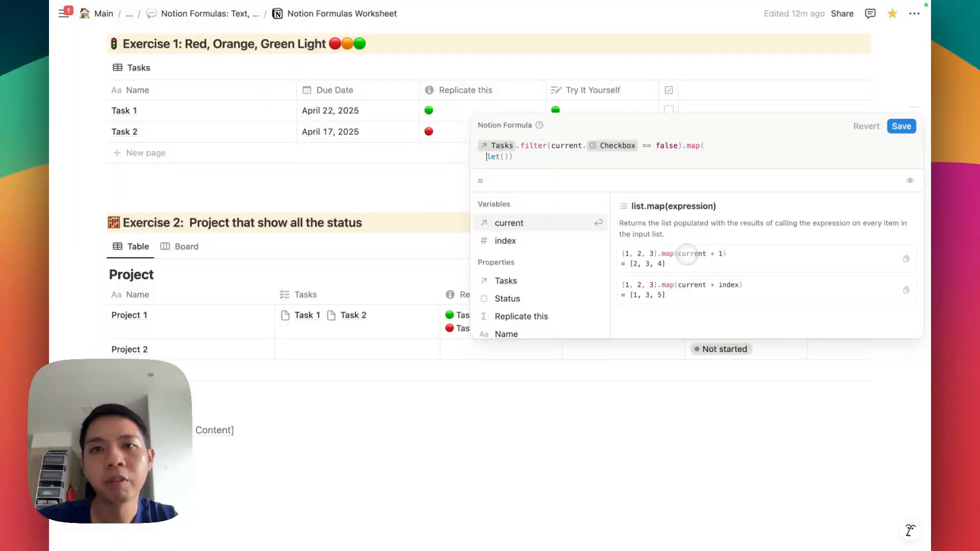
key("Right")
key("Right")
key("Right")
key("Right")
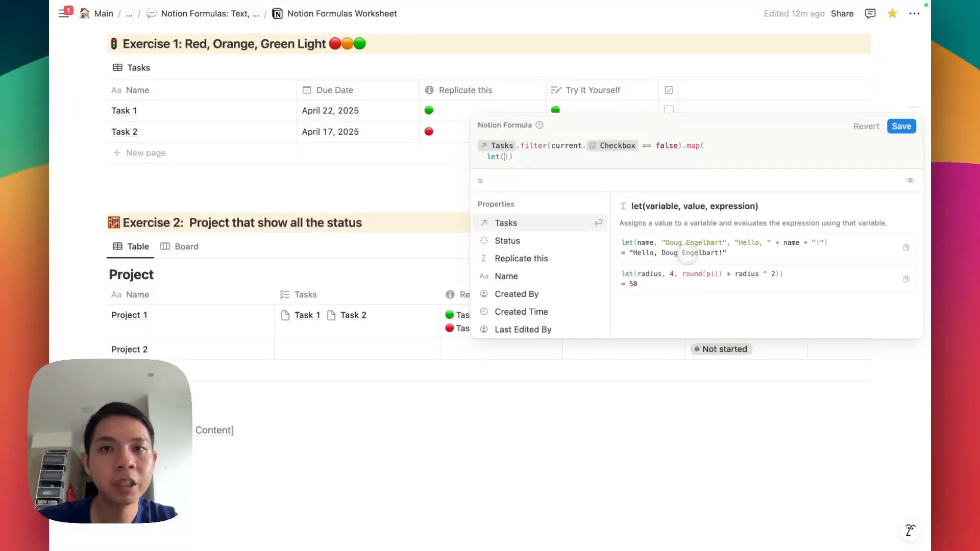
Spread the let() block over several lines, putting its closing parenthesis and map's on separate lines, and save the formula.
key("shift+Return")
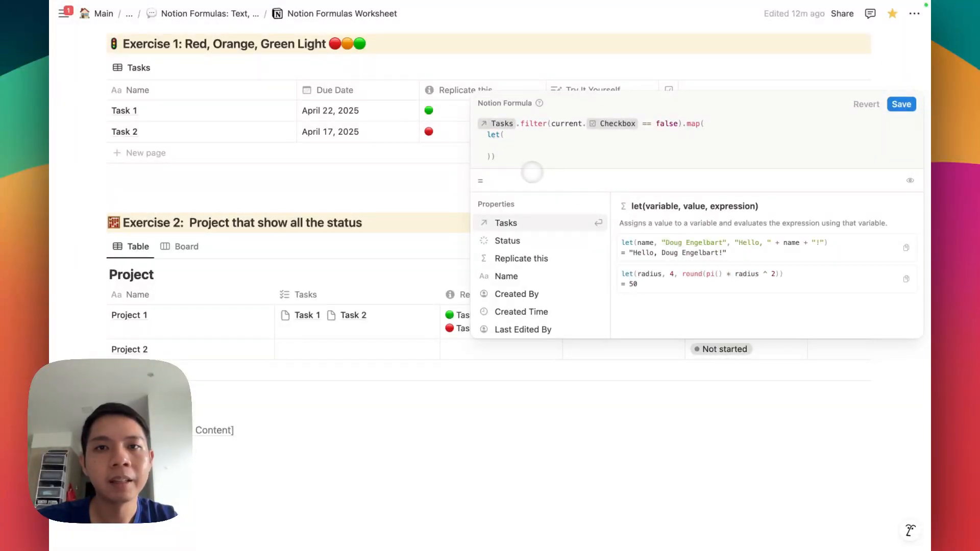
key("Down")
key("shift+Return")
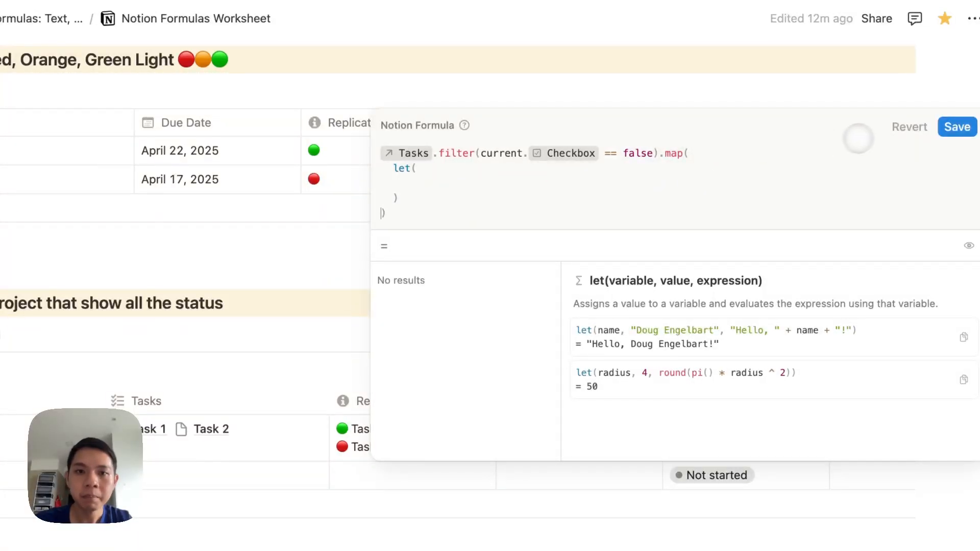
left_click(957, 127)
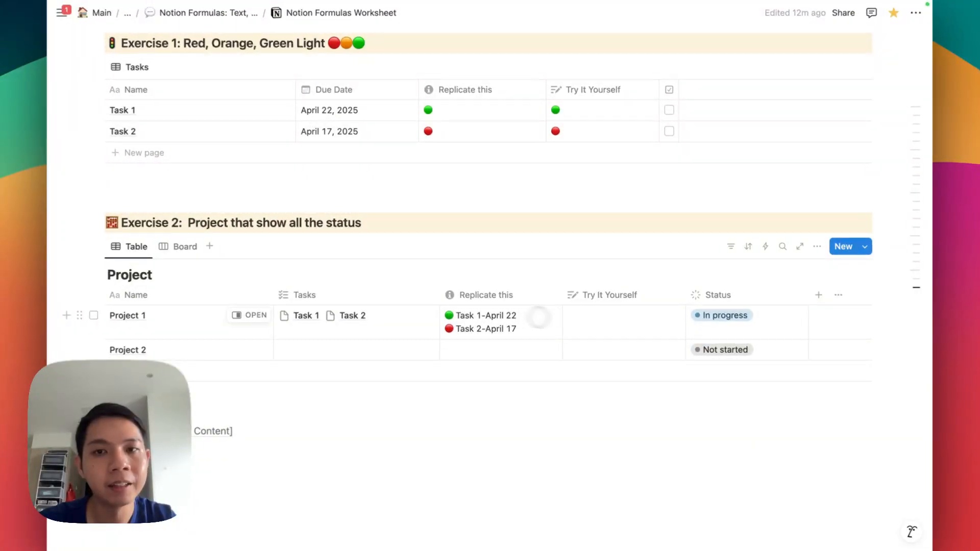
Reopen Project 1's Try It Yourself formula and define the variable inside let as task, current, on the empty line.
left_click(597, 318)
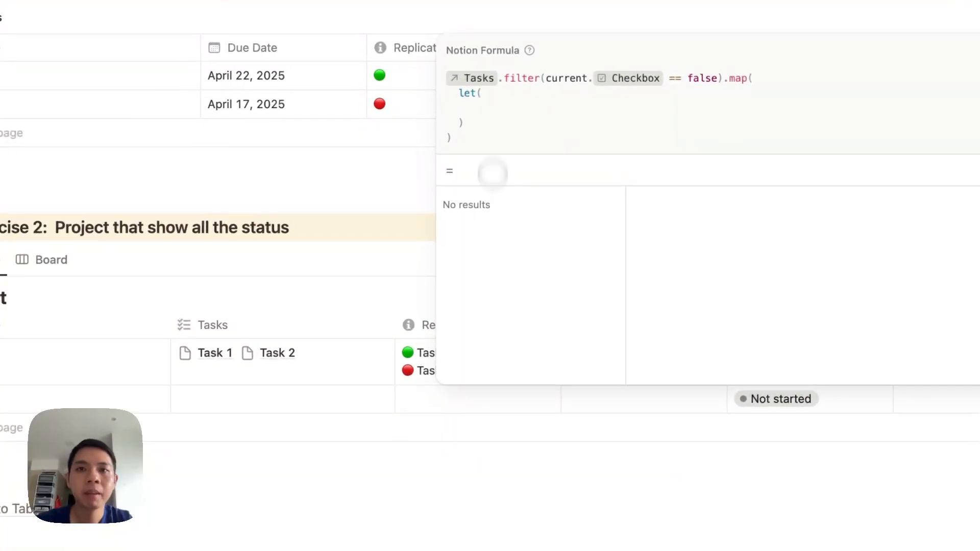
left_click(502, 103)
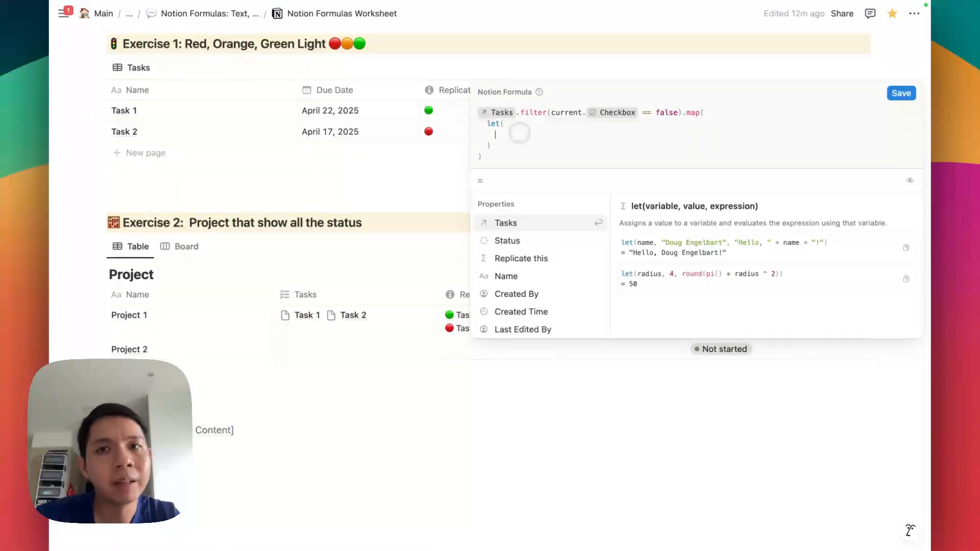
type("task,")
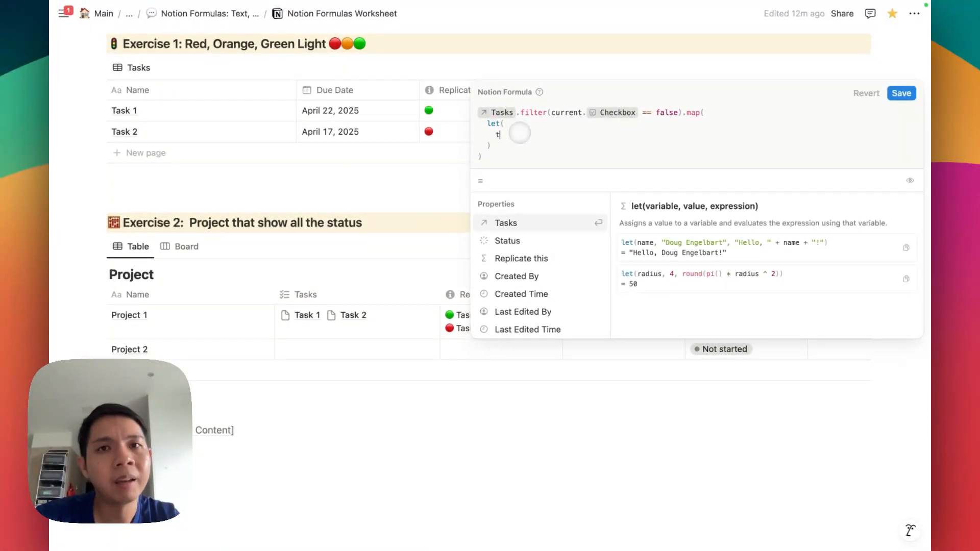
key("BackSpace")
type(", ")
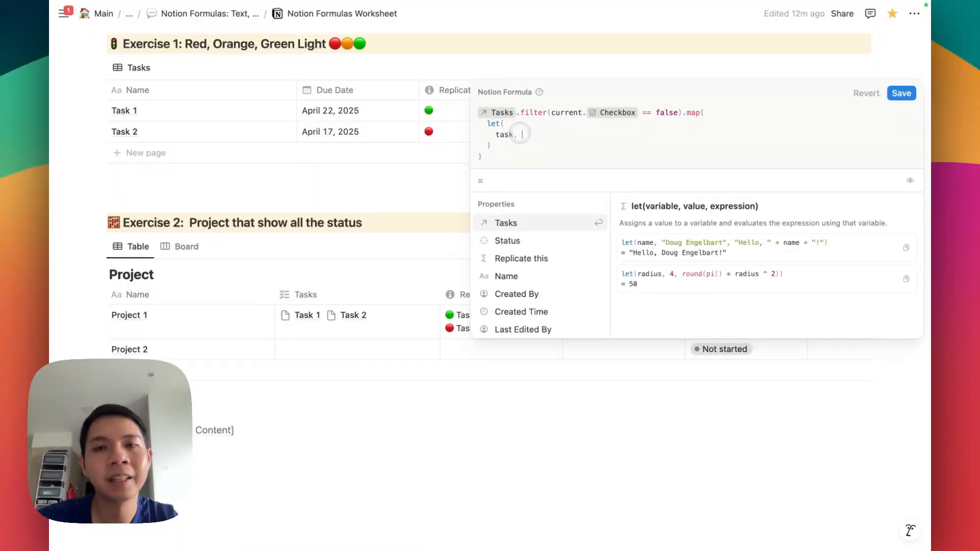
type("current,")
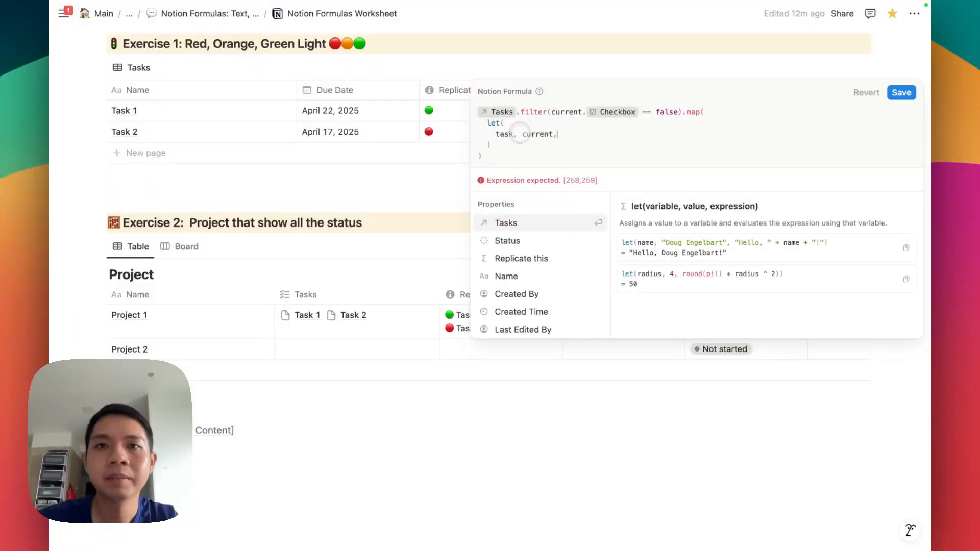
Add the tasks' Try It Yourself property as let's expression (task.Try It Yourself), below a blank line, and save.
key("Return")
key("Return")
type("task")
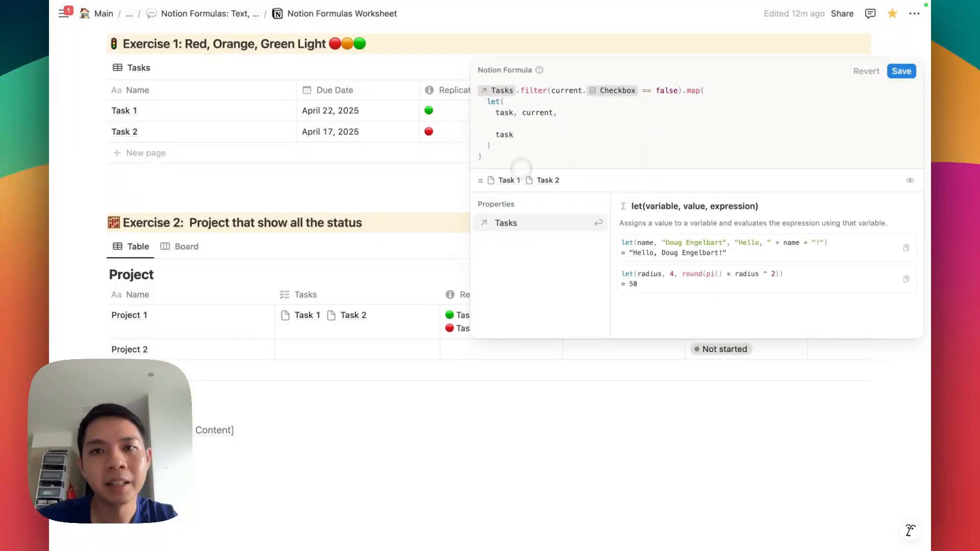
type(".")
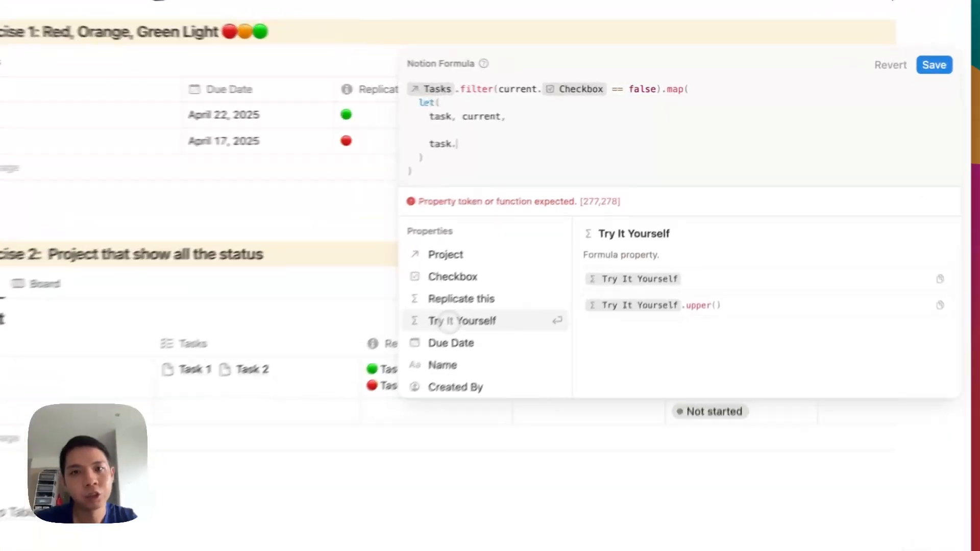
left_click(449, 320)
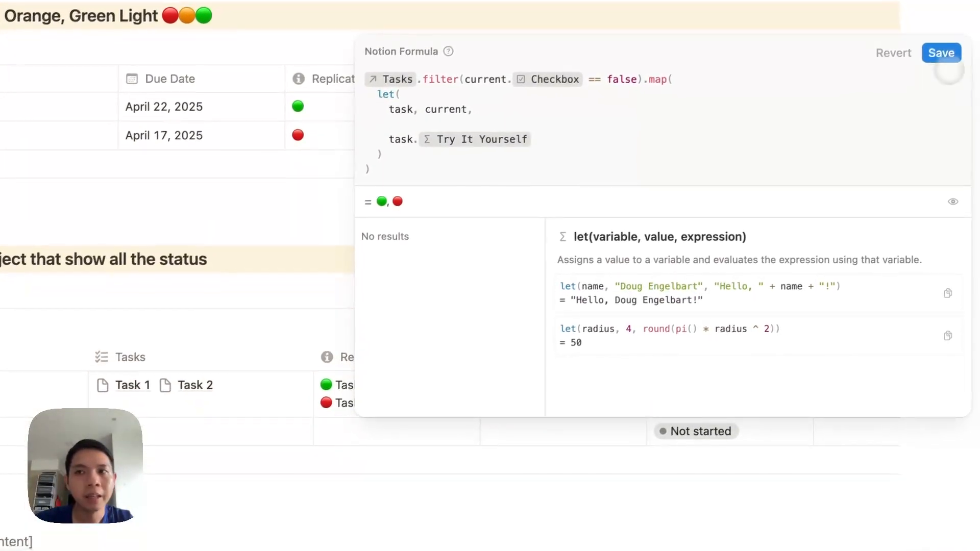
left_click(942, 55)
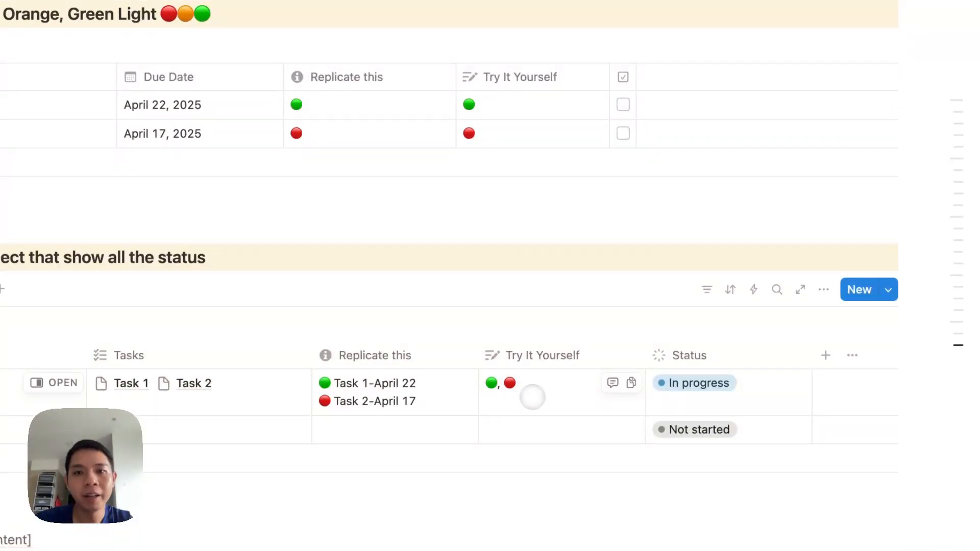
Reopen the formula and extend the let expression with + " " + task.Name after the Try It Yourself property.
left_click(532, 397)
left_click(561, 145)
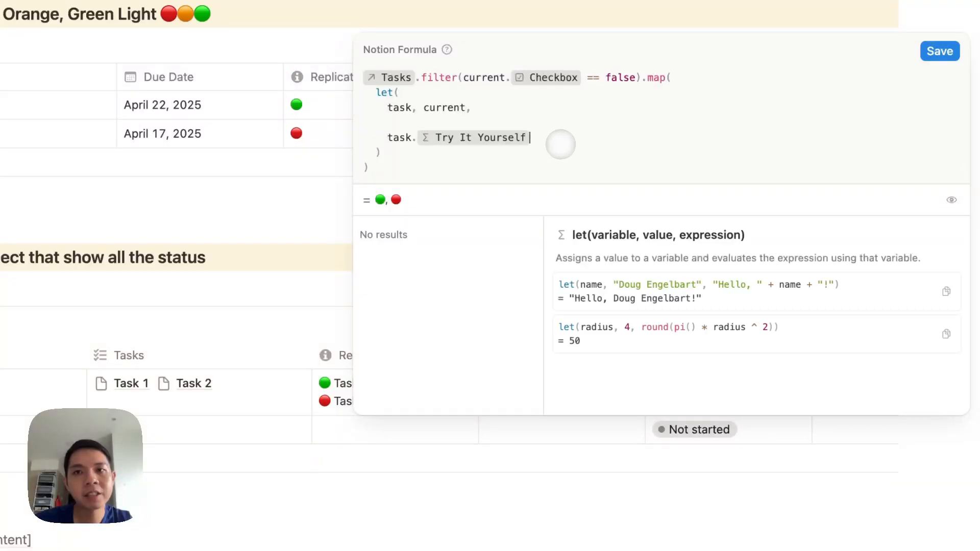
type("+ task.n")
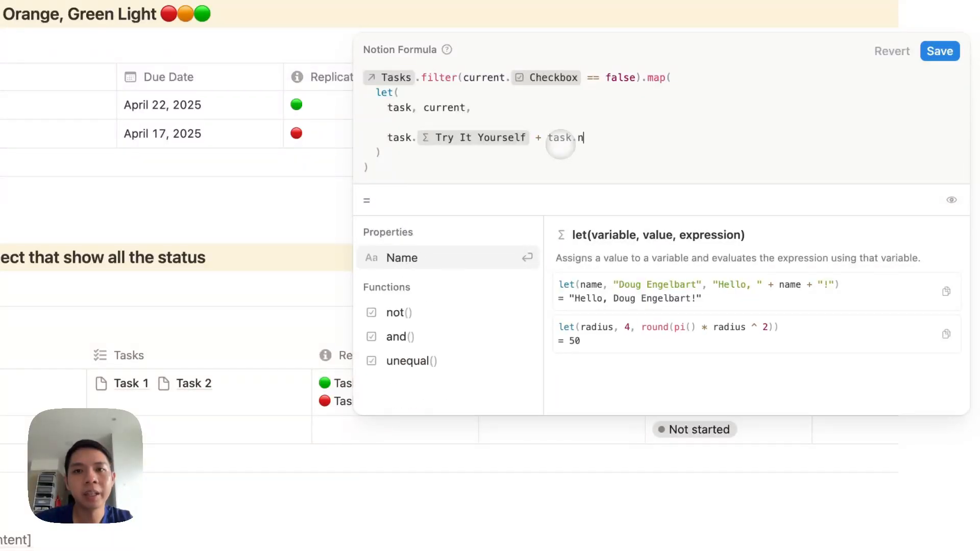
key("Return")
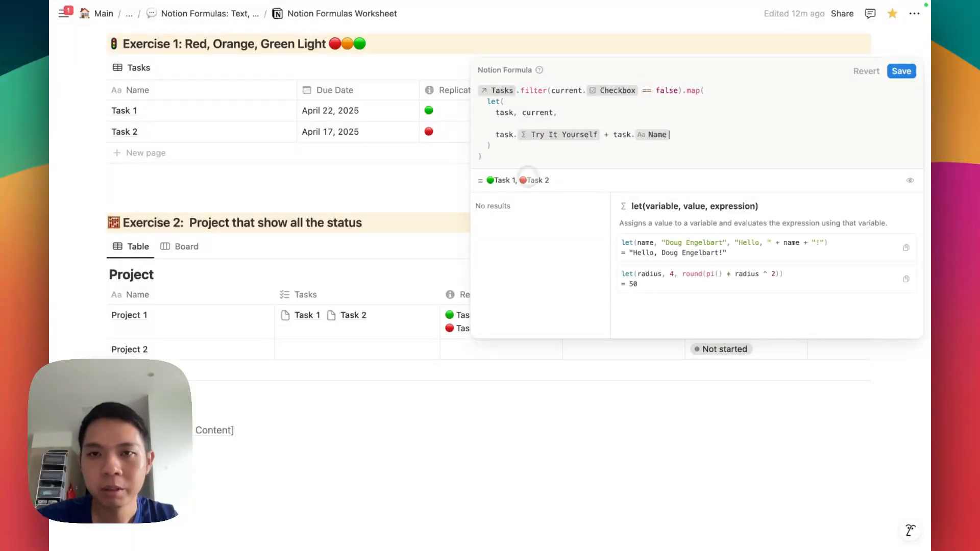
left_click(612, 134)
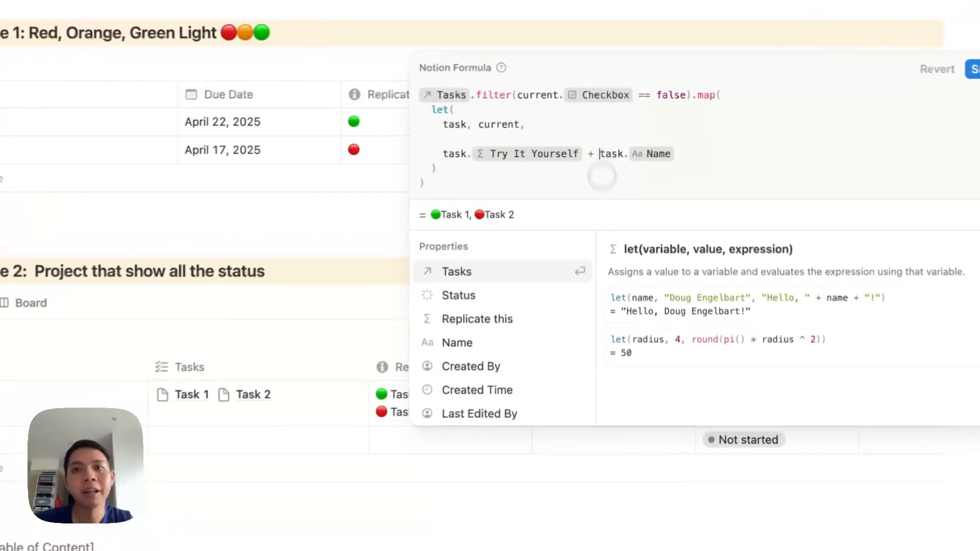
type("\" \" +")
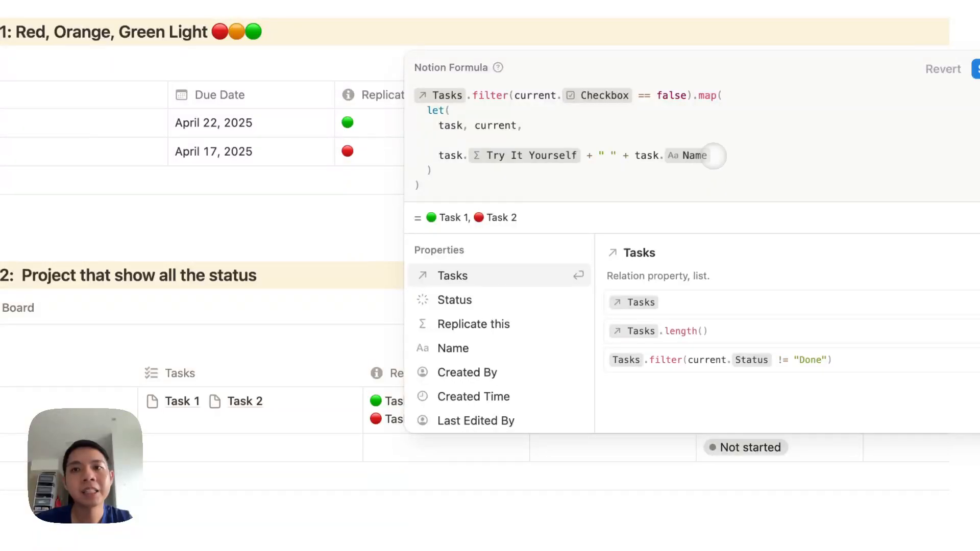
Append + task.Due Date after the Name property and close the formula editor.
left_click(714, 155)
type("+ task.")
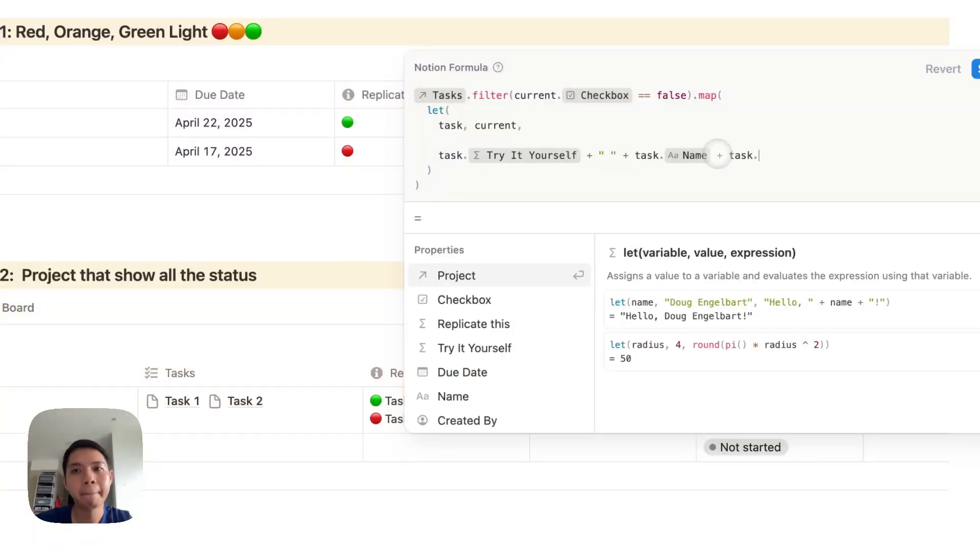
type("da")
key("Return")
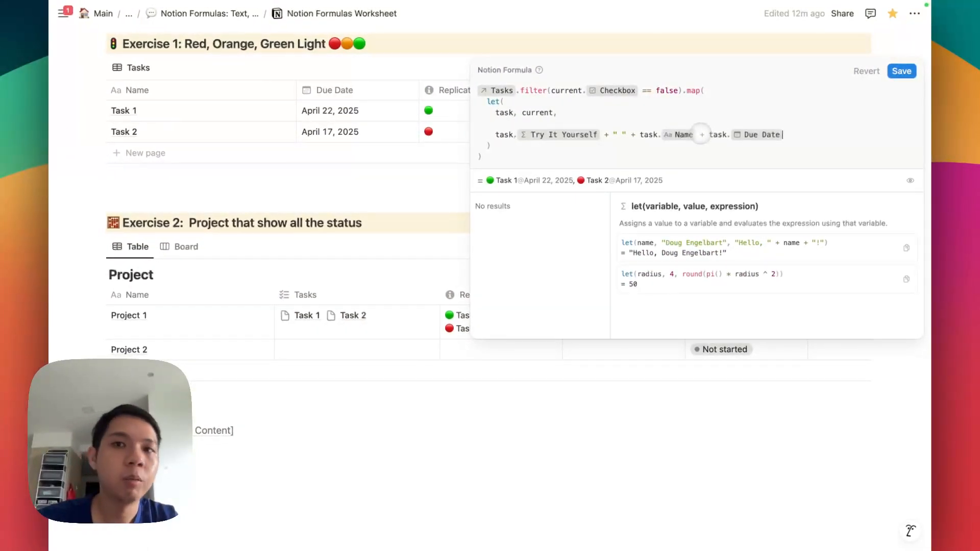
left_click(435, 262)
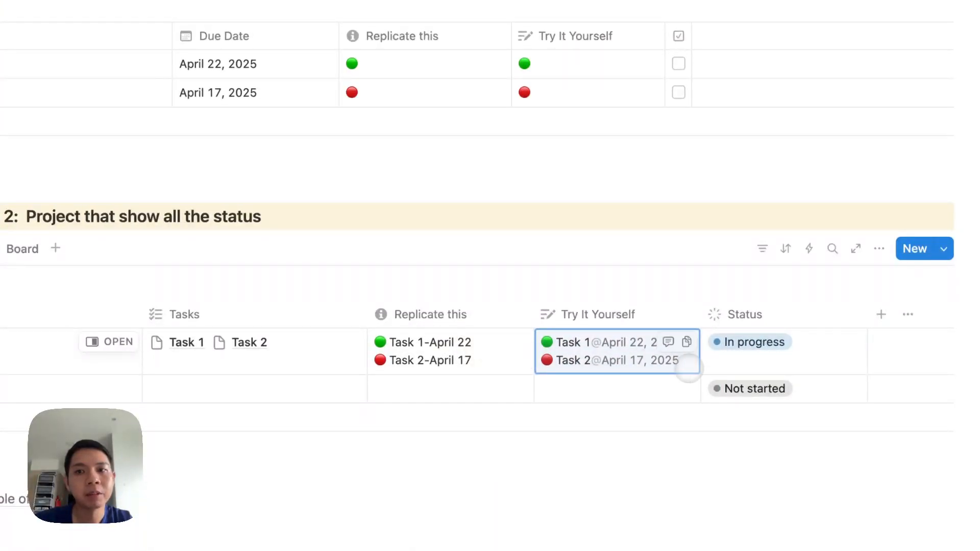
Format the due date in Project 1's formula with .formatDate(" MMM-DD"), including the leading space, and save.
left_click(688, 368)
left_click(796, 170)
type(".")
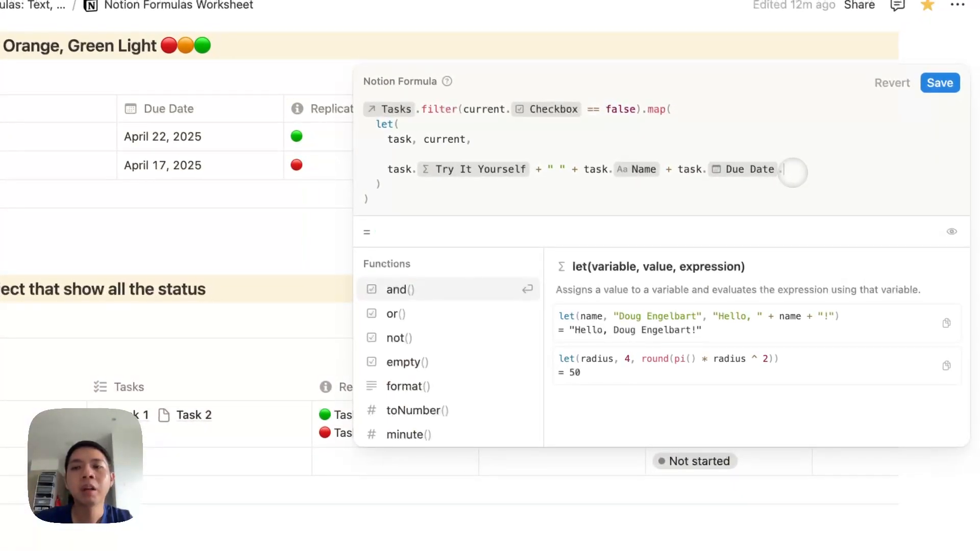
type("f")
type("orm")
type("atDate(\"")
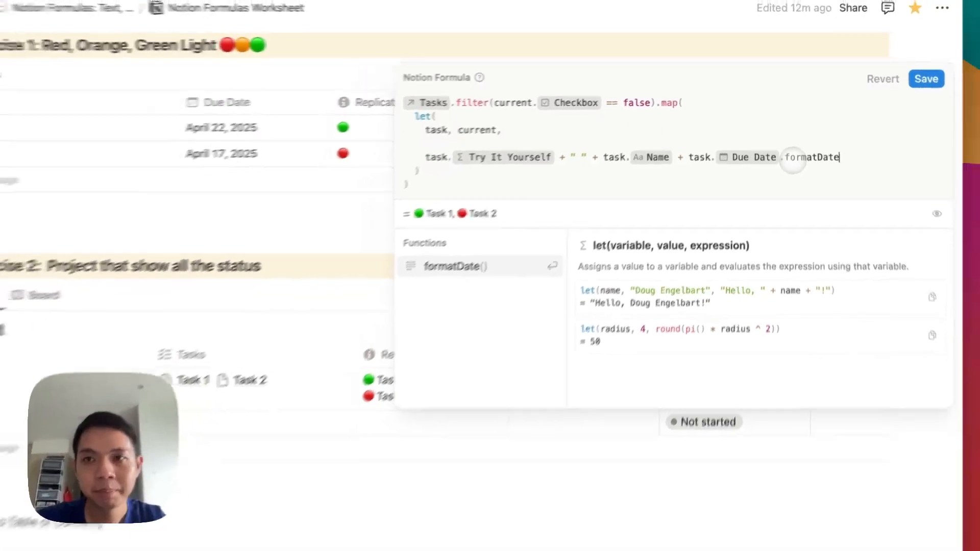
type("MMM-")
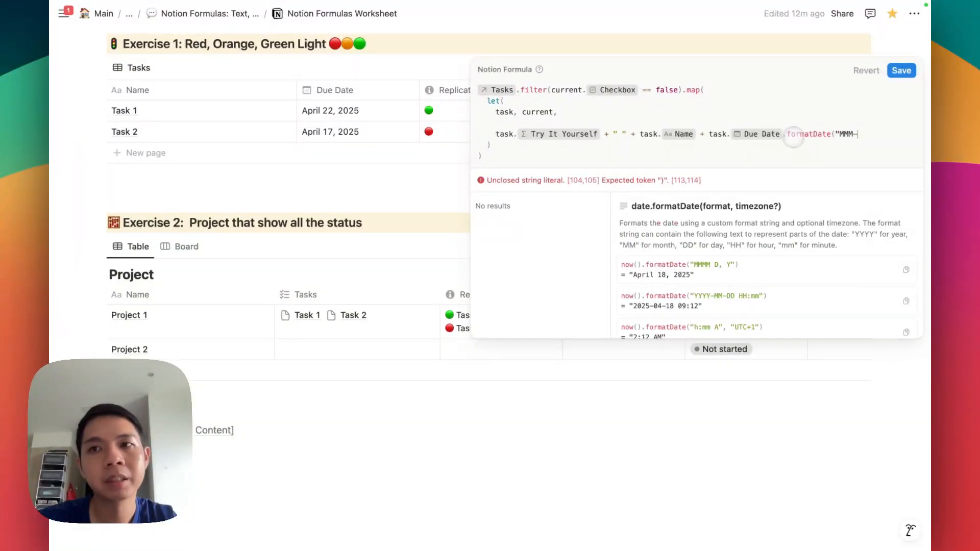
type("DD\")")
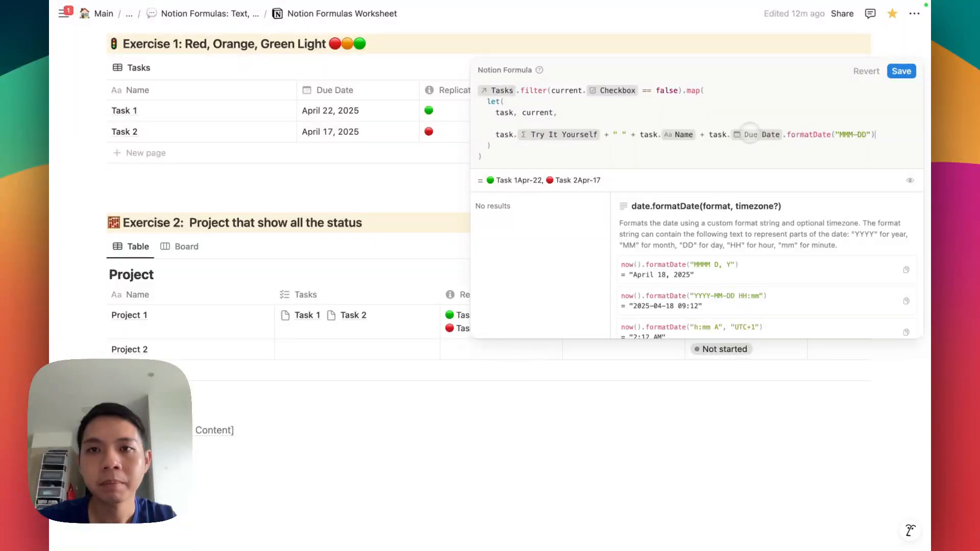
left_click(839, 134)
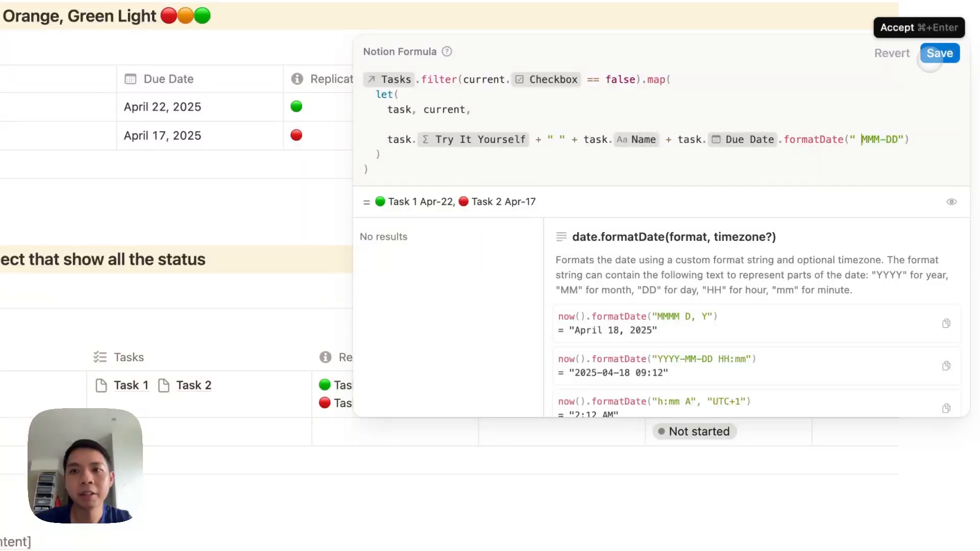
left_click(939, 53)
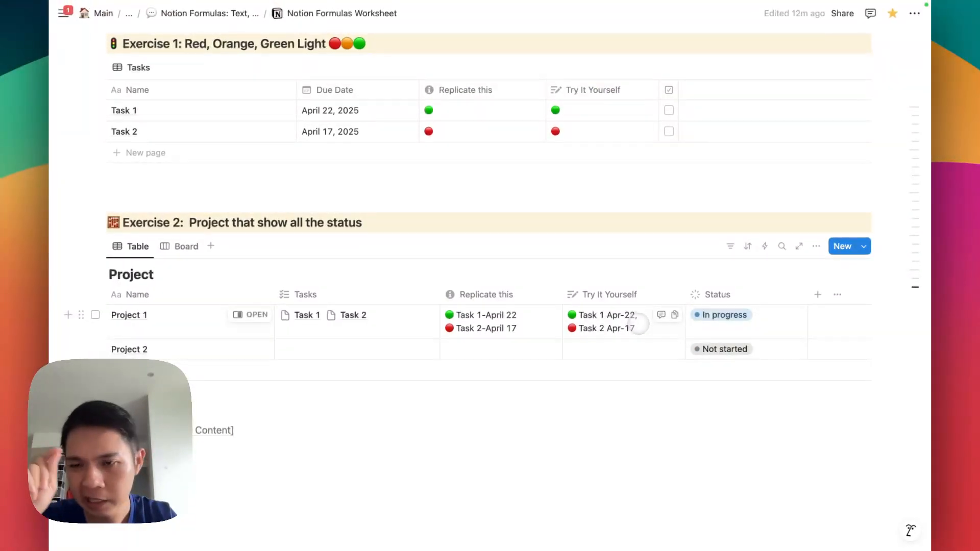
Append .join("\n") after map's closing parenthesis to put each task on its own line, and save.
left_click(638, 324)
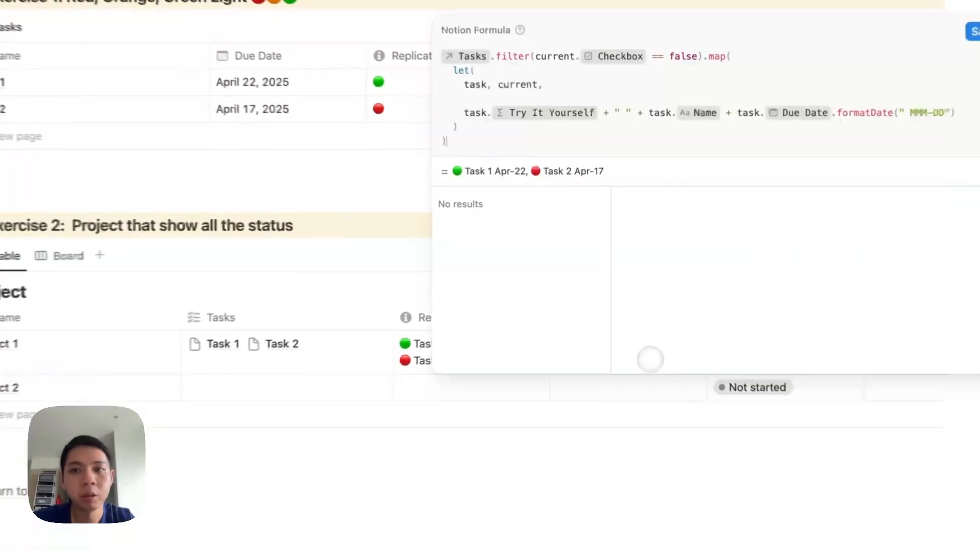
type(".")
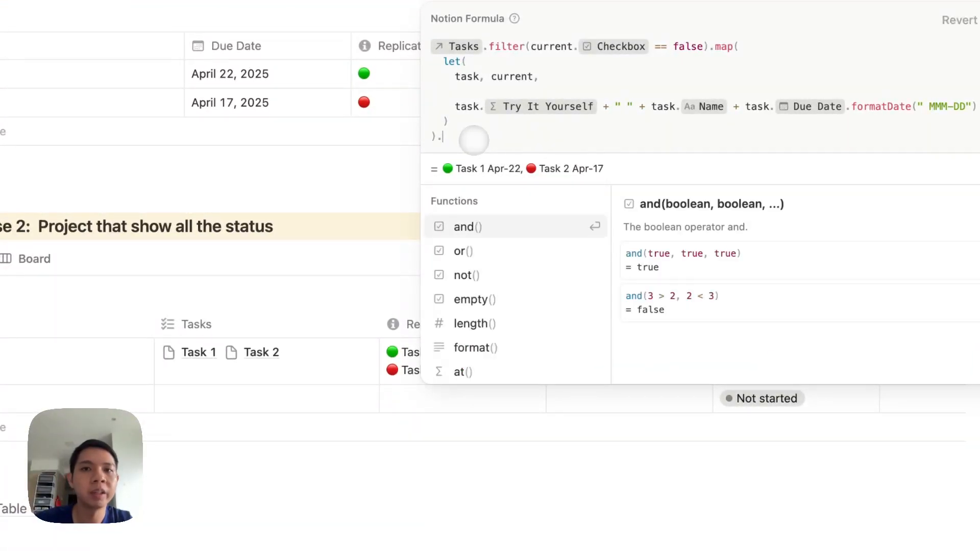
type("join(\"\\n\")")
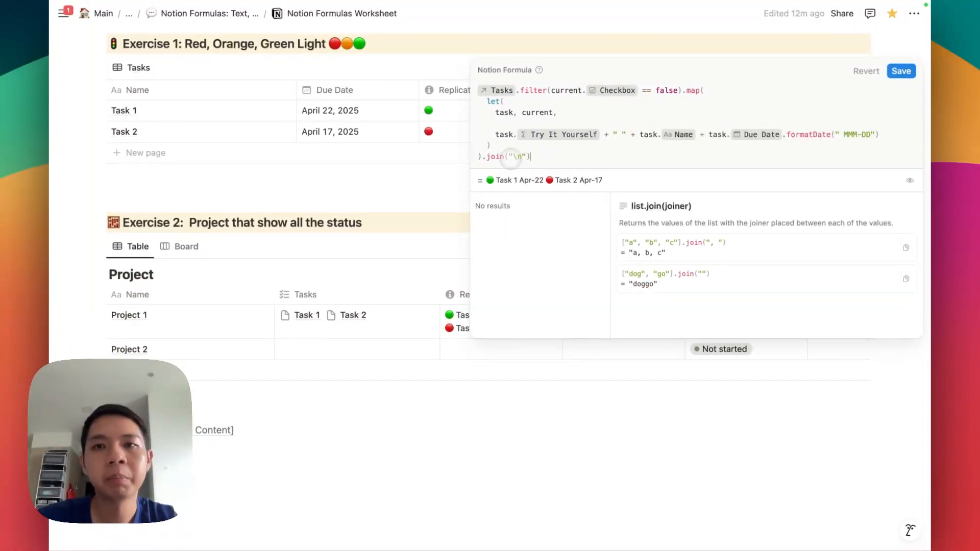
left_click(902, 71)
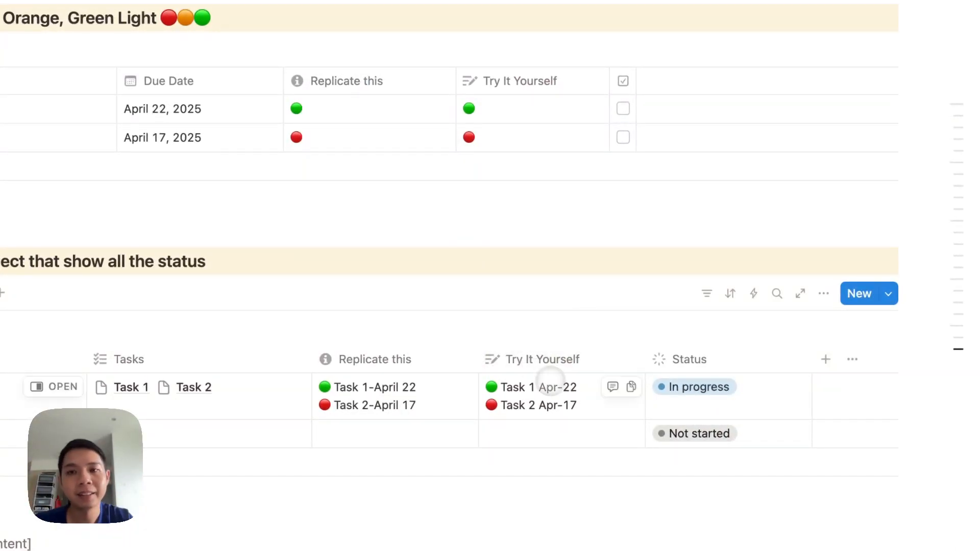
Close the formula editor, and tick and untick Task 1's checkbox to test the finished formula.
left_click(572, 397)
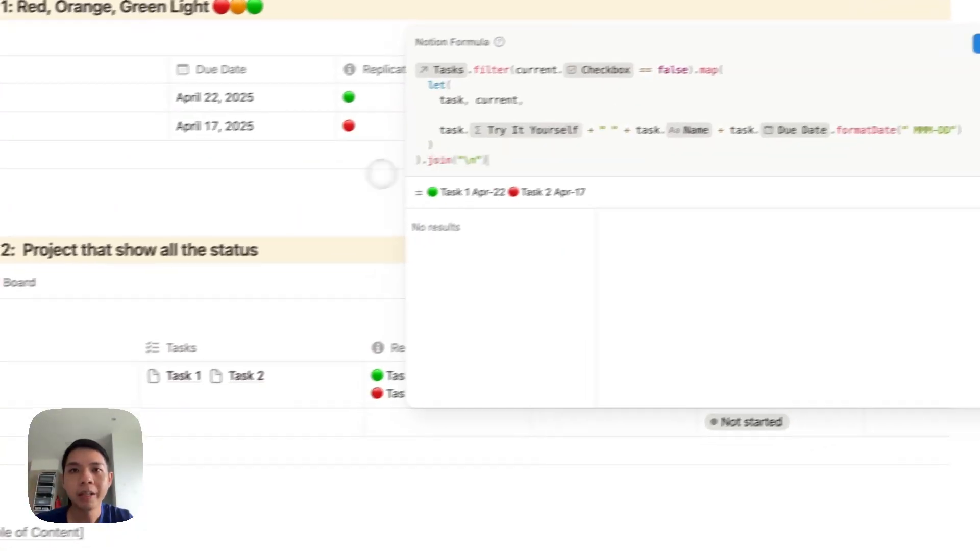
left_click(327, 191)
left_click(623, 108)
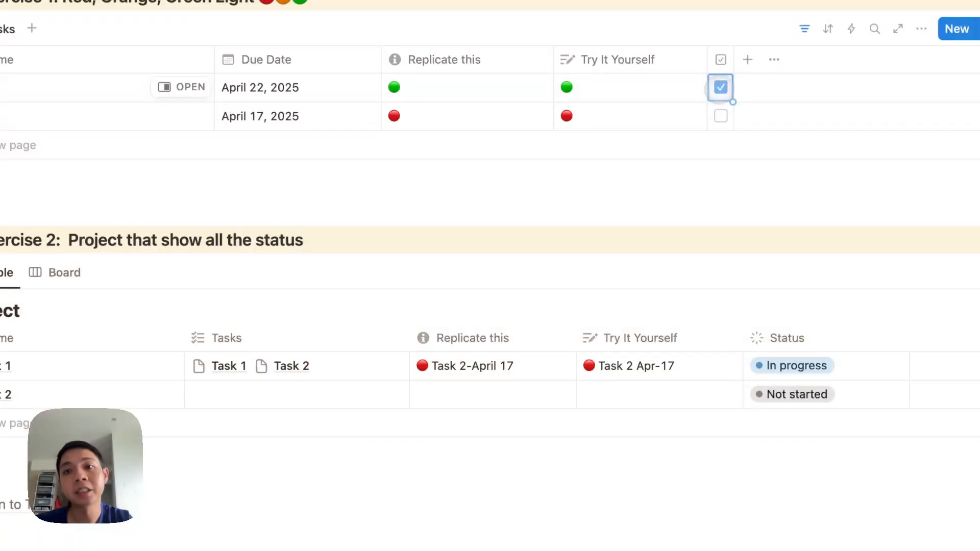
left_click(720, 87)
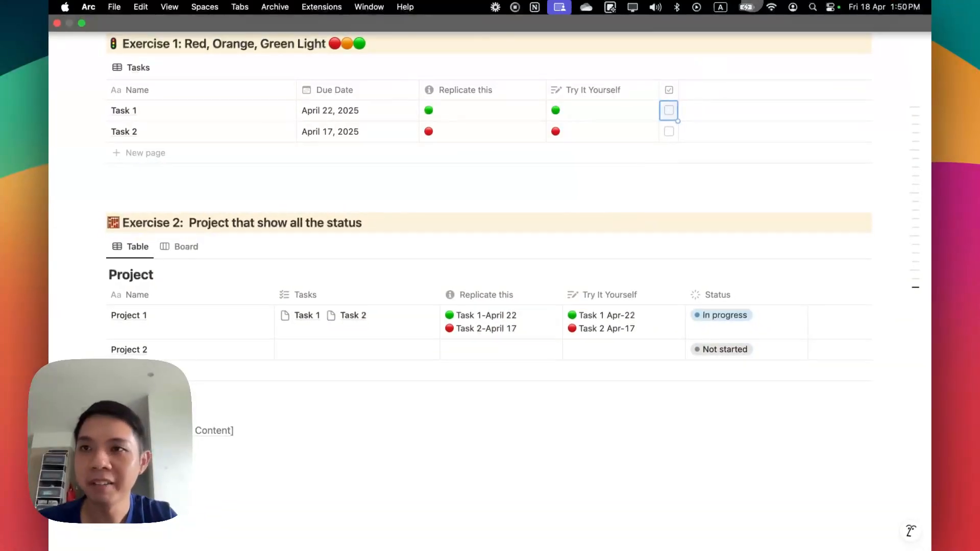
Review the map, let and task, current parts of Project 1's finished formula, and close the editor.
left_click(618, 330)
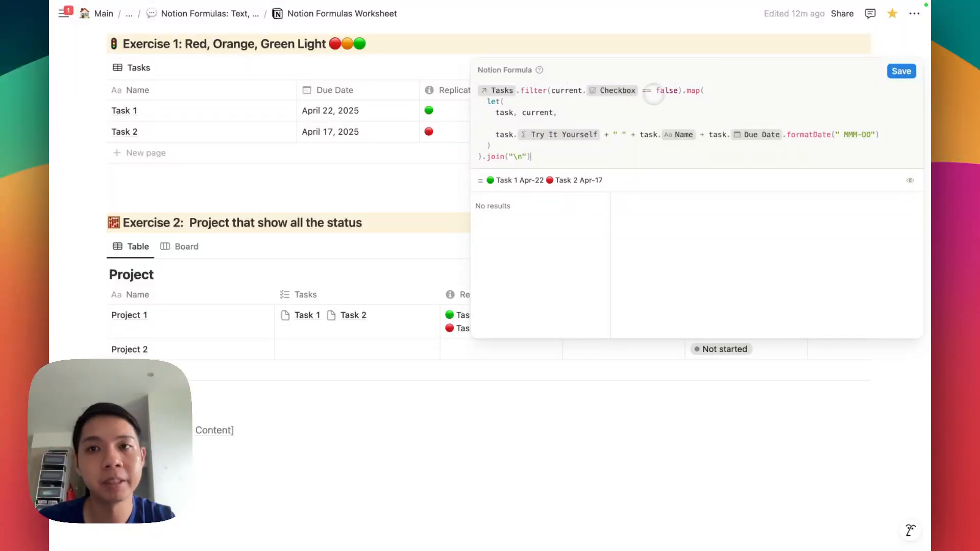
left_click_drag(680, 91, 703, 162)
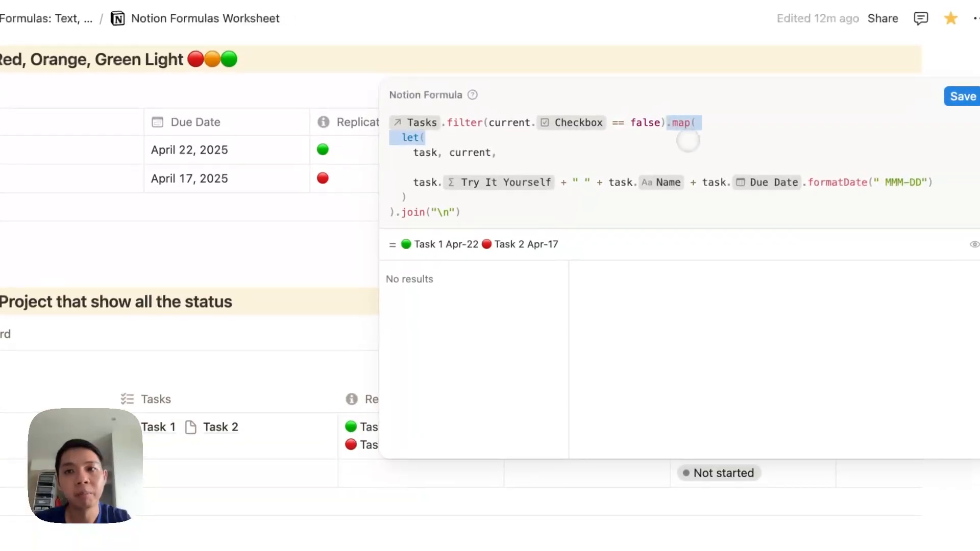
left_click(671, 153)
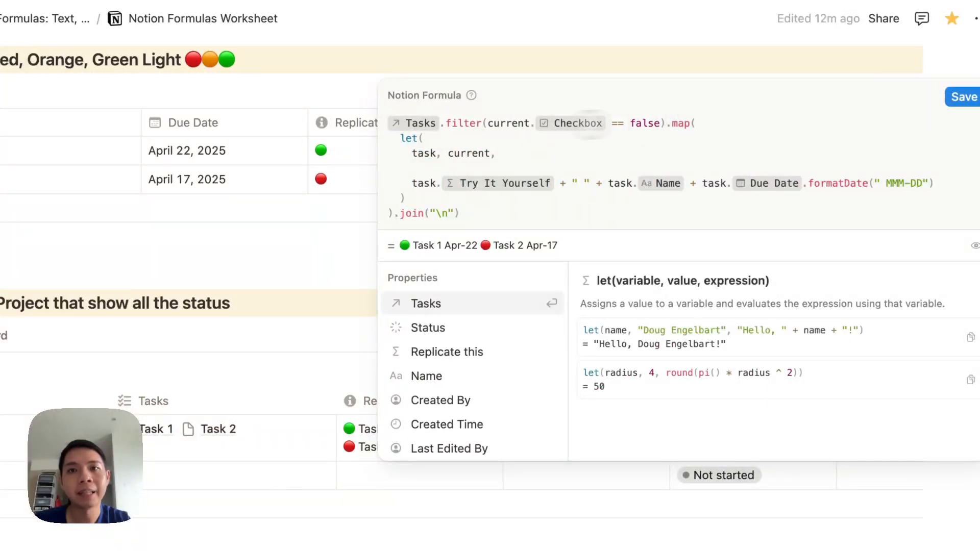
double_click(423, 153)
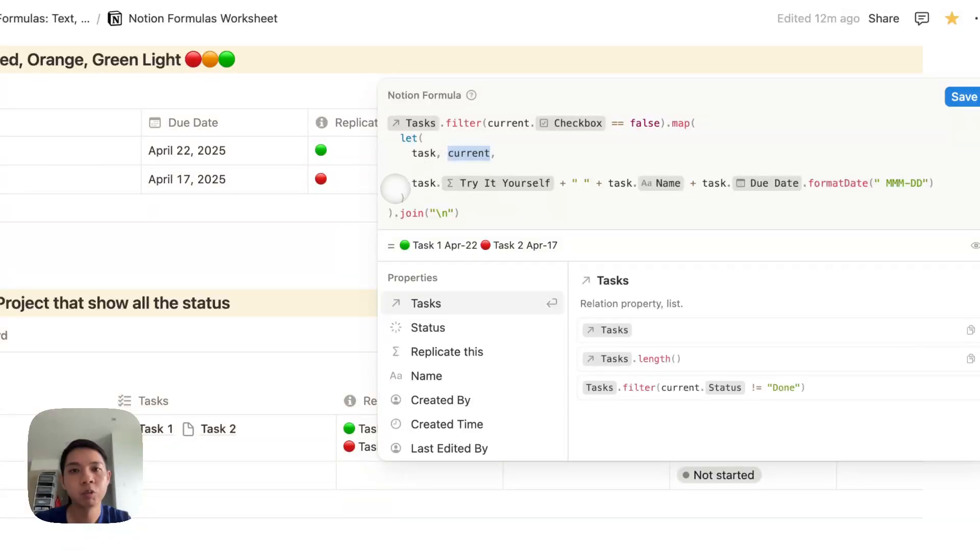
left_click_drag(403, 184, 593, 169)
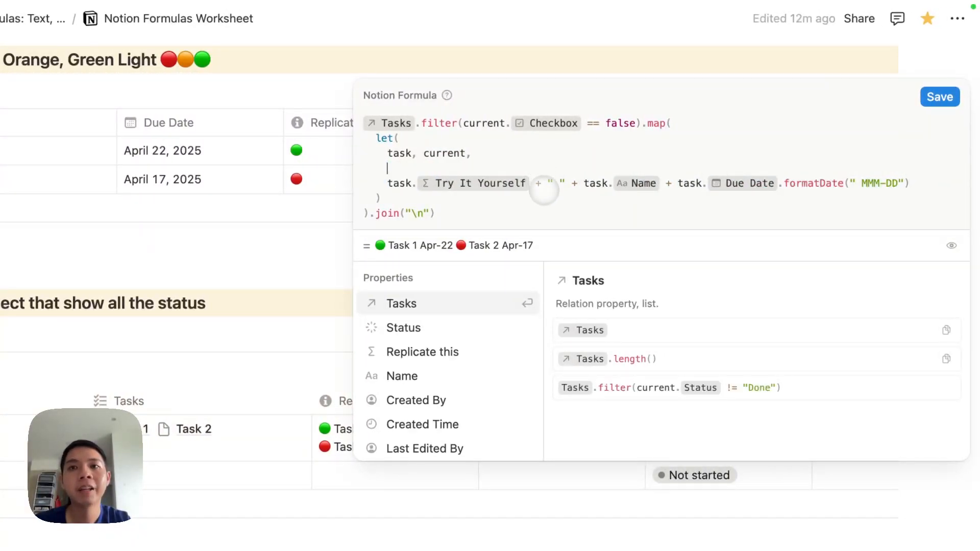
left_click(548, 200)
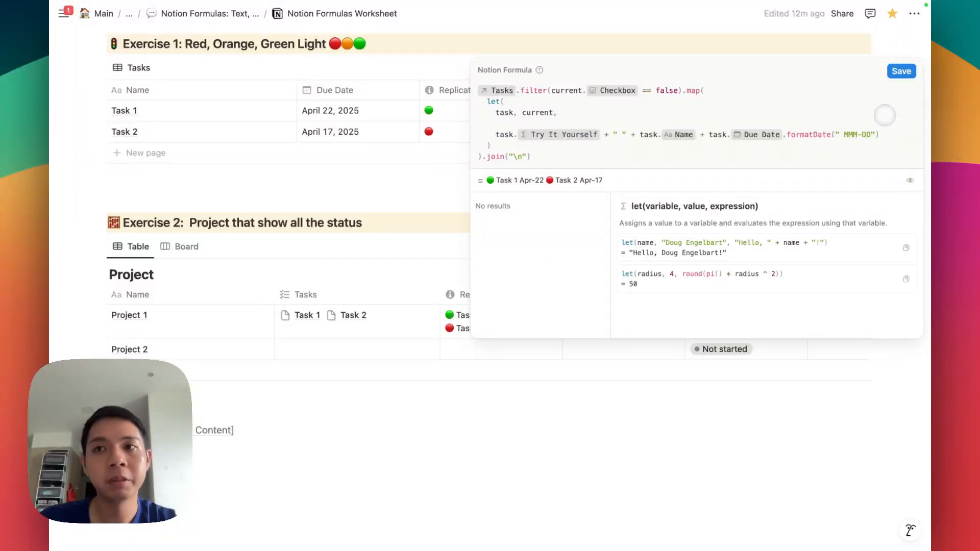
left_click(901, 72)
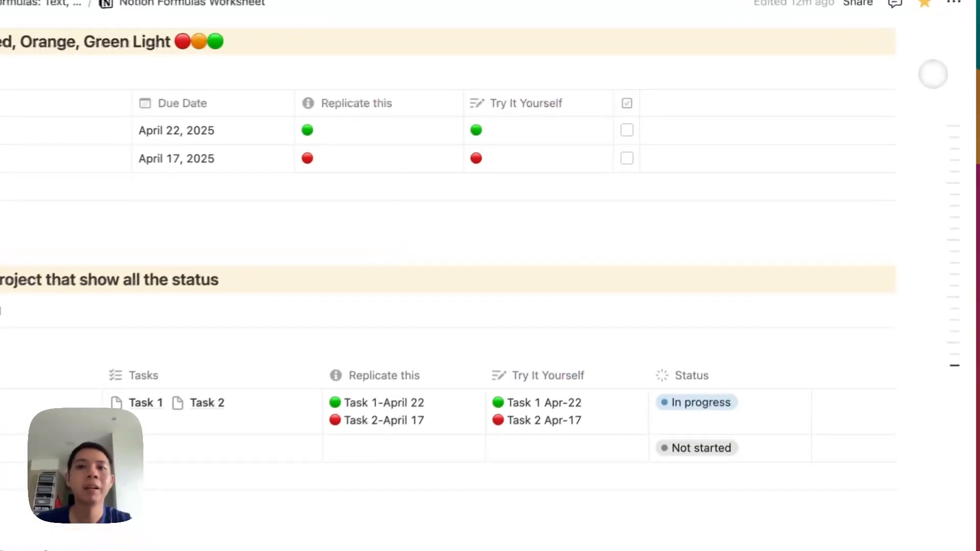